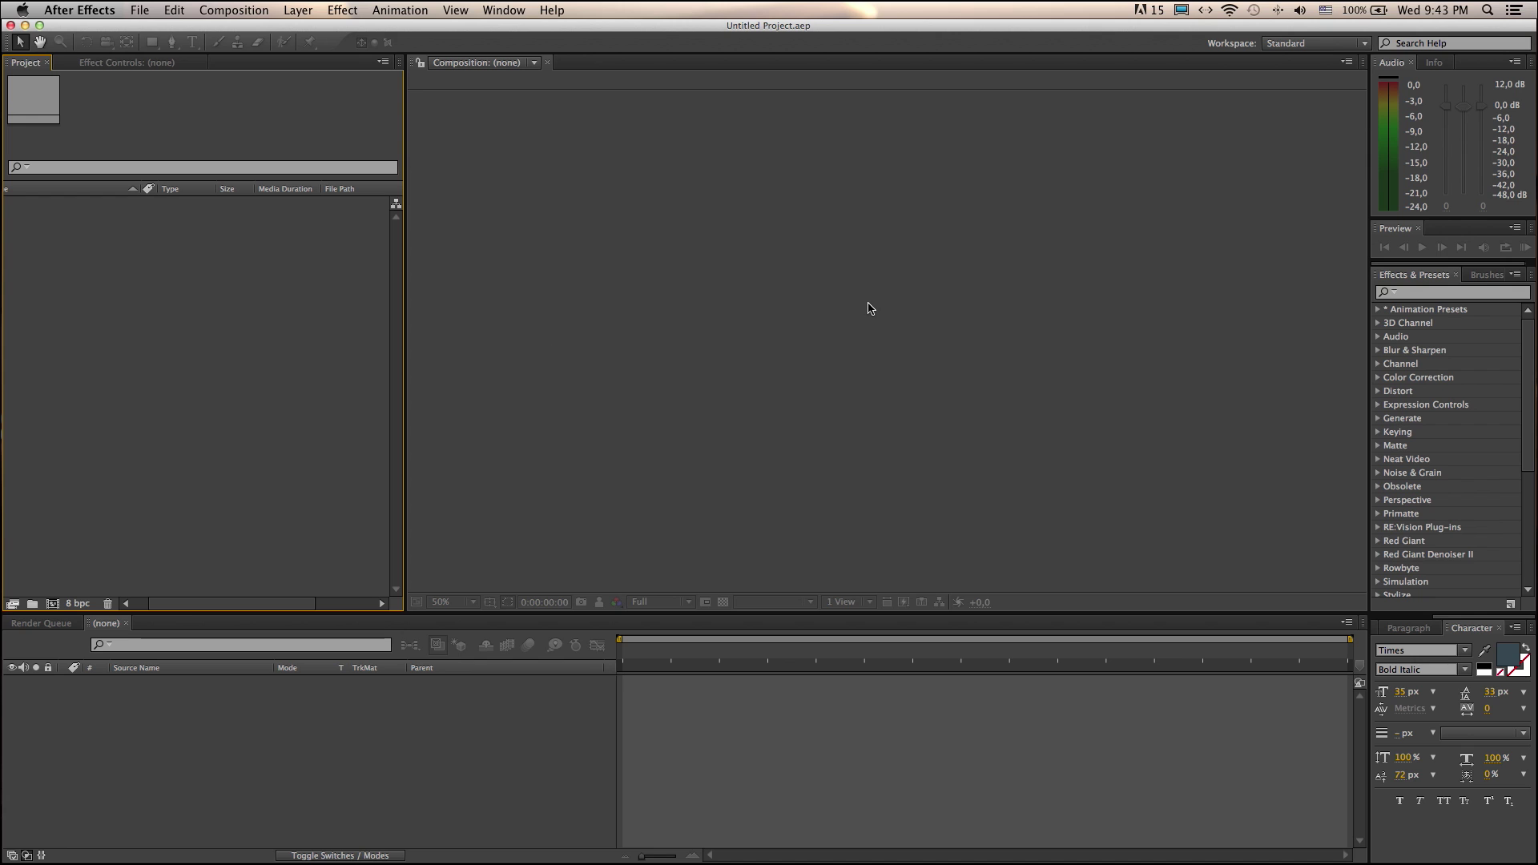
Create a 1920×1080, 25 fps composition named Comp 1 from the HDTV 1080 25 preset.
{"action": "left_click", "coordinate": [239, 11]}
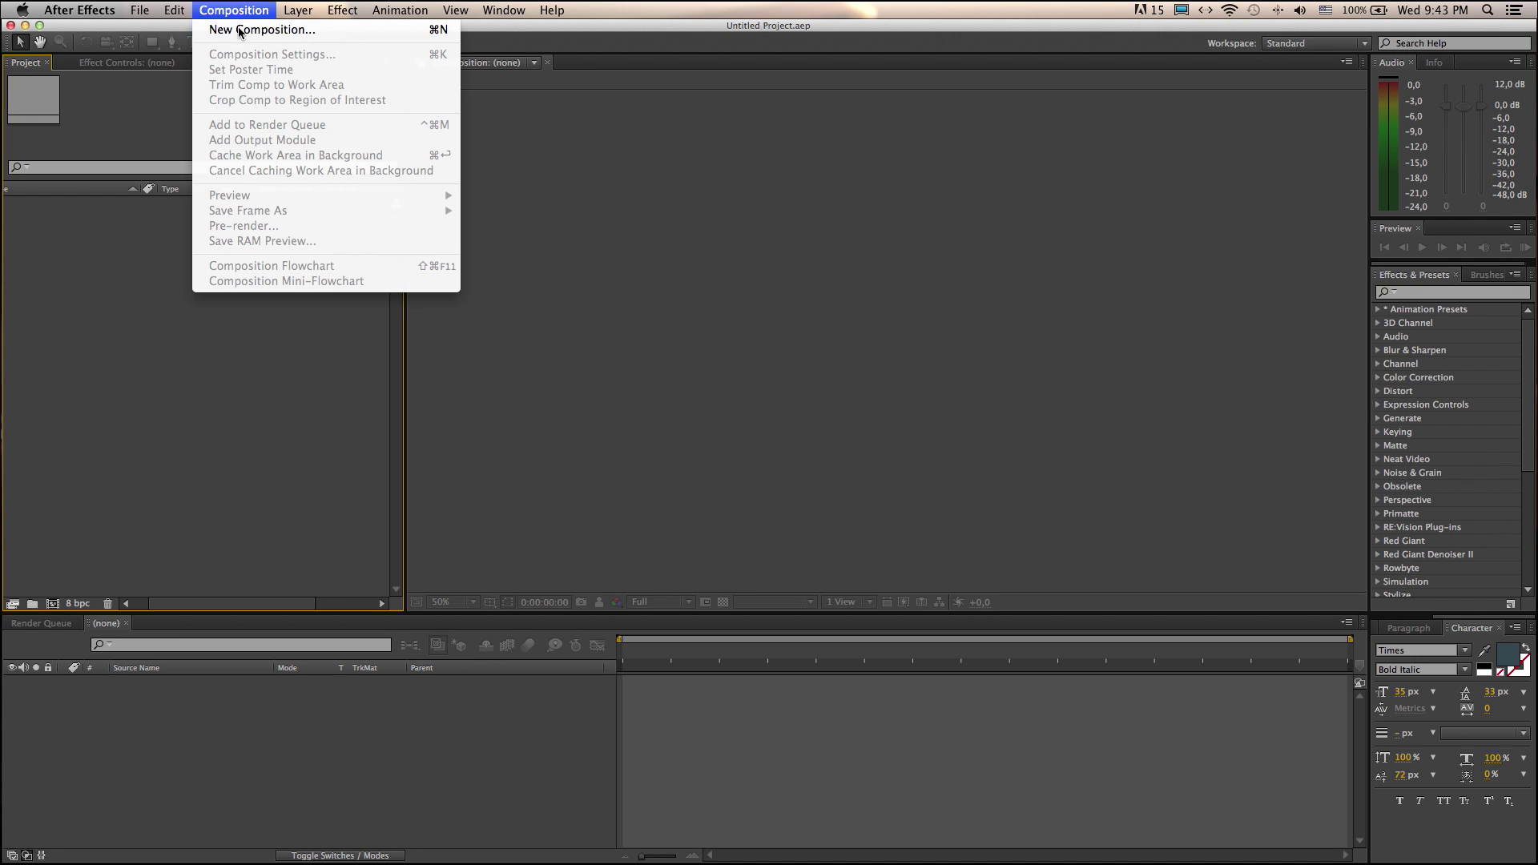
{"action": "left_click", "coordinate": [240, 33]}
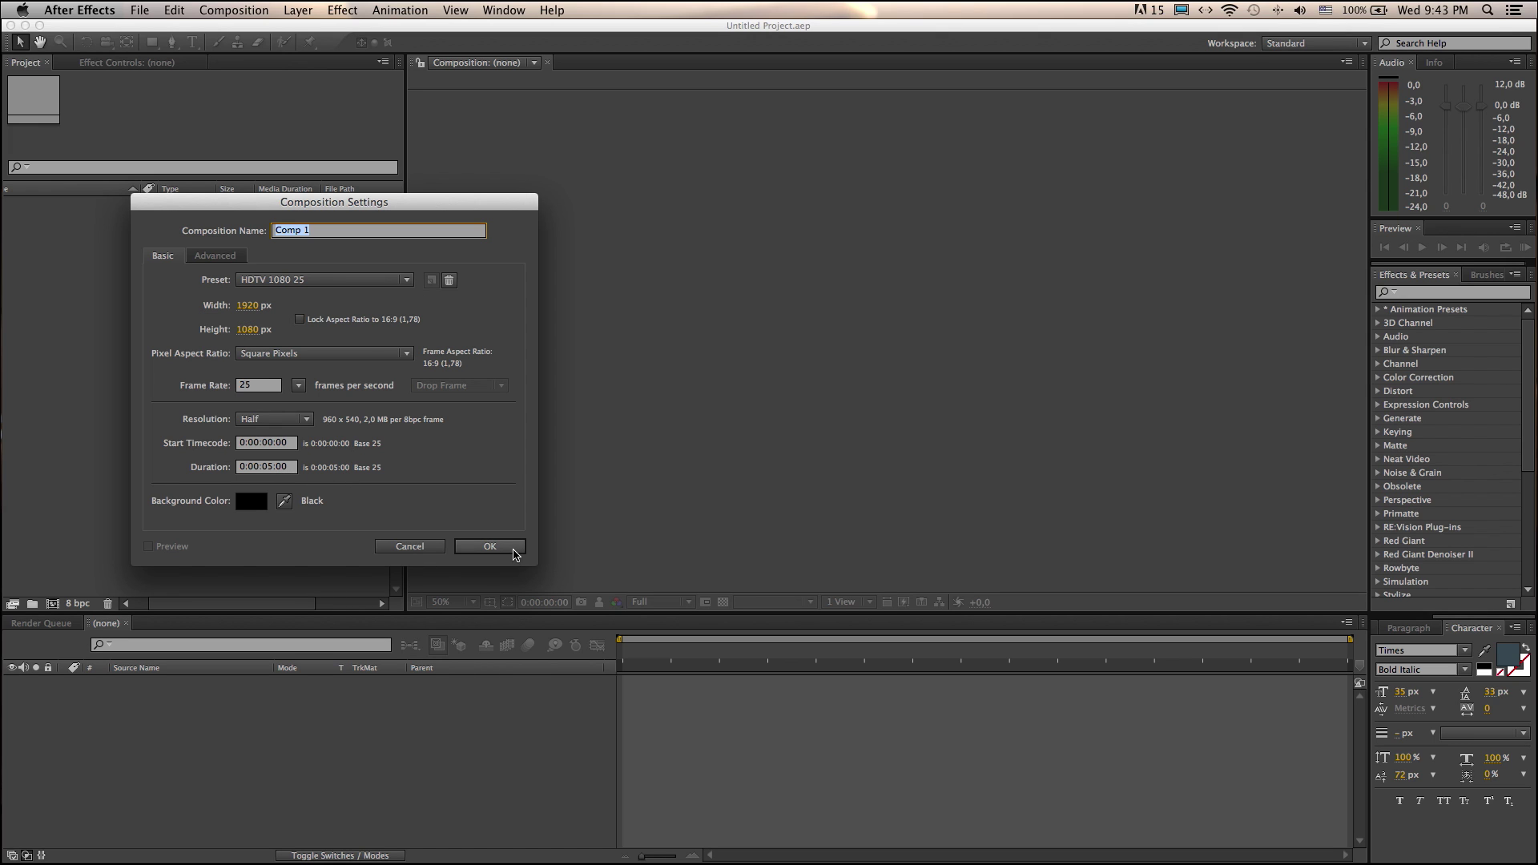
{"action": "left_click", "coordinate": [514, 554]}
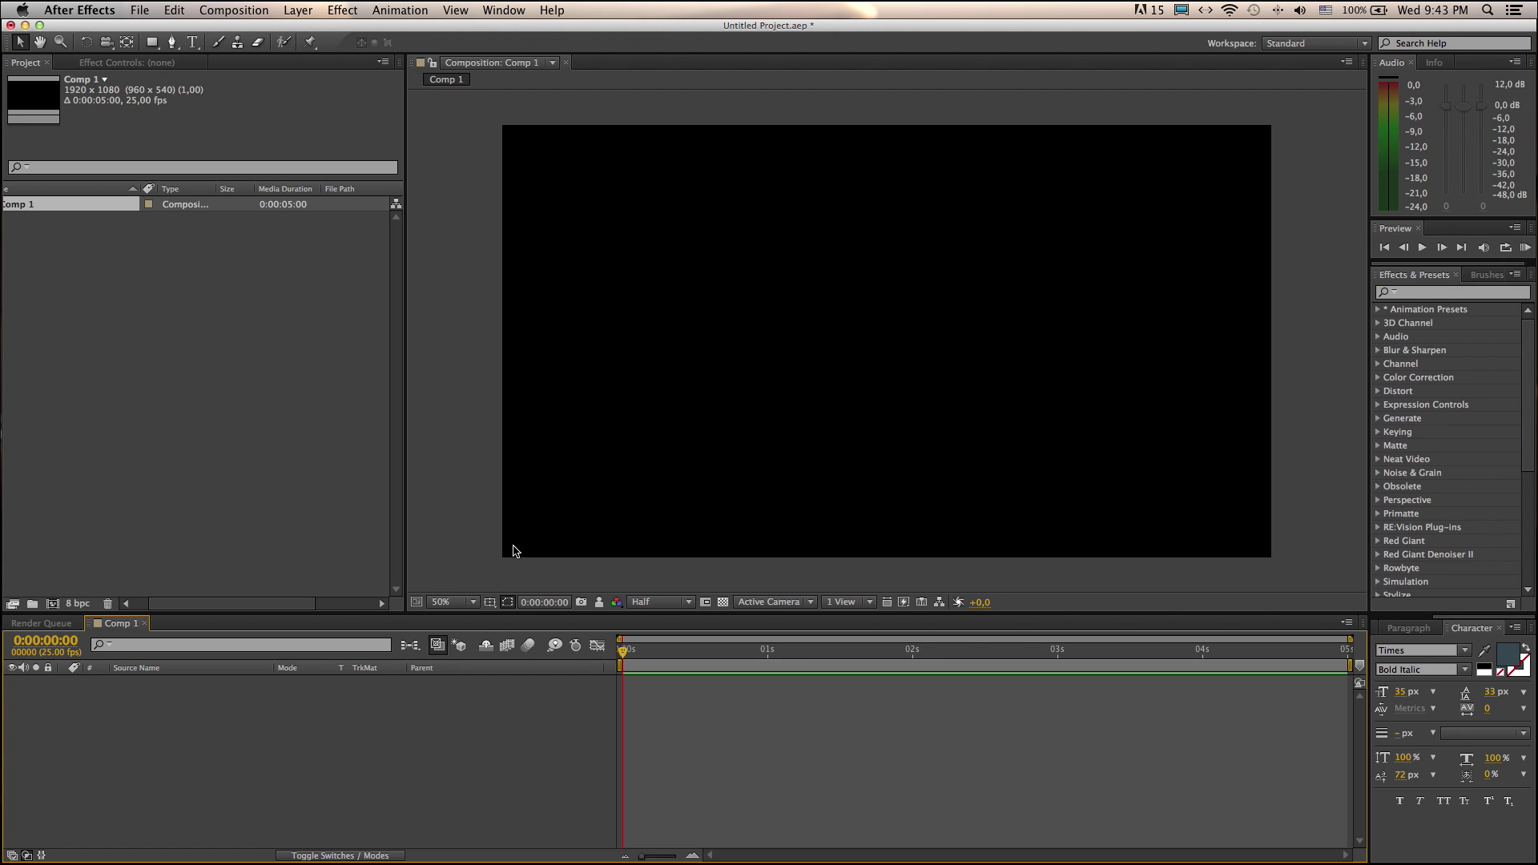
Add a full-frame black solid layer to Comp 1.
{"action": "left_click", "coordinate": [307, 13]}
{"action": "mouse_move", "coordinate": [308, 29]}
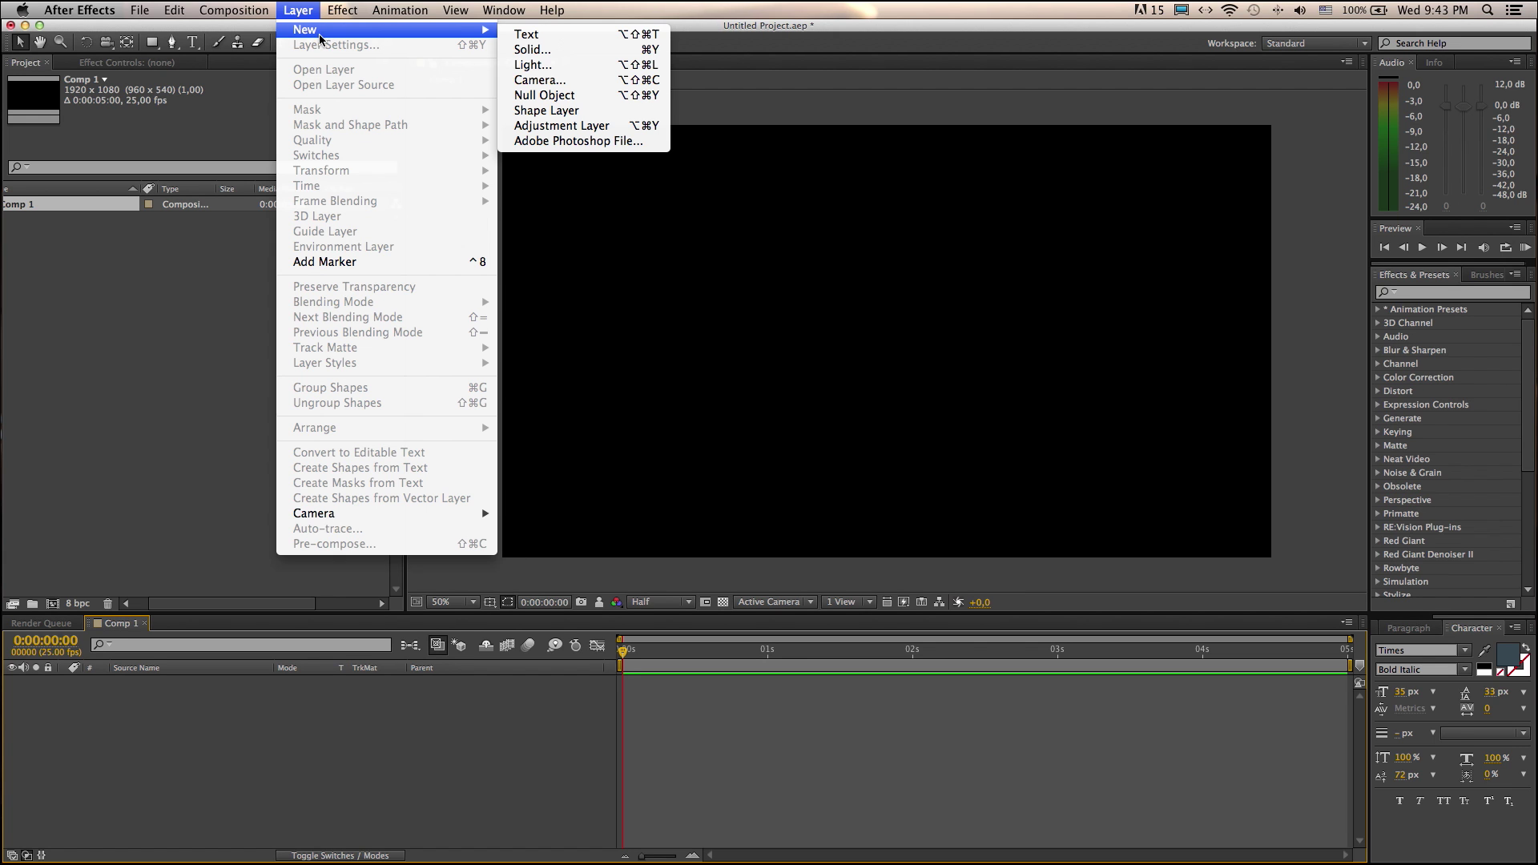
{"action": "left_click", "coordinate": [545, 51]}
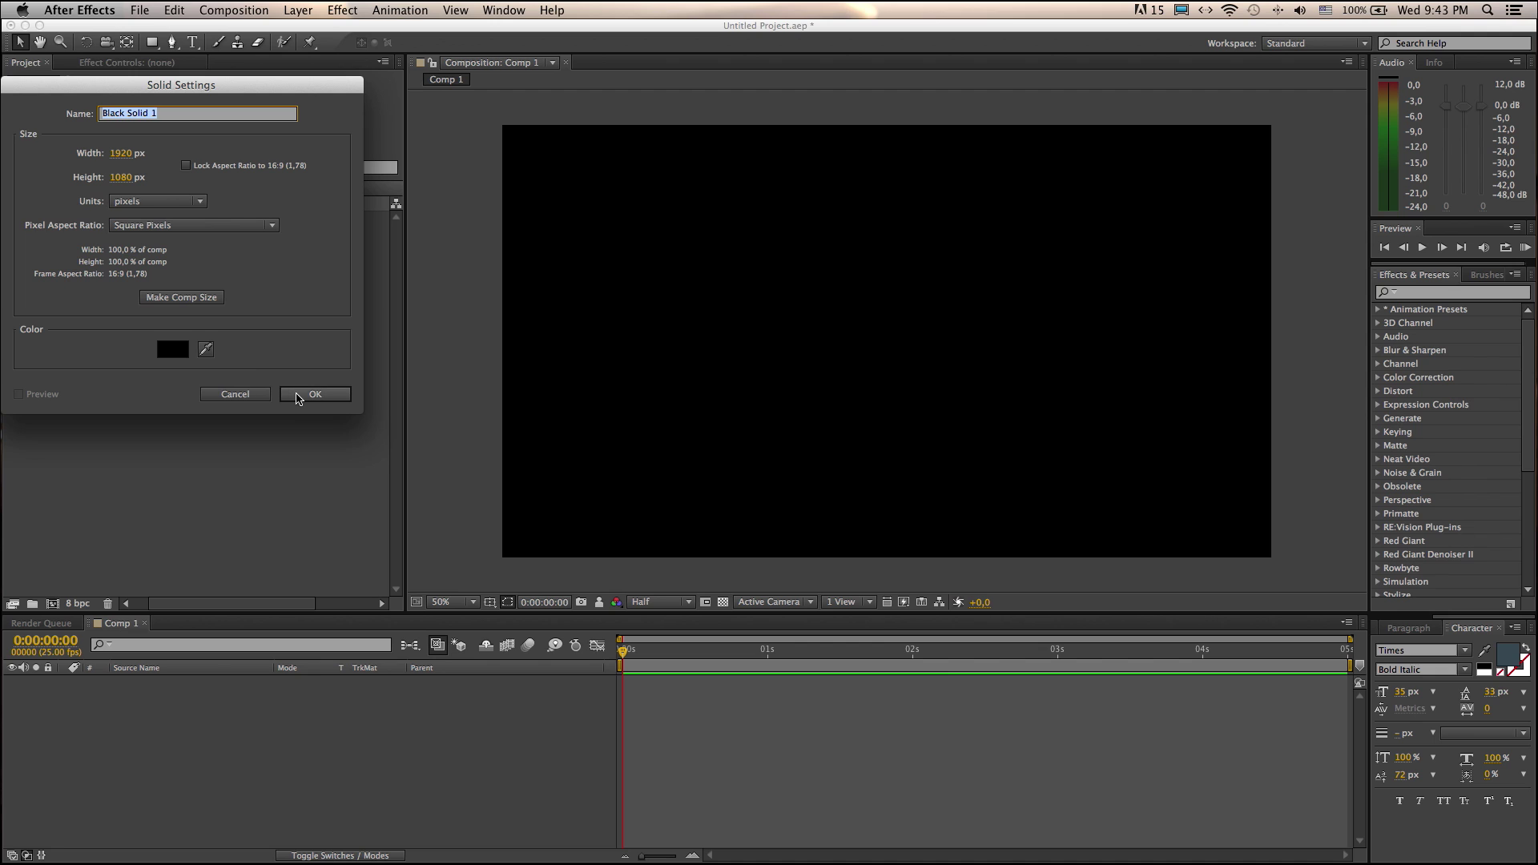
{"action": "left_click", "coordinate": [298, 396]}
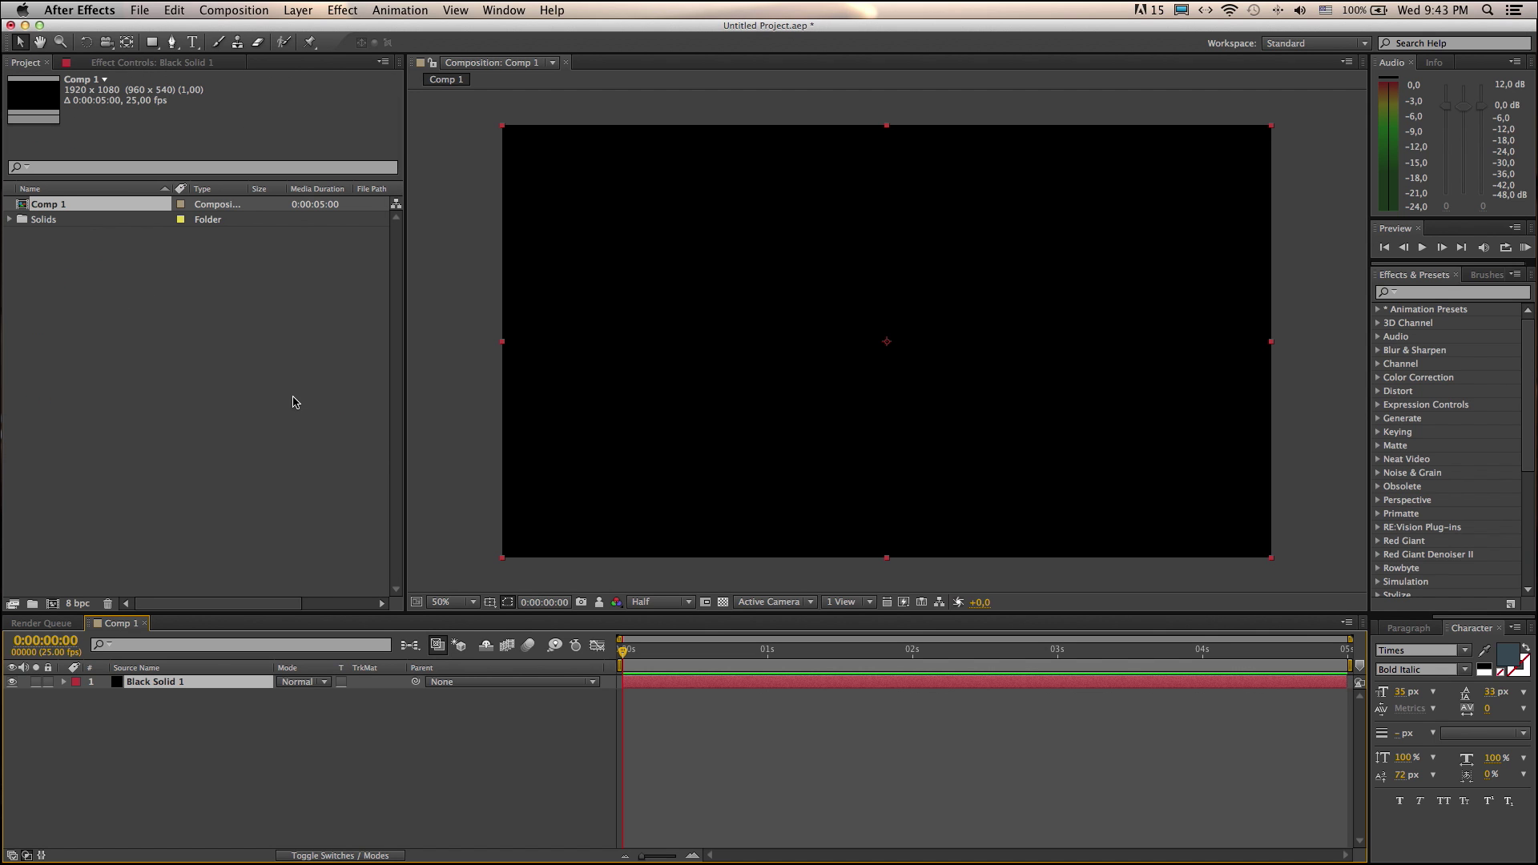
Apply Trapcode Particular to Black Solid 1 and preview particles at about 1.5 seconds.
{"action": "left_click", "coordinate": [342, 12]}
{"action": "mouse_move", "coordinate": [363, 465]}
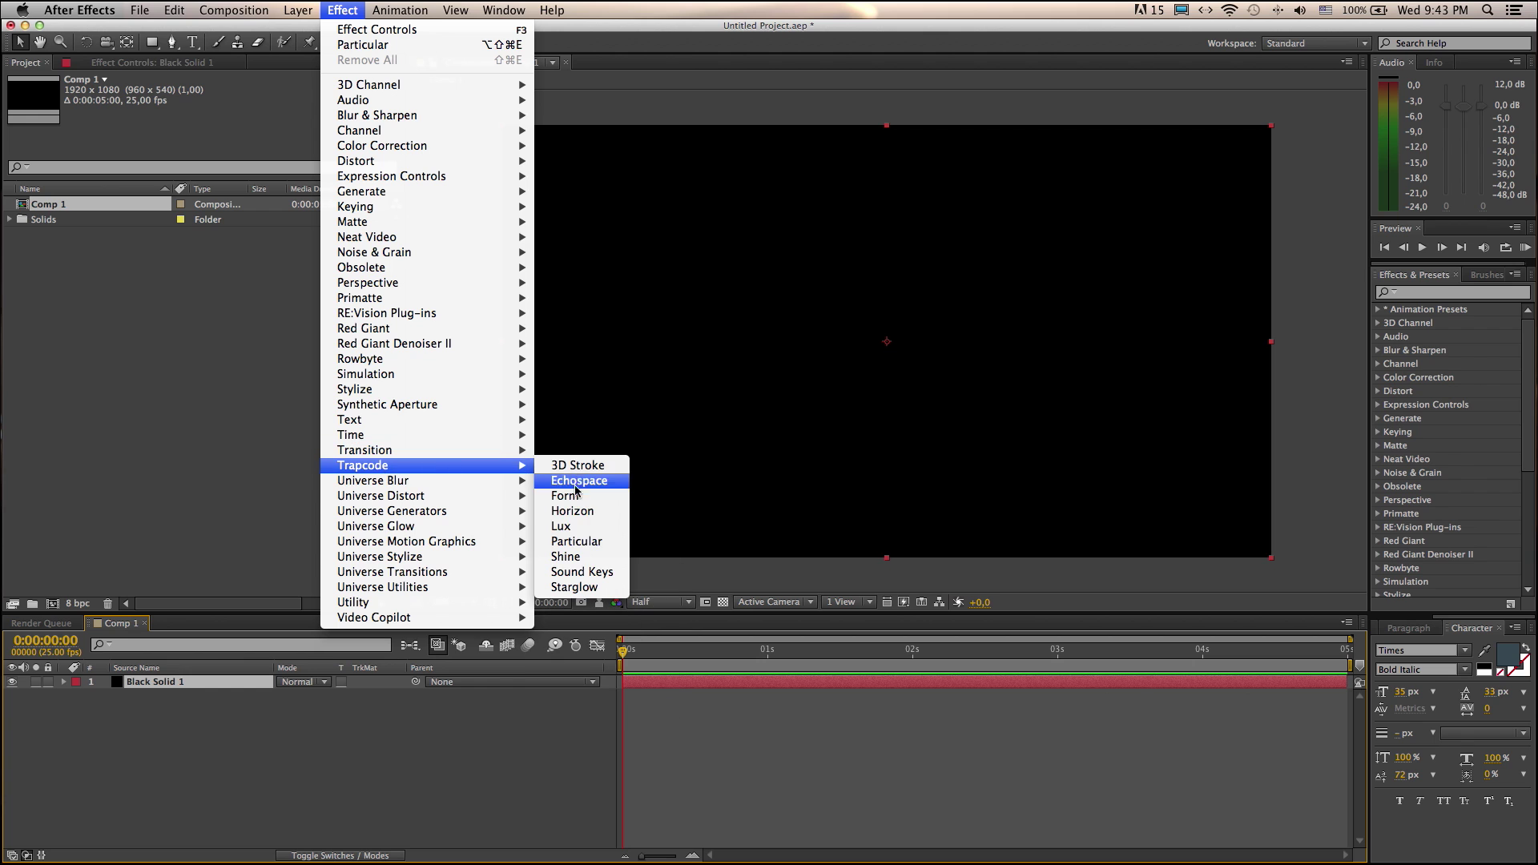
{"action": "left_click", "coordinate": [577, 542]}
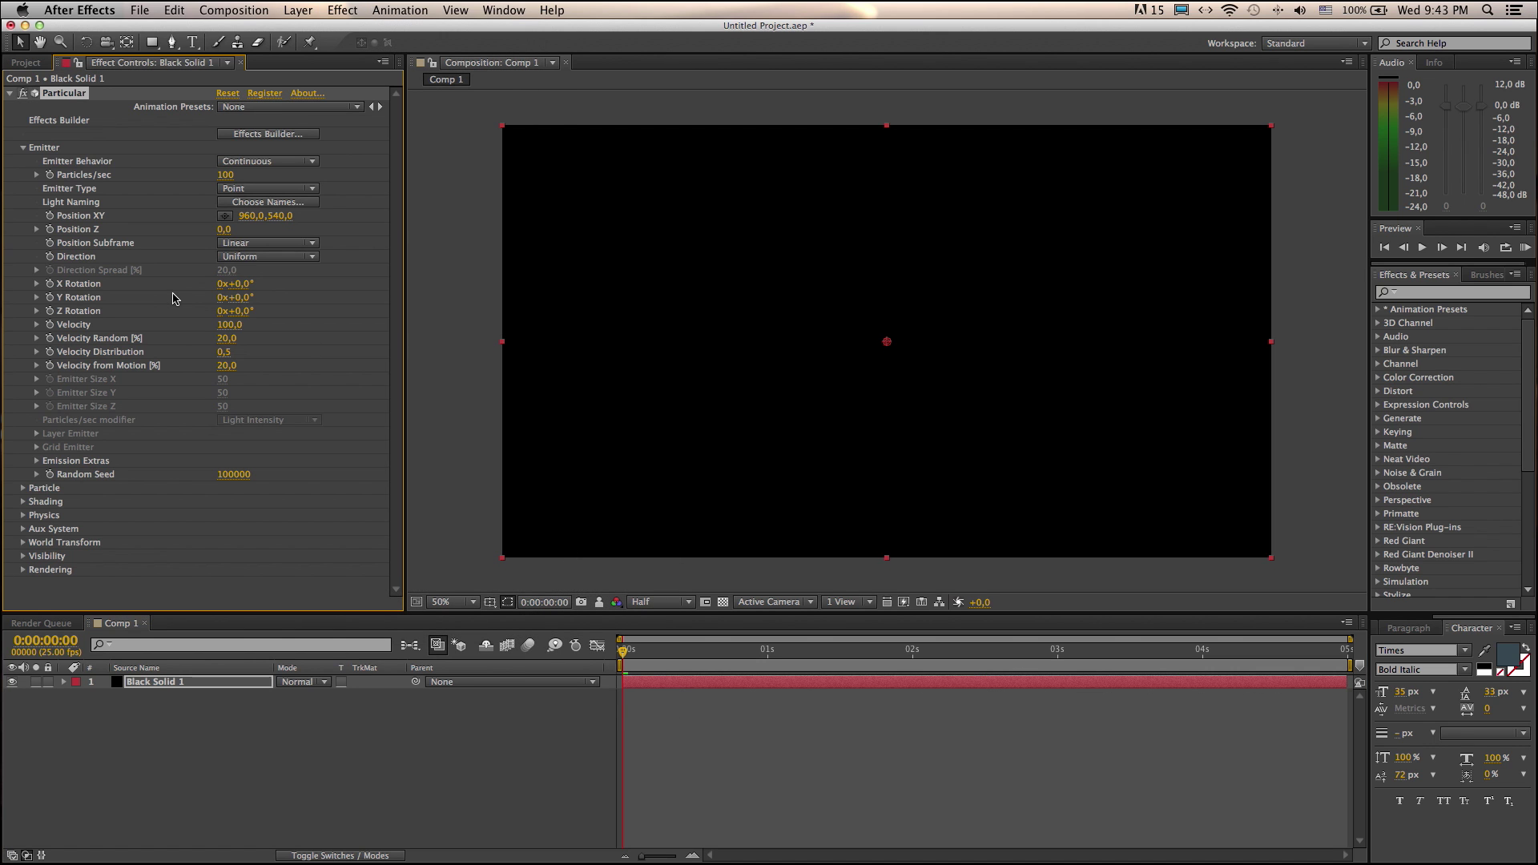
{"action": "key", "text": "super+Tab"}
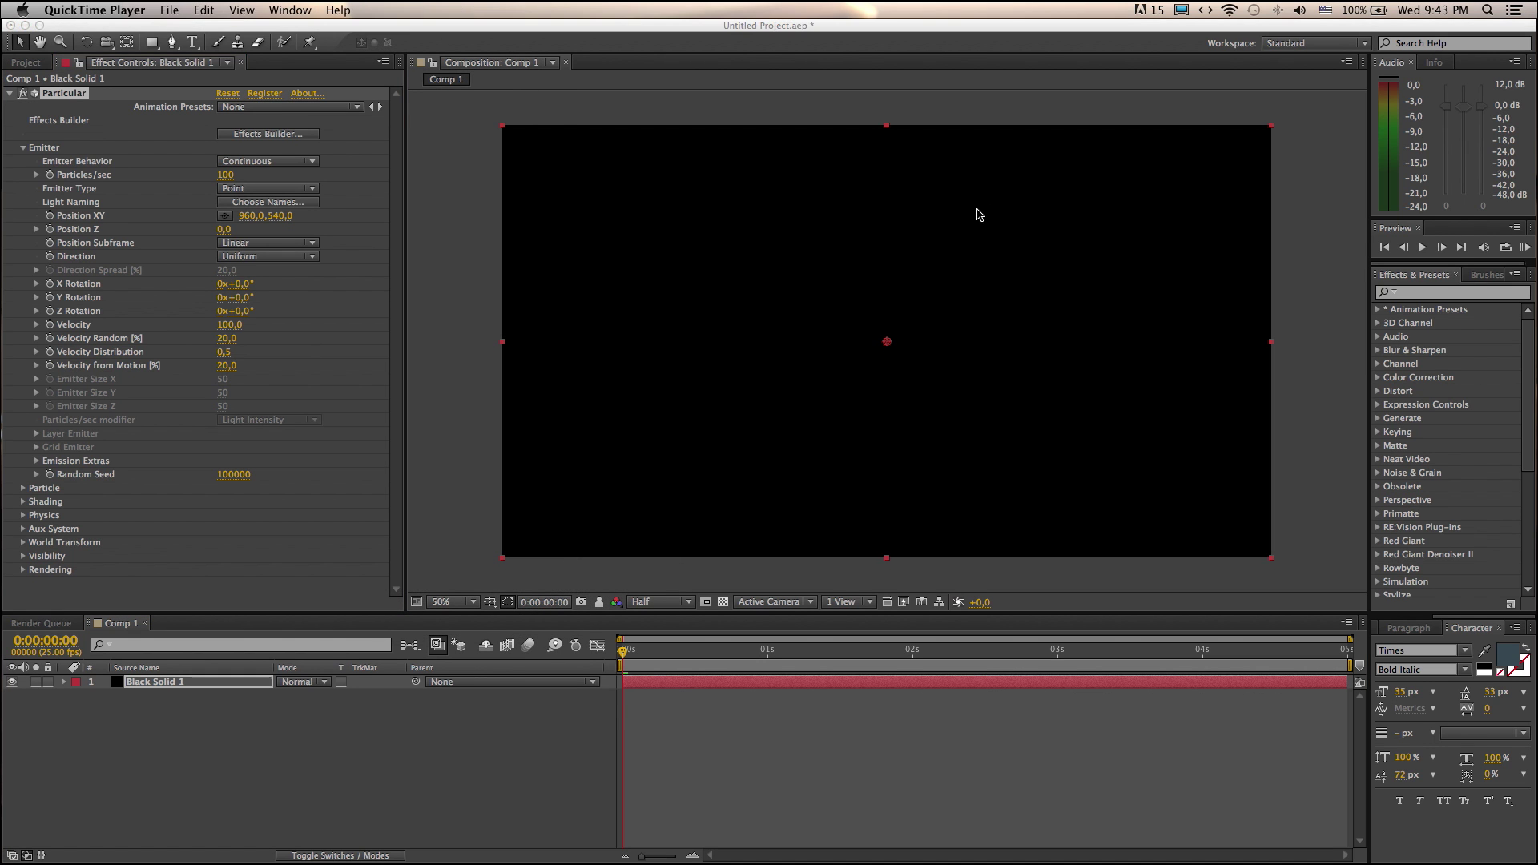
{"action": "key", "text": "super+Tab"}
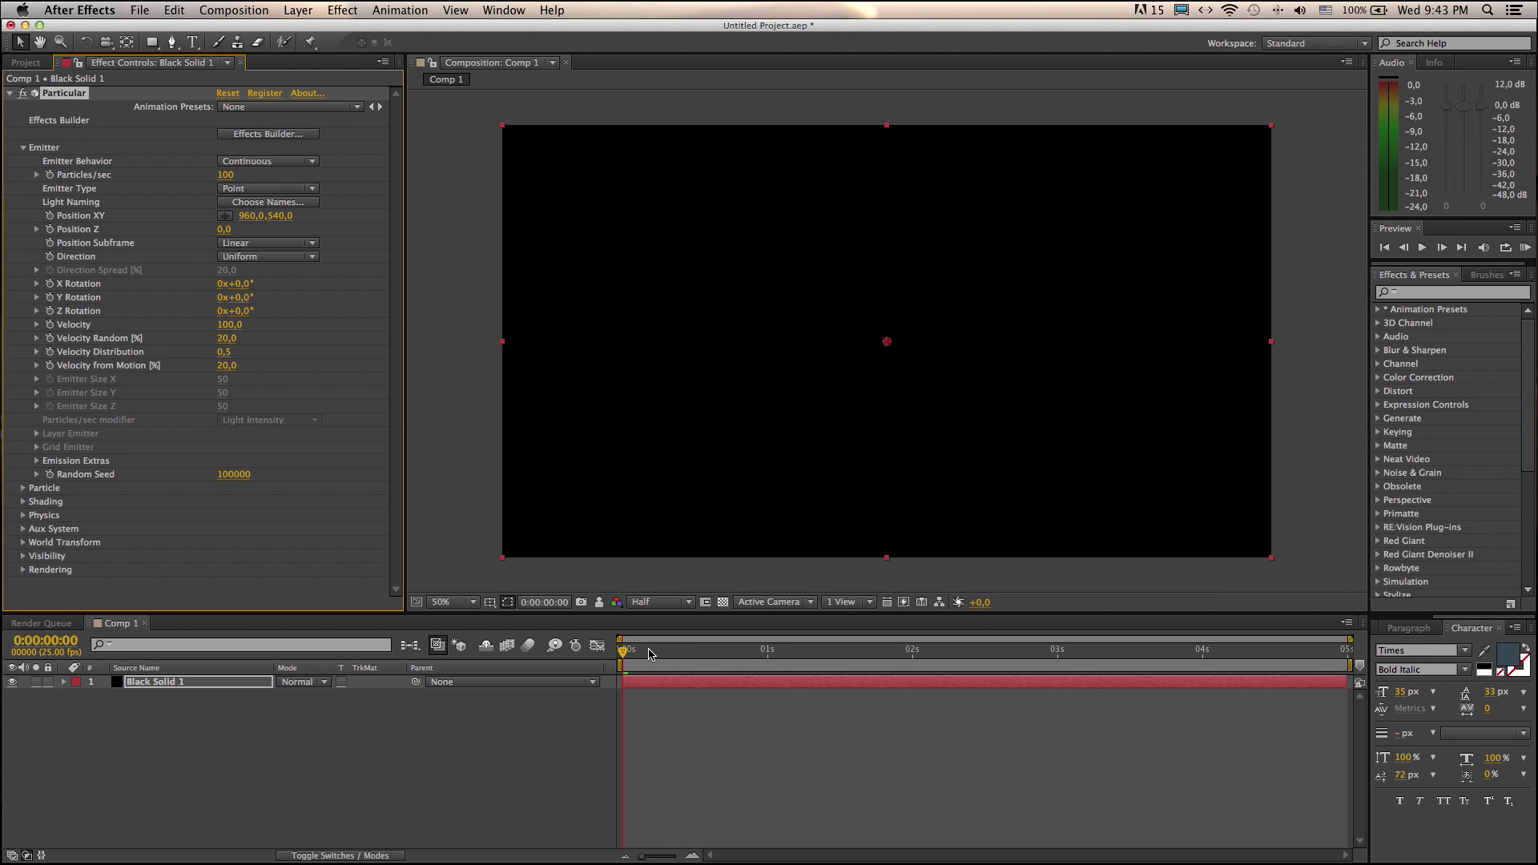
{"action": "mouse_move", "coordinate": [653, 654]}
{"action": "left_mouse_down"}
{"action": "mouse_move", "coordinate": [931, 655]}
{"action": "mouse_move", "coordinate": [574, 650]}
{"action": "left_mouse_up"}
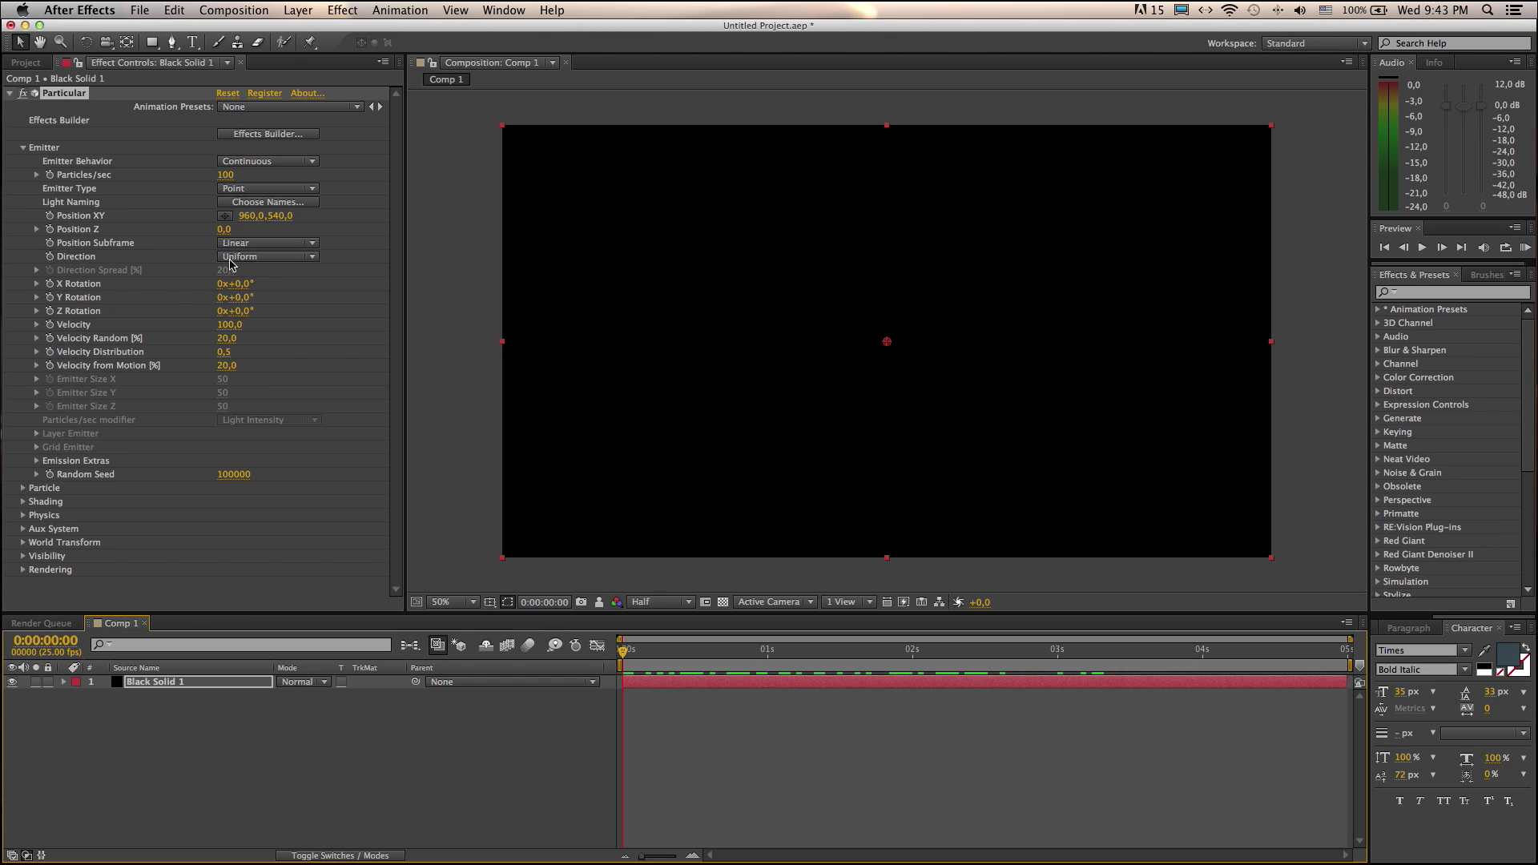
Make the Particular emitter Directional with a Direction Spread of 0.
{"action": "left_click", "coordinate": [301, 264]}
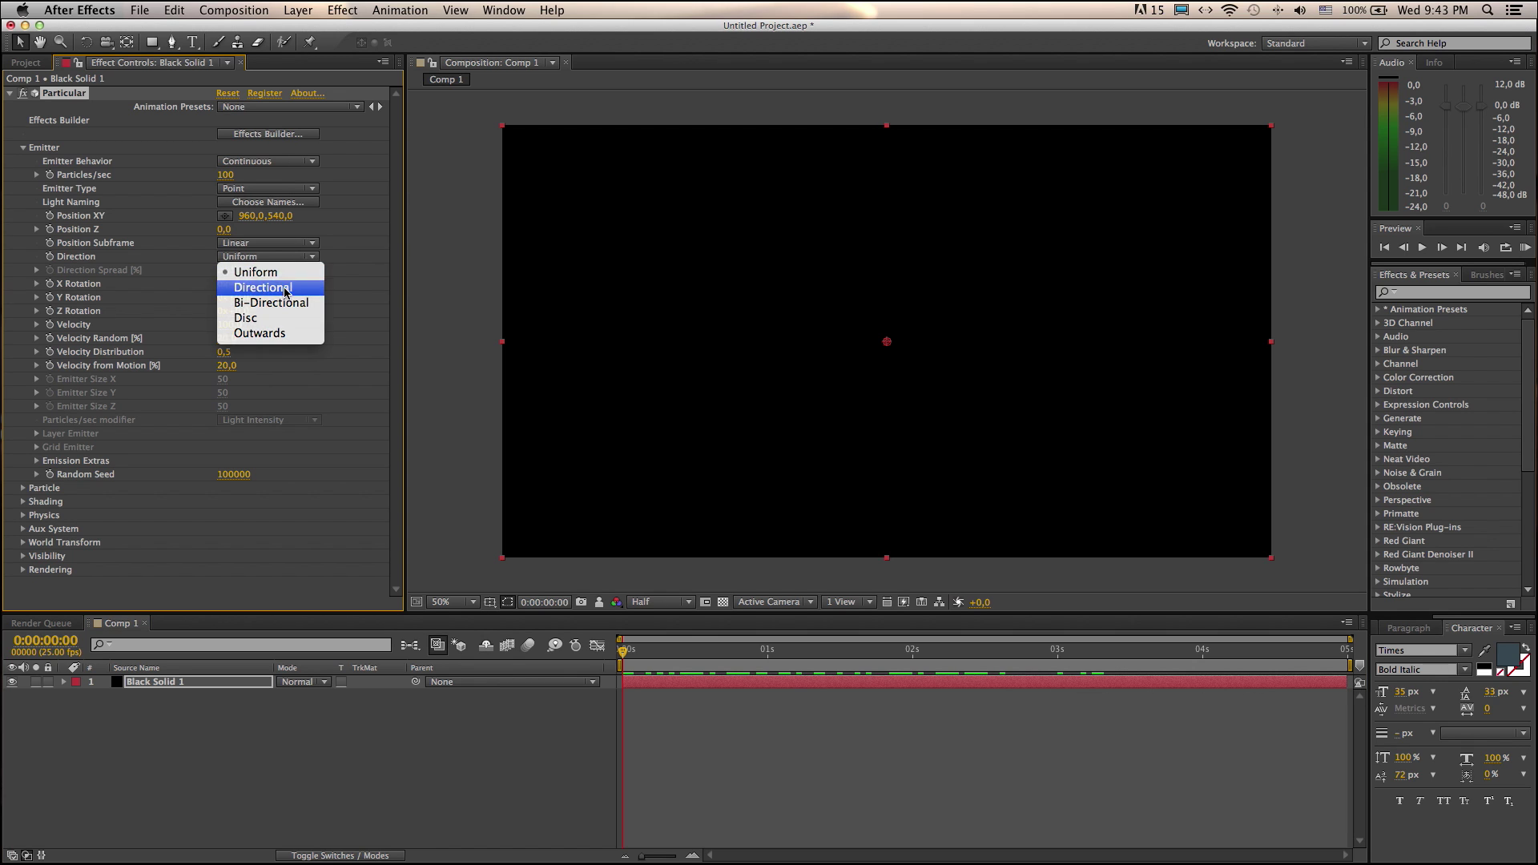
{"action": "left_click", "coordinate": [284, 290]}
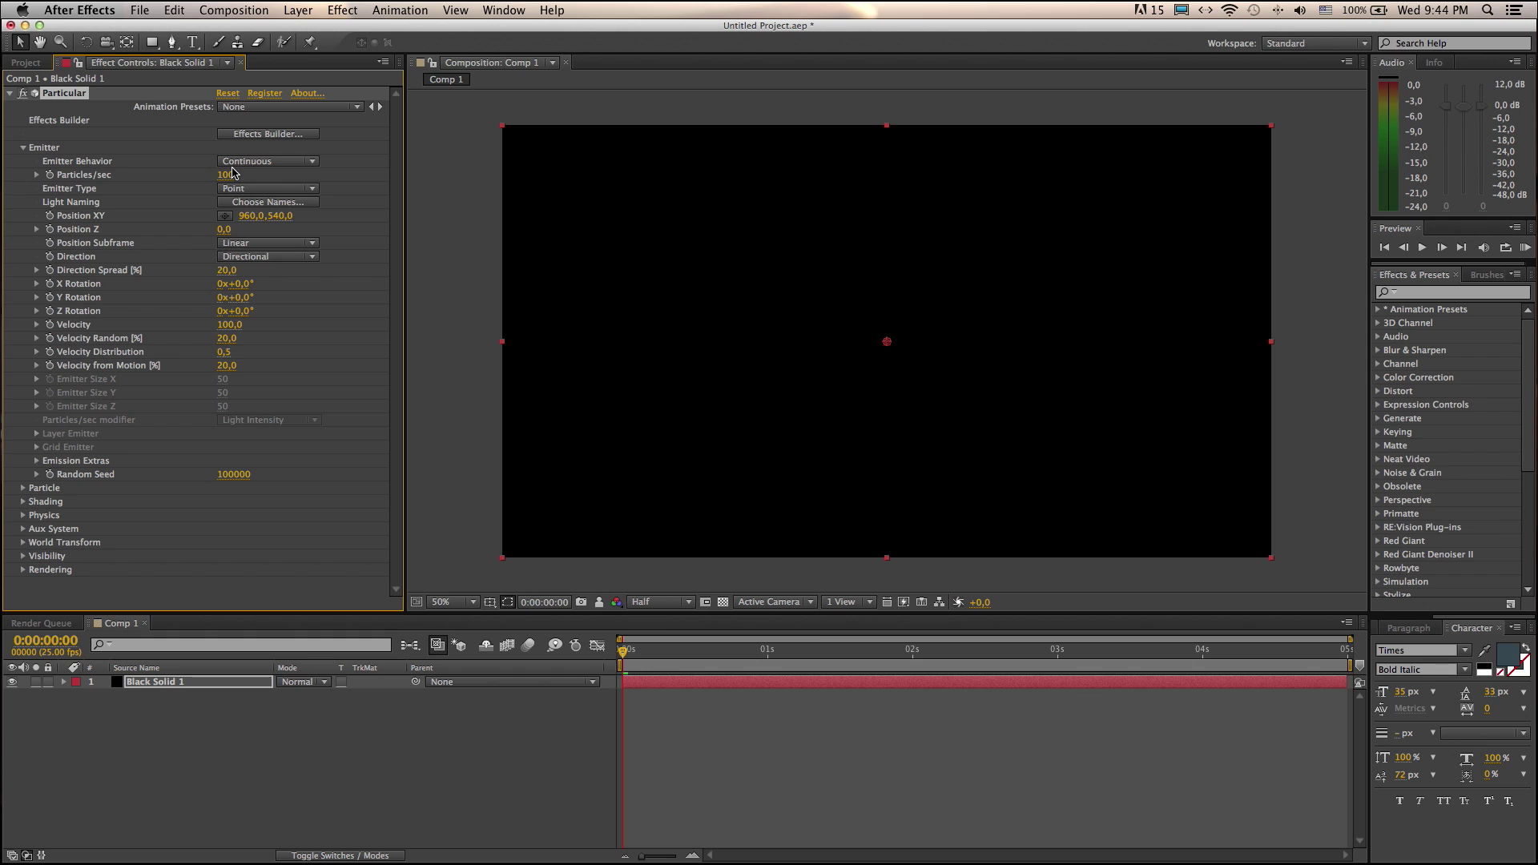
{"action": "left_click", "coordinate": [245, 270]}
{"action": "type", "text": "0"}
{"action": "key", "text": "Return"}
Set Velocity, Velocity Random, Velocity Distribution and Velocity from Motion all to 0.
{"action": "left_click", "coordinate": [232, 331]}
{"action": "type", "text": "0"}
{"action": "key", "text": "Tab"}
{"action": "type", "text": "0"}
{"action": "key", "text": "Return"}
{"action": "left_click", "coordinate": [227, 354]}
{"action": "type", "text": "0"}
{"action": "key", "text": "Return"}
{"action": "left_click", "coordinate": [230, 367]}
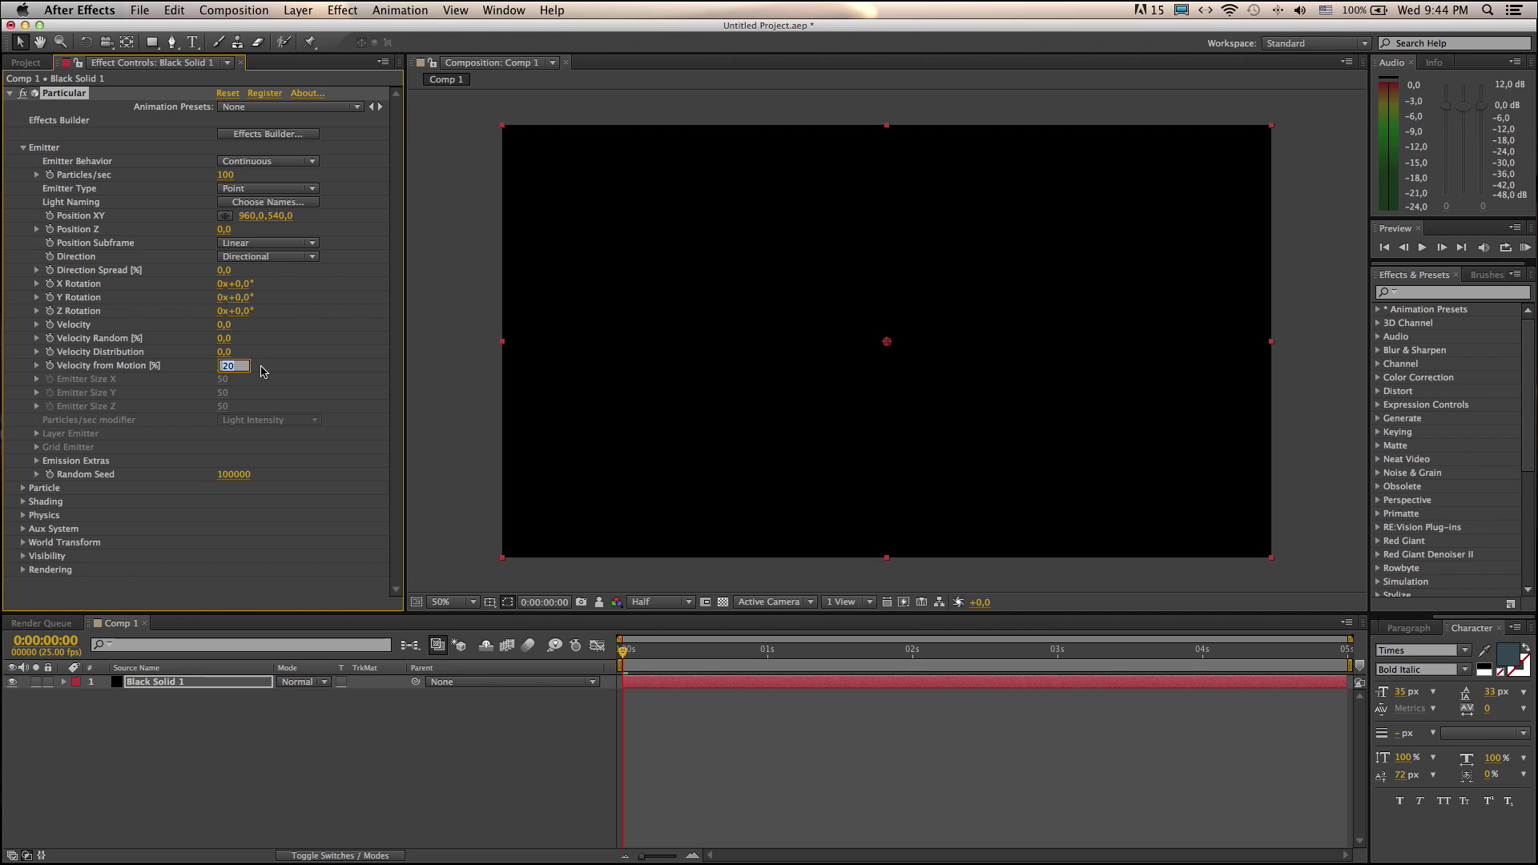
{"action": "type", "text": "0"}
{"action": "key", "text": "Return"}
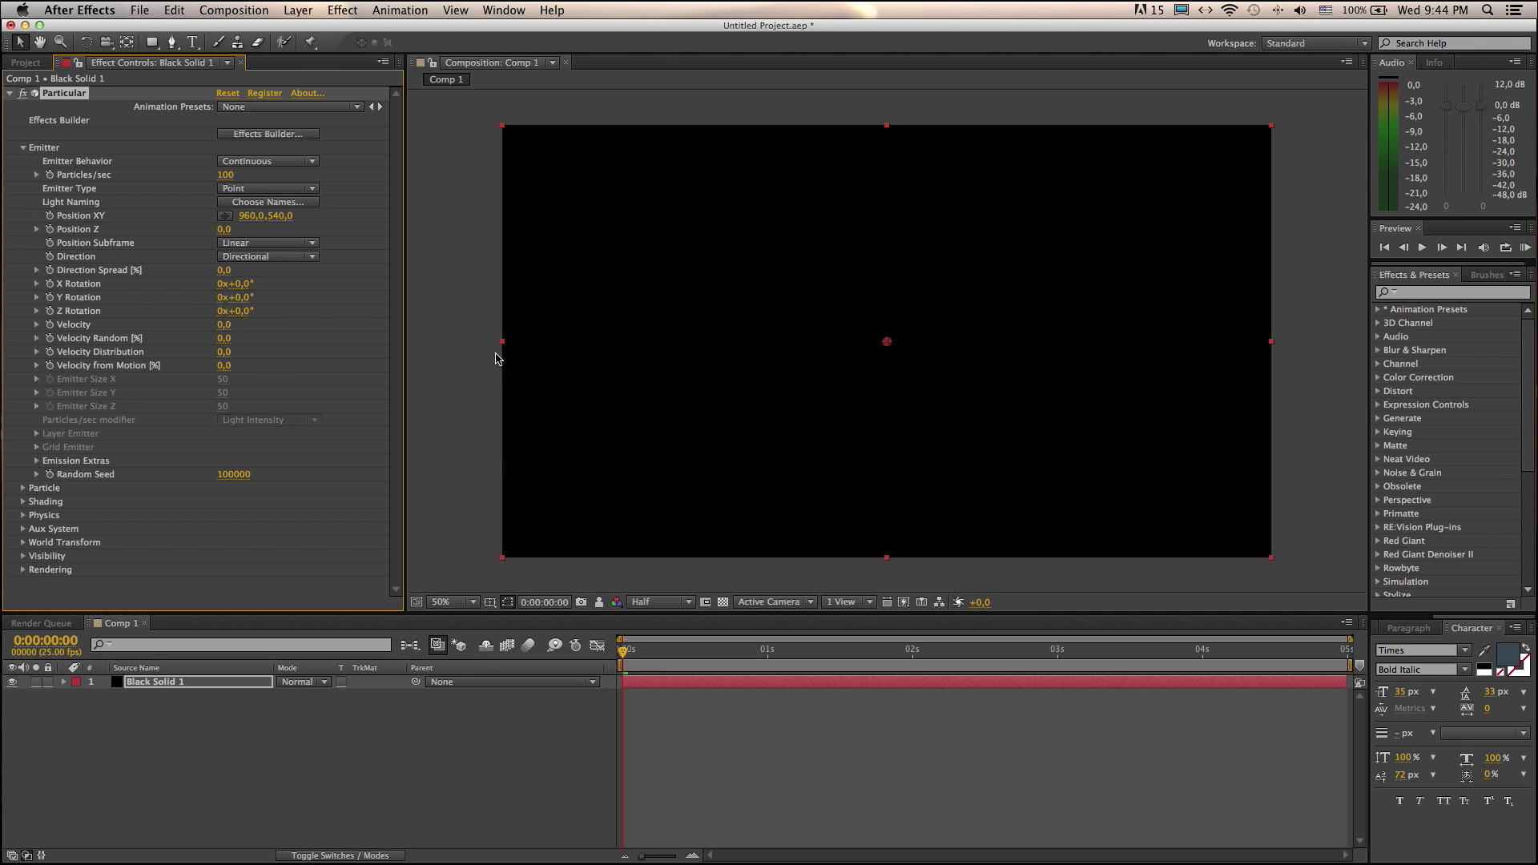
Set the emitter Velocity to 30000 and preview the emission through about four seconds.
{"action": "mouse_move", "coordinate": [625, 652]}
{"action": "left_mouse_down"}
{"action": "mouse_move", "coordinate": [597, 652]}
{"action": "mouse_move", "coordinate": [1113, 656]}
{"action": "mouse_move", "coordinate": [505, 668]}
{"action": "left_mouse_up"}
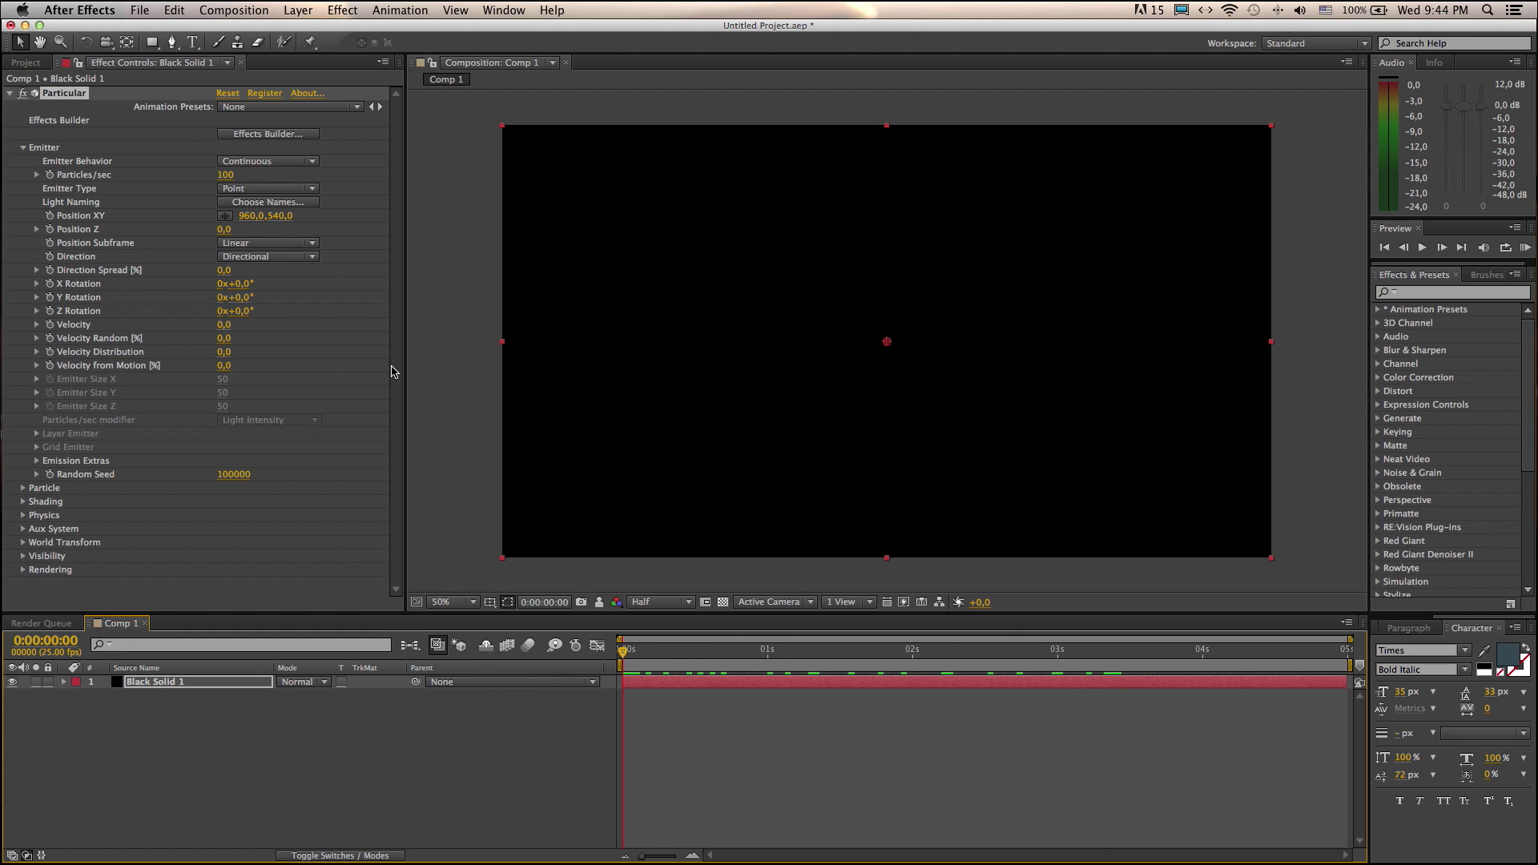
{"action": "left_click", "coordinate": [225, 327]}
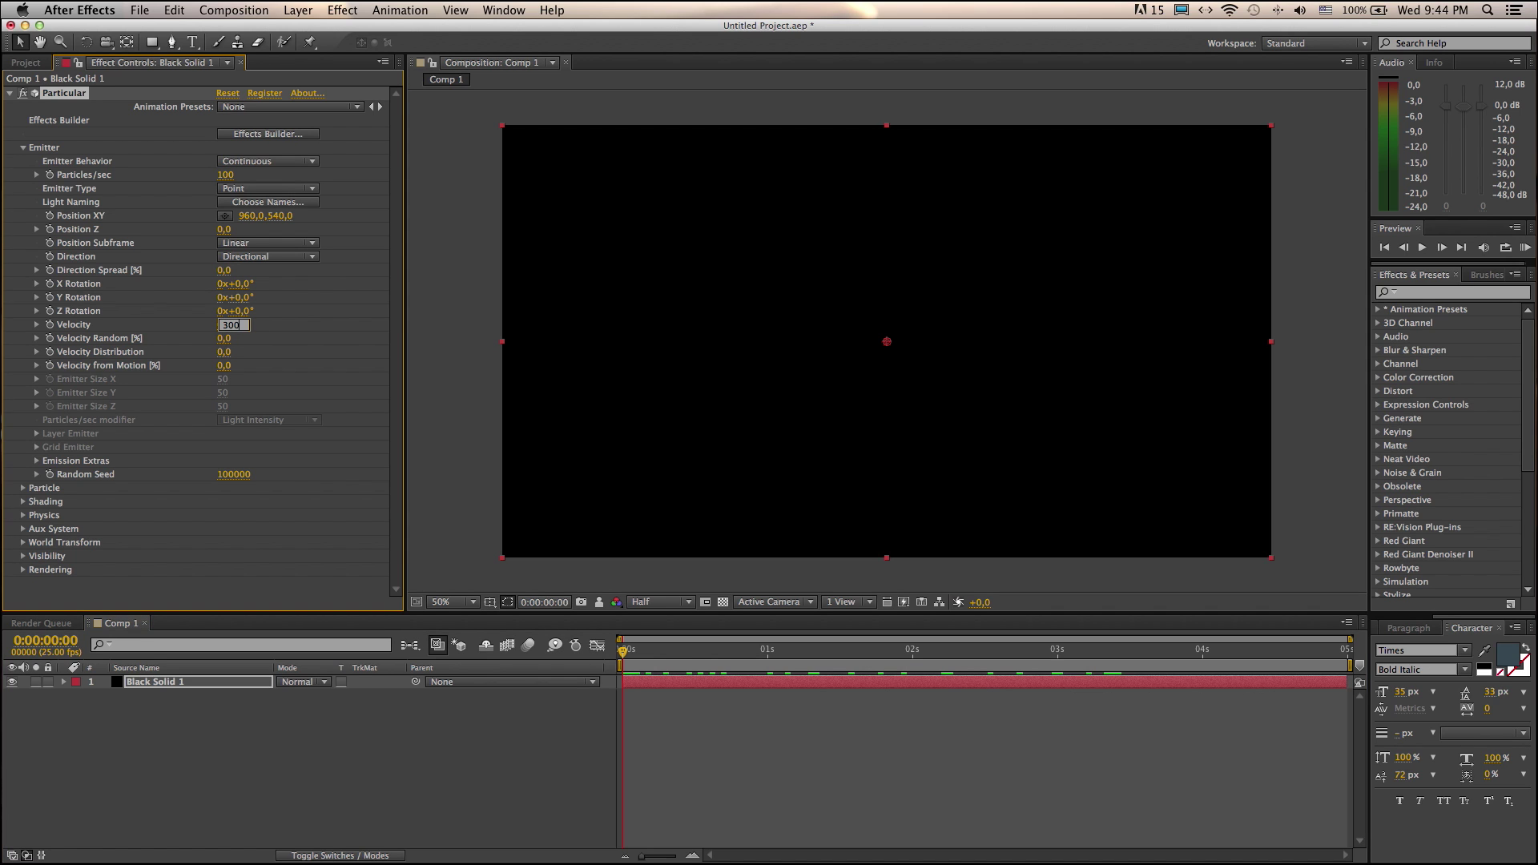
{"action": "type", "text": "00,0"}
{"action": "key", "text": "Return"}
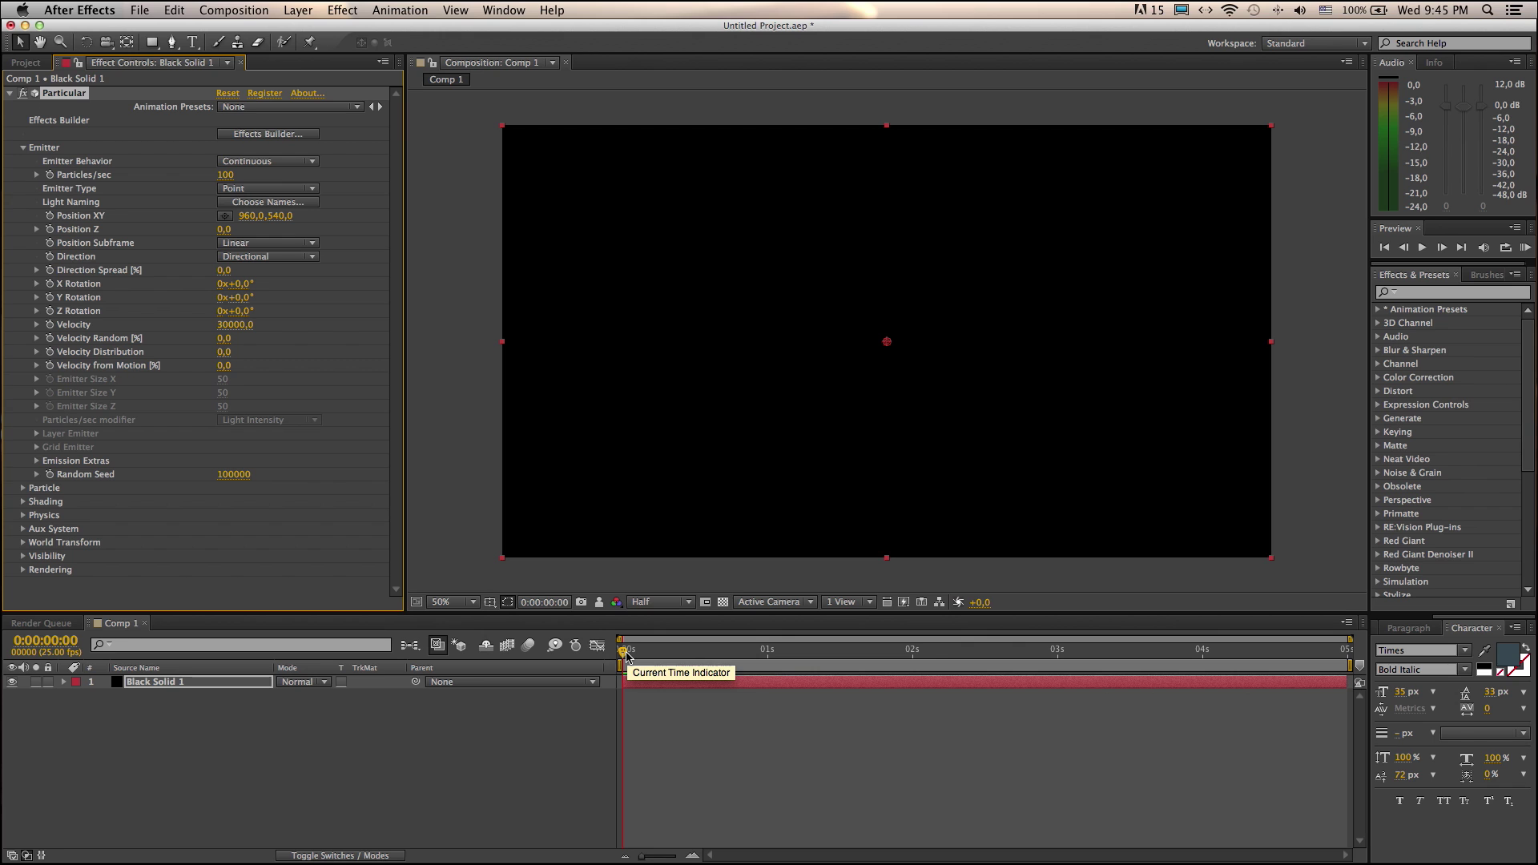
{"action": "mouse_move", "coordinate": [626, 655]}
{"action": "left_mouse_down"}
{"action": "mouse_move", "coordinate": [1164, 668]}
{"action": "mouse_move", "coordinate": [606, 655]}
{"action": "left_mouse_up"}
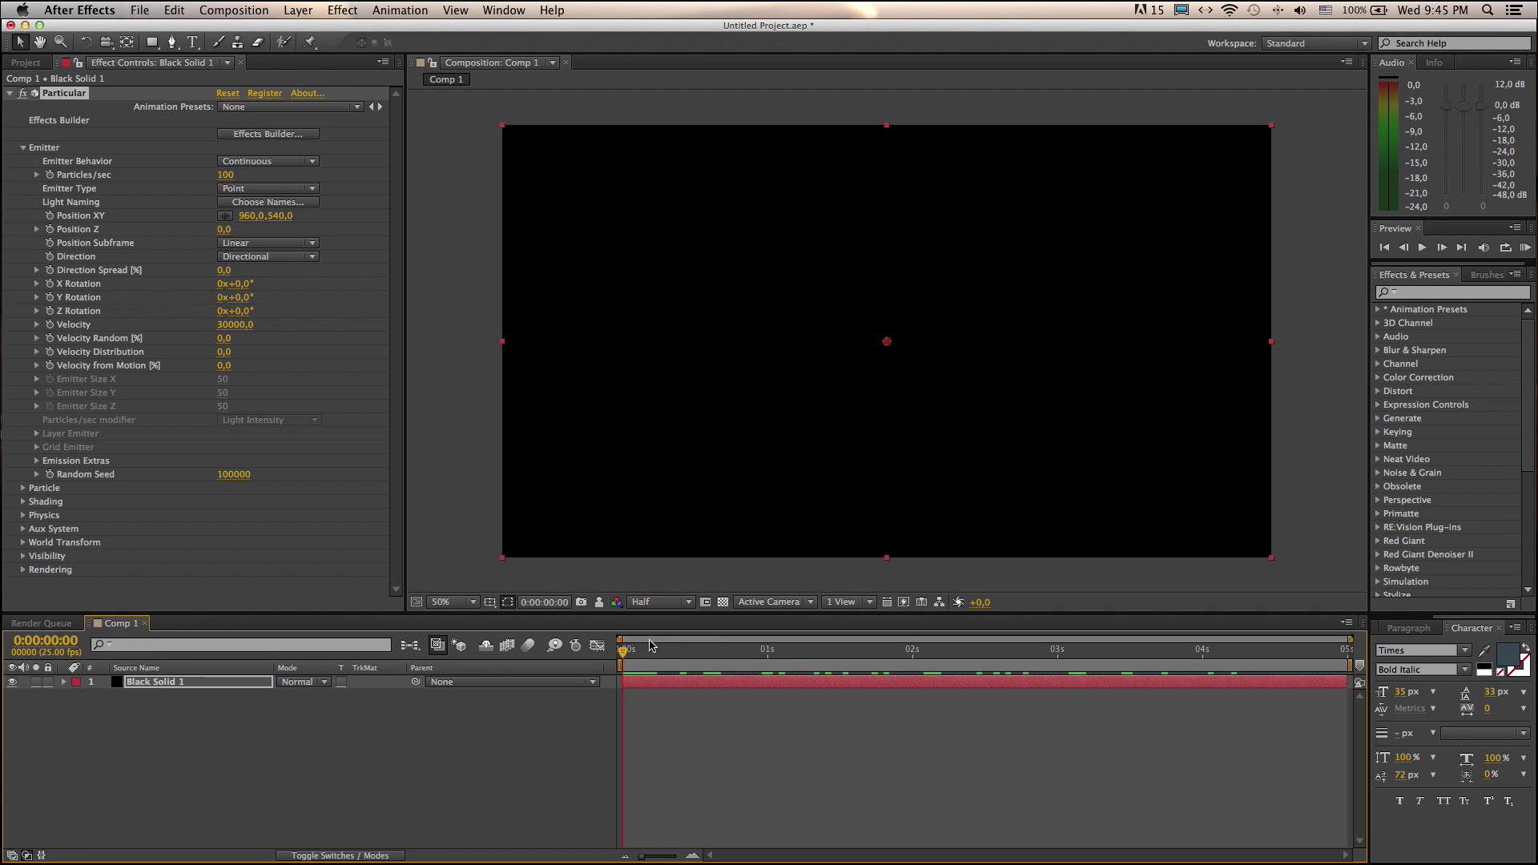
Add a One-Node Camera named Camera 1 with a 24 mm focal length.
{"action": "left_click", "coordinate": [296, 12]}
{"action": "mouse_move", "coordinate": [306, 29]}
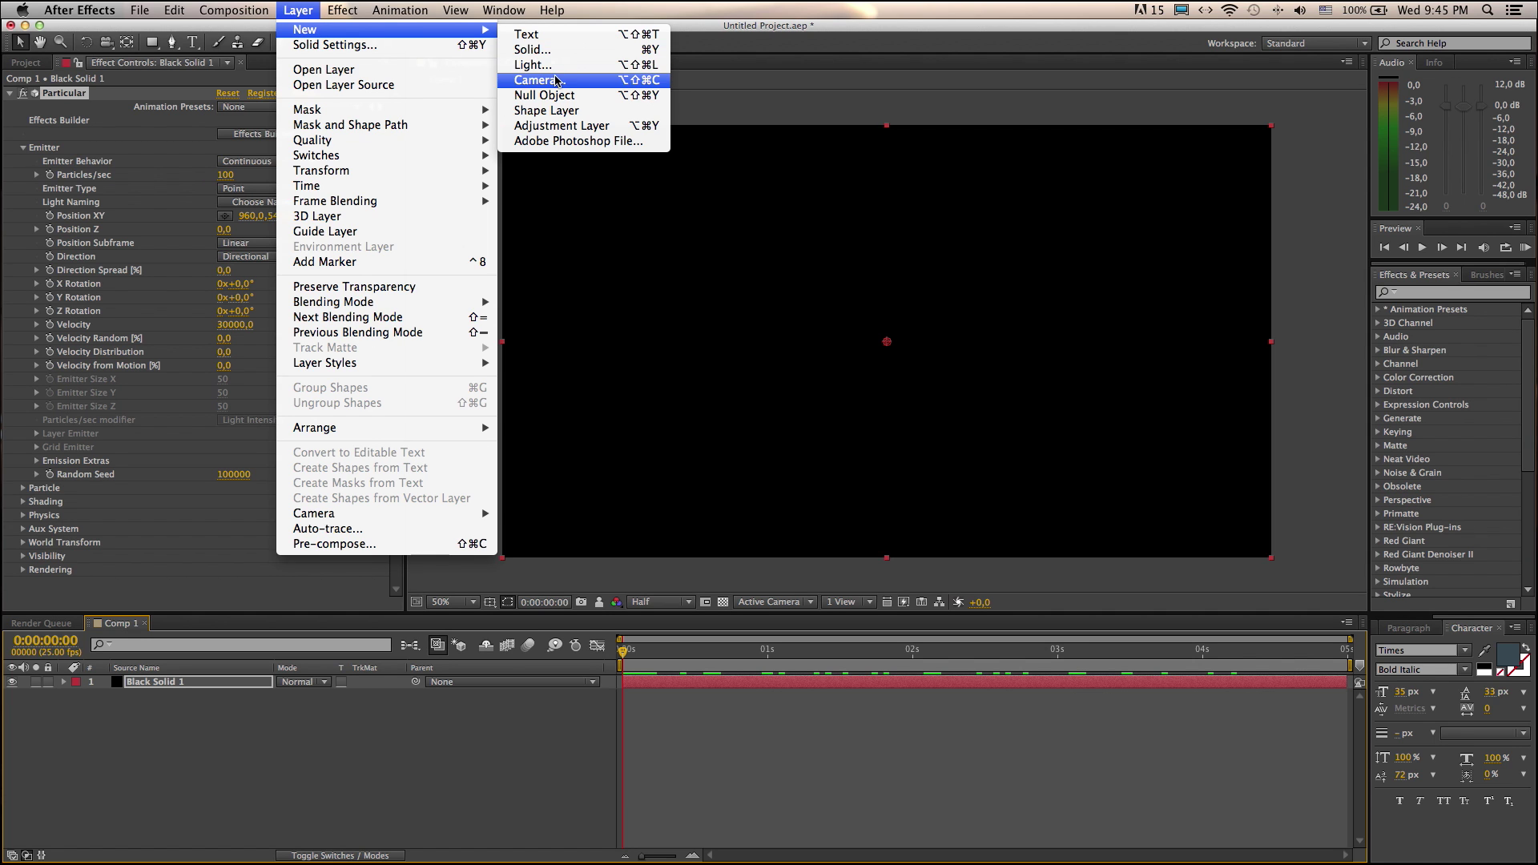
{"action": "left_click", "coordinate": [556, 80]}
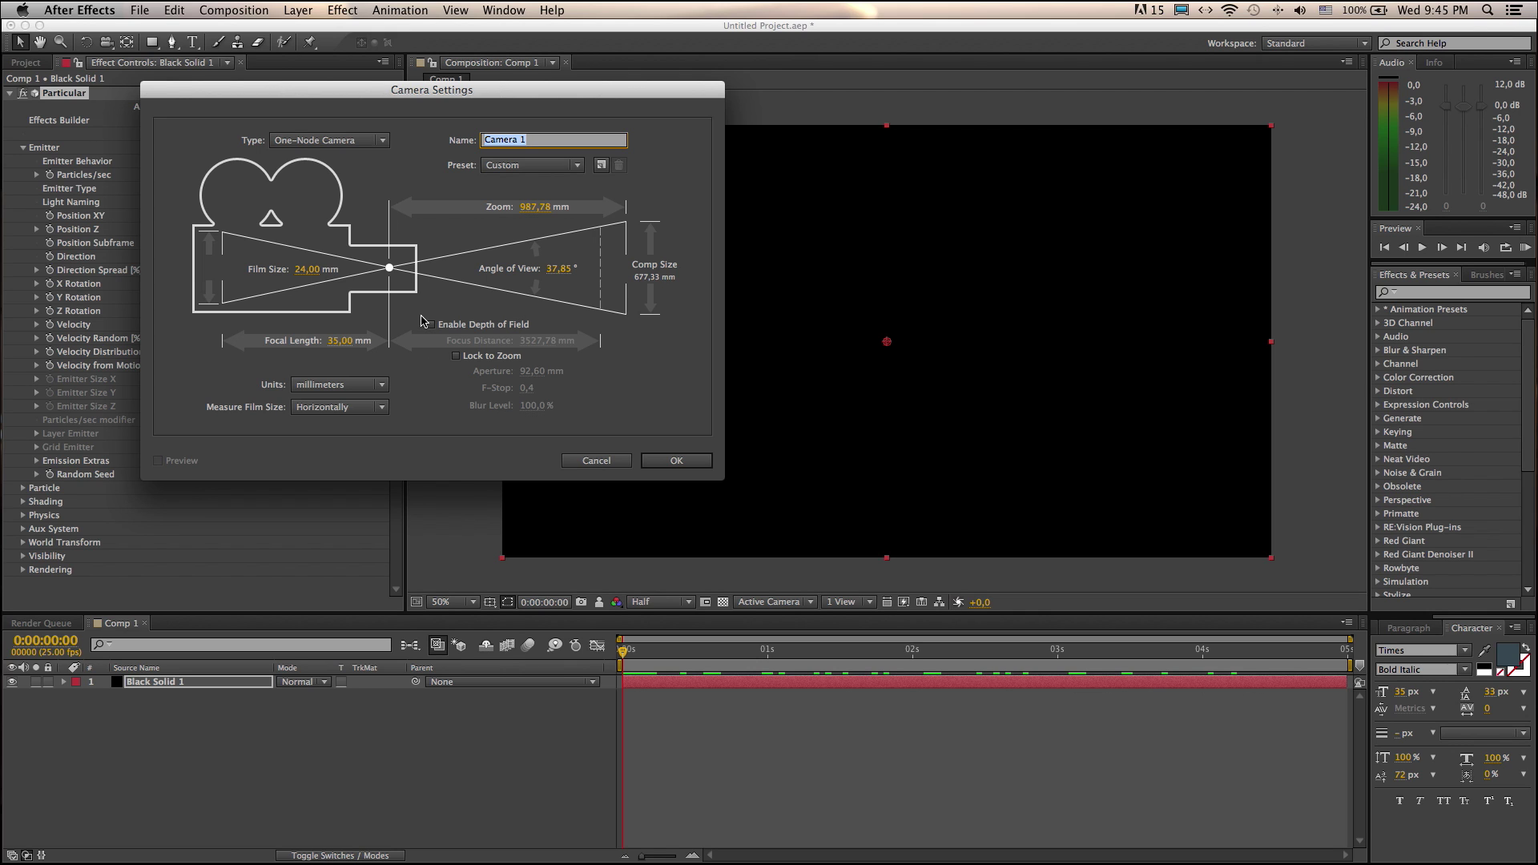
{"action": "left_click", "coordinate": [340, 343]}
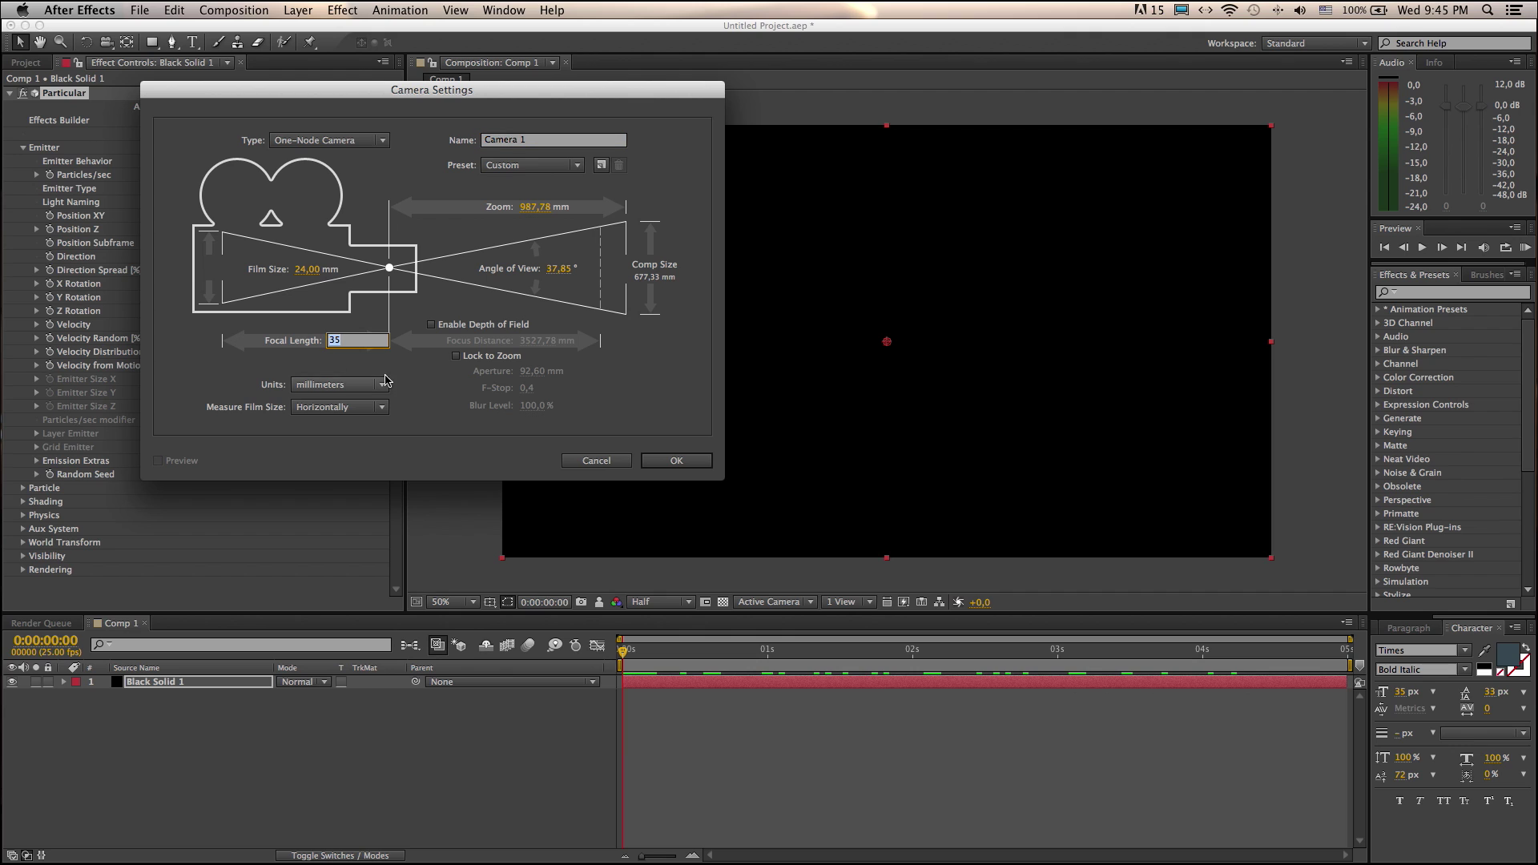
{"action": "type", "text": "24"}
{"action": "key", "text": "Return"}
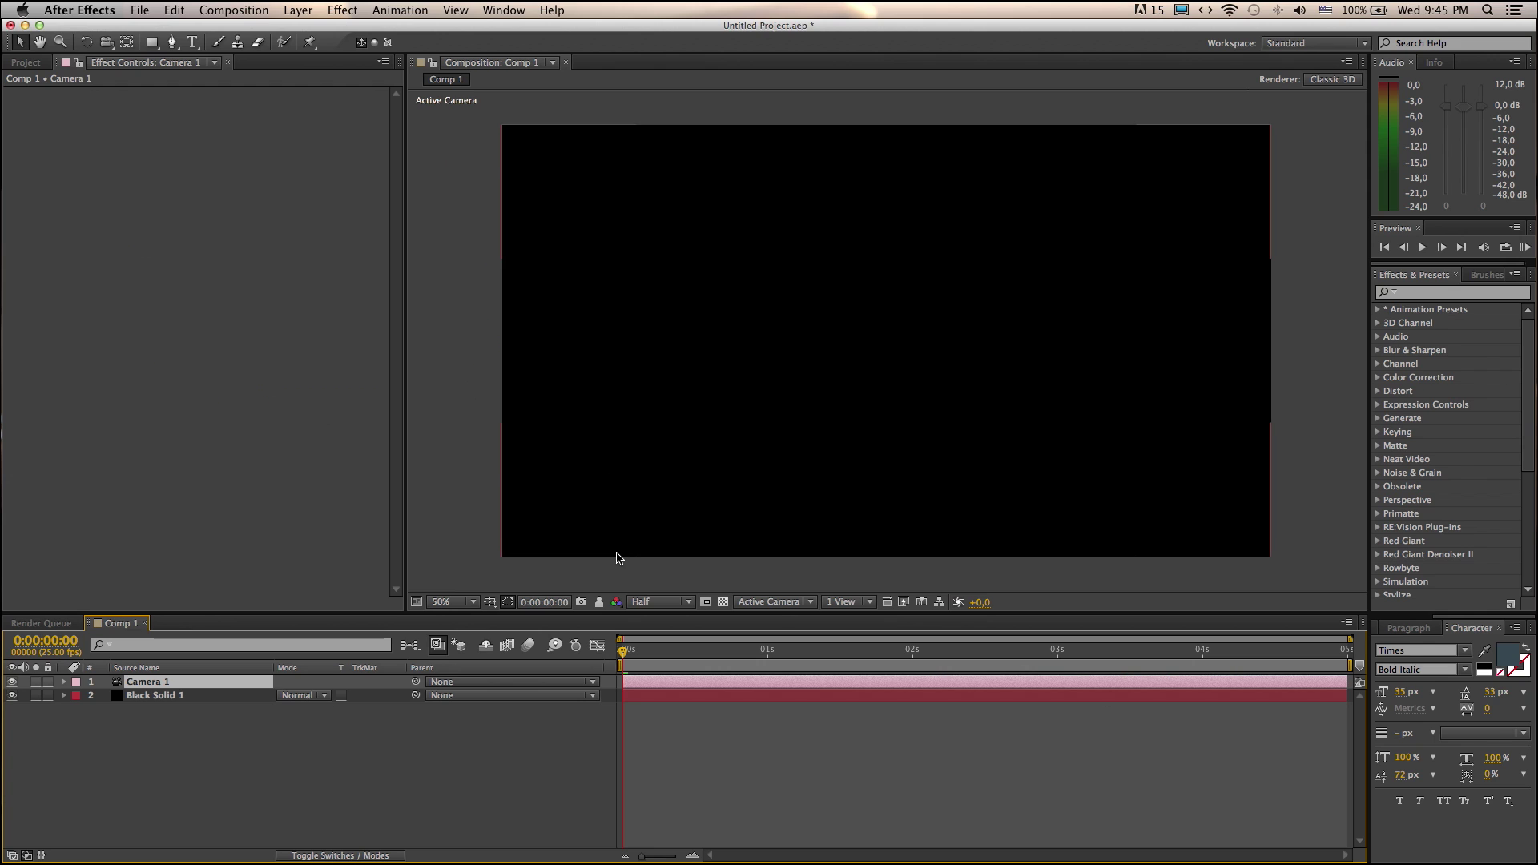
Keyframe Camera 1's Position X to 1421 at about two seconds, then preview from the start.
{"action": "left_click_drag", "start_coordinate": [631, 651], "coordinate": [644, 654]}
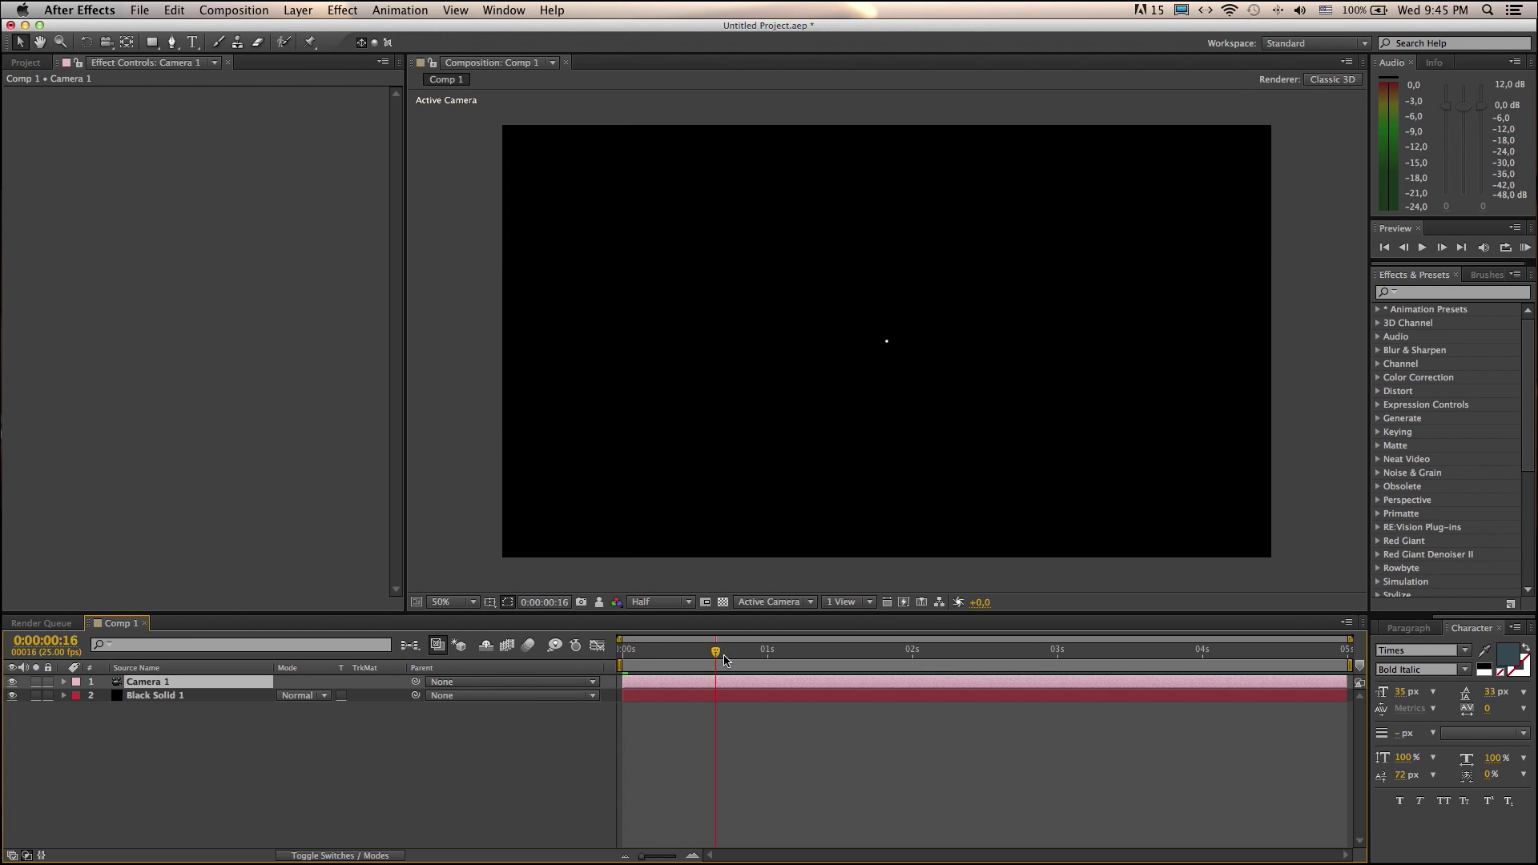
{"action": "left_click_drag", "start_coordinate": [725, 658], "coordinate": [936, 655]}
{"action": "key", "text": "p"}
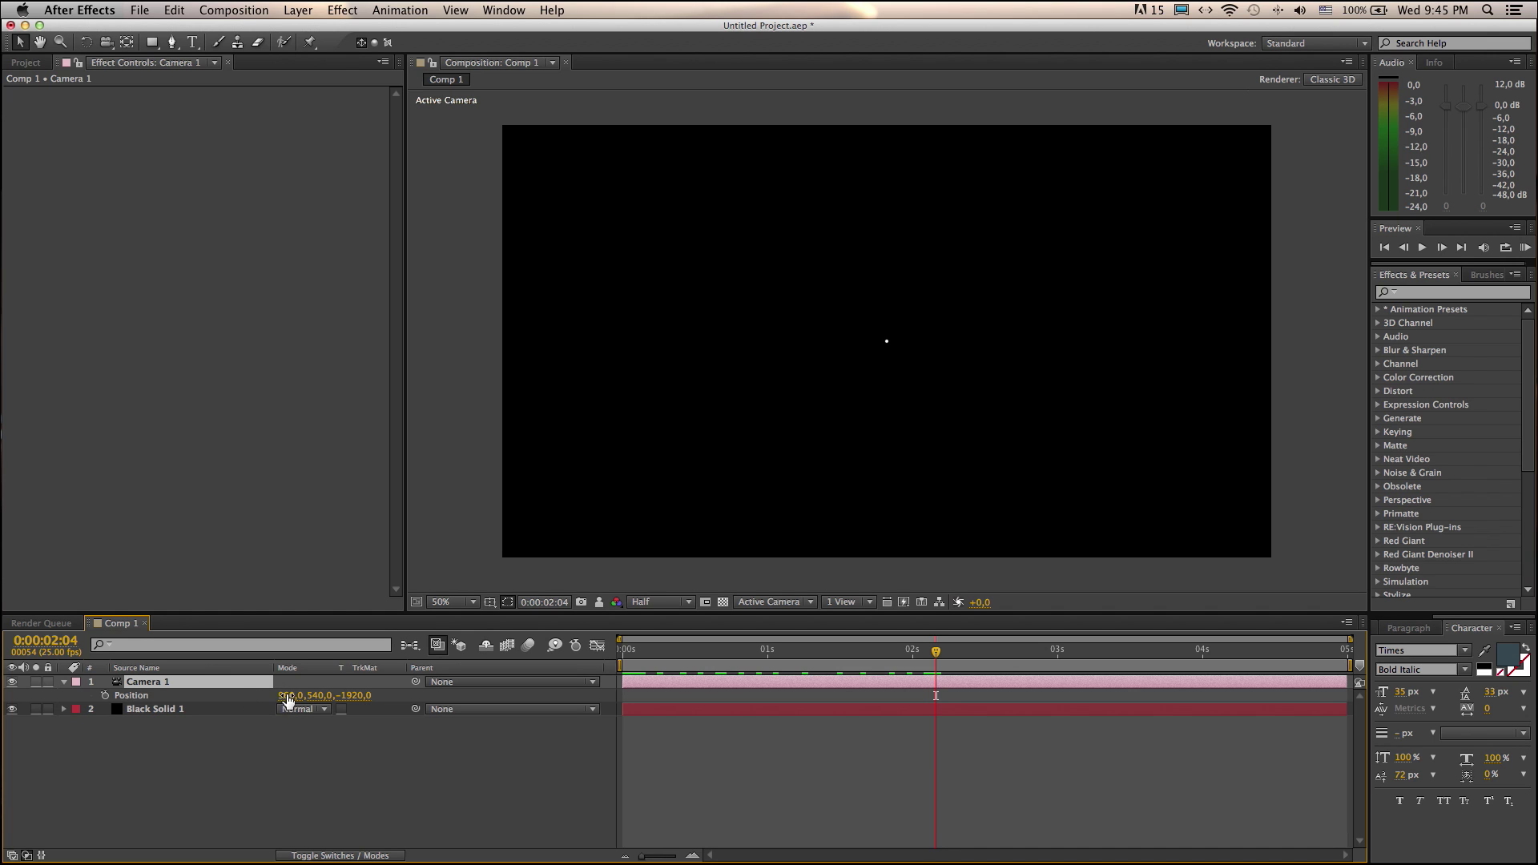
{"action": "mouse_move", "coordinate": [290, 696]}
{"action": "left_mouse_down"}
{"action": "mouse_move", "coordinate": [111, 696]}
{"action": "mouse_move", "coordinate": [789, 688]}
{"action": "left_mouse_up"}
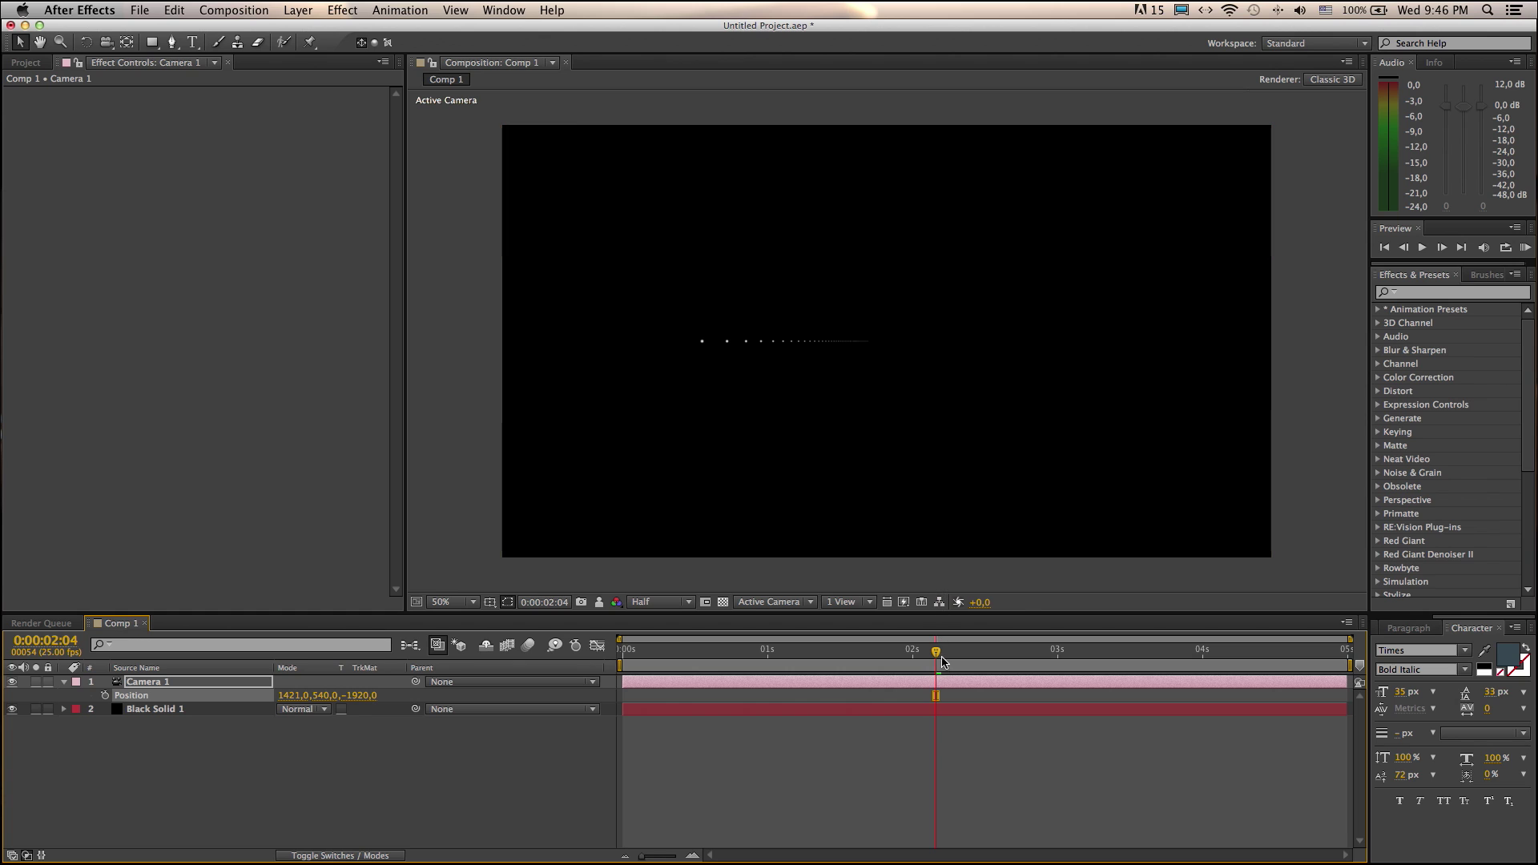
{"action": "left_click_drag", "start_coordinate": [932, 655], "coordinate": [599, 655]}
{"action": "left_click", "coordinate": [1523, 249]}
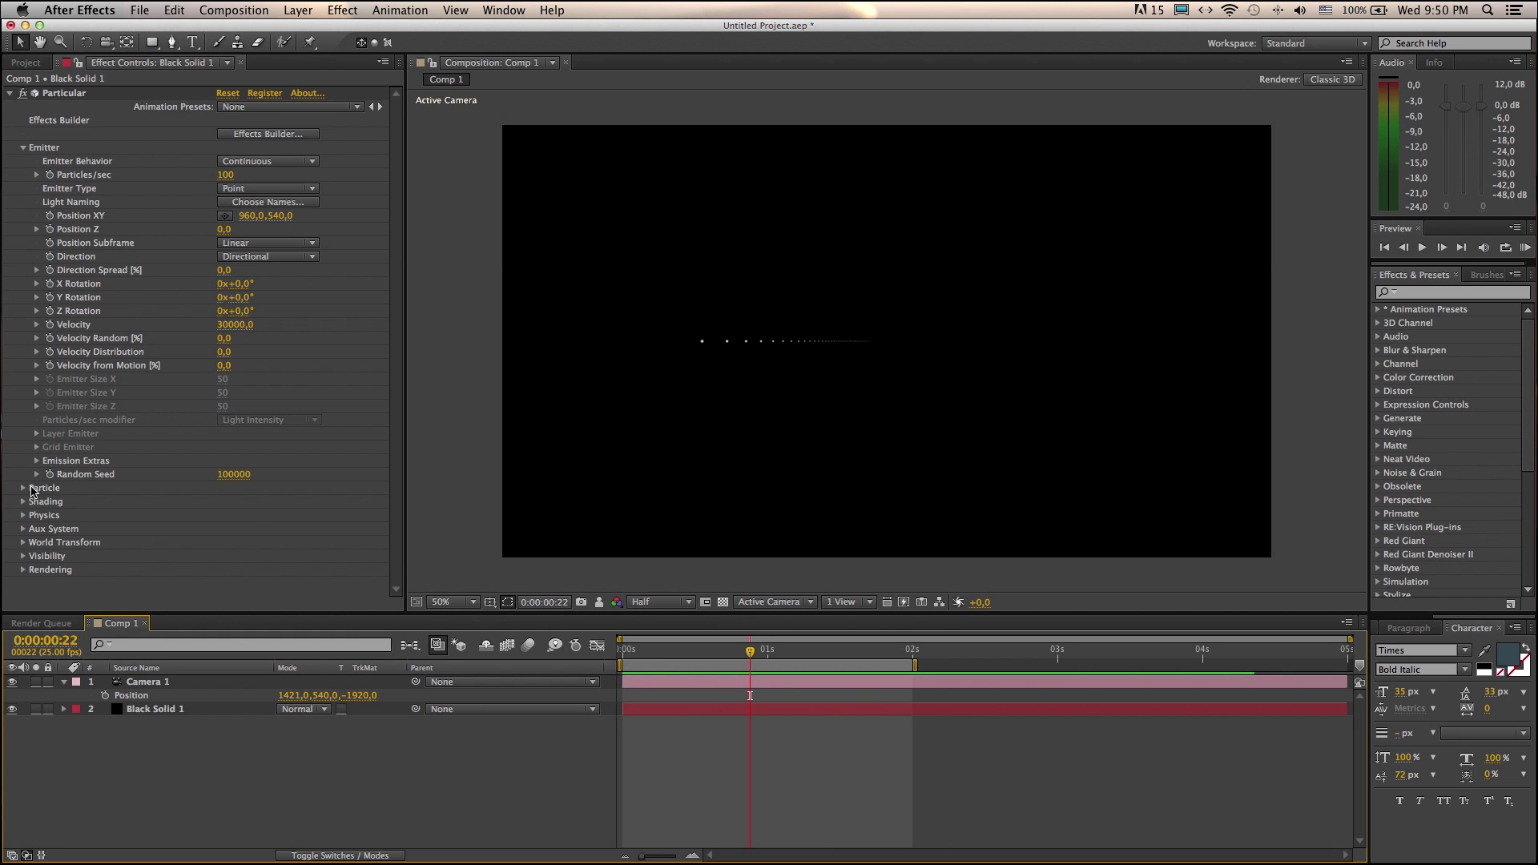
Set the Particle Size to 15 and scrub to check the larger particles.
{"action": "left_click", "coordinate": [23, 489]}
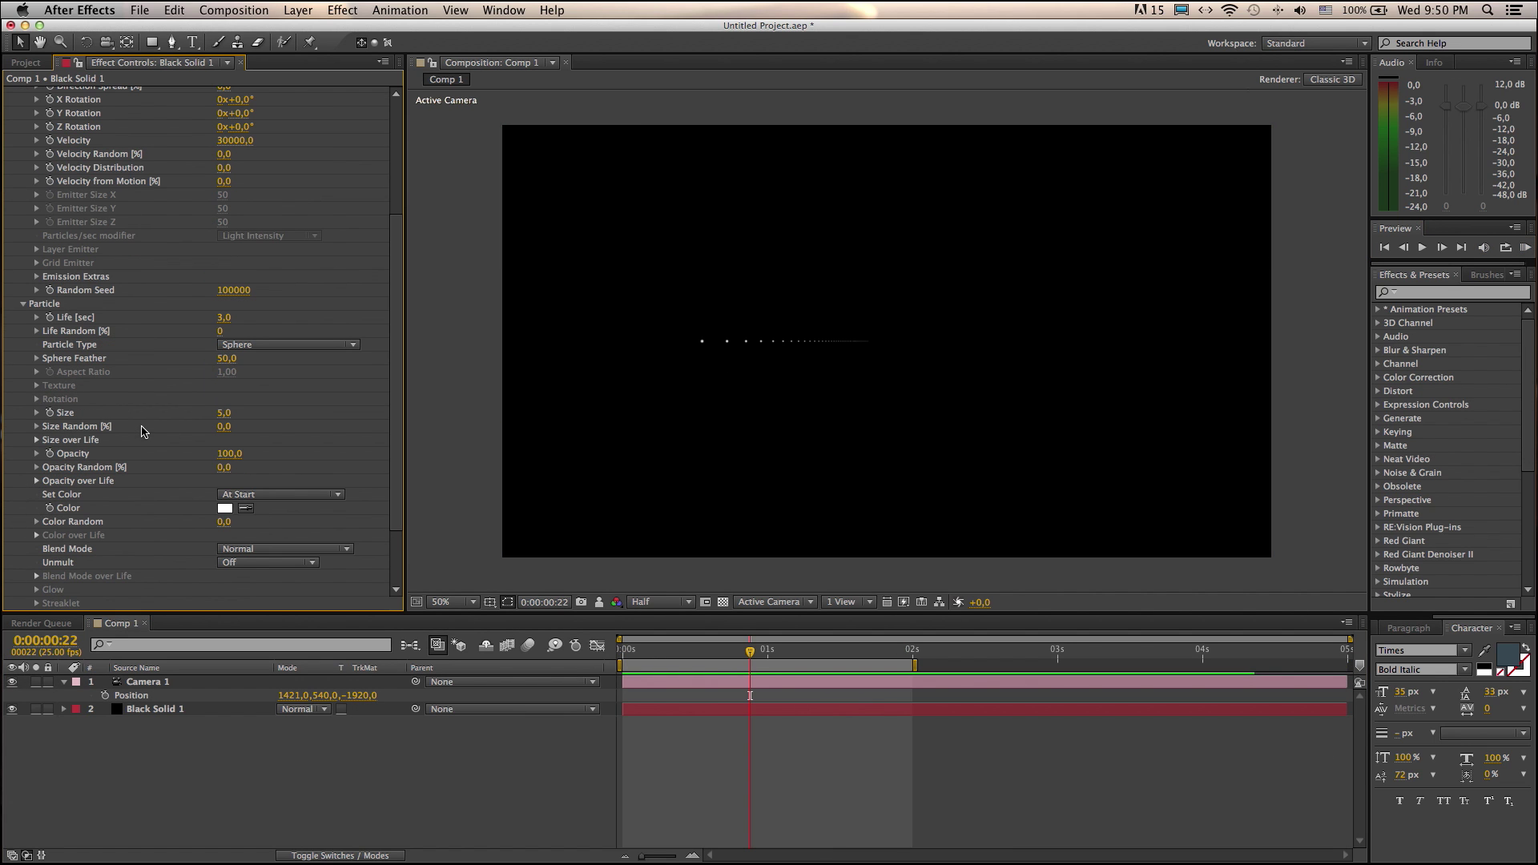
{"action": "left_click", "coordinate": [226, 413]}
{"action": "type", "text": "15"}
{"action": "key", "text": "Return"}
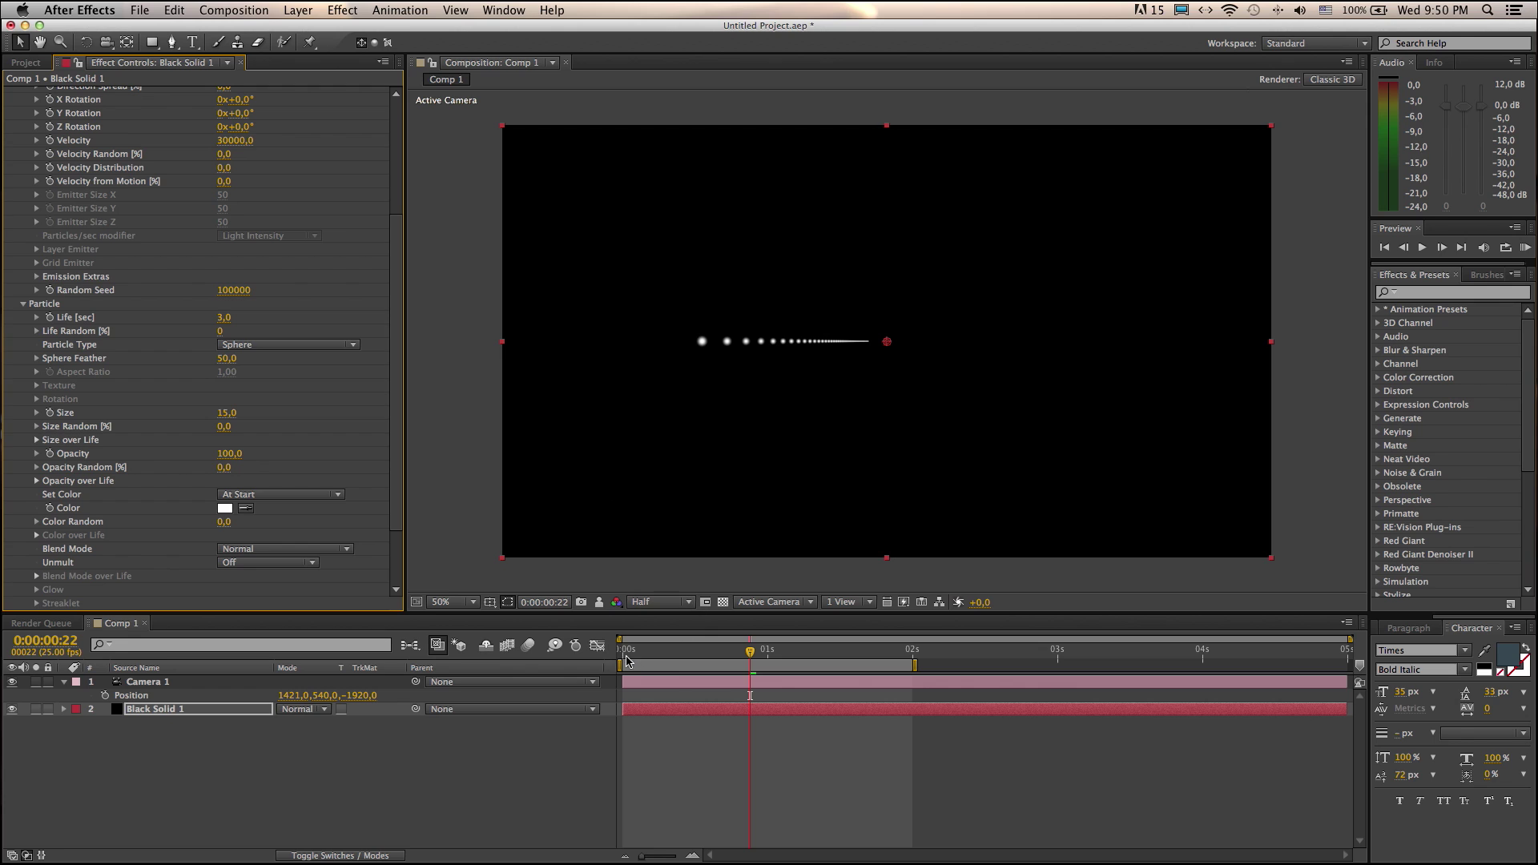
{"action": "left_click_drag", "start_coordinate": [634, 658], "coordinate": [750, 660]}
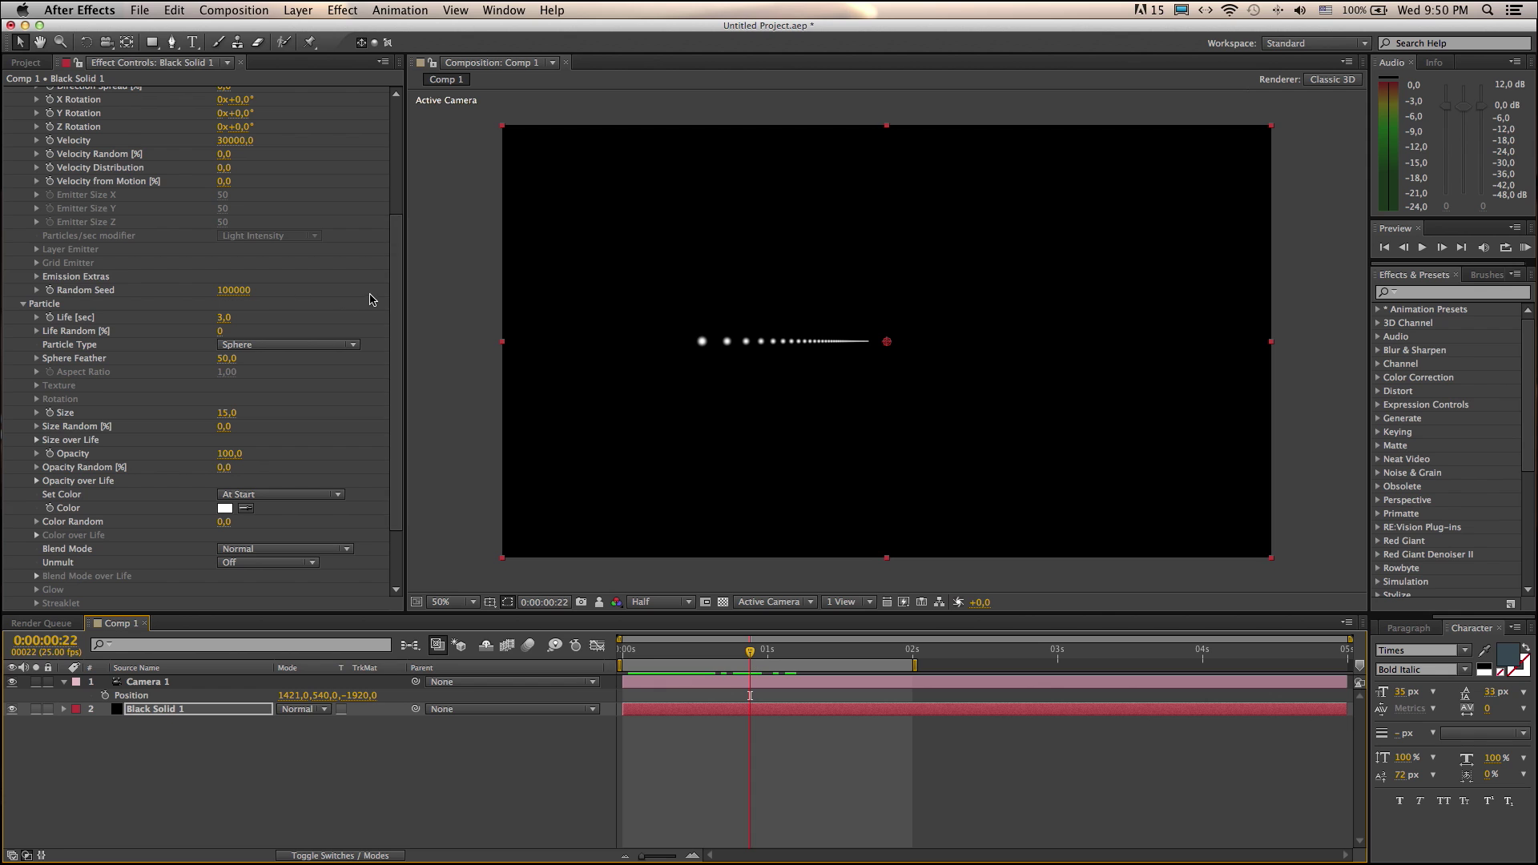
{"action": "left_click_drag", "start_coordinate": [398, 296], "coordinate": [404, 165]}
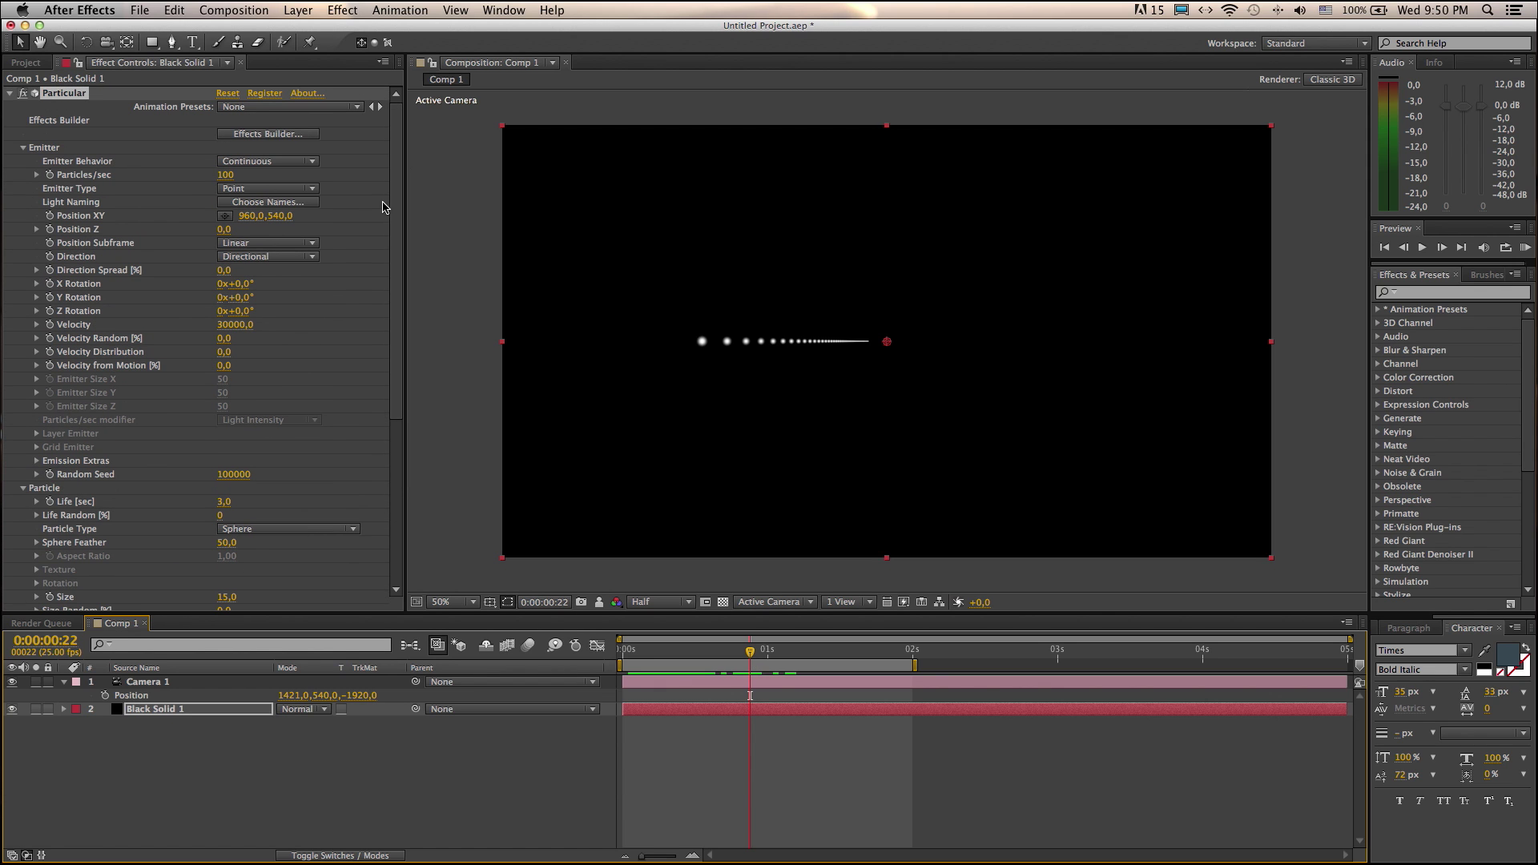
Reduce emitter Particles/sec to 5 and preview the sparse result.
{"action": "left_click_drag", "start_coordinate": [223, 178], "coordinate": [221, 177]}
{"action": "left_click", "coordinate": [229, 177]}
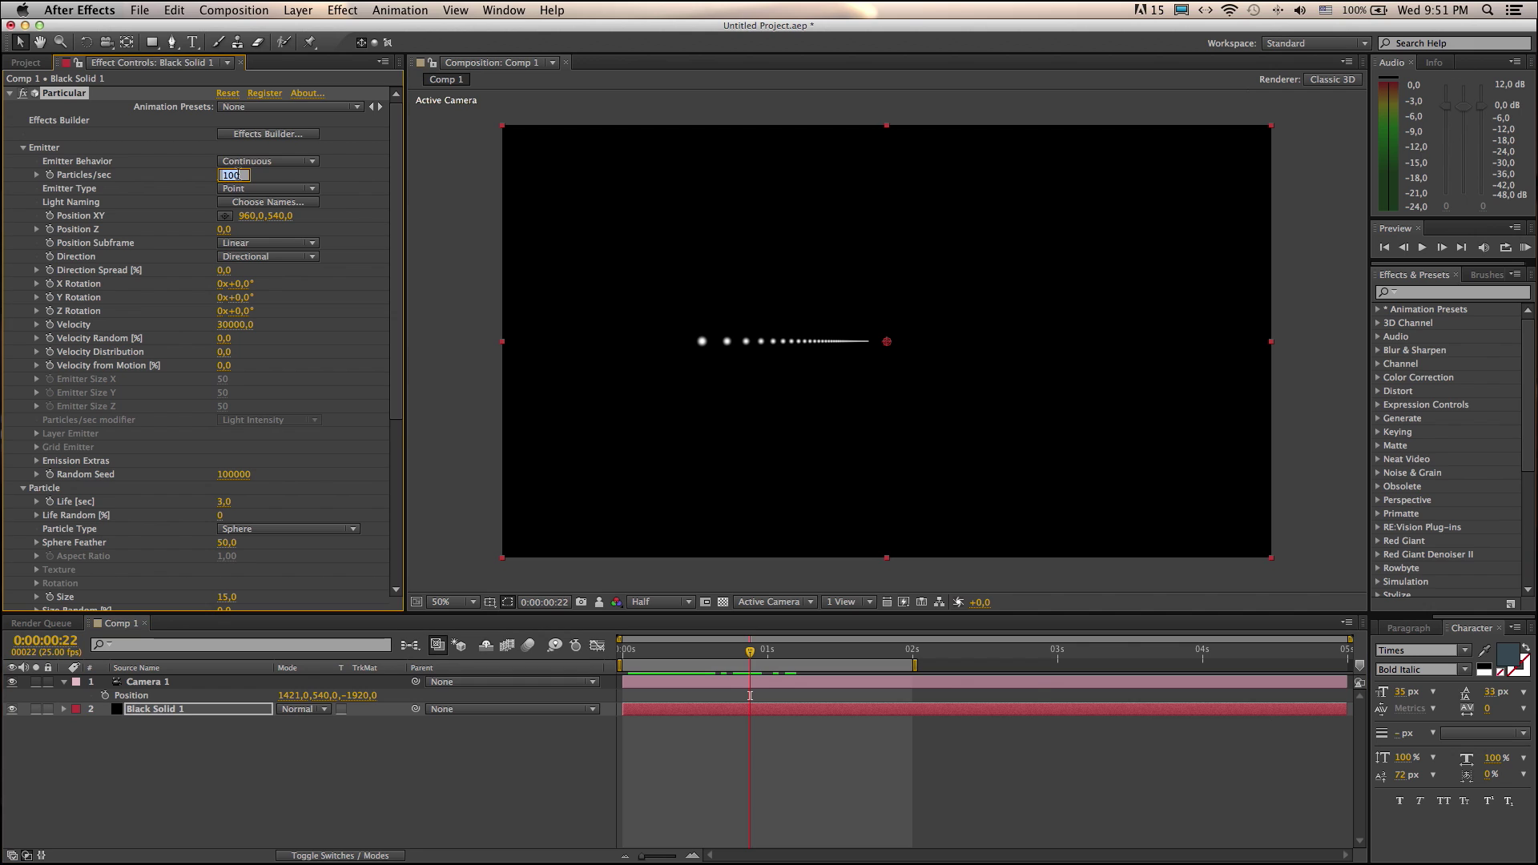
{"action": "type", "text": "5"}
{"action": "key", "text": "Return"}
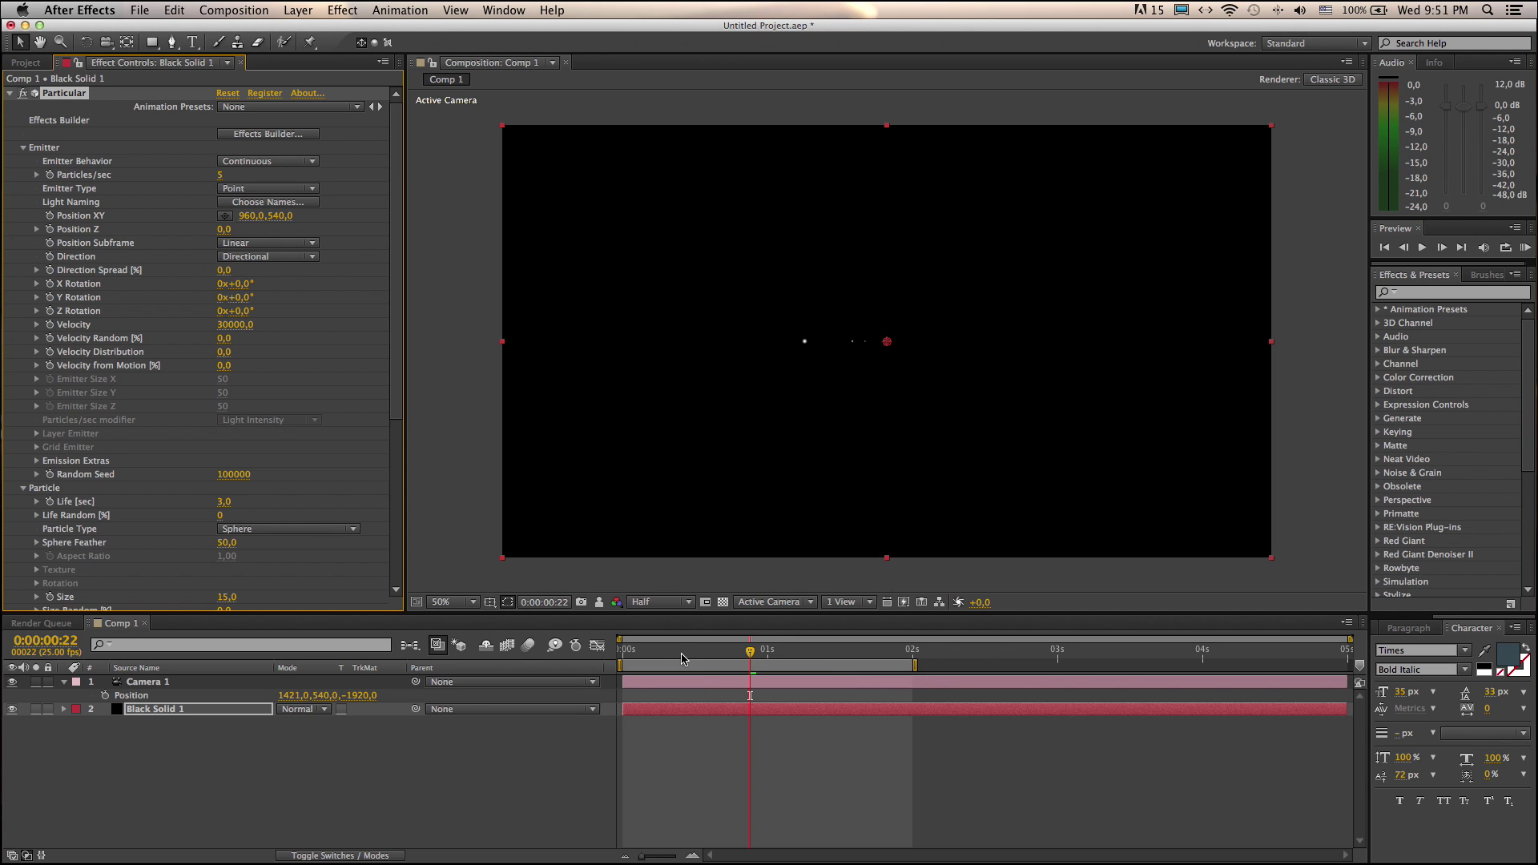
{"action": "left_click", "coordinate": [1525, 247]}
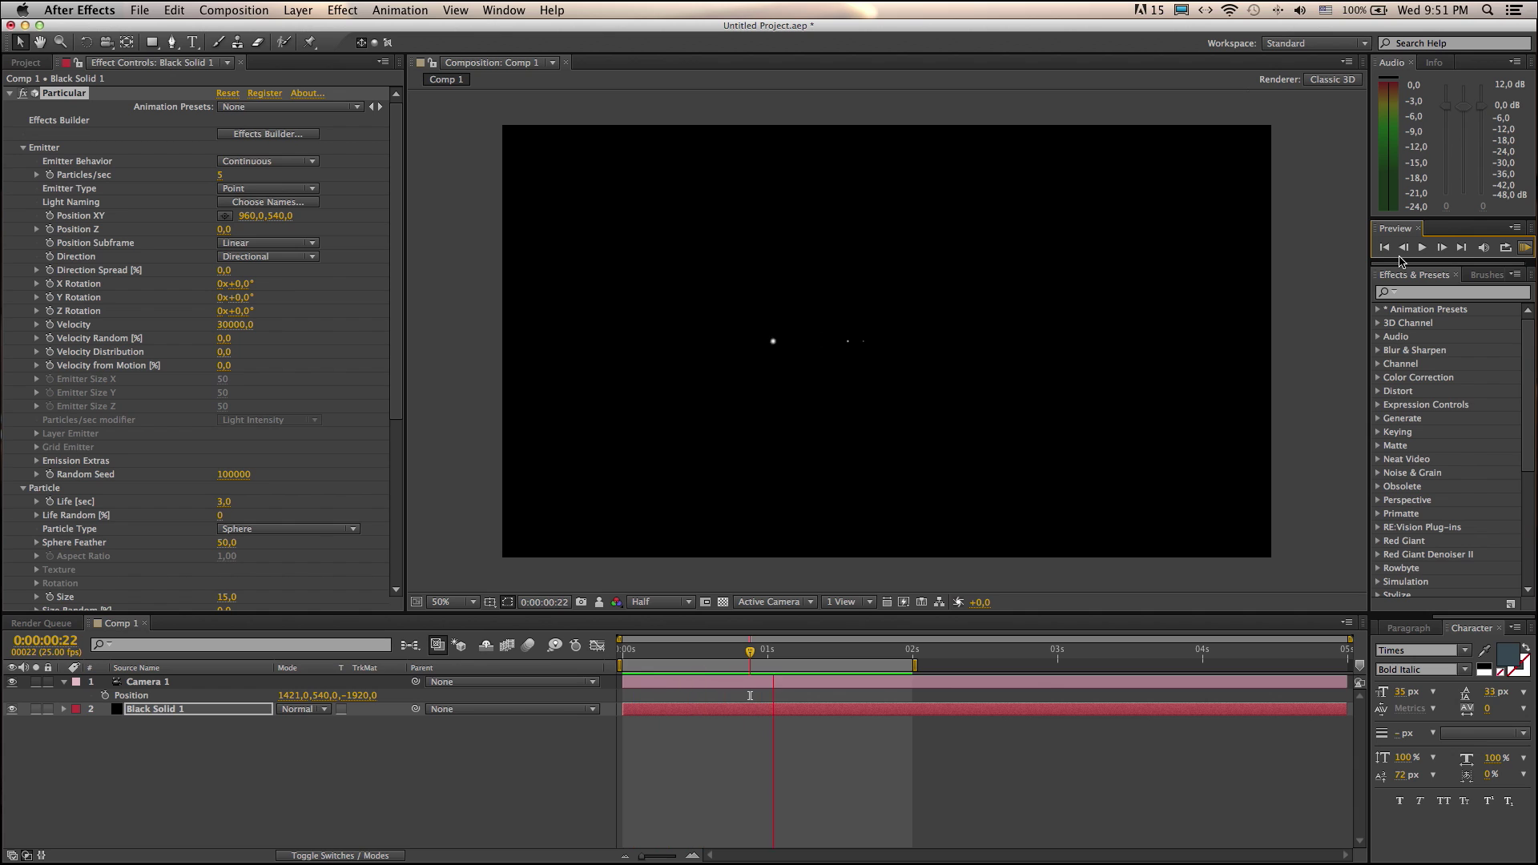
{"action": "left_click", "coordinate": [1210, 362]}
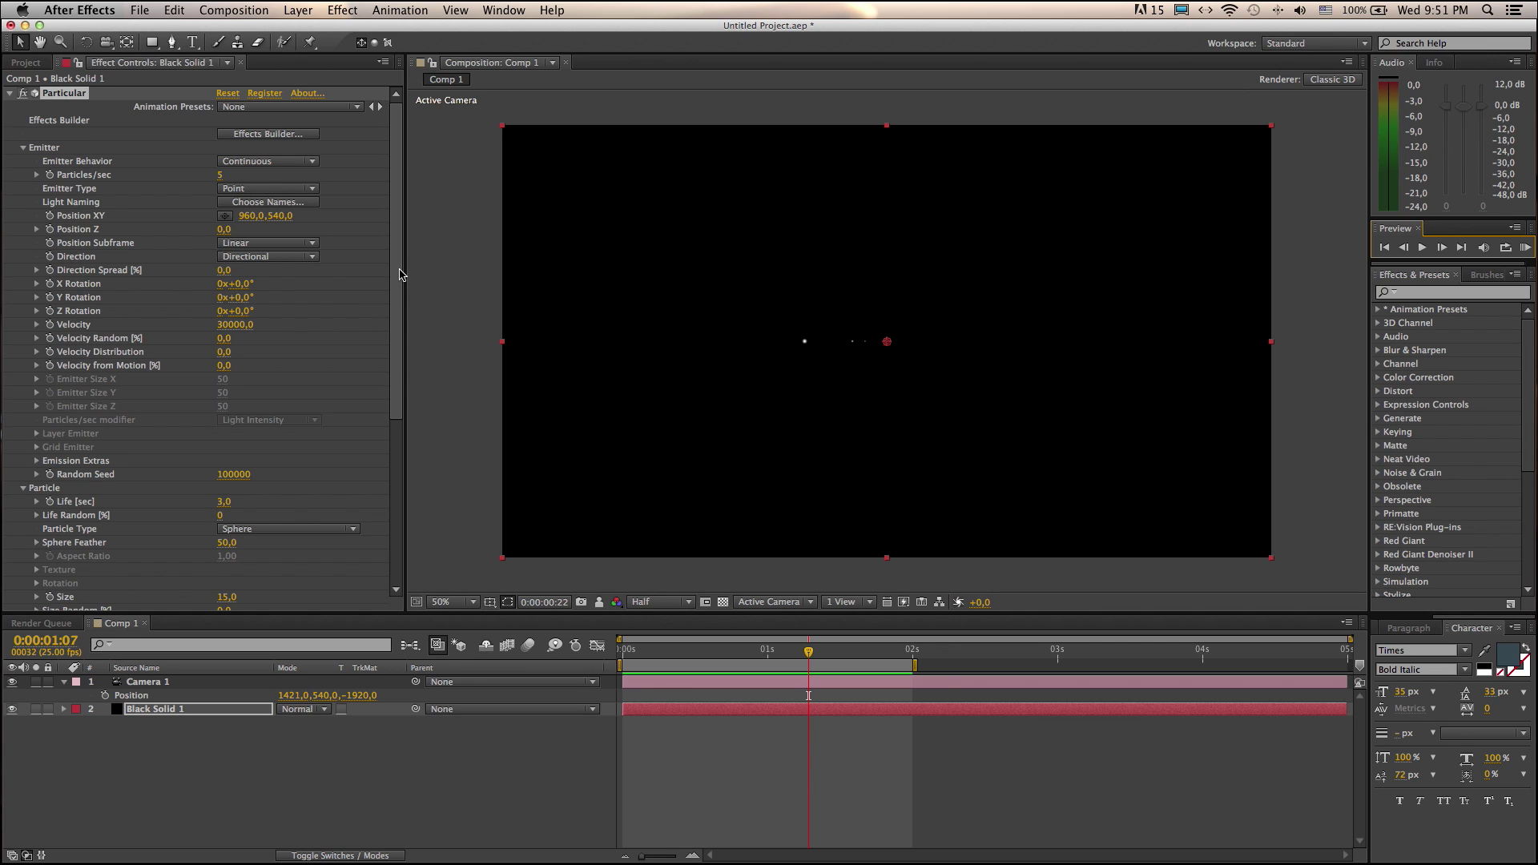
{"action": "scroll", "coordinate": [400, 275], "scroll_direction": "down", "scroll_amount": 3}
{"action": "scroll", "coordinate": [400, 274], "scroll_direction": "down", "scroll_amount": 2}
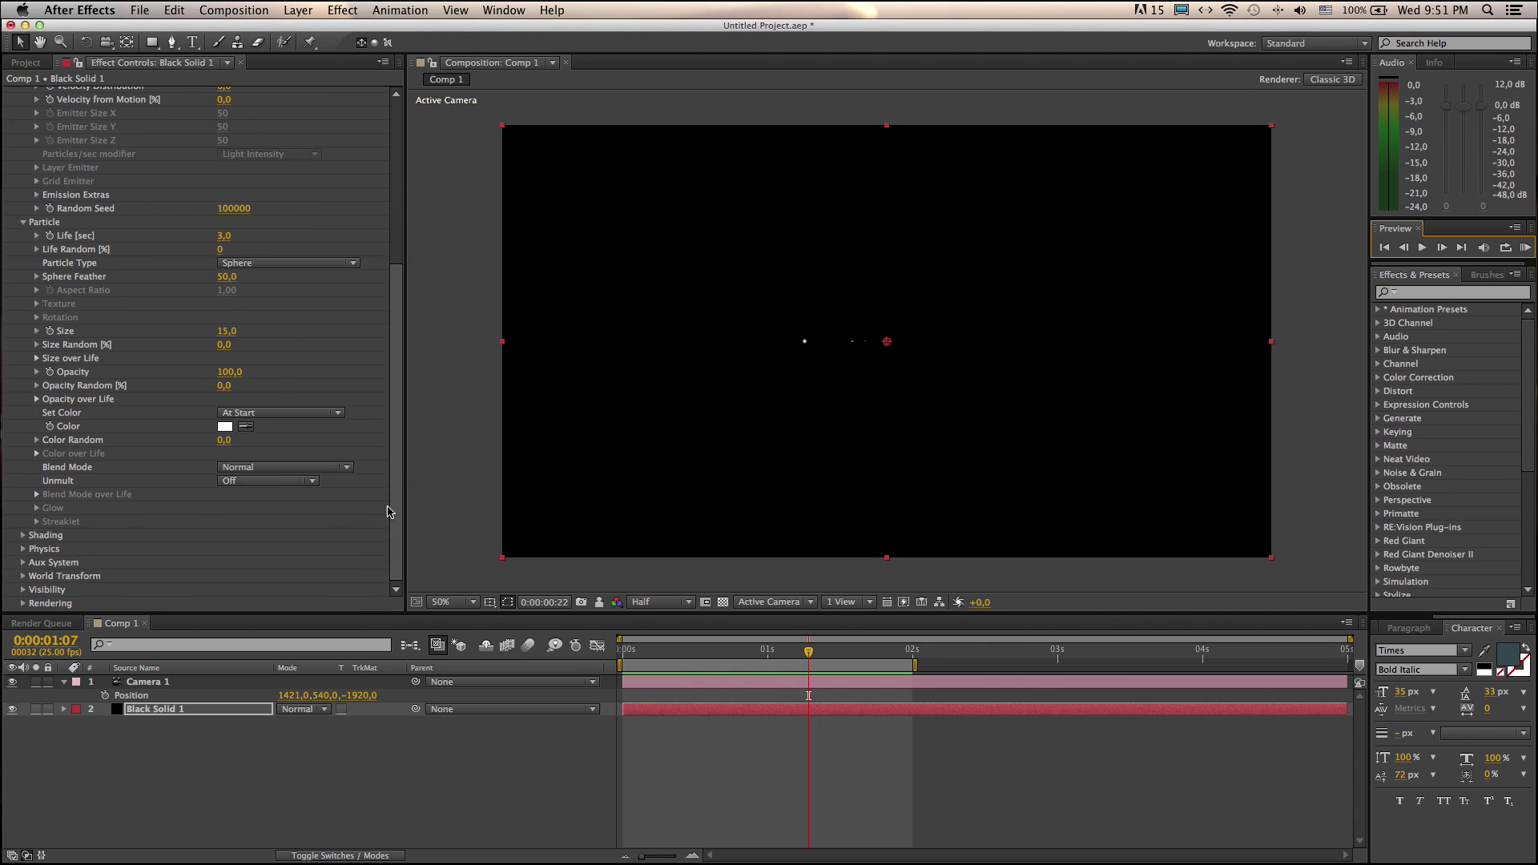
Expand Particular's Rendering and Motion Blur groups, with motion blur following Comp Settings.
{"action": "left_click", "coordinate": [24, 605]}
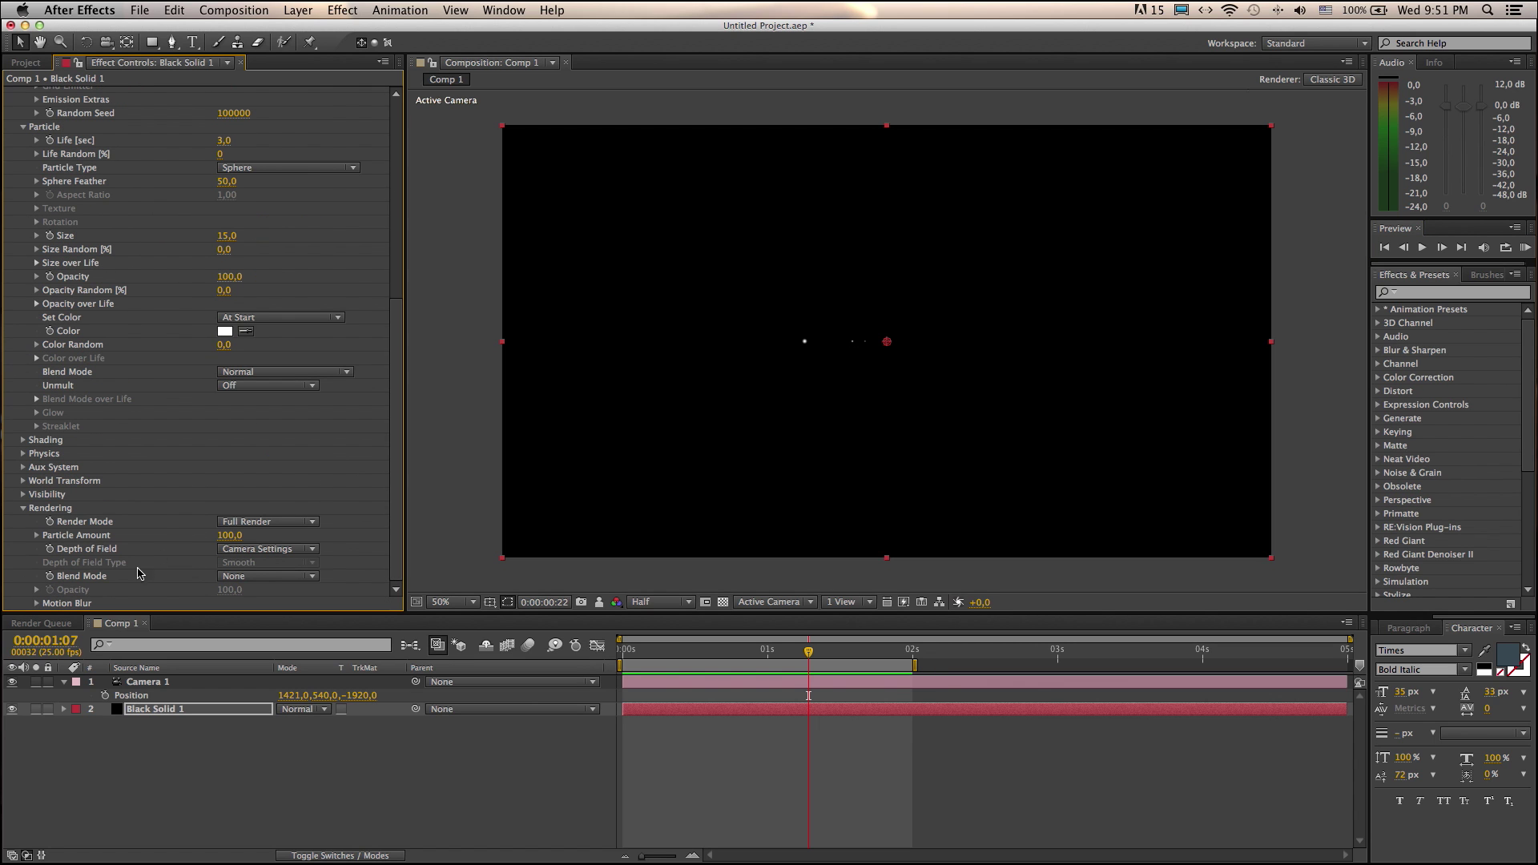
{"action": "left_click", "coordinate": [38, 603]}
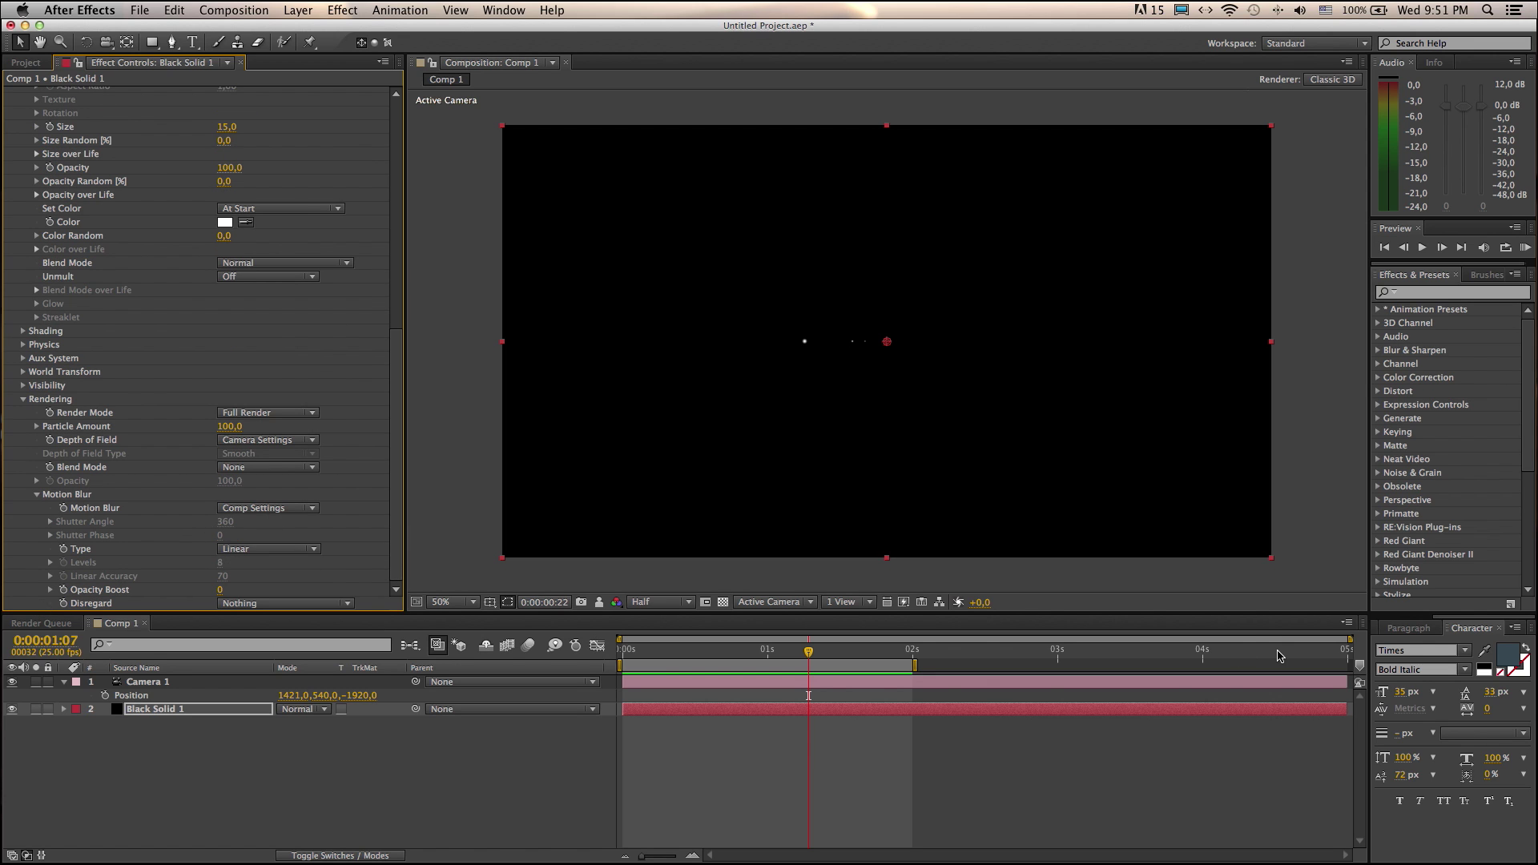
{"action": "left_click", "coordinate": [1354, 621]}
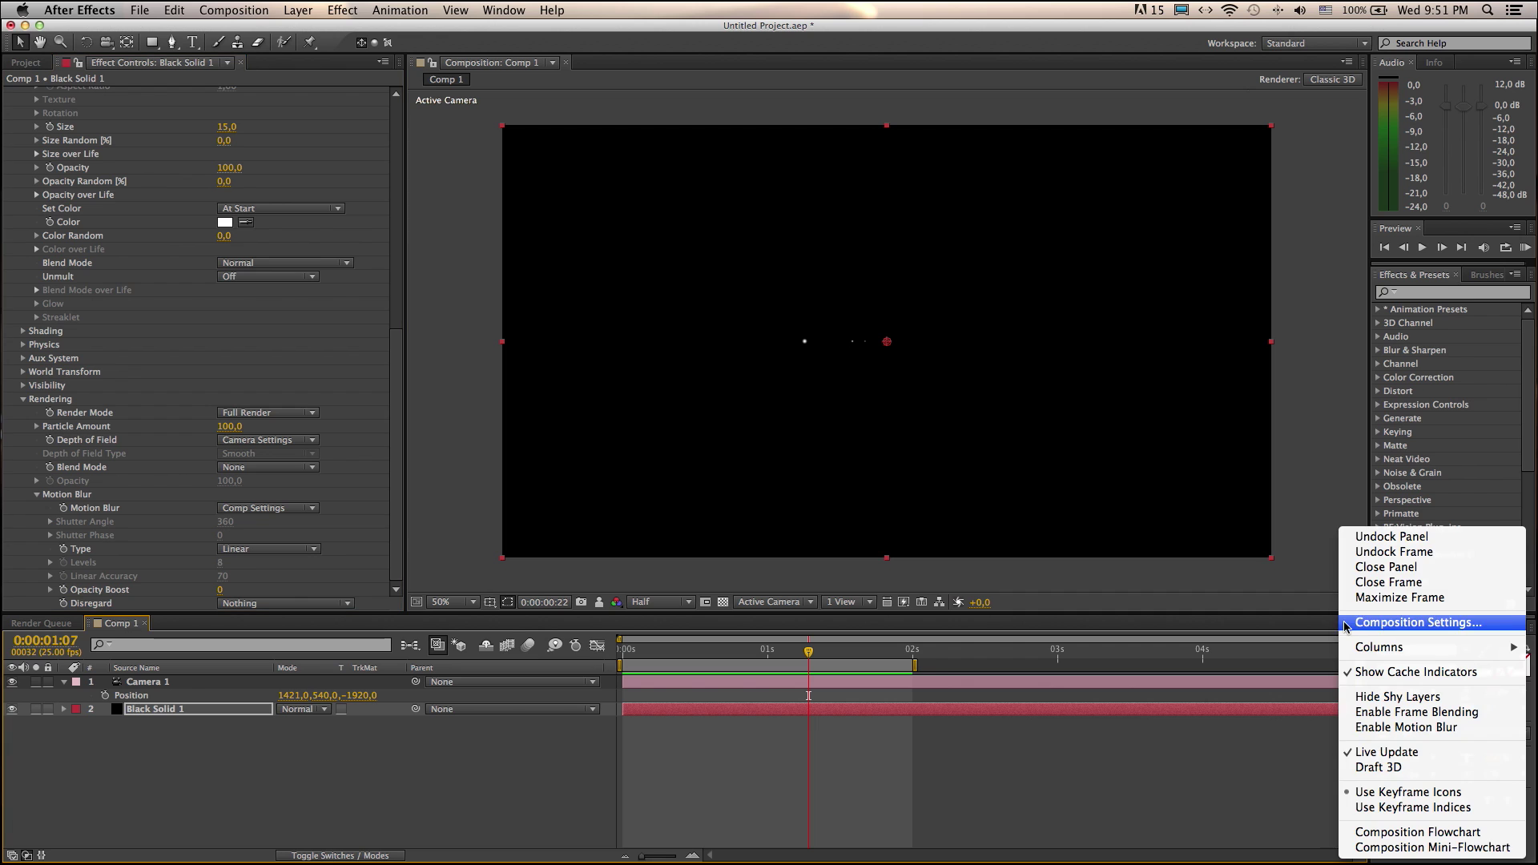
{"action": "left_click", "coordinate": [1158, 552]}
{"action": "key", "text": "ctrl+k"}
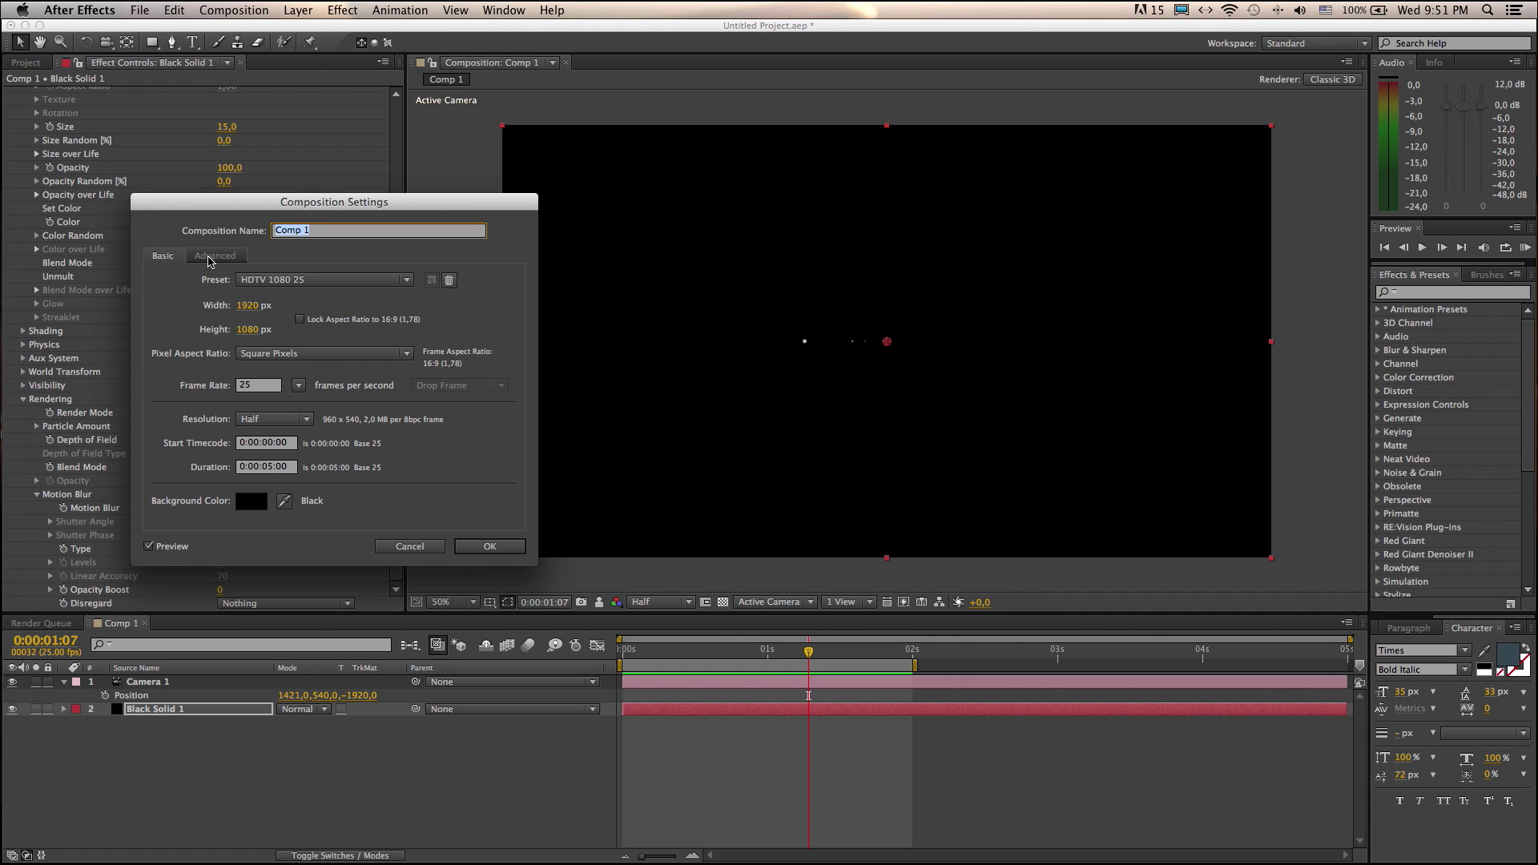
{"action": "left_click", "coordinate": [210, 259]}
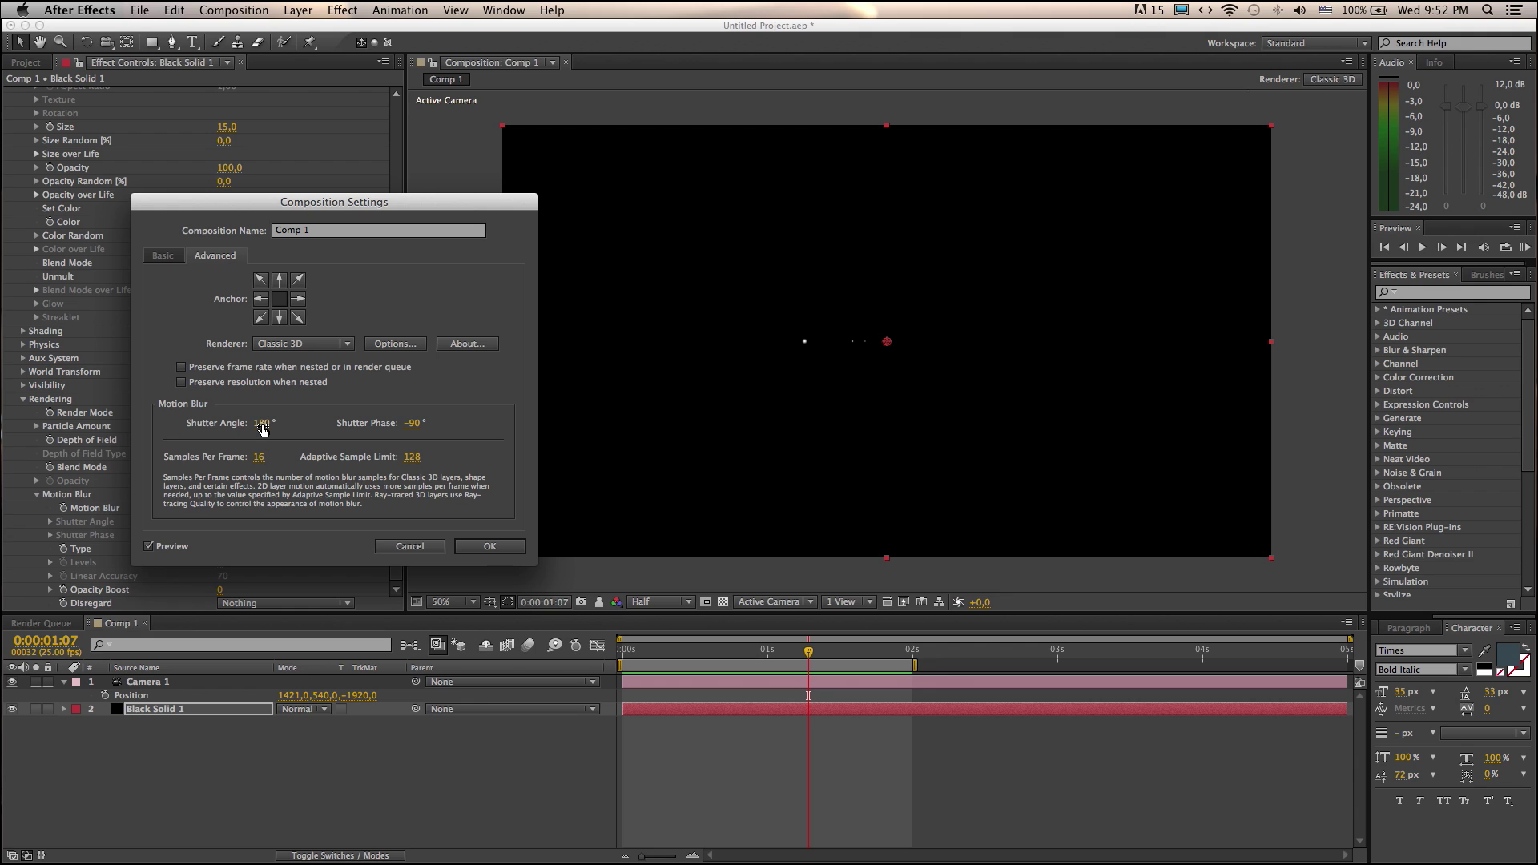
{"action": "left_click", "coordinate": [513, 545]}
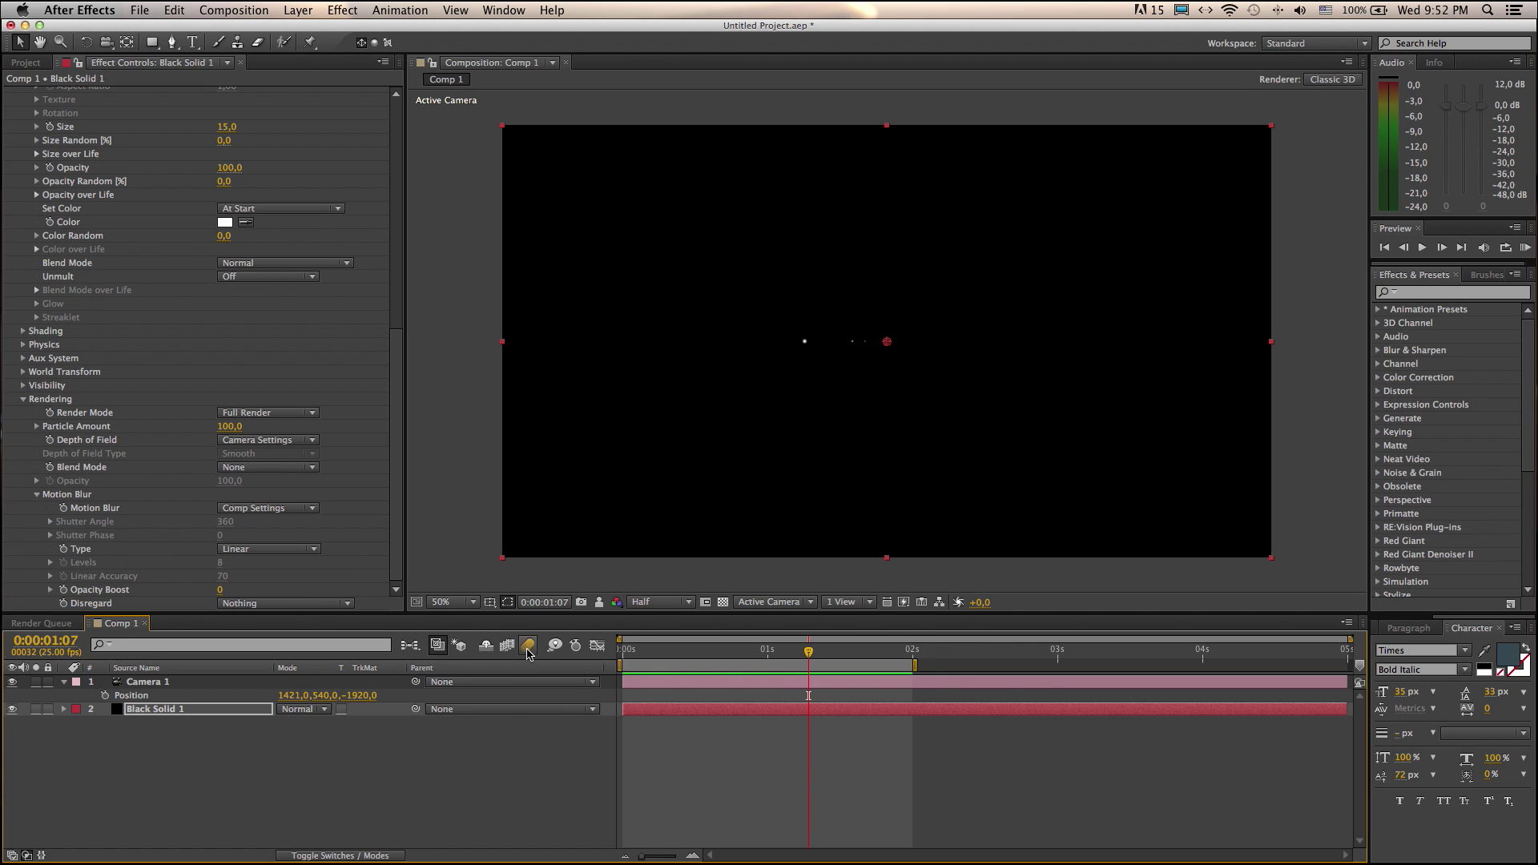
Enable motion blur for Comp 1 and Black Solid 1, then scrub to view the streaks.
{"action": "left_click", "coordinate": [528, 646]}
{"action": "left_click", "coordinate": [313, 855]}
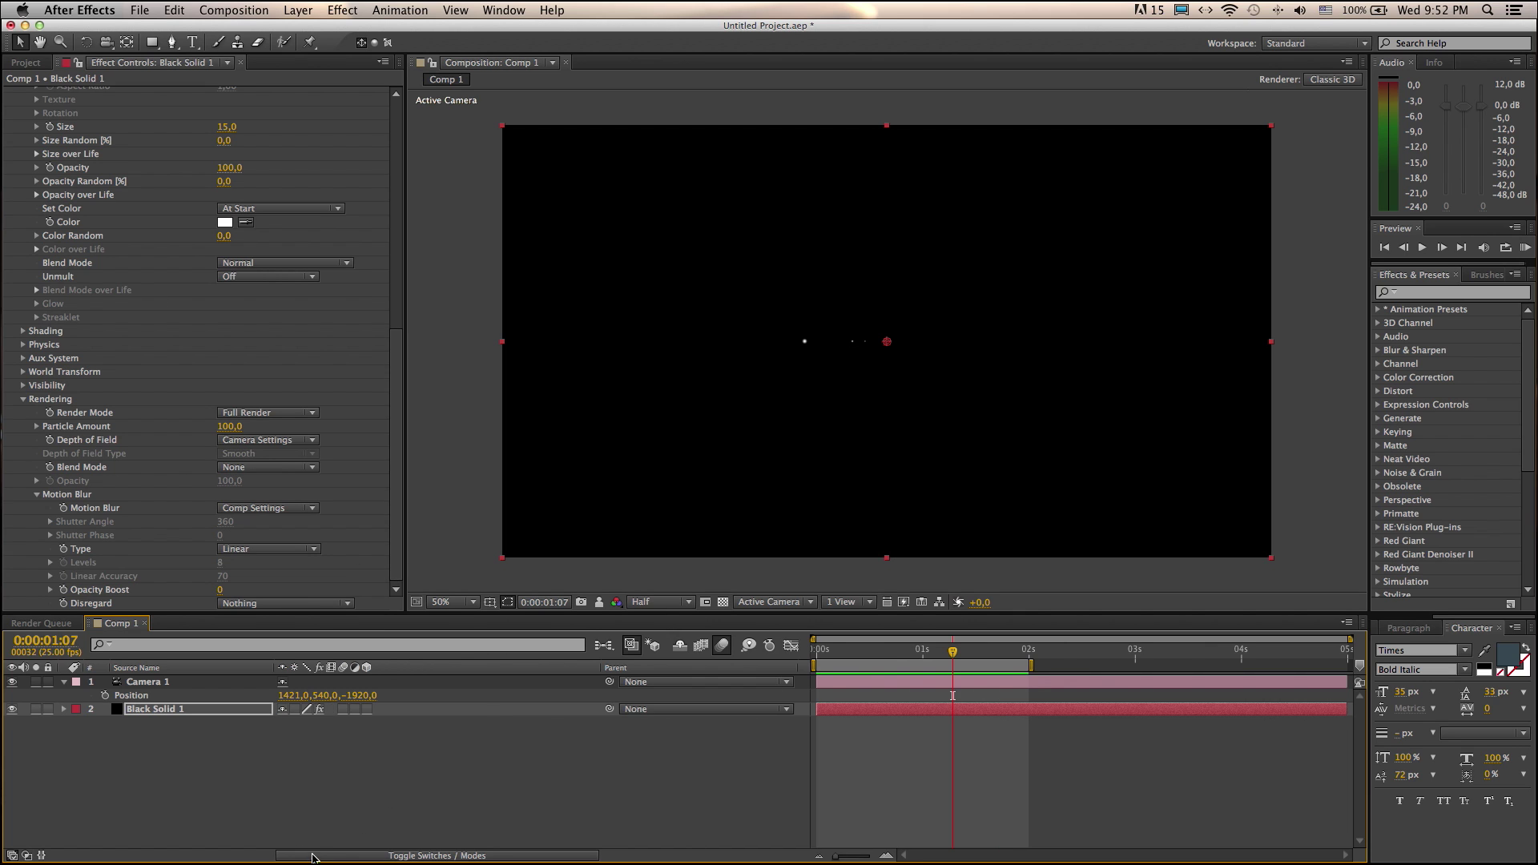
{"action": "left_click", "coordinate": [343, 710]}
{"action": "left_click_drag", "start_coordinate": [952, 655], "coordinate": [906, 655]}
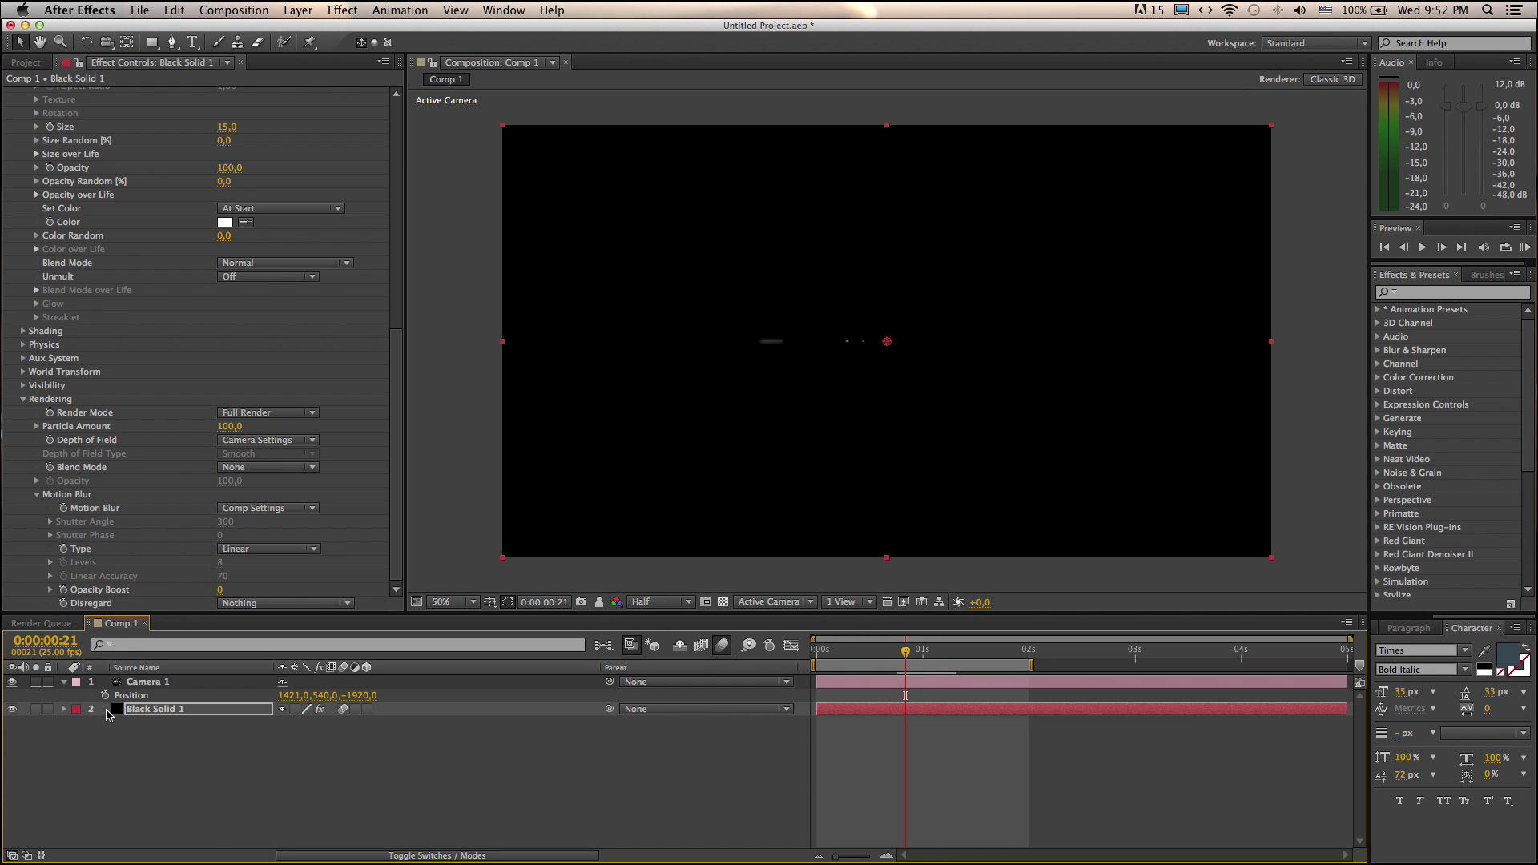
Pull Camera 1's Z position in from -1920 to about -491.
{"action": "left_click", "coordinate": [145, 681]}
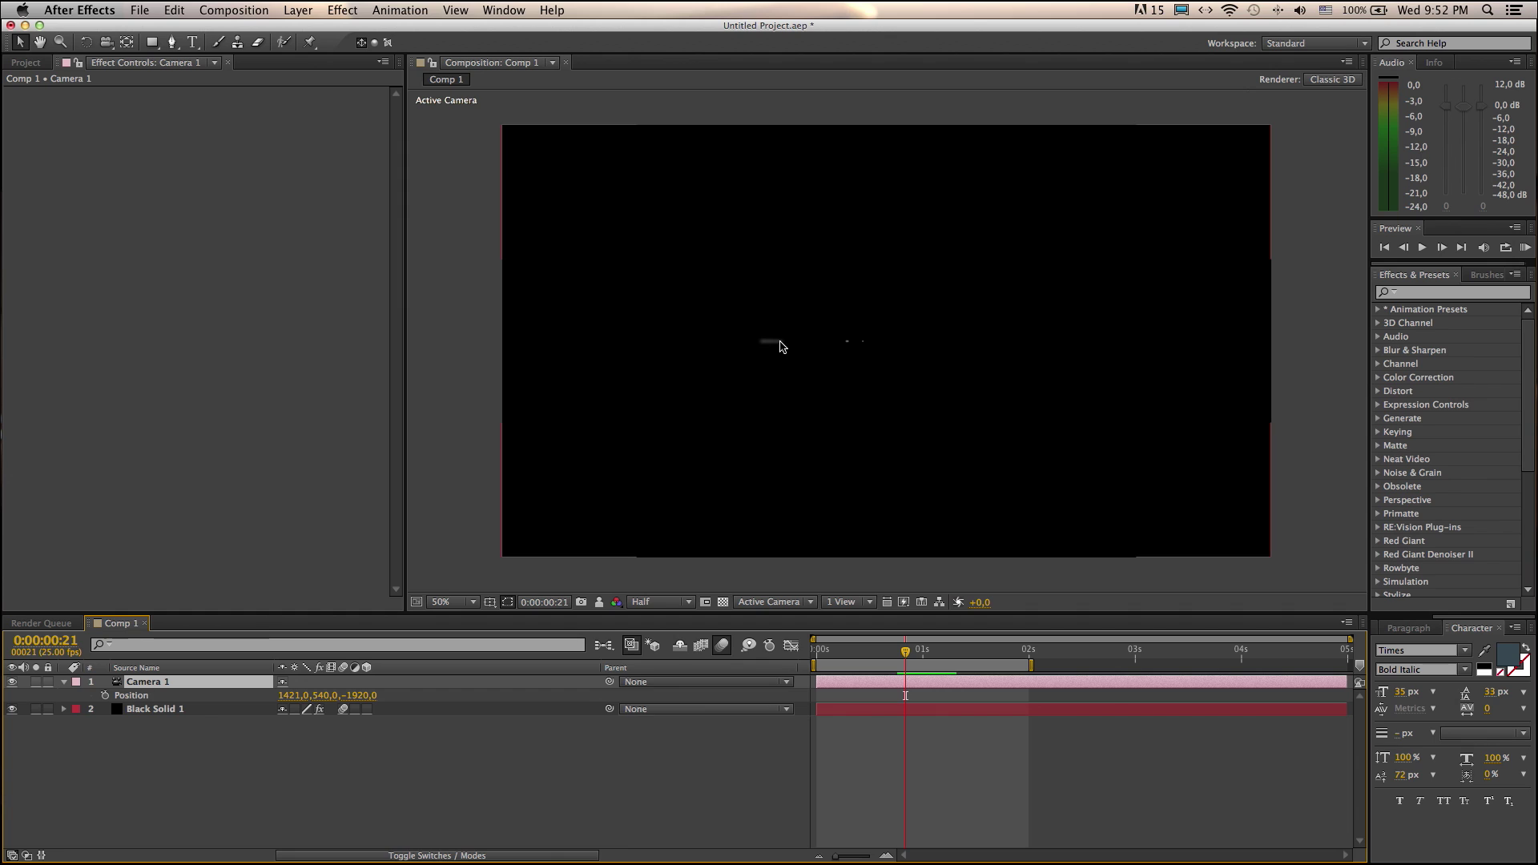
{"action": "left_click_drag", "start_coordinate": [362, 700], "coordinate": [401, 694]}
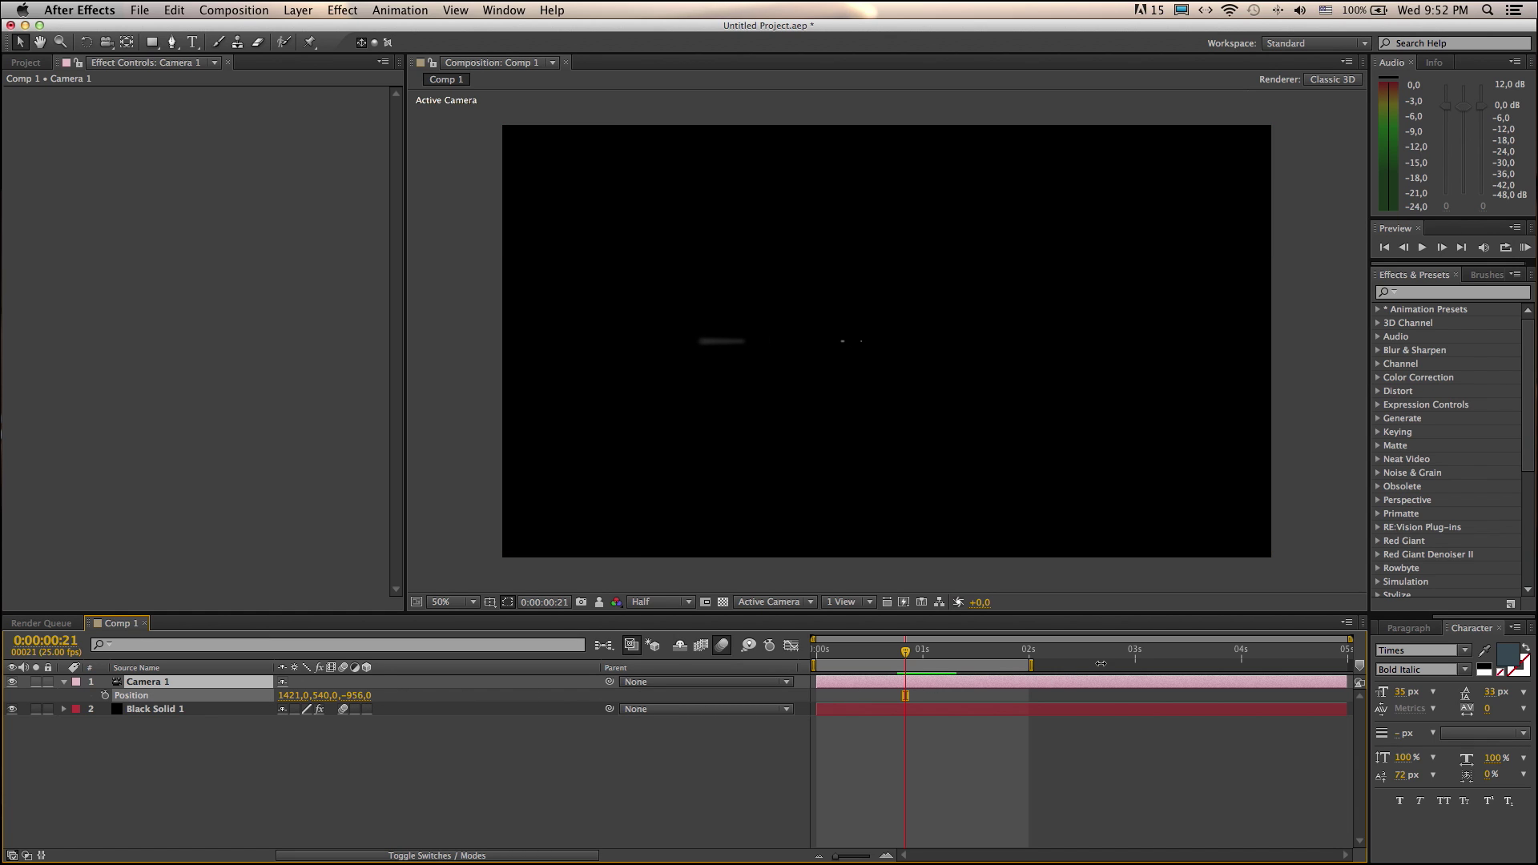
{"action": "mouse_move", "coordinate": [983, 687]}
{"action": "left_mouse_down"}
{"action": "mouse_move", "coordinate": [382, 695]}
{"action": "mouse_move", "coordinate": [725, 684]}
{"action": "left_mouse_up"}
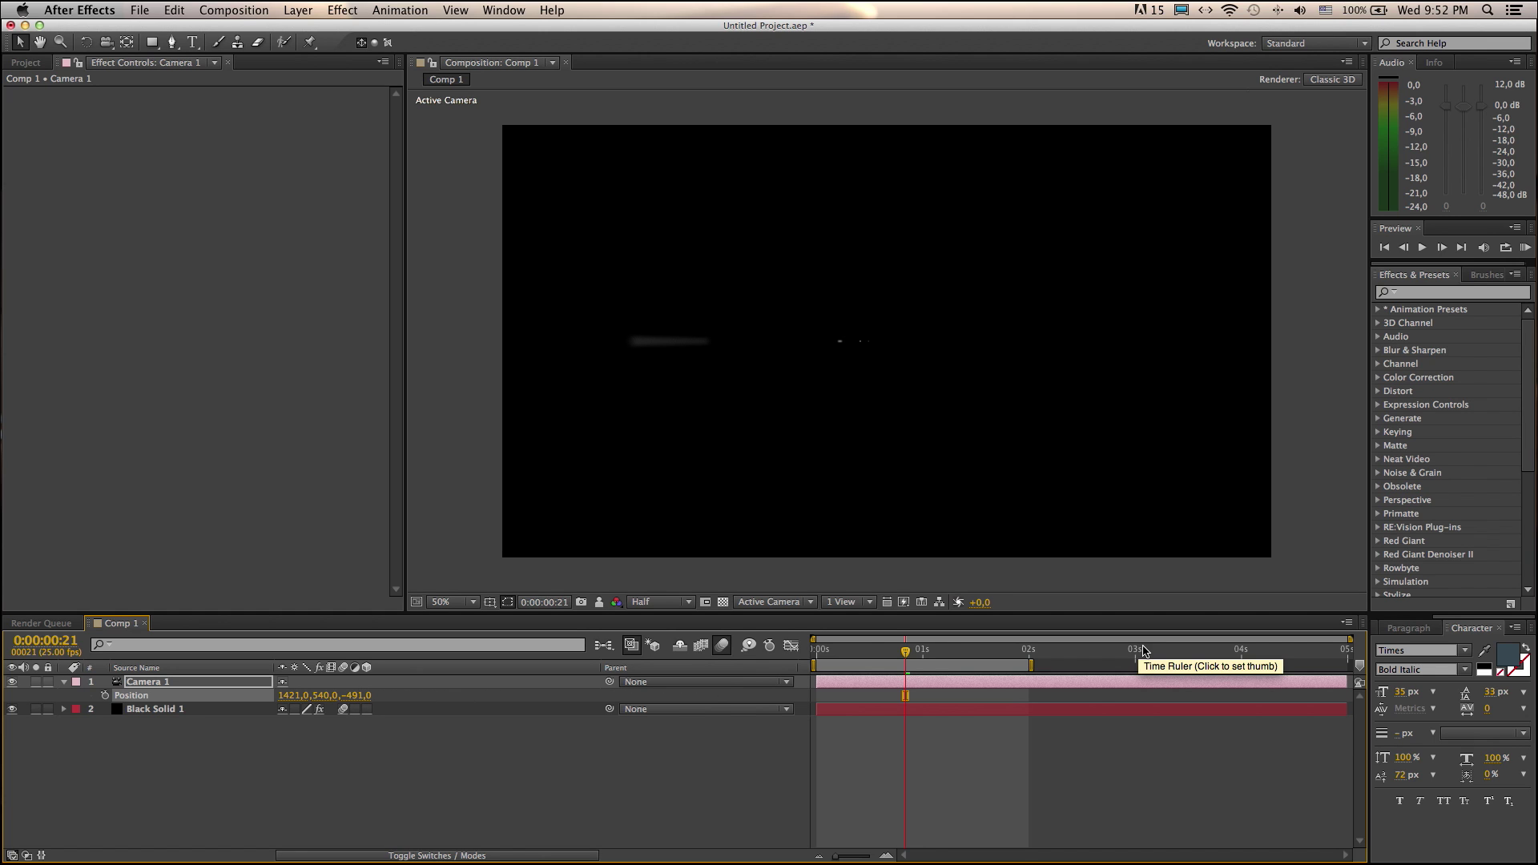
Set Comp 1's Advanced shutter angle to 360°, then select Black Solid 1.
{"action": "left_click", "coordinate": [1348, 623]}
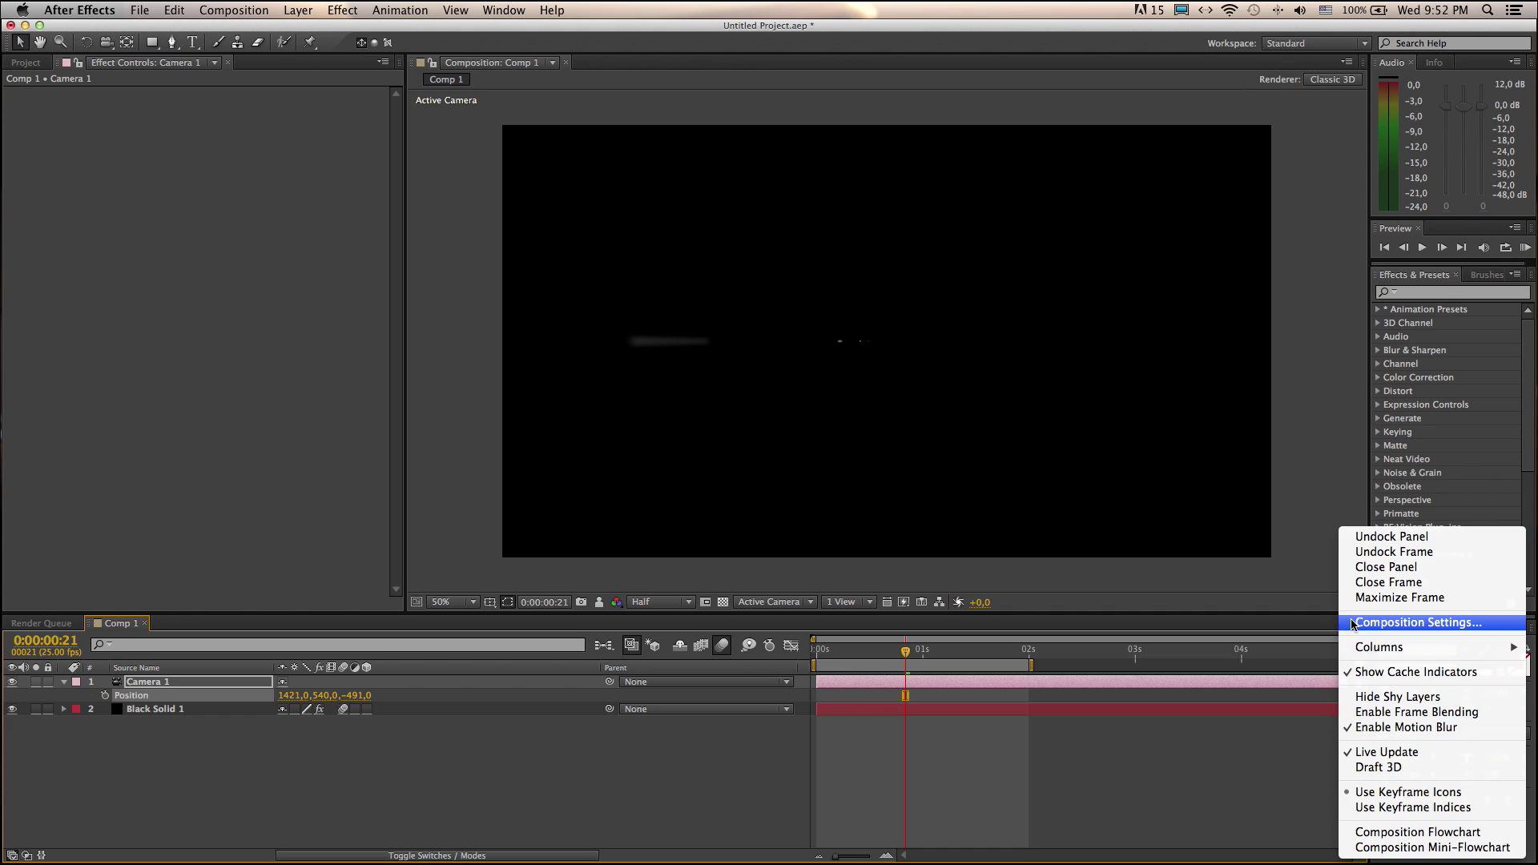
{"action": "left_click", "coordinate": [1360, 623]}
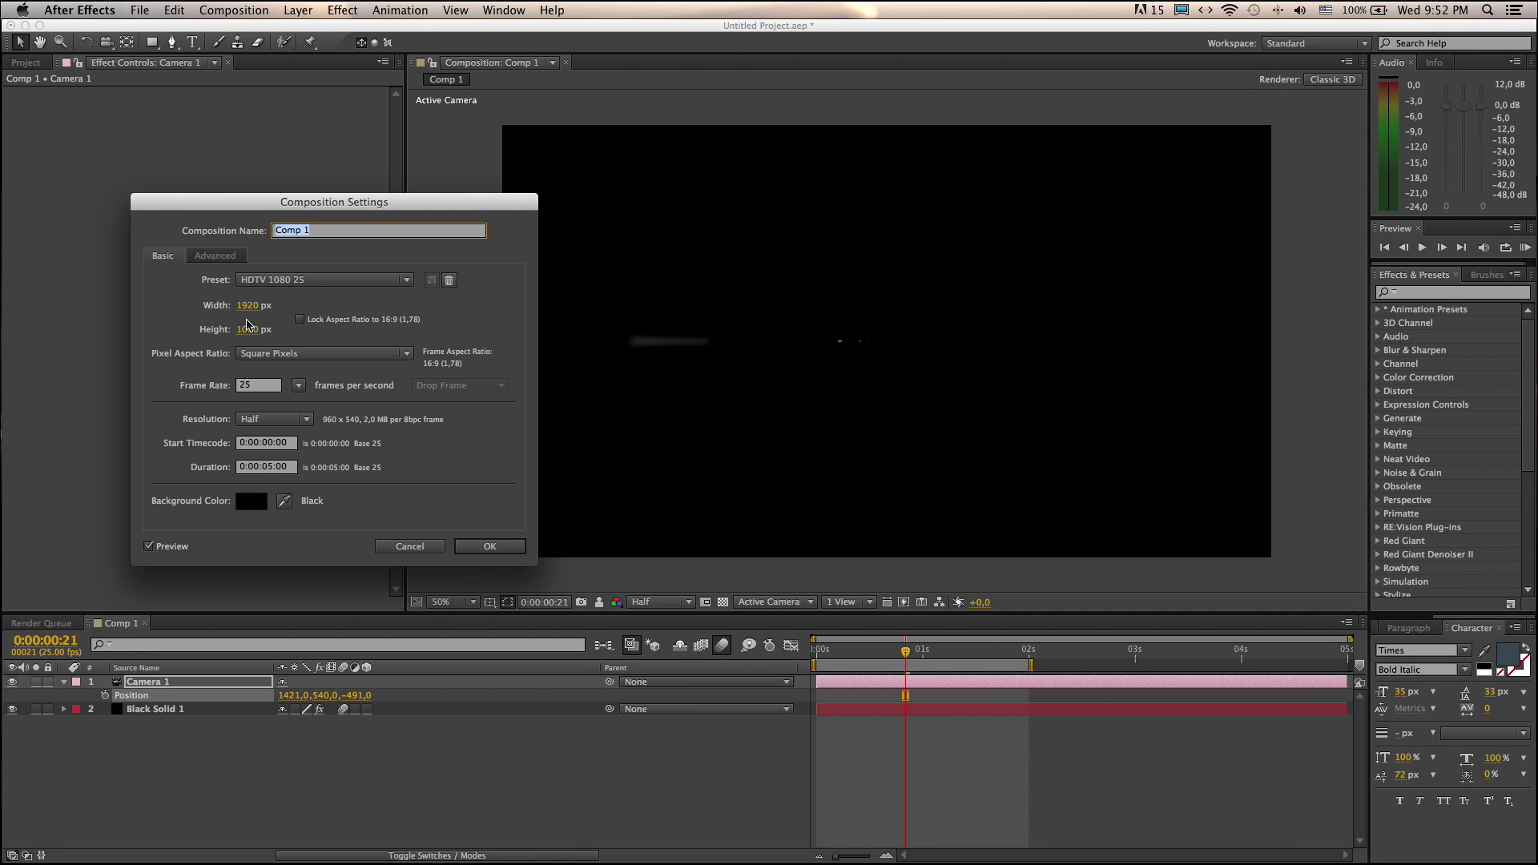
{"action": "left_click", "coordinate": [224, 256]}
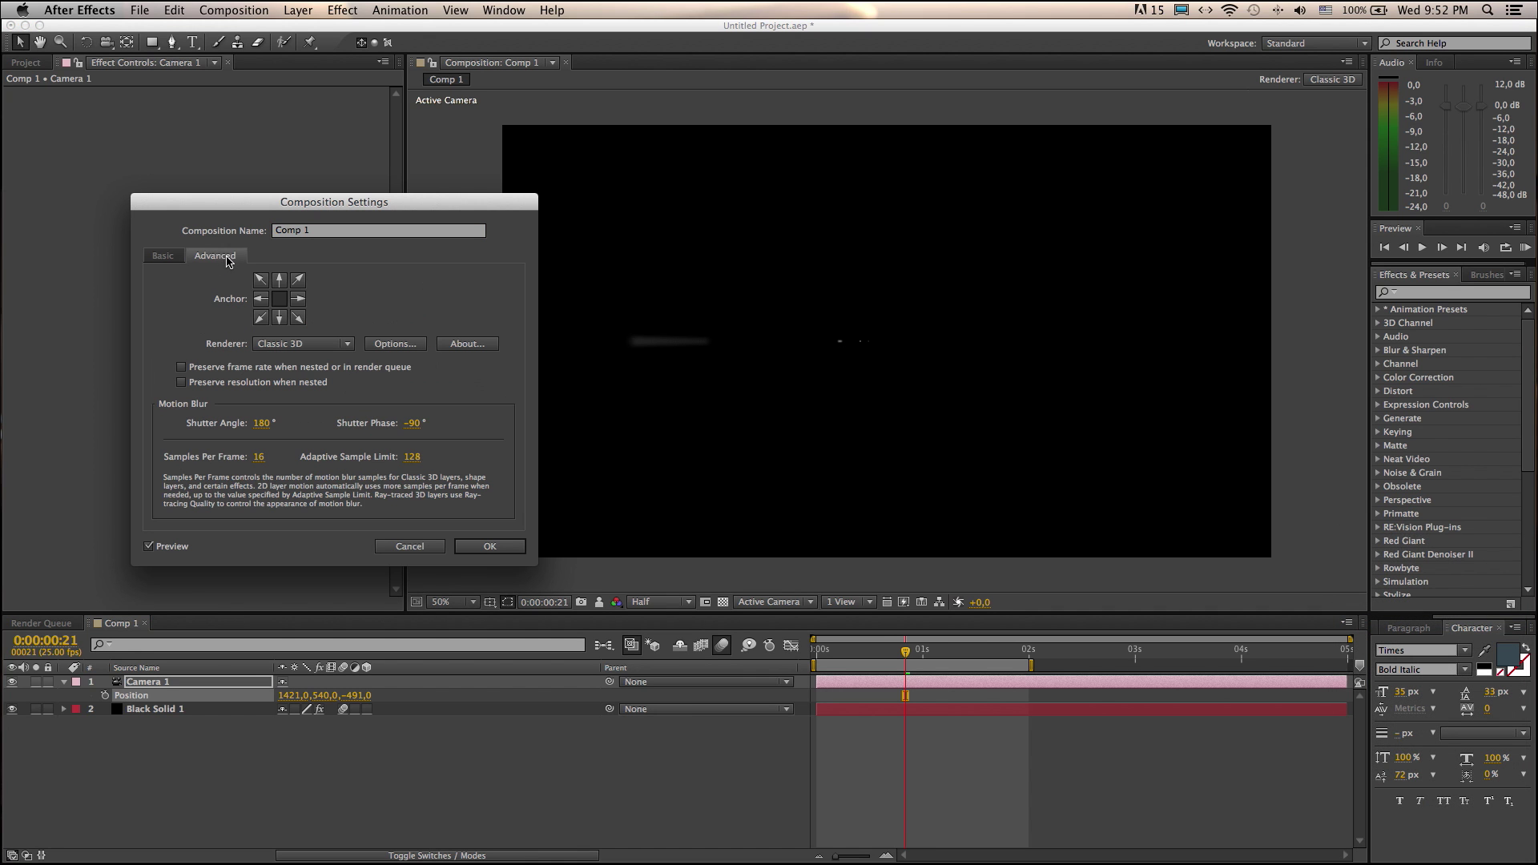
{"action": "left_click", "coordinate": [261, 423]}
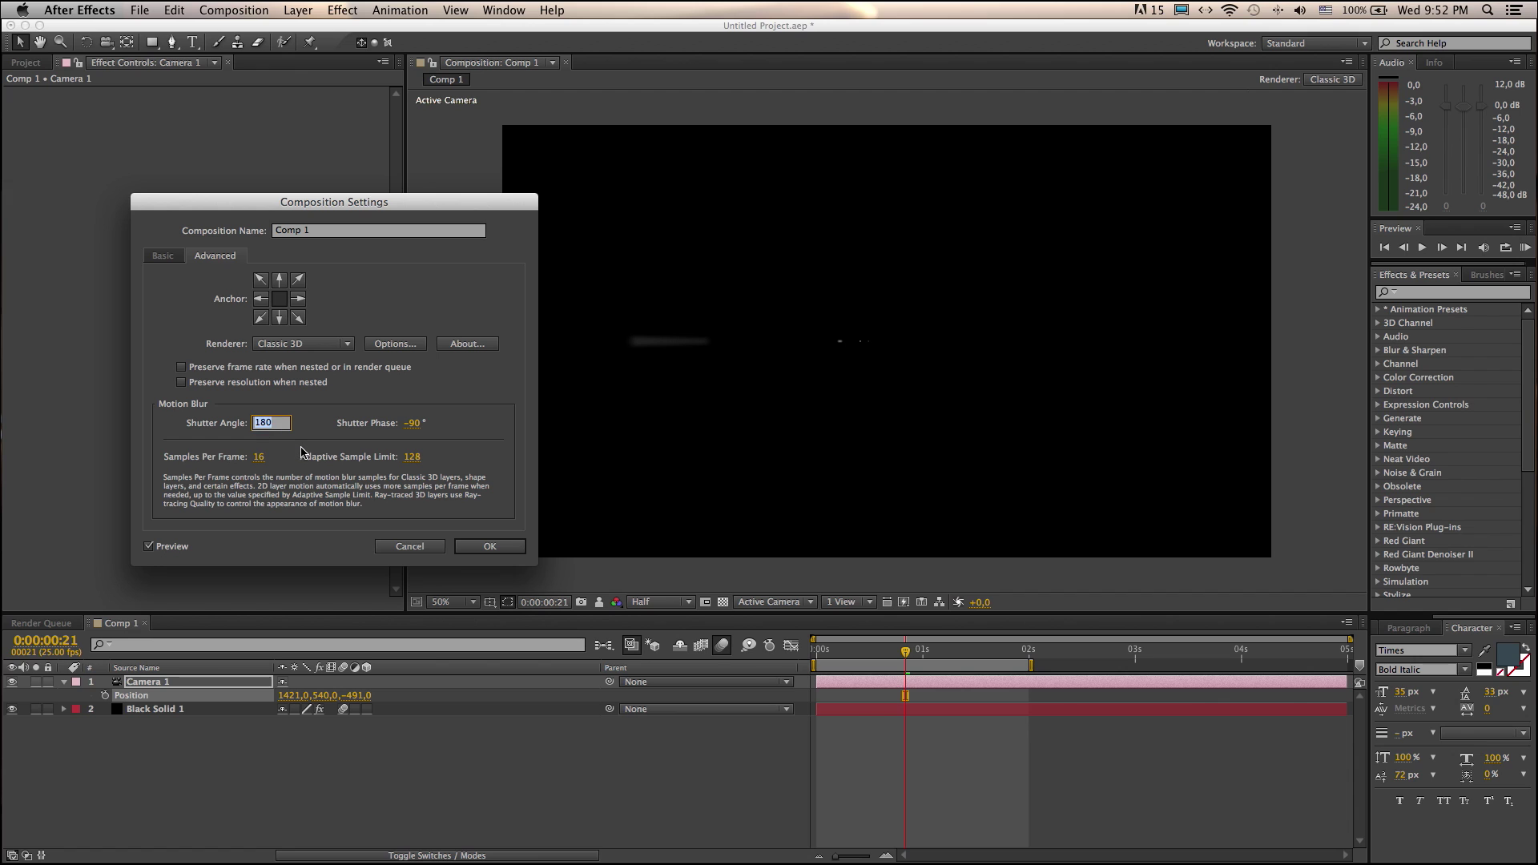
{"action": "type", "text": "360"}
{"action": "key", "text": "Return"}
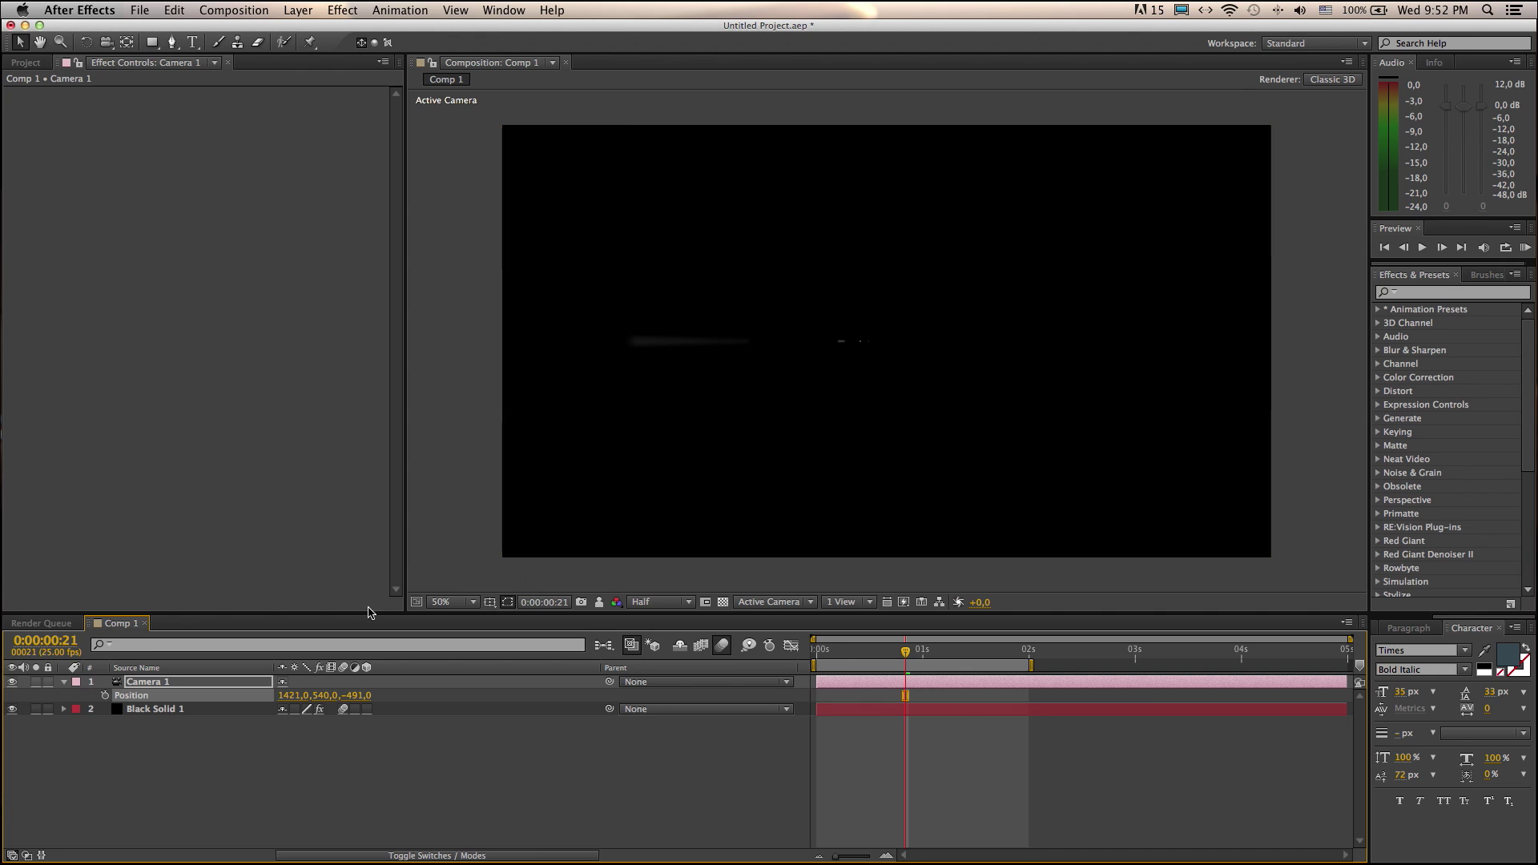
{"action": "left_click", "coordinate": [165, 711]}
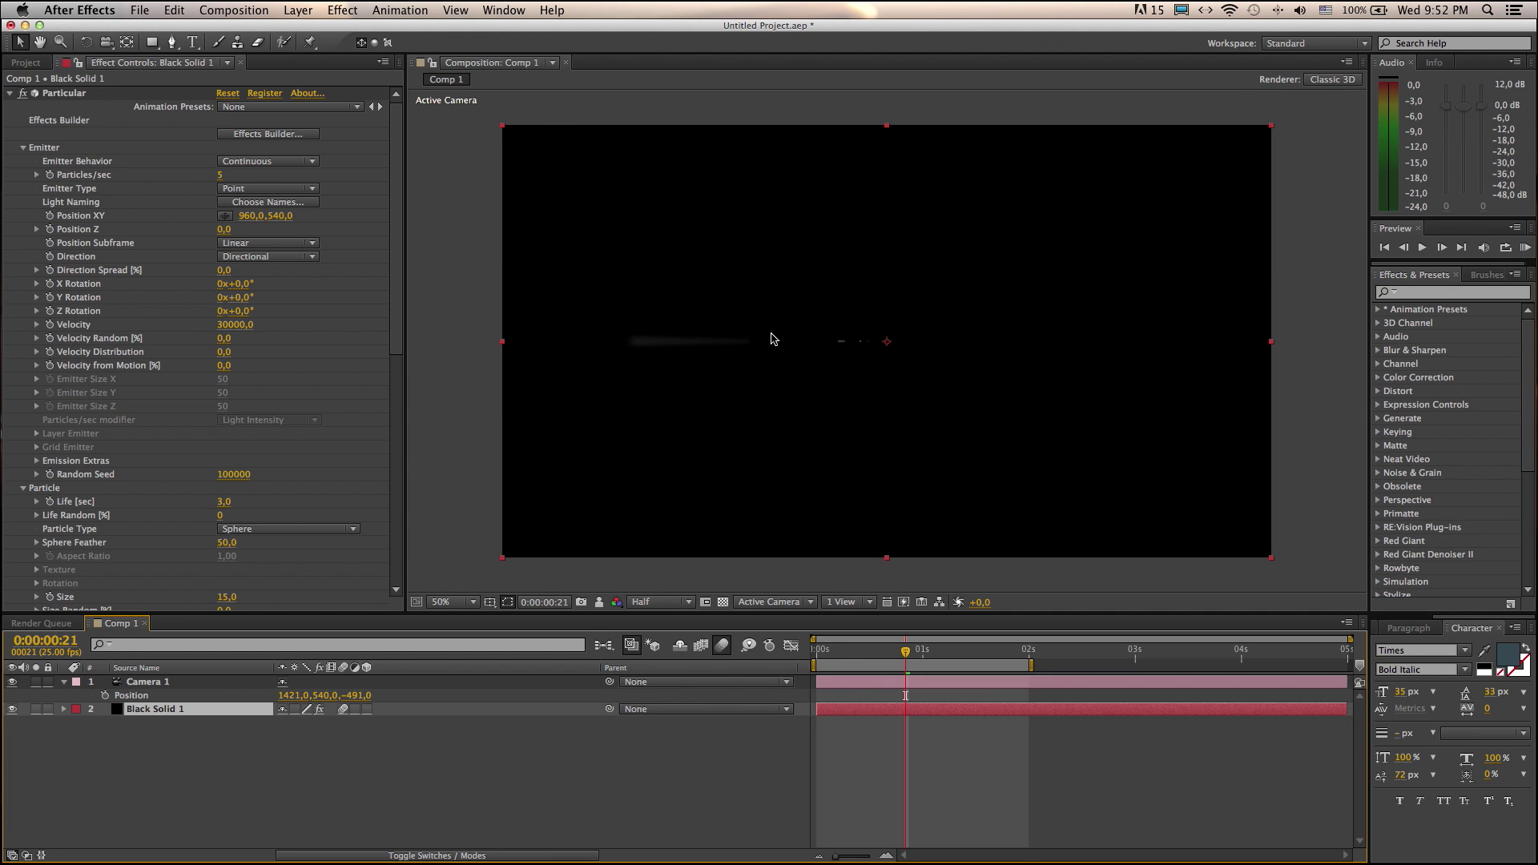
Apply Levels to Black Solid 1 with Channel set to Alpha and Alpha Input White 39.
{"action": "left_click", "coordinate": [12, 95]}
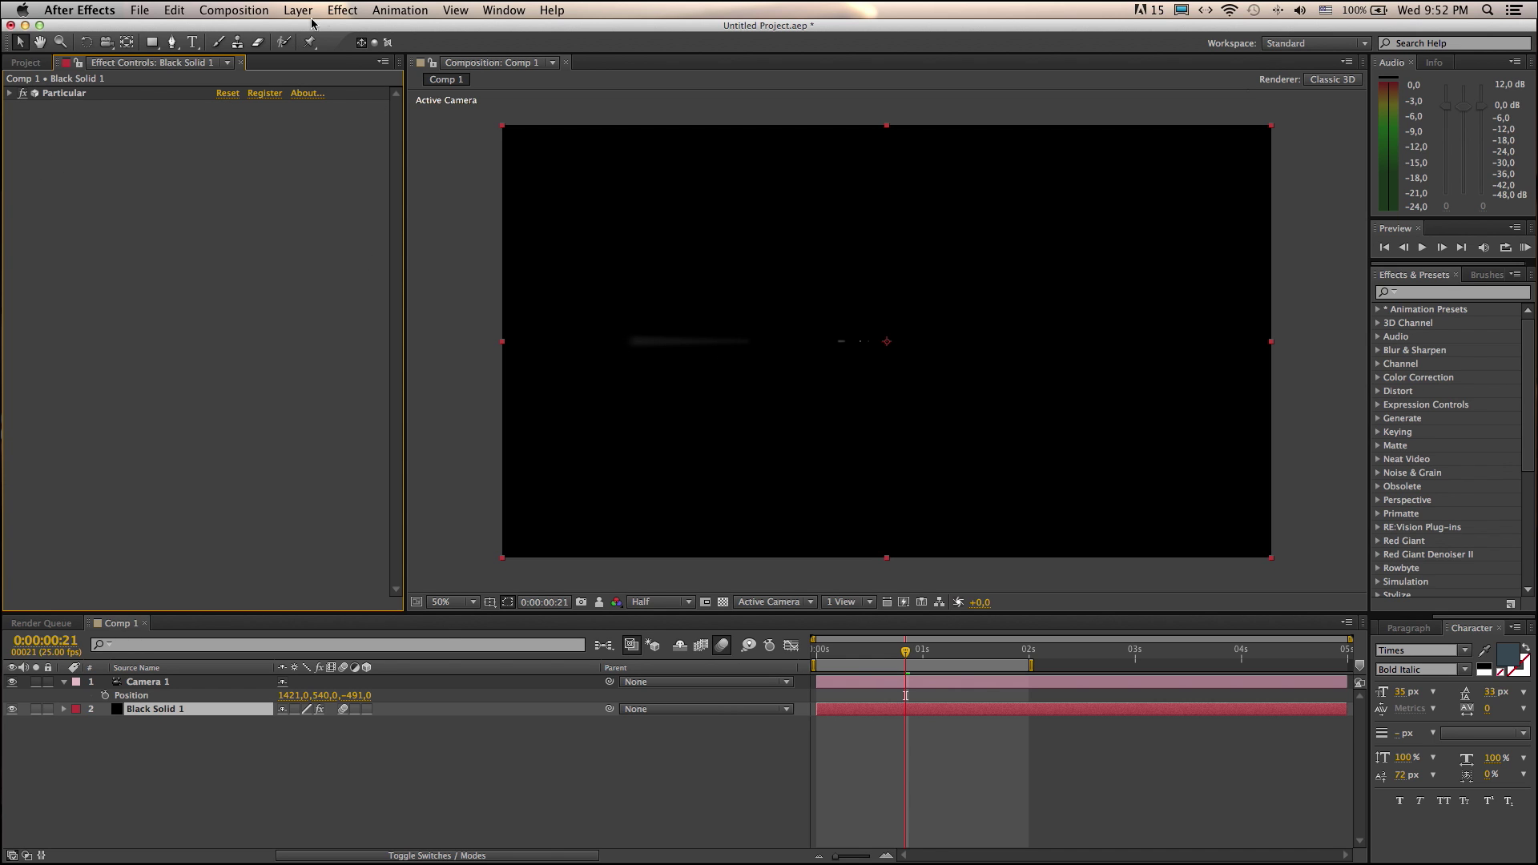
{"action": "left_click", "coordinate": [340, 11]}
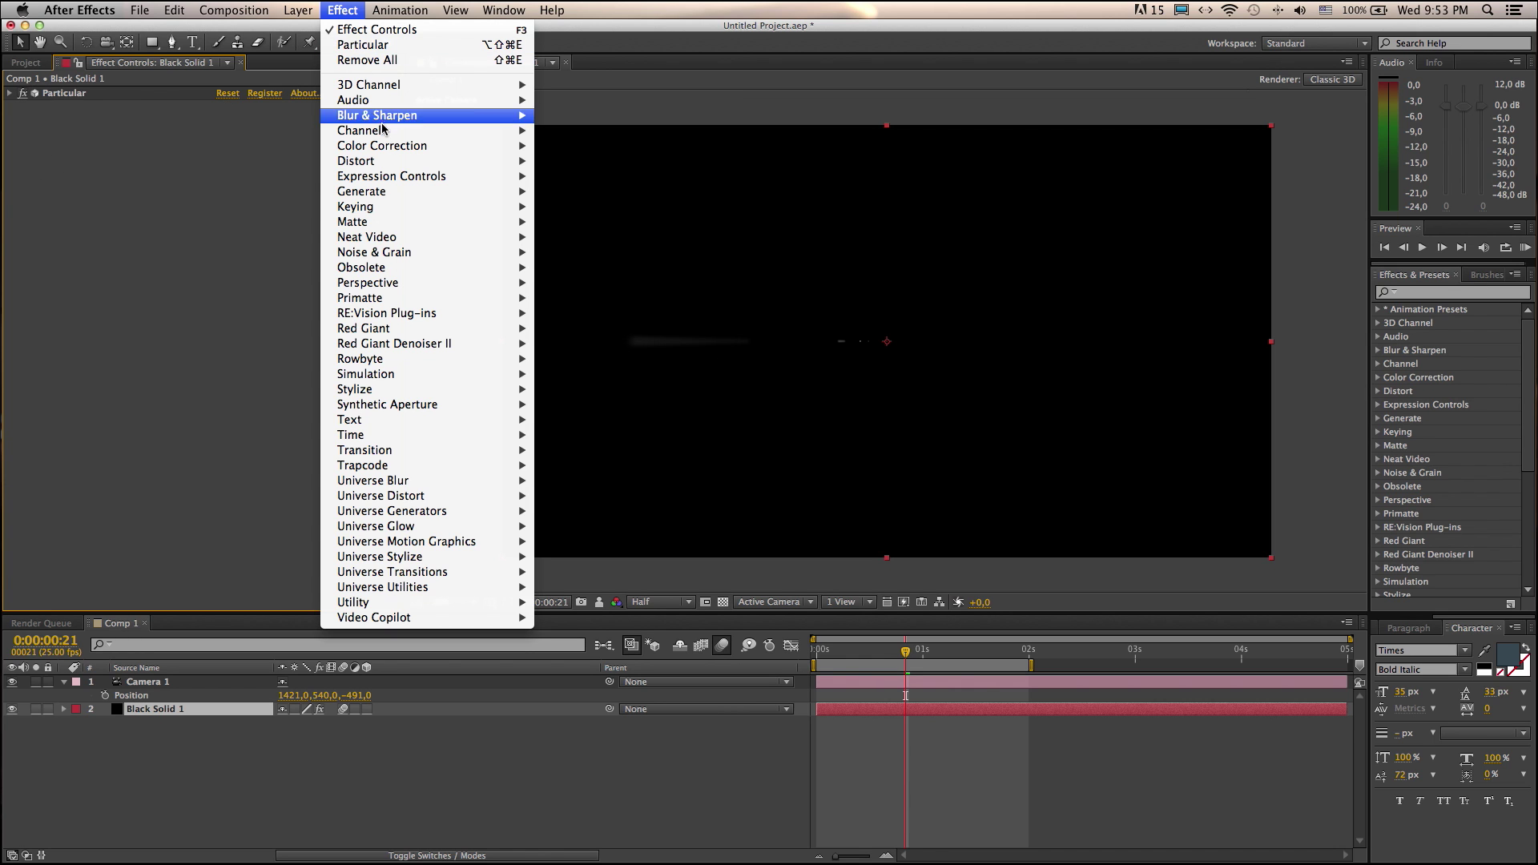
{"action": "mouse_move", "coordinate": [382, 145]}
{"action": "left_click", "coordinate": [645, 509]}
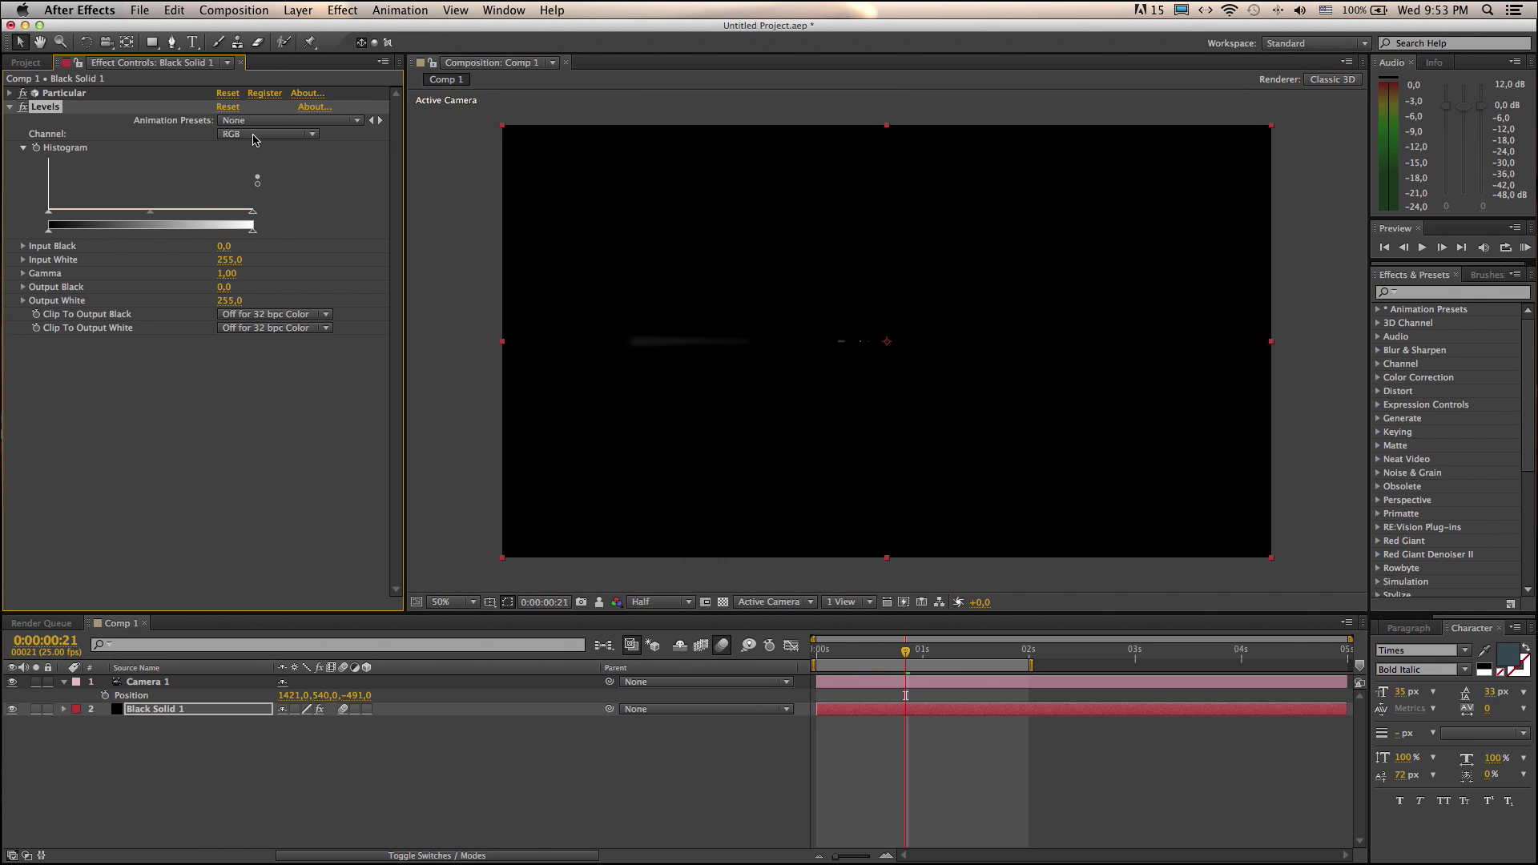
{"action": "left_click", "coordinate": [253, 139]}
{"action": "left_click", "coordinate": [252, 209]}
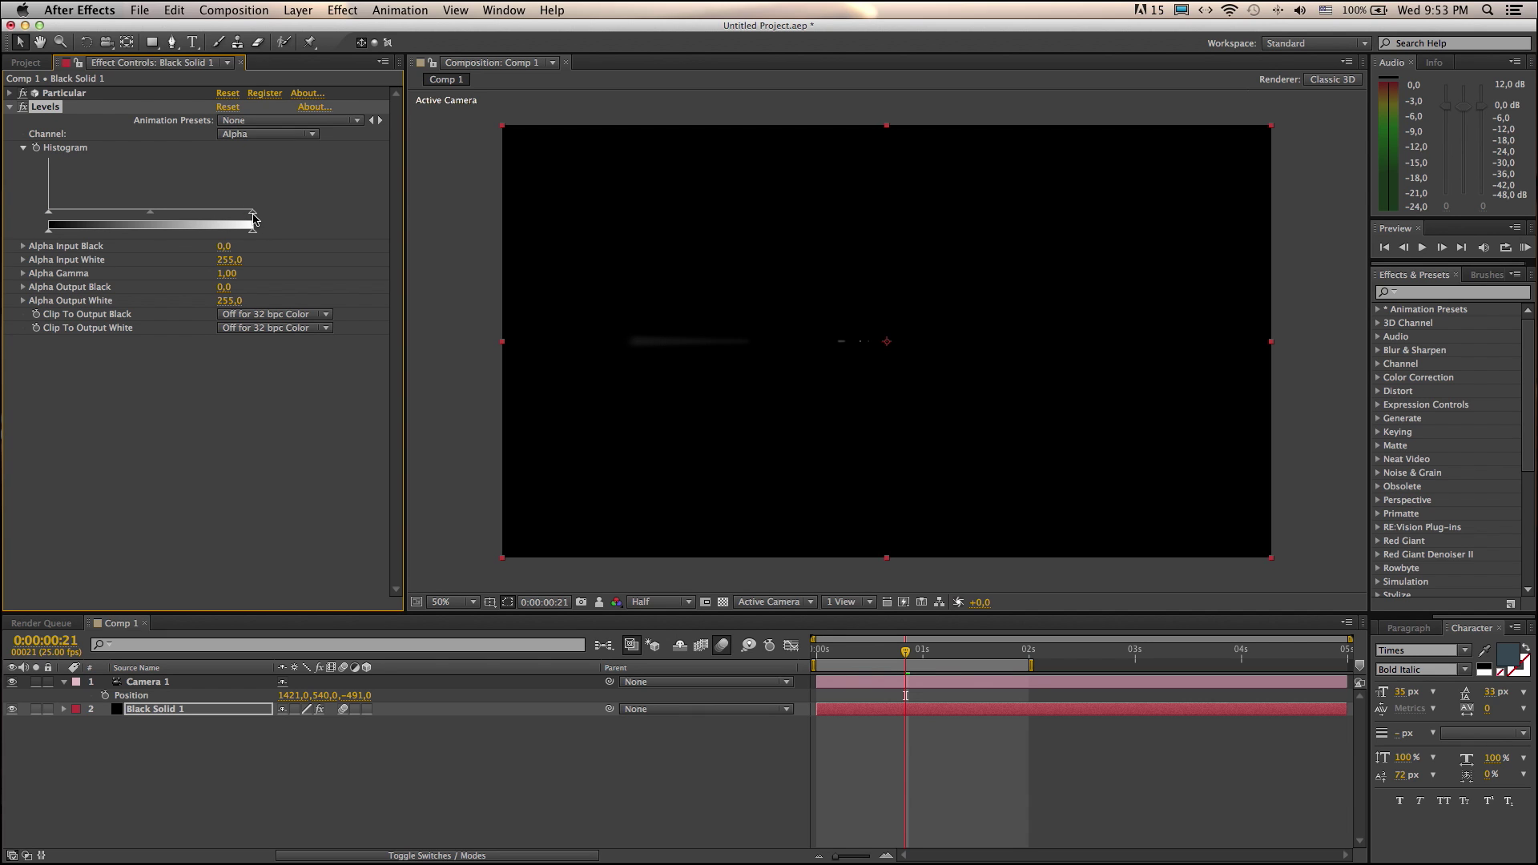
{"action": "left_click_drag", "start_coordinate": [252, 218], "coordinate": [59, 220]}
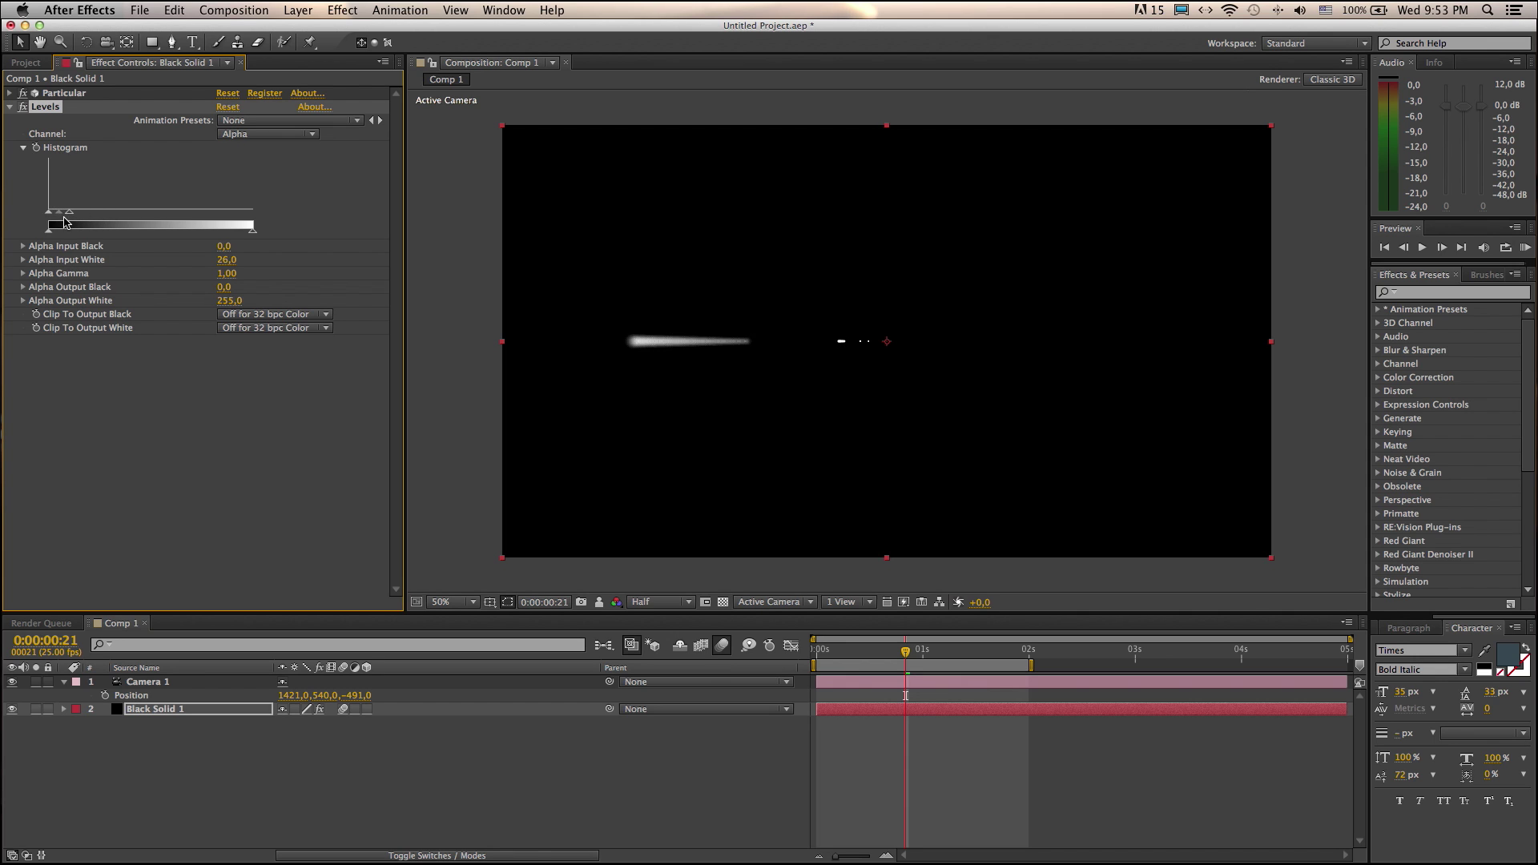
{"action": "mouse_move", "coordinate": [65, 221]}
{"action": "left_mouse_down"}
{"action": "mouse_move", "coordinate": [49, 222]}
{"action": "mouse_move", "coordinate": [94, 222]}
{"action": "mouse_move", "coordinate": [64, 223]}
{"action": "mouse_move", "coordinate": [79, 223]}
{"action": "left_mouse_up"}
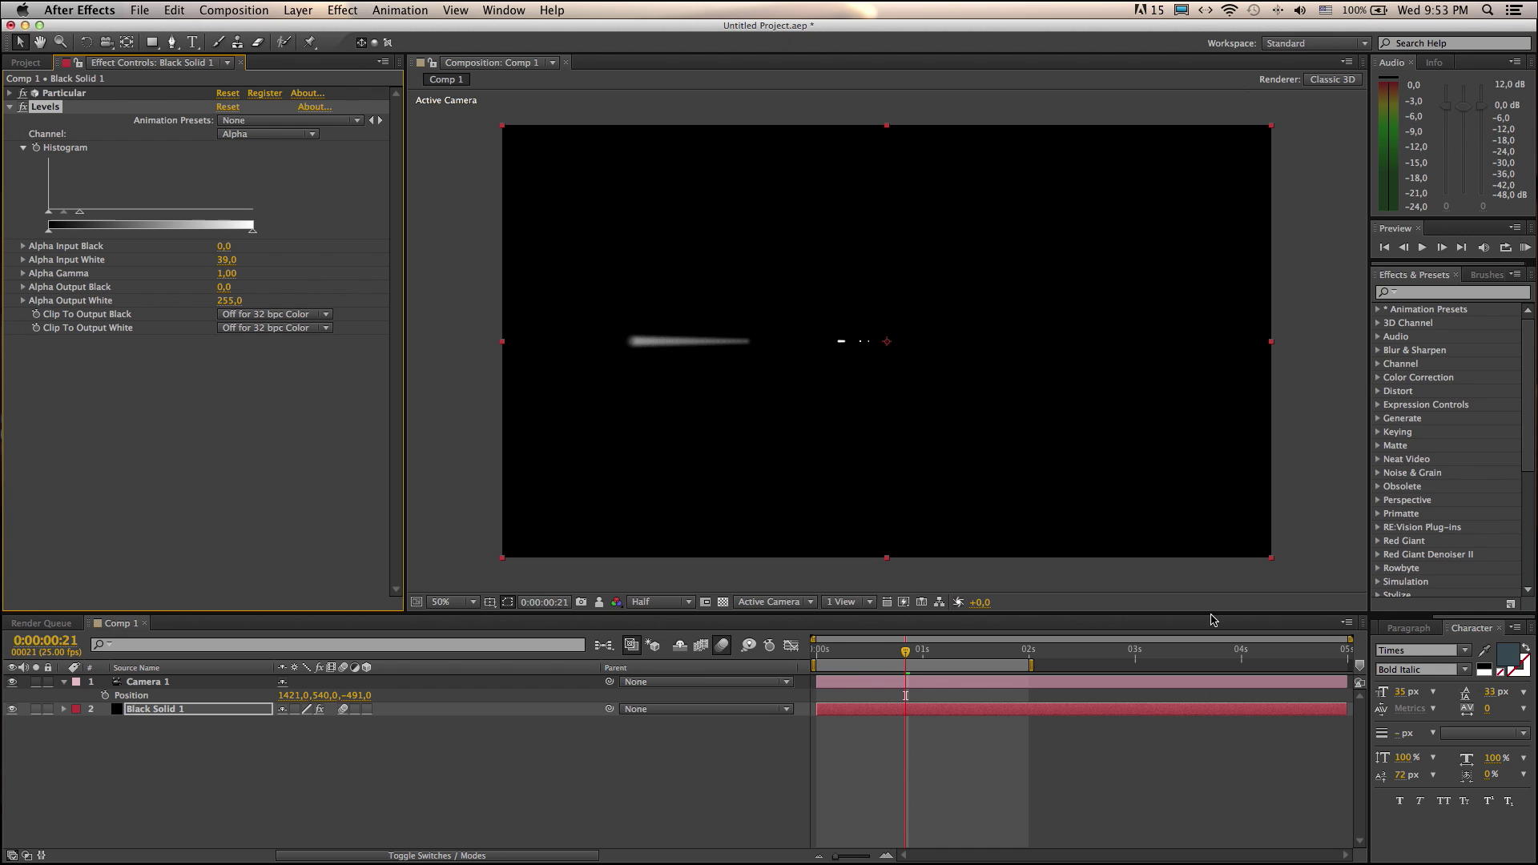
Change Comp 1's Advanced shutter angle from 360° to 720°.
{"action": "left_click", "coordinate": [1344, 627]}
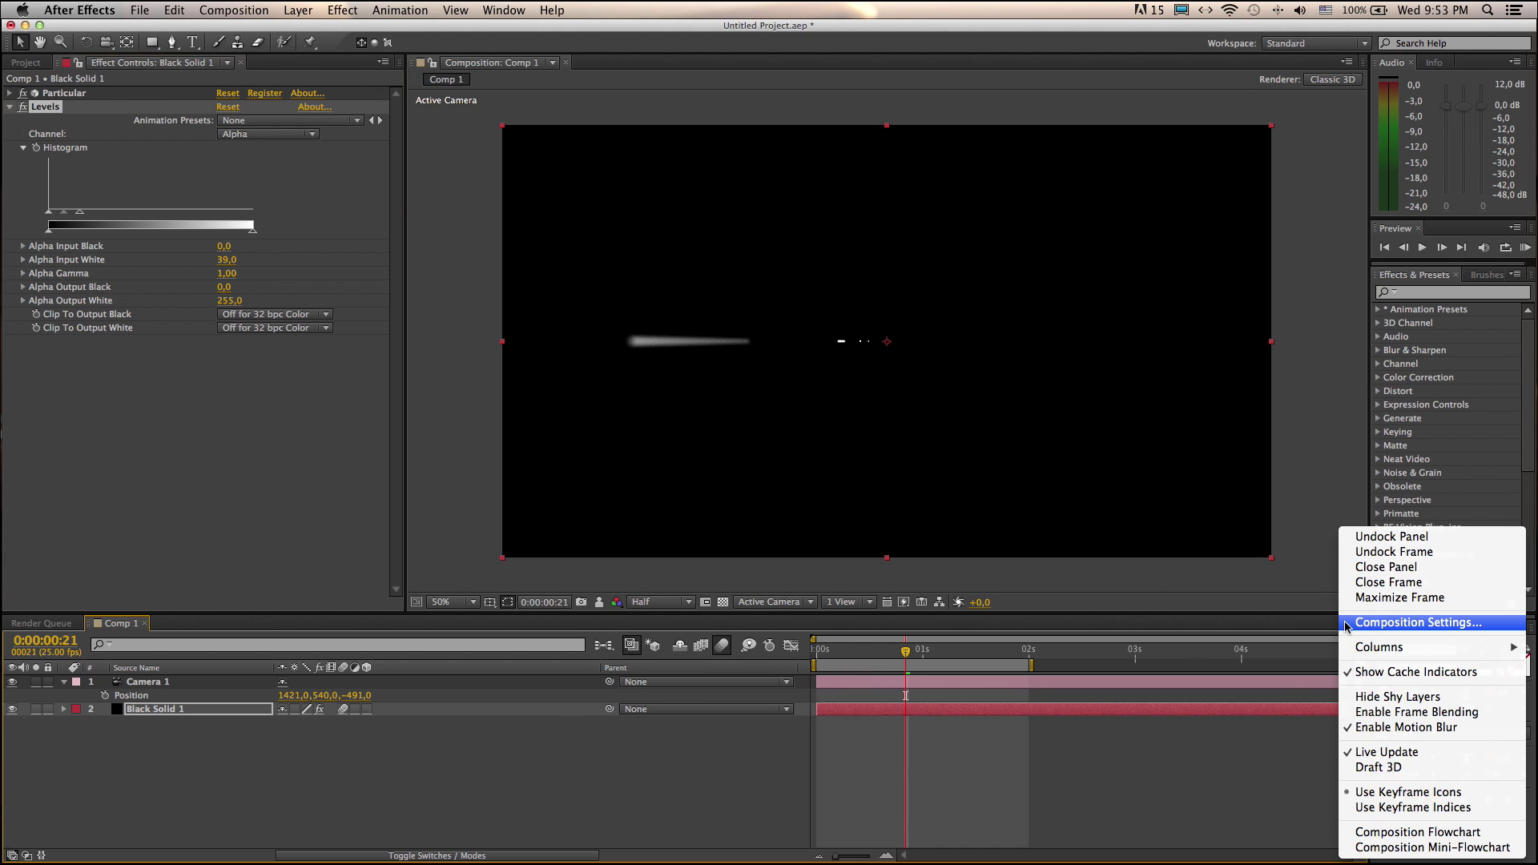
{"action": "left_click", "coordinate": [1347, 624]}
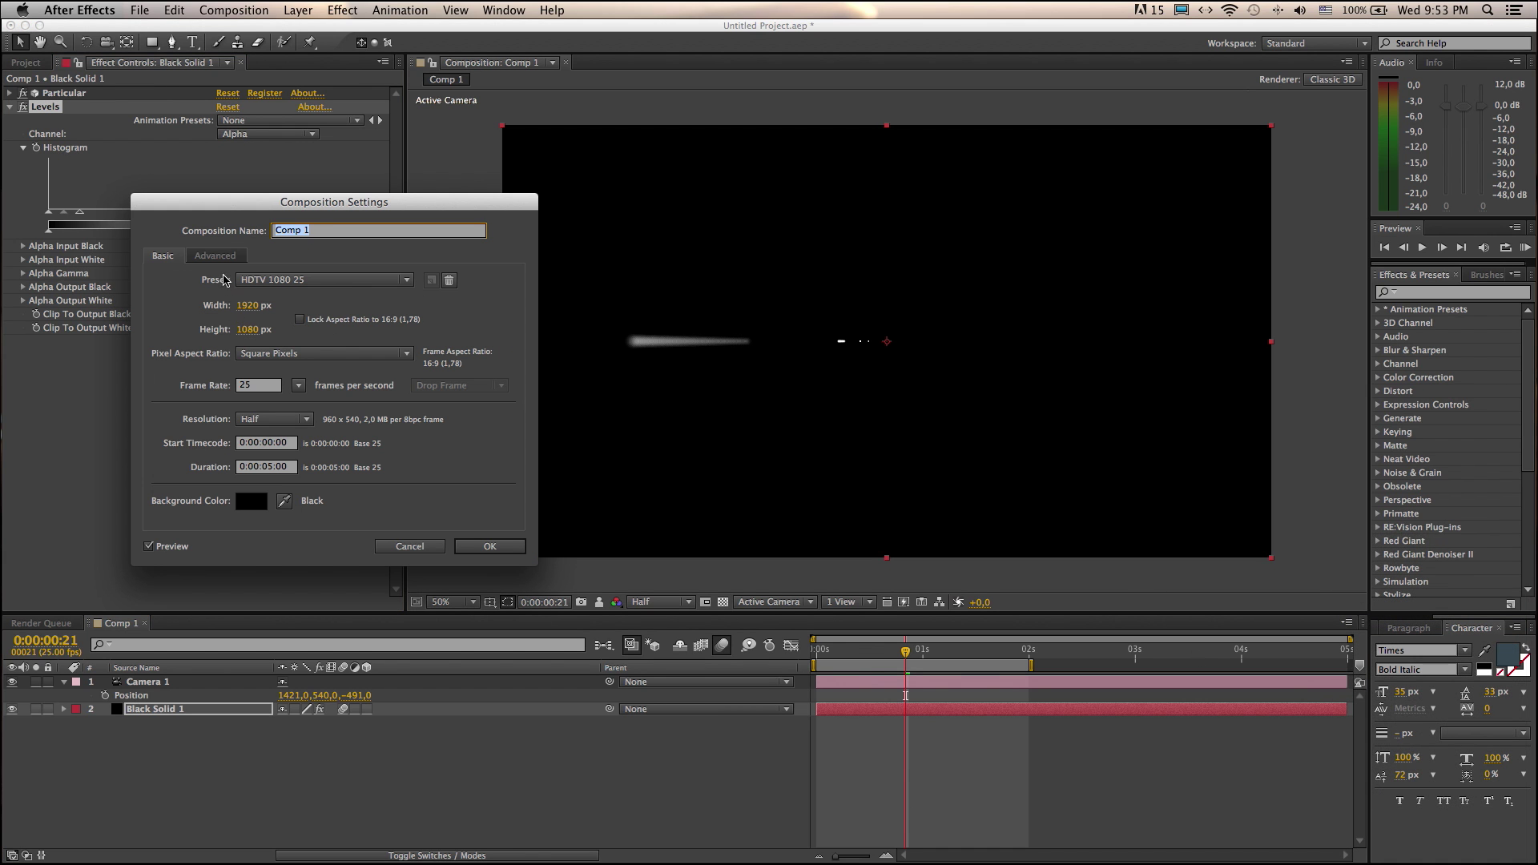
{"action": "left_click", "coordinate": [225, 259]}
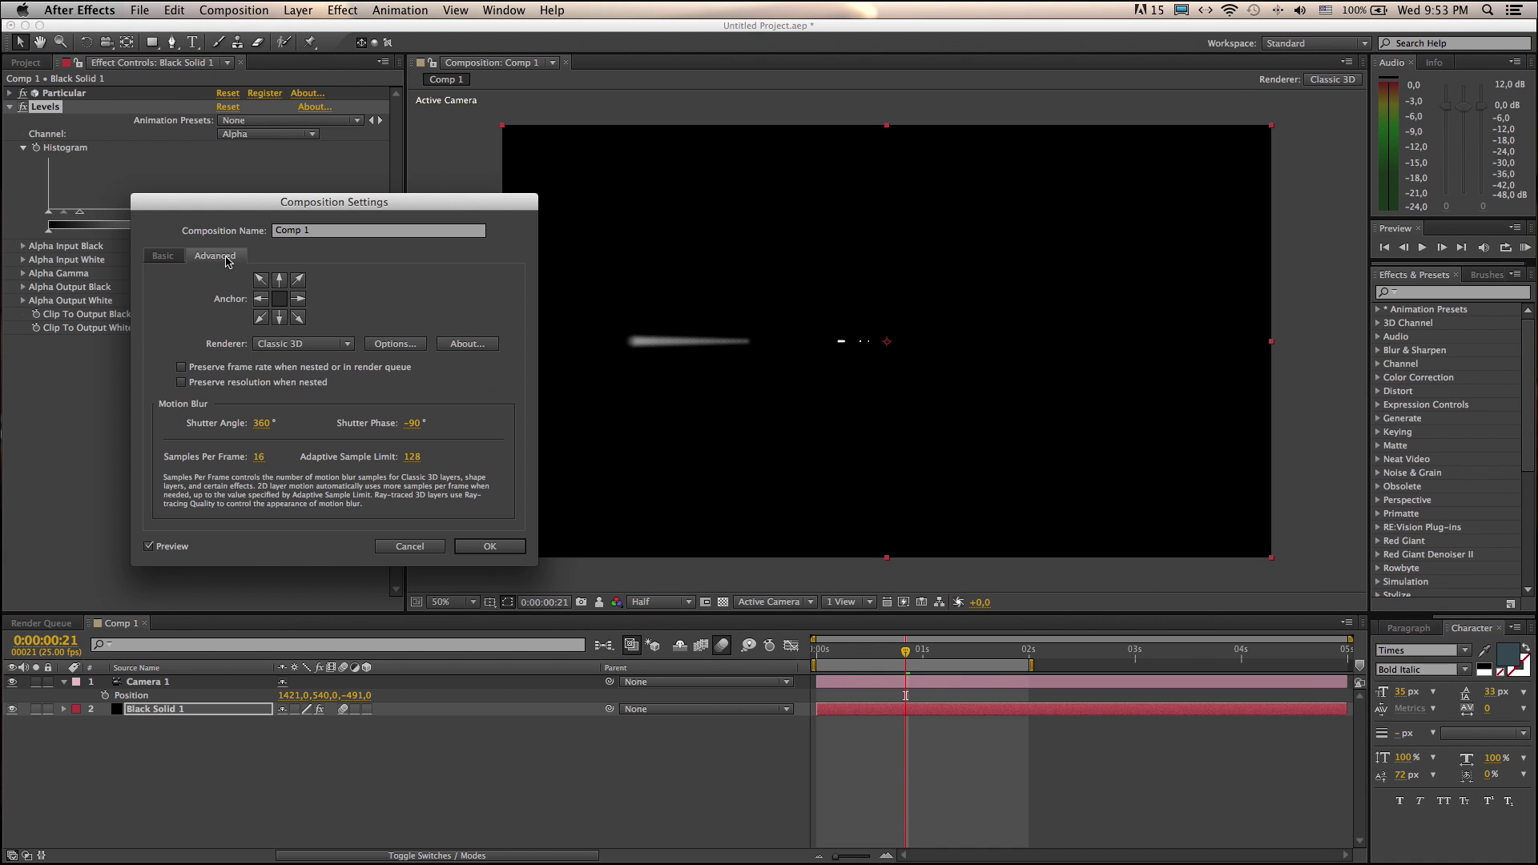
{"action": "left_click", "coordinate": [264, 429]}
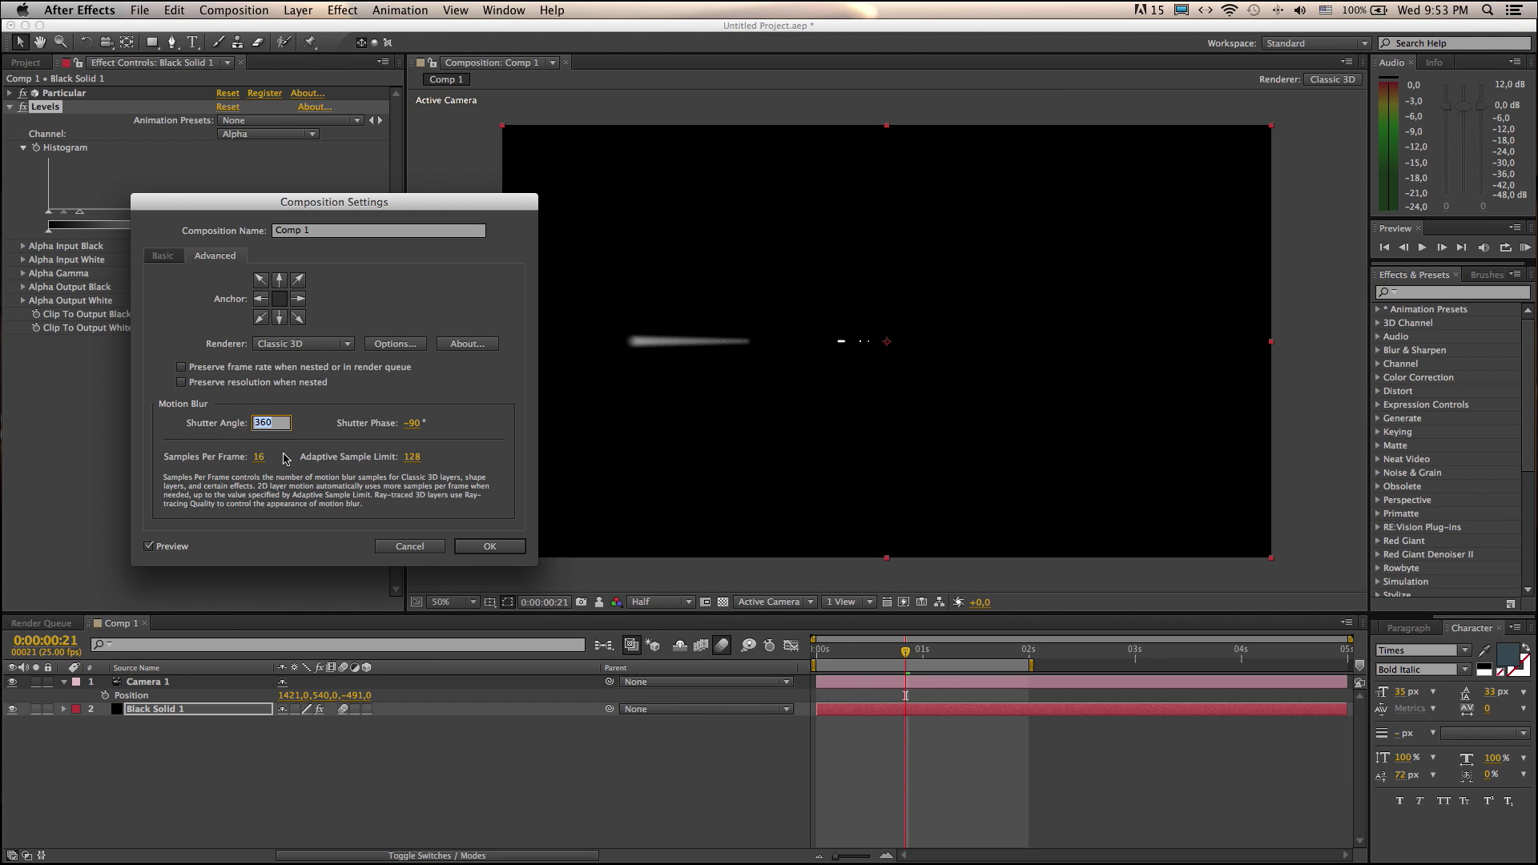
{"action": "type", "text": "720"}
{"action": "key", "text": "Return"}
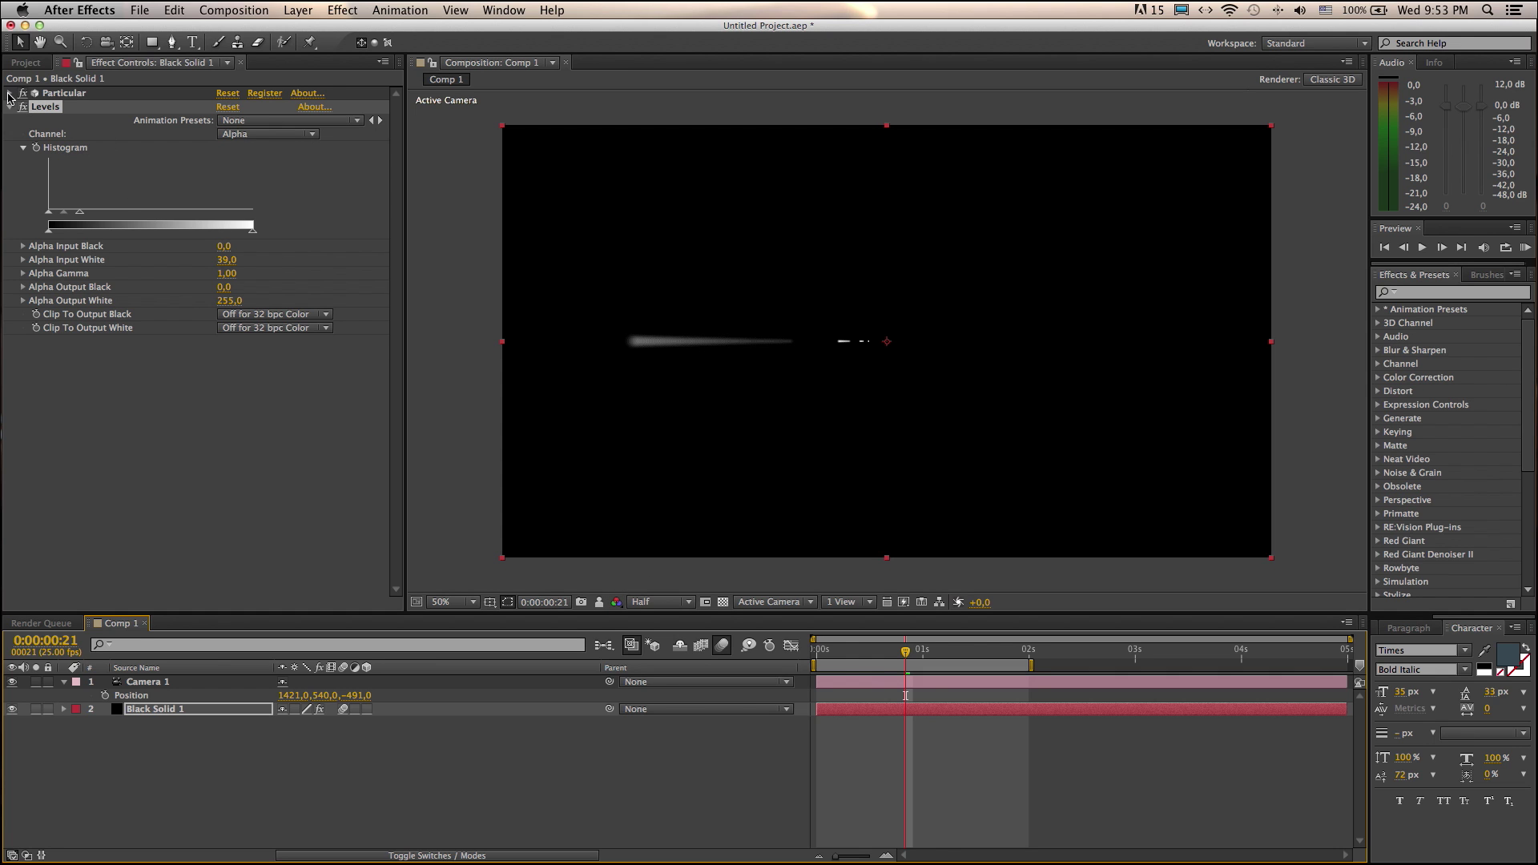
Set Particular's Motion Blur type to Subframe Sample, stepping Levels through 32 and 64 to 256.
{"action": "left_click", "coordinate": [9, 93]}
{"action": "scroll", "coordinate": [121, 528], "scroll_direction": "down", "scroll_amount": 5}
{"action": "scroll", "coordinate": [122, 528], "scroll_direction": "down", "scroll_amount": 5}
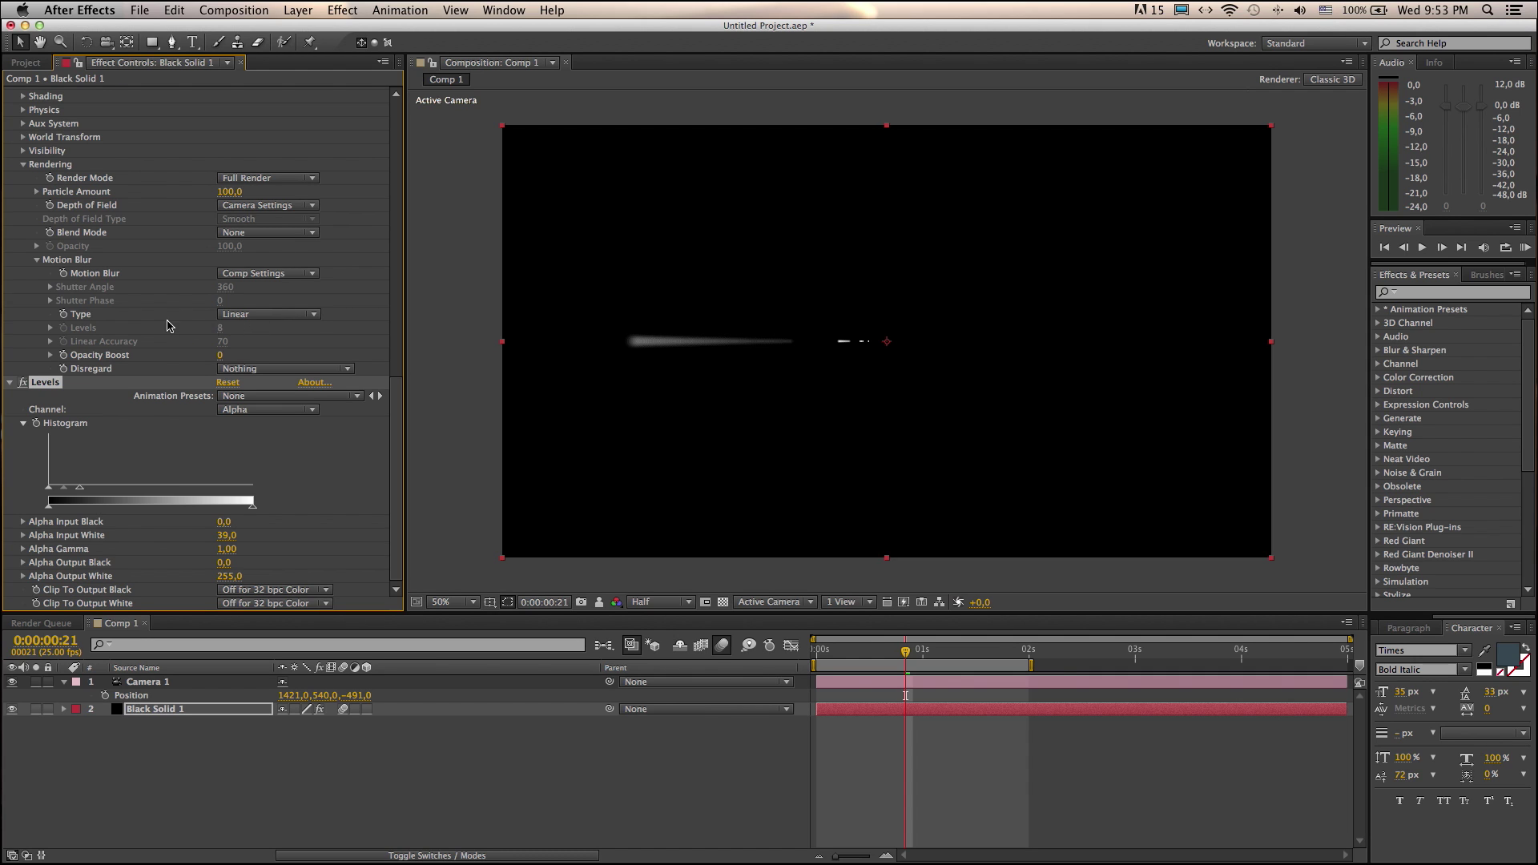
{"action": "left_click", "coordinate": [255, 318]}
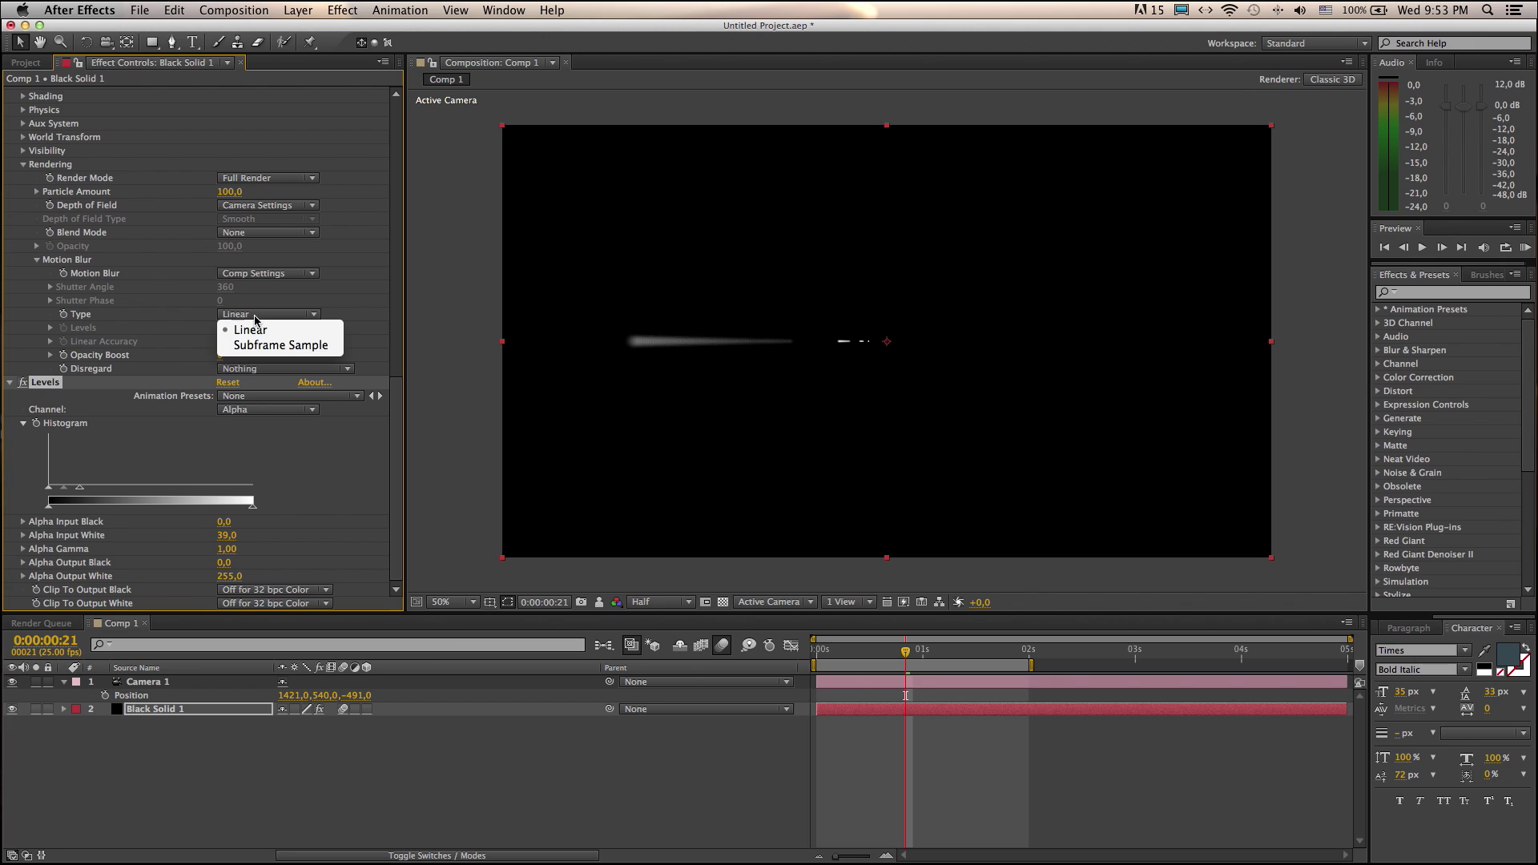
{"action": "left_click", "coordinate": [274, 347]}
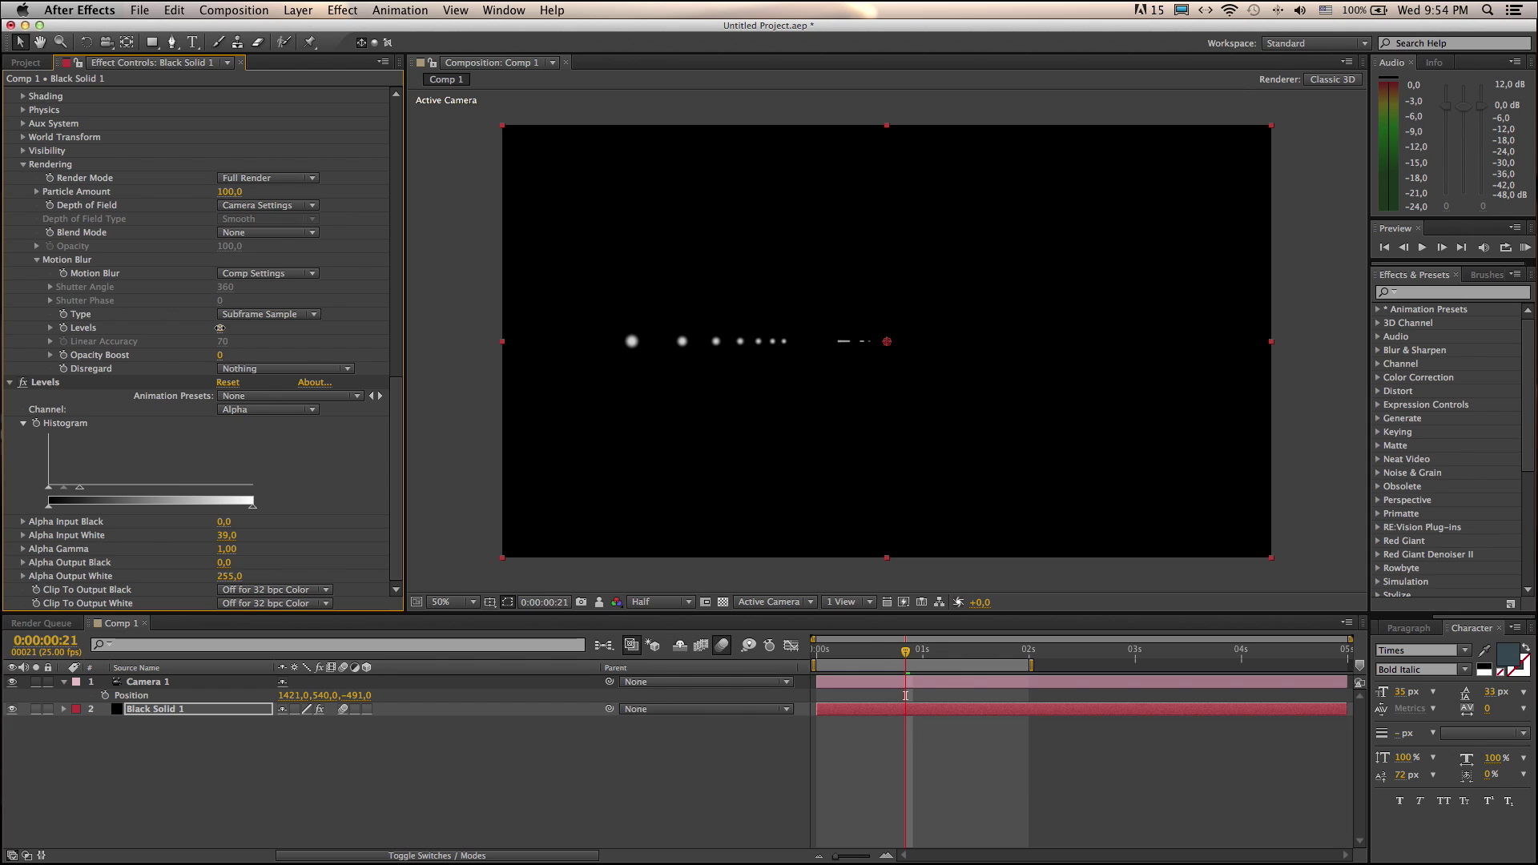
{"action": "left_click", "coordinate": [222, 329]}
{"action": "type", "text": "32"}
{"action": "key", "text": "Return"}
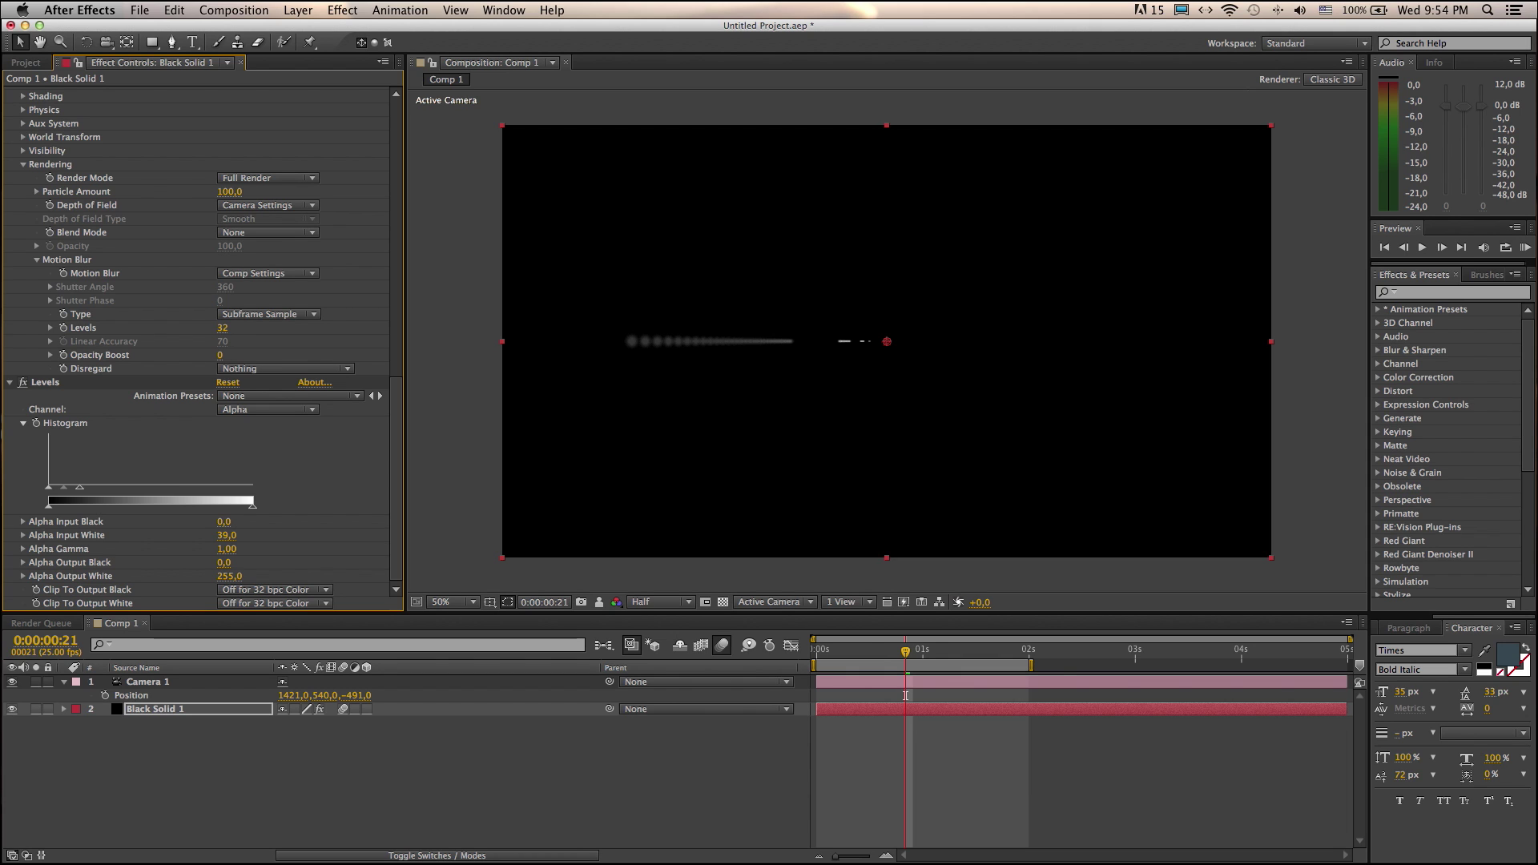
{"action": "left_click", "coordinate": [224, 328]}
{"action": "type", "text": "4"}
{"action": "key", "text": "Return"}
{"action": "left_click", "coordinate": [227, 329]}
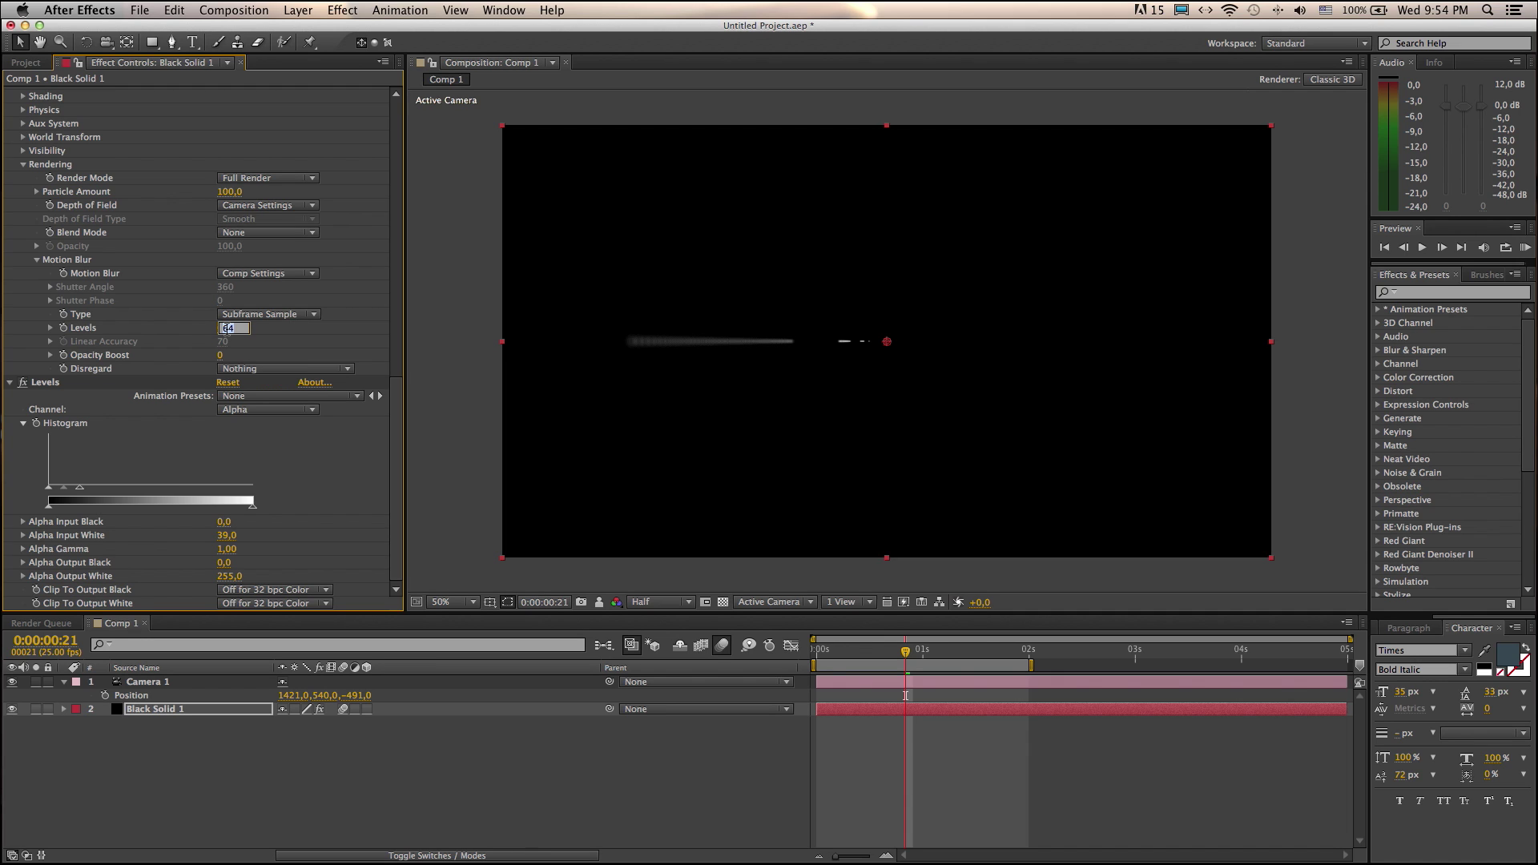
{"action": "type", "text": "256"}
{"action": "key", "text": "Return"}
{"action": "left_click", "coordinate": [1525, 249]}
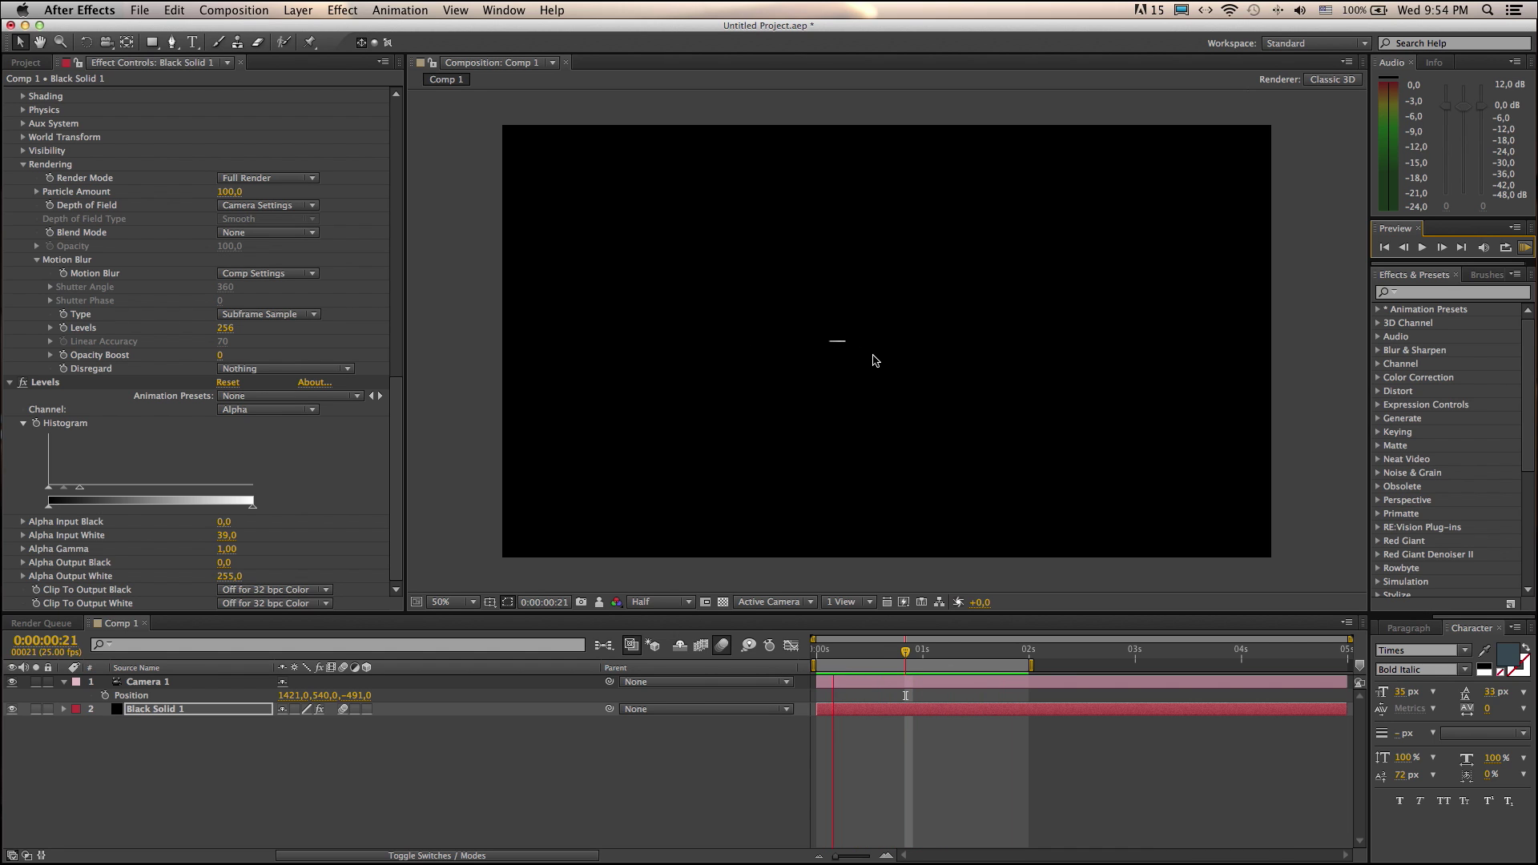
{"action": "key", "text": "space"}
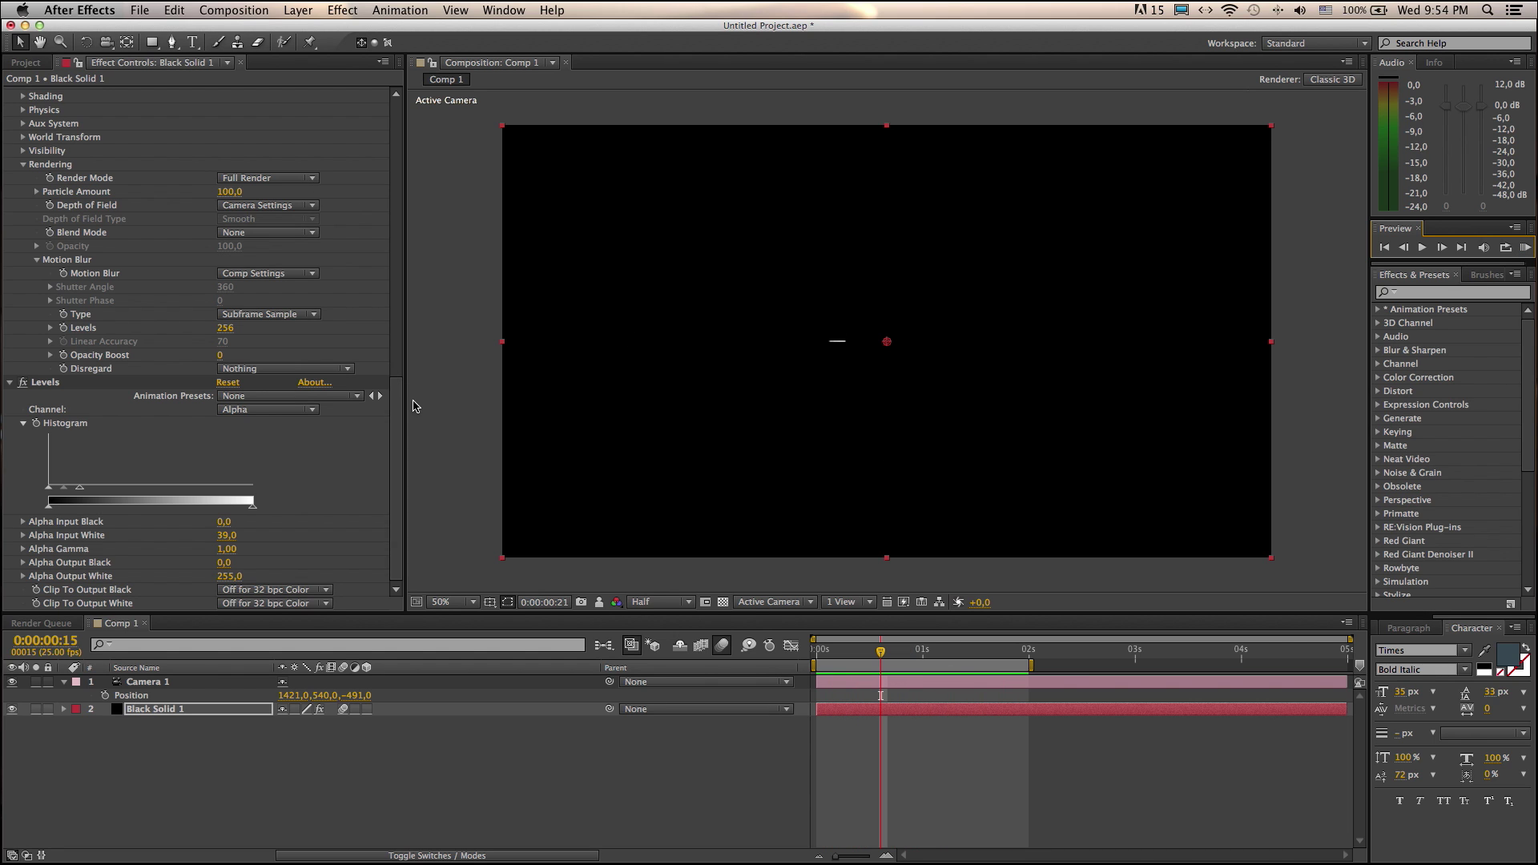
{"action": "mouse_move", "coordinate": [402, 421]}
{"action": "left_mouse_down"}
{"action": "mouse_move", "coordinate": [405, 306]}
{"action": "mouse_move", "coordinate": [405, 322]}
{"action": "left_mouse_up"}
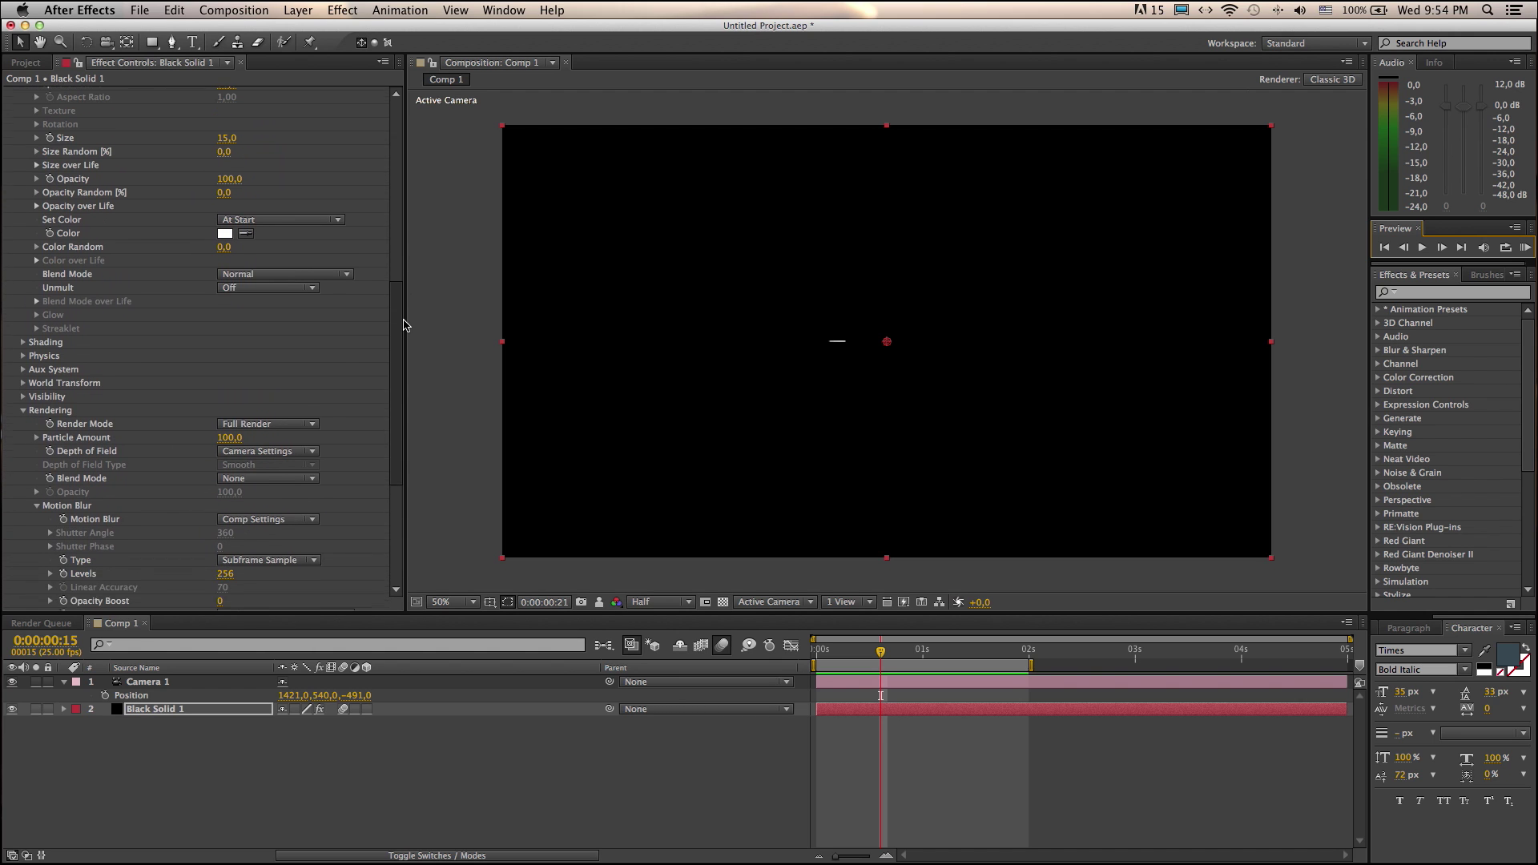
In Particular's Visibility, enter Far Vanish 100000 and Far Start Fade 90000, then scrub forward.
{"action": "left_click", "coordinate": [26, 403]}
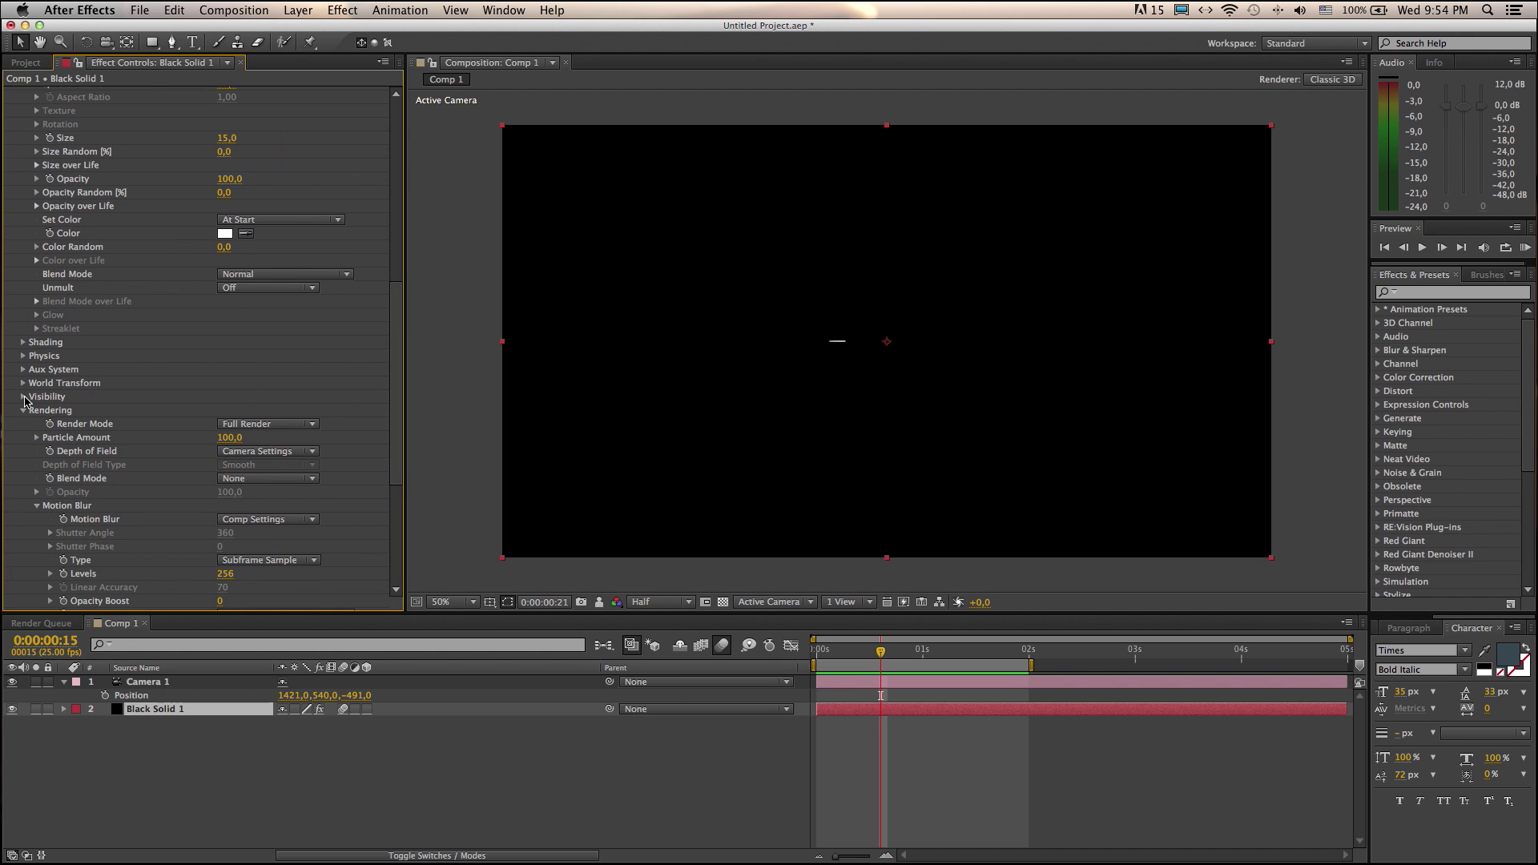
{"action": "left_click", "coordinate": [24, 398]}
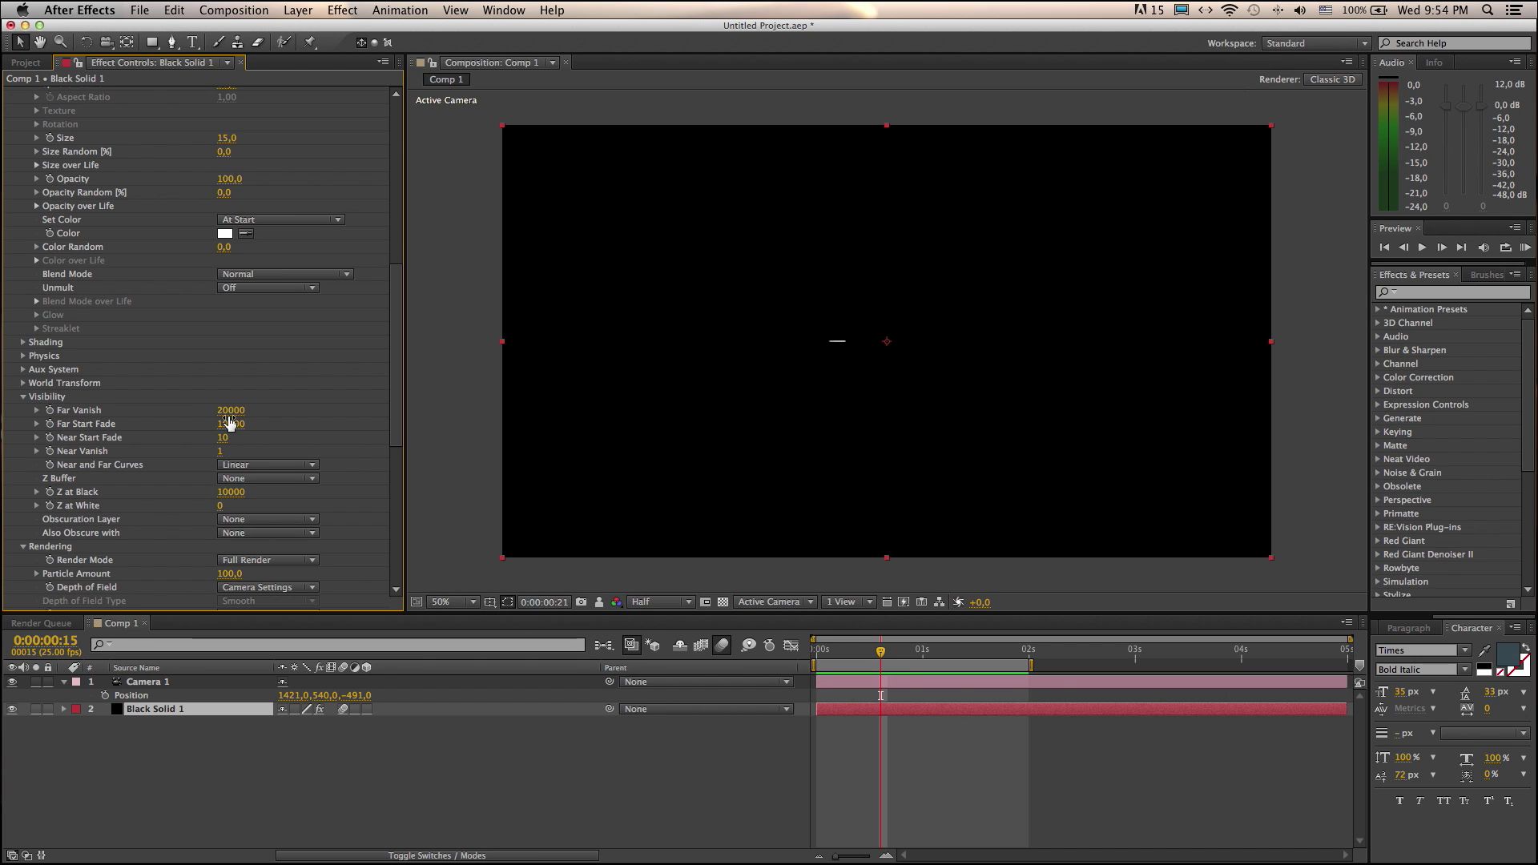
{"action": "left_click", "coordinate": [230, 409]}
{"action": "type", "text": "10000"}
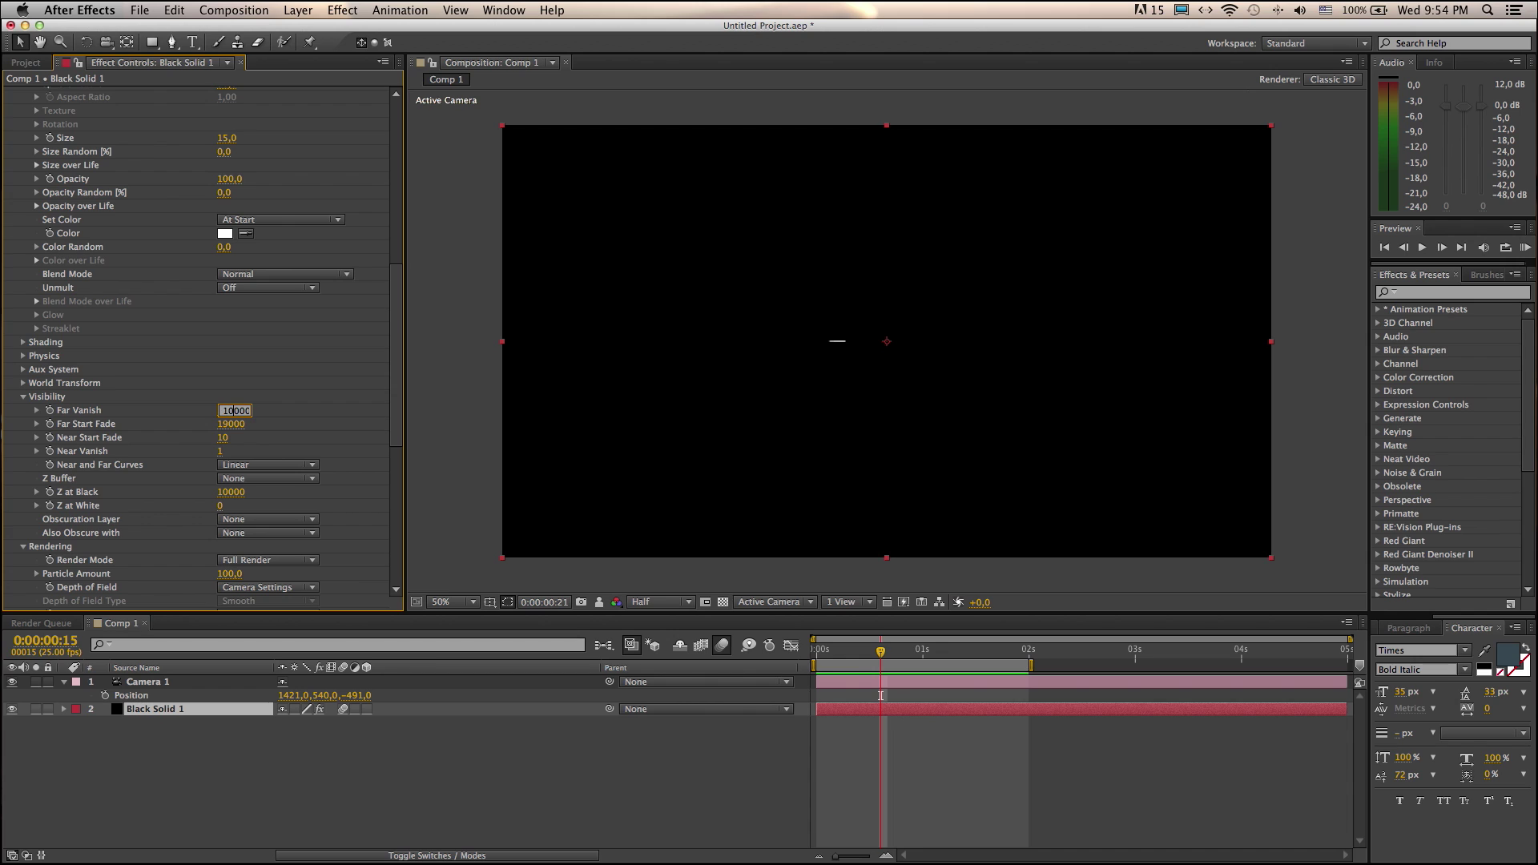
{"action": "key", "text": "Return"}
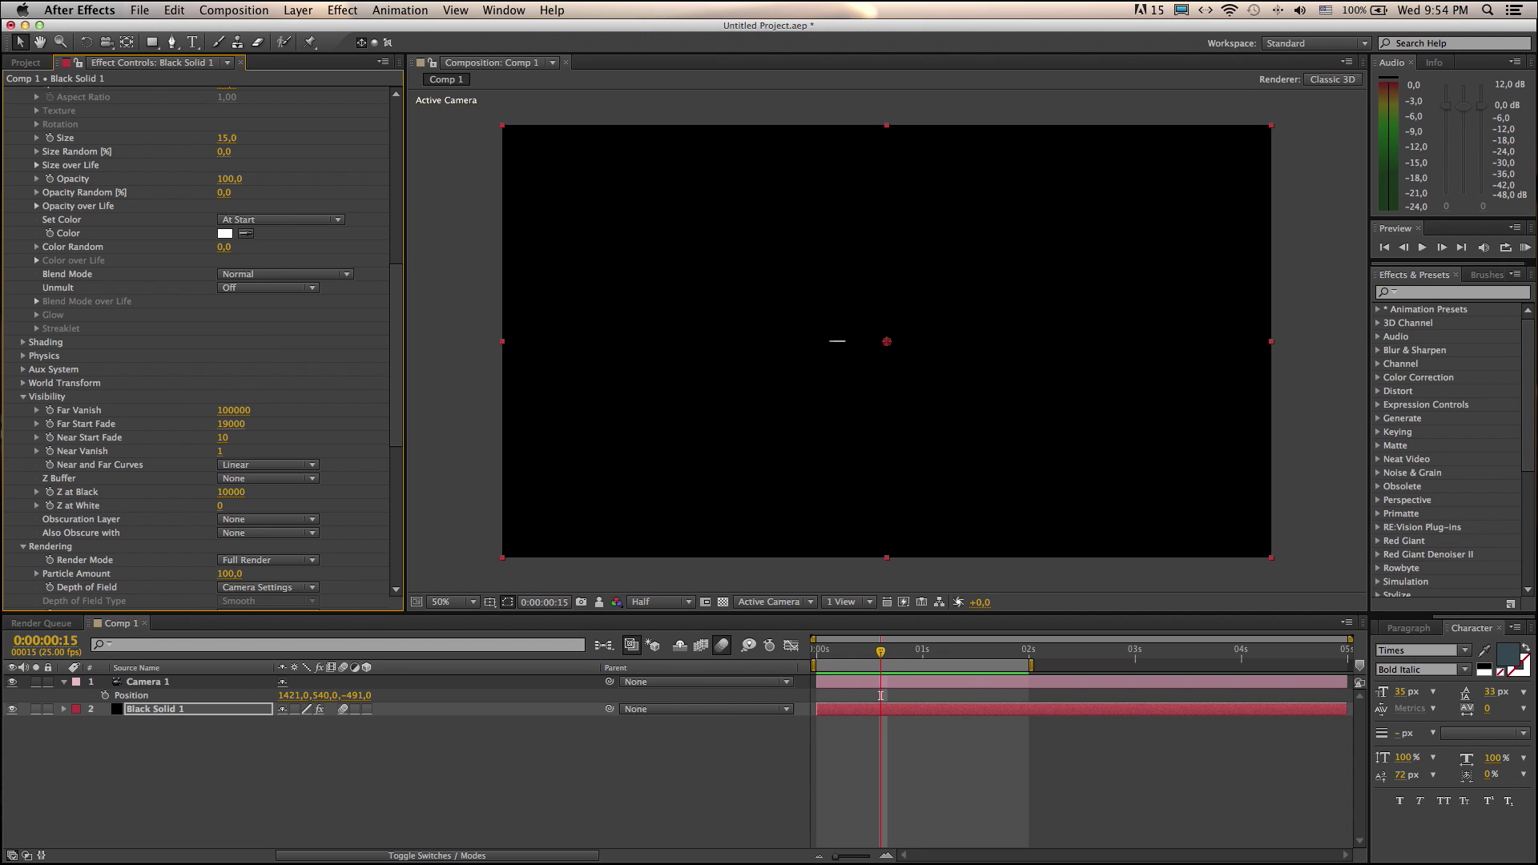
{"action": "left_click", "coordinate": [232, 422]}
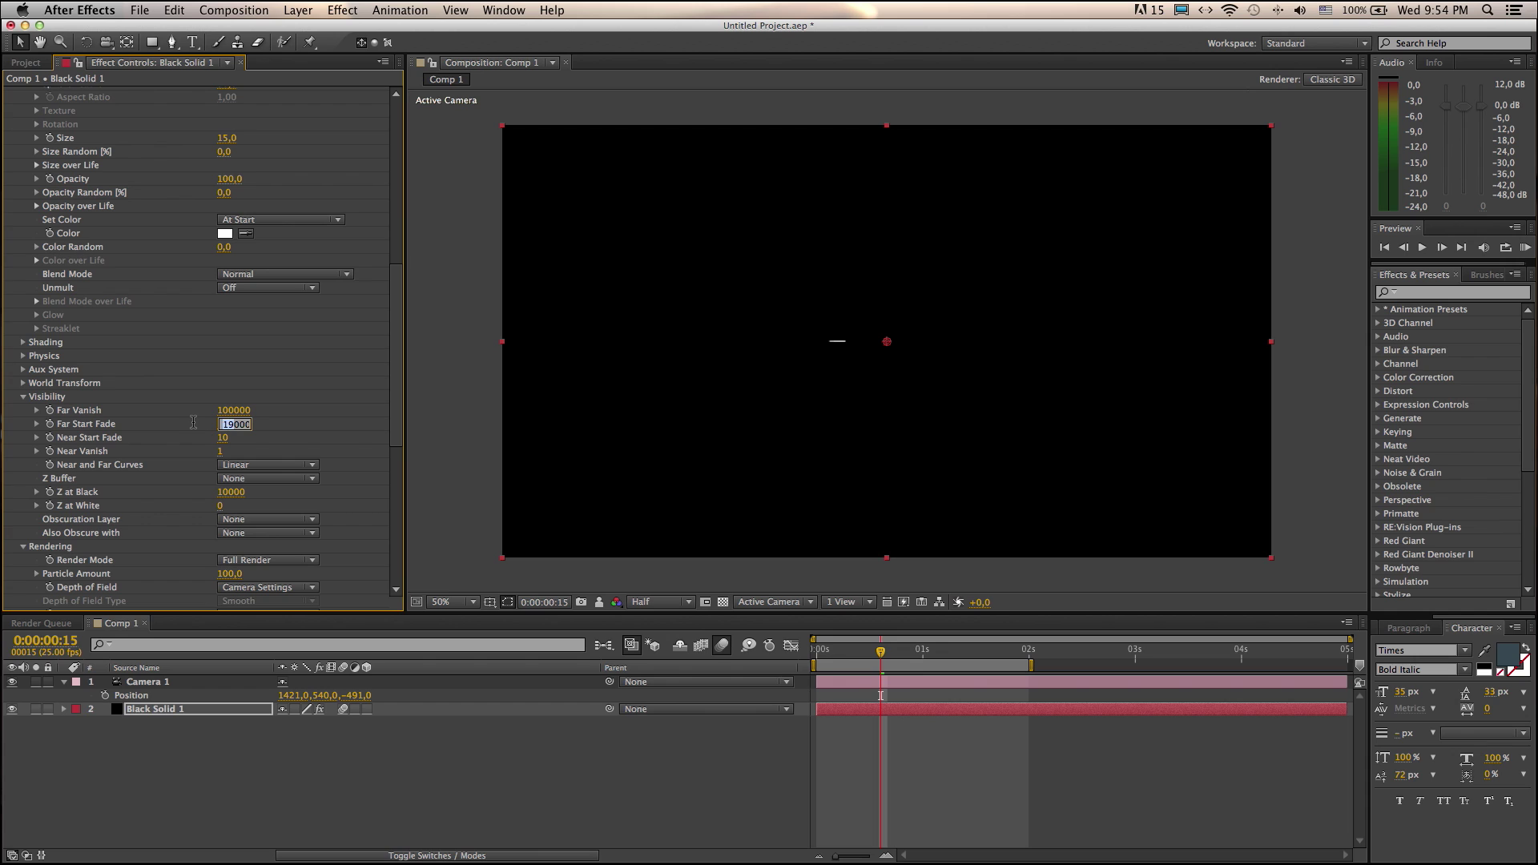
{"action": "type", "text": "90000"}
{"action": "key", "text": "Return"}
{"action": "mouse_move", "coordinate": [890, 656]}
{"action": "left_mouse_down"}
{"action": "mouse_move", "coordinate": [945, 662]}
{"action": "mouse_move", "coordinate": [931, 665]}
{"action": "left_mouse_up"}
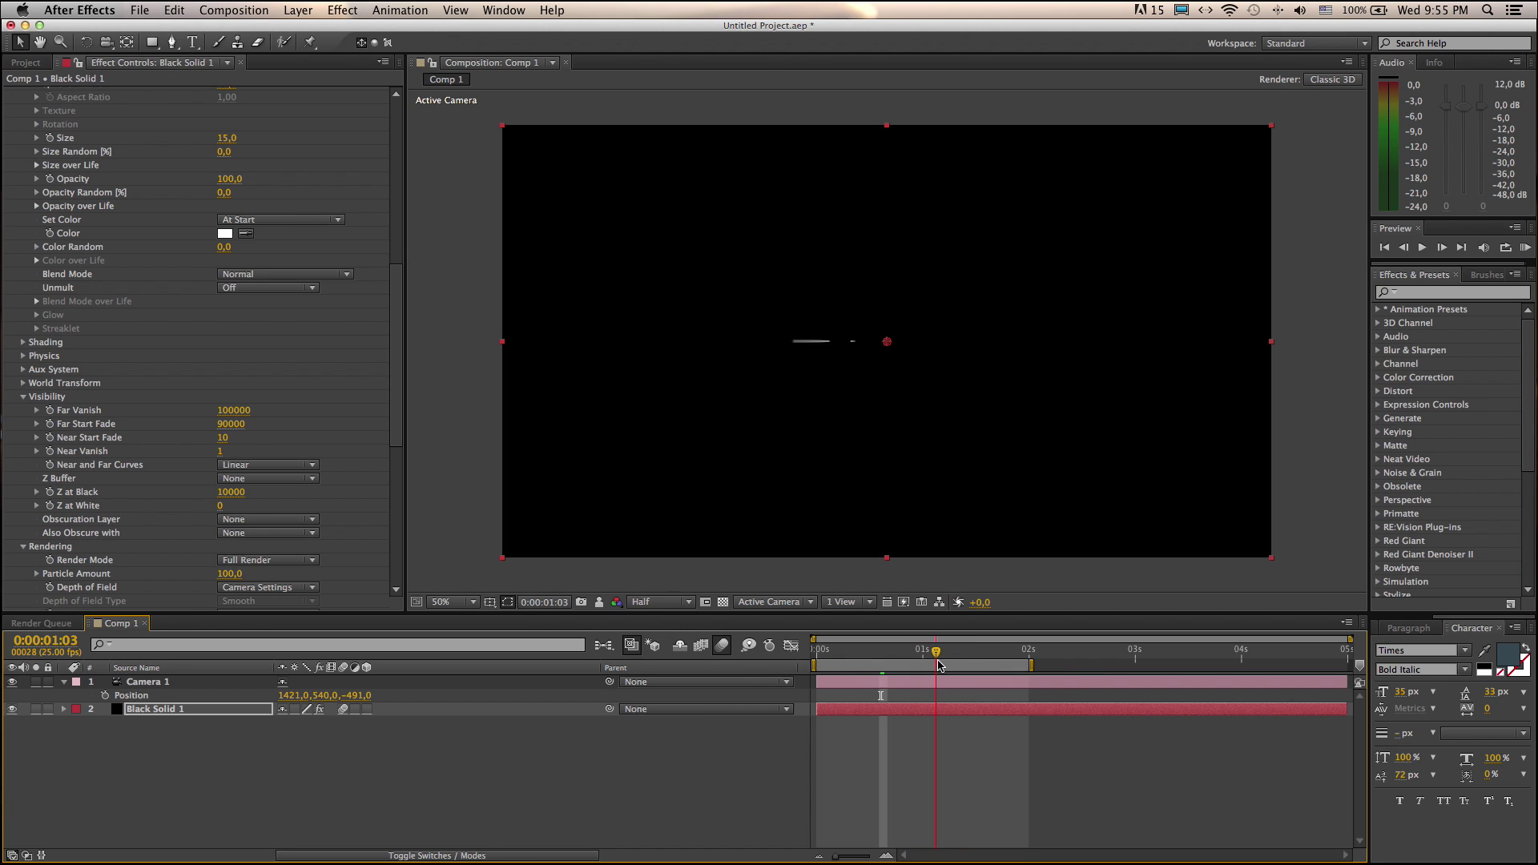
Change Particular's particle Size from 15 to 40 and scrub to check the thicker streak.
{"action": "mouse_move", "coordinate": [930, 664]}
{"action": "left_mouse_down"}
{"action": "mouse_move", "coordinate": [945, 663]}
{"action": "mouse_move", "coordinate": [829, 655]}
{"action": "mouse_move", "coordinate": [891, 654]}
{"action": "left_mouse_up"}
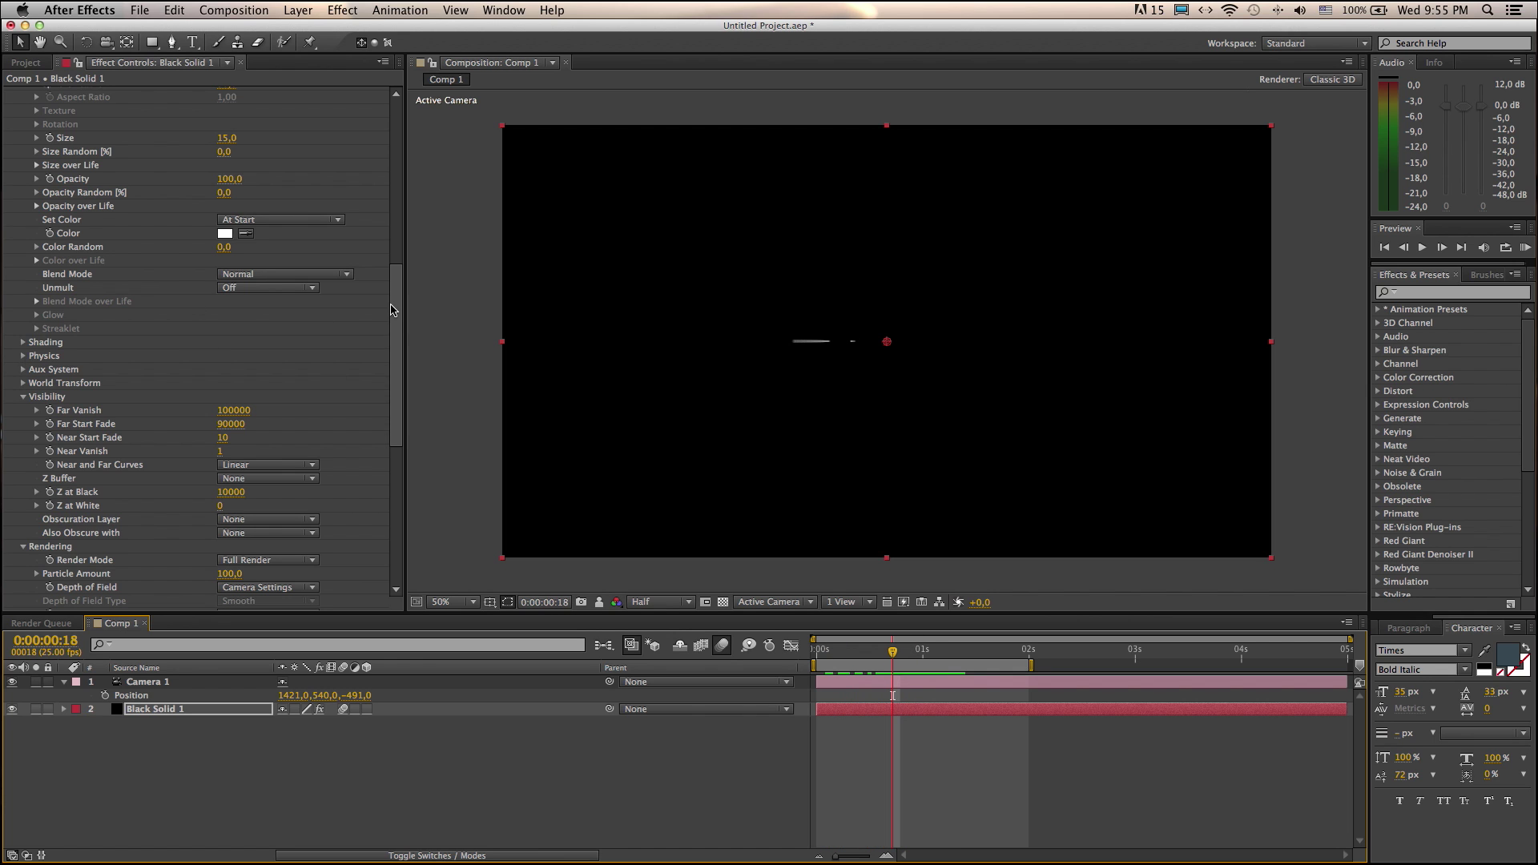
{"action": "left_click_drag", "start_coordinate": [398, 325], "coordinate": [398, 274]}
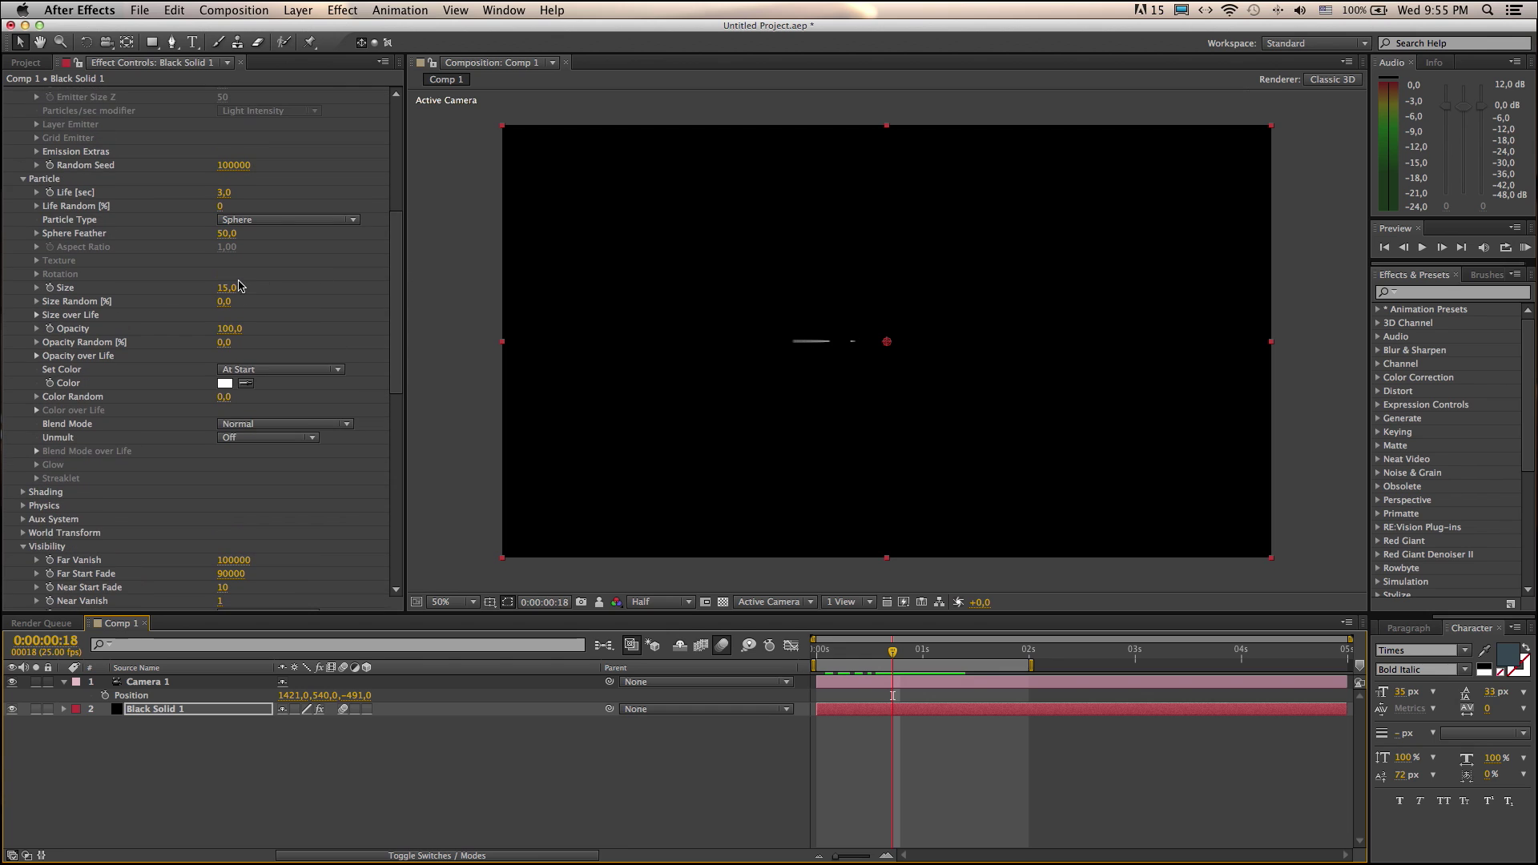
{"action": "left_click", "coordinate": [227, 288]}
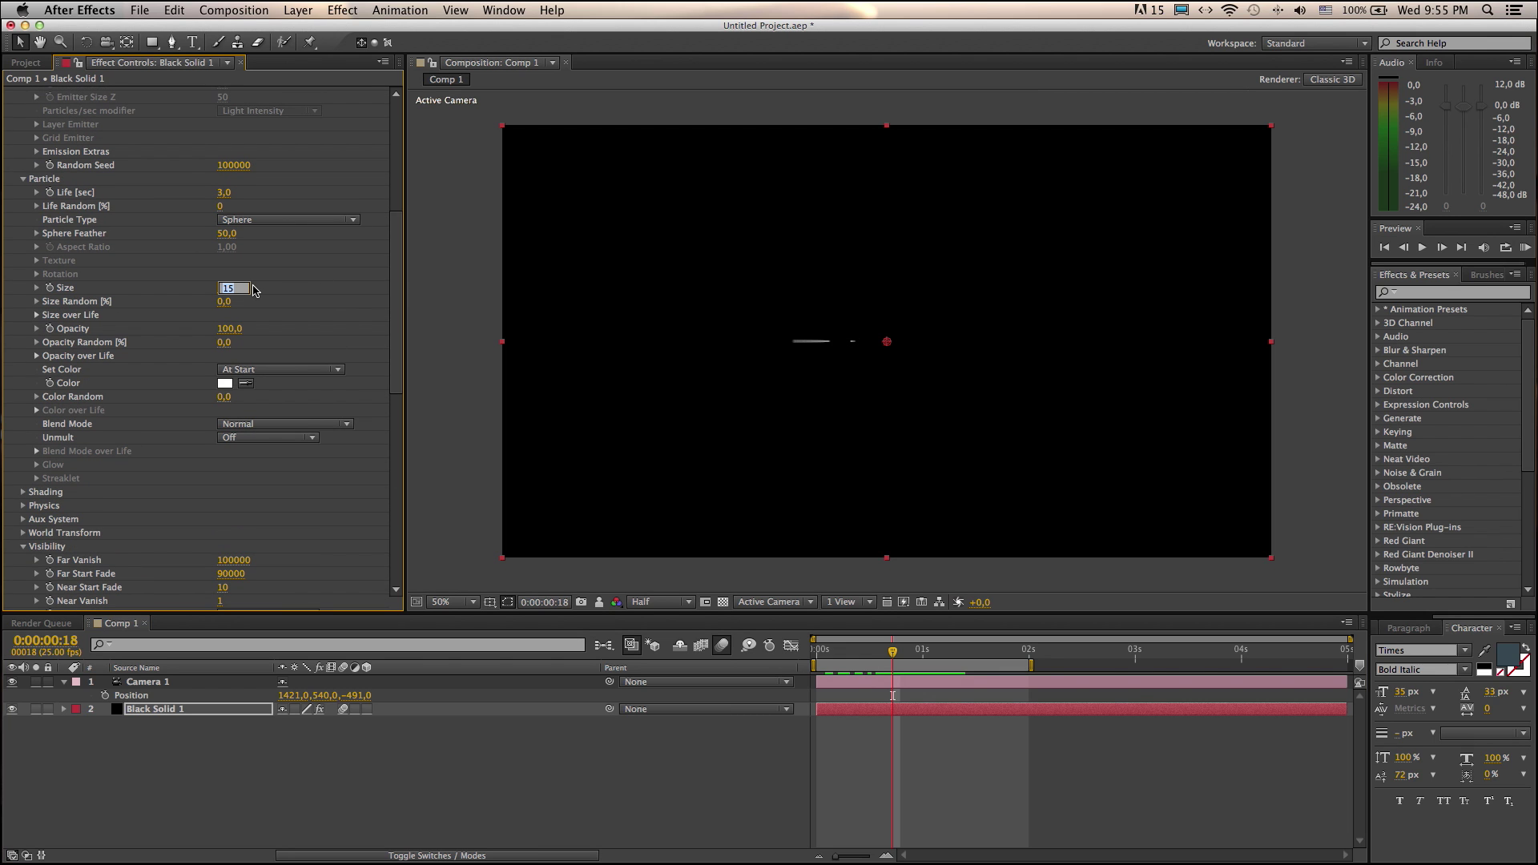
{"action": "type", "text": "40"}
{"action": "key", "text": "Return"}
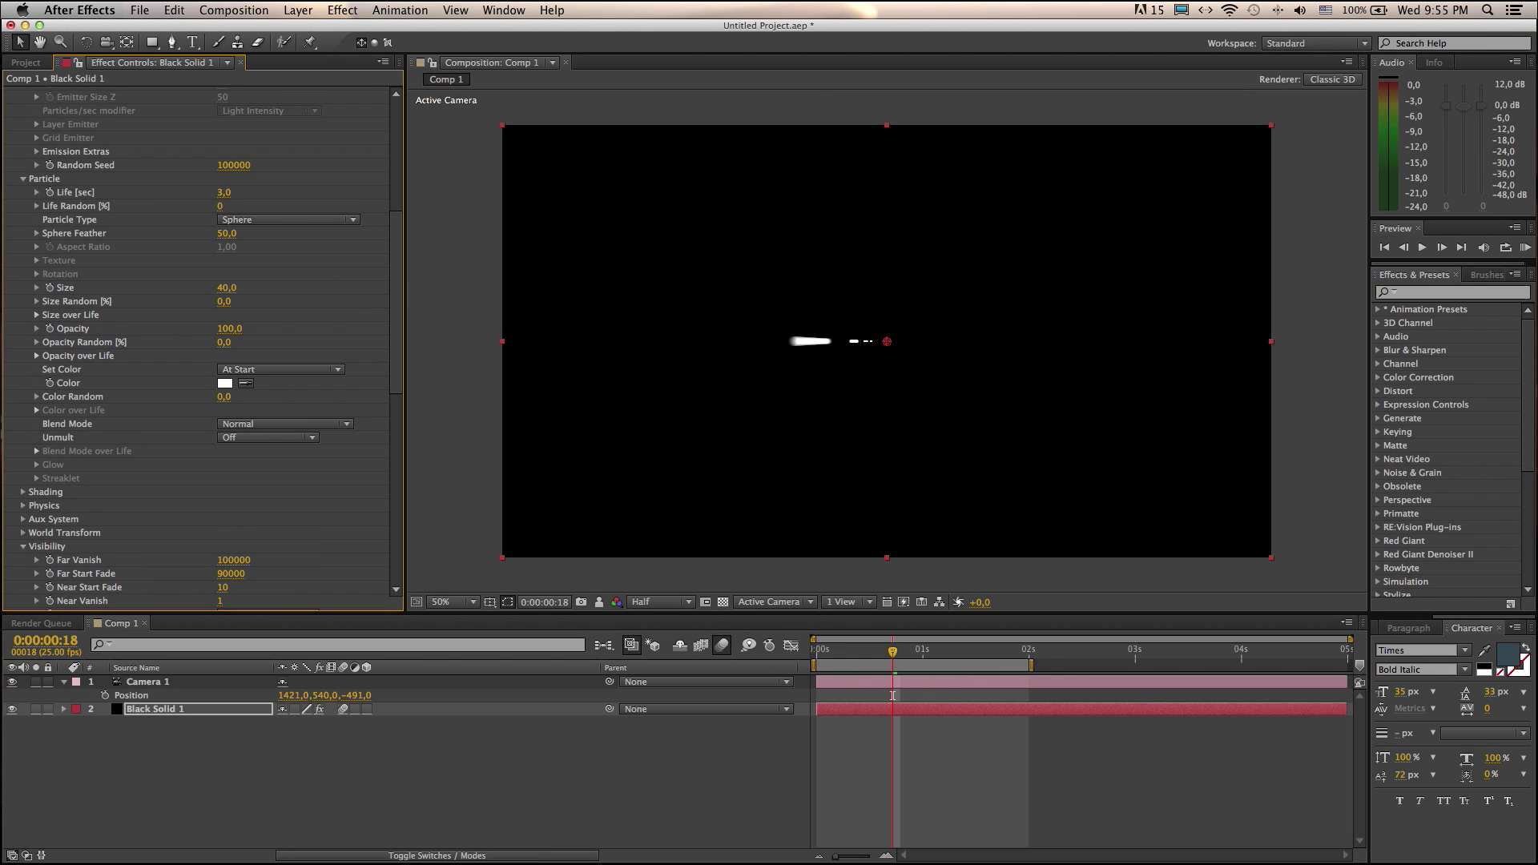
{"action": "mouse_move", "coordinate": [894, 653]}
{"action": "left_mouse_down"}
{"action": "mouse_move", "coordinate": [872, 655]}
{"action": "mouse_move", "coordinate": [1015, 659]}
{"action": "mouse_move", "coordinate": [906, 658]}
{"action": "left_mouse_up"}
Reveal Camera 1's rotation properties with R, then reselect Black Solid 1.
{"action": "left_click", "coordinate": [145, 682]}
{"action": "key", "text": "r"}
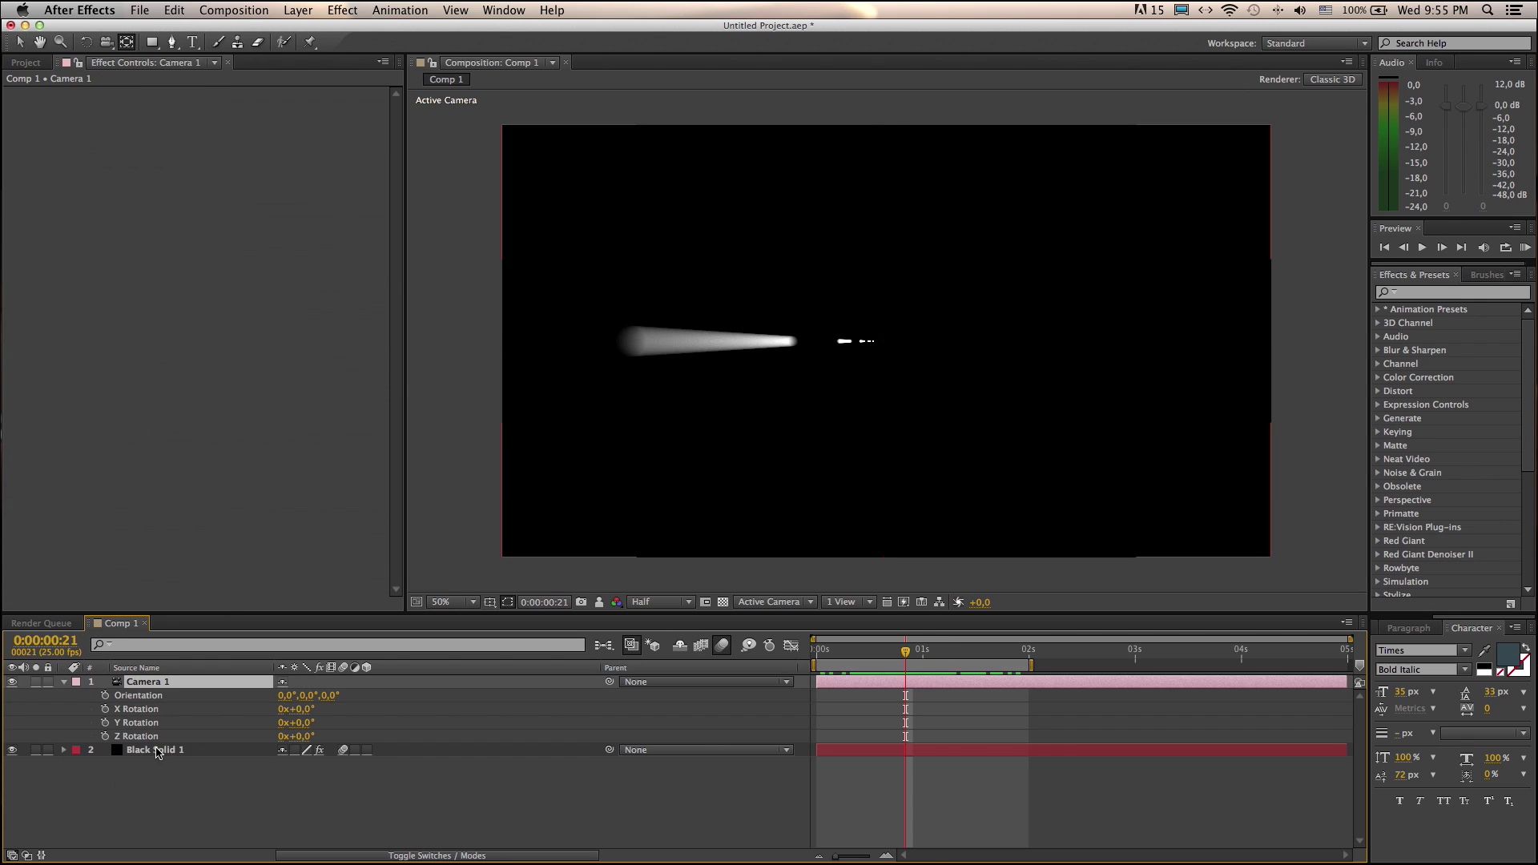
{"action": "left_click", "coordinate": [154, 750]}
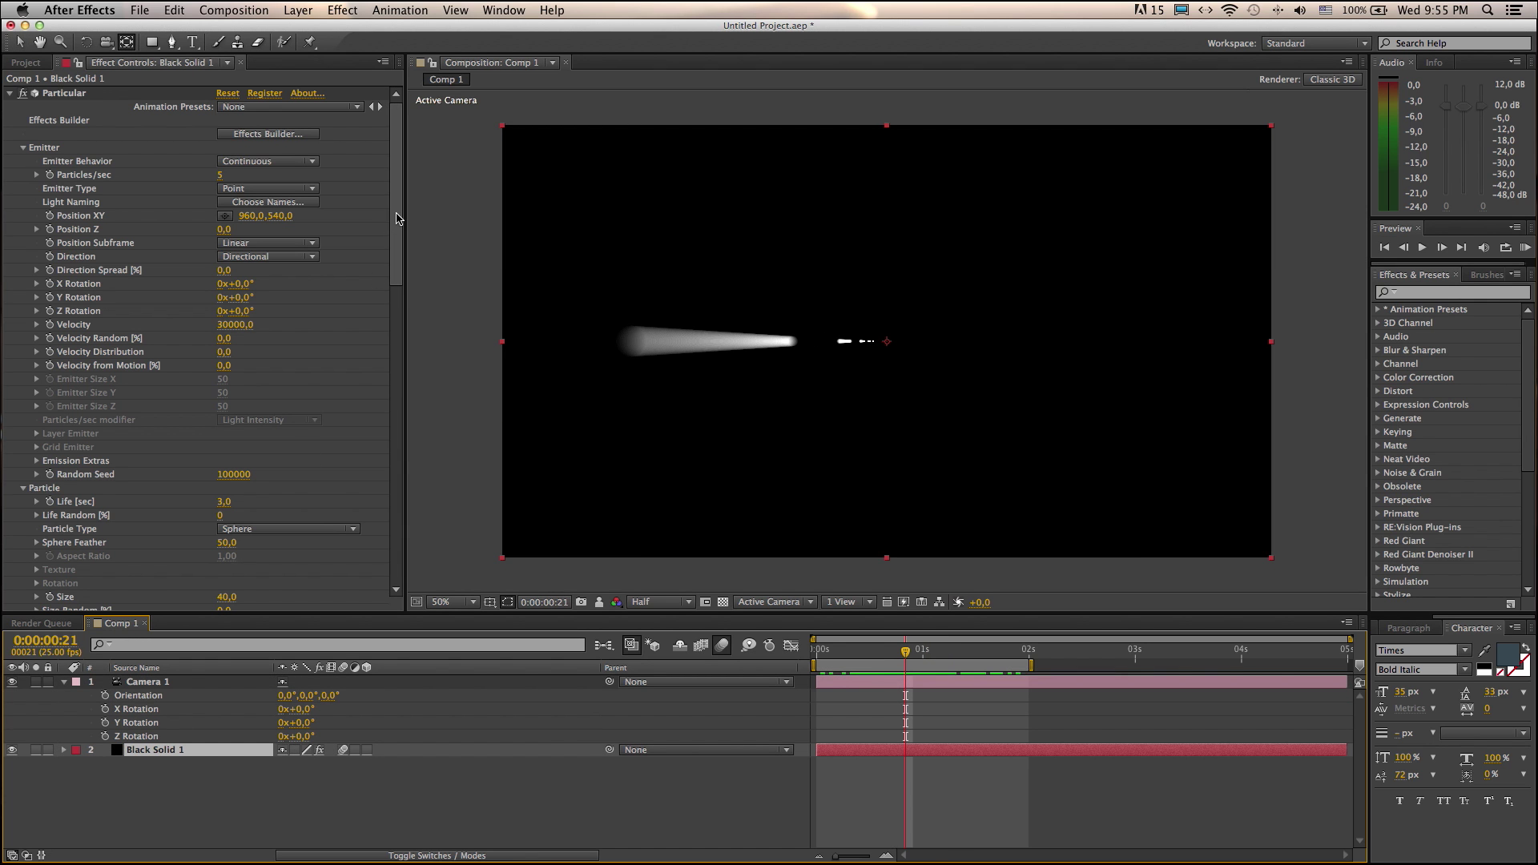
{"action": "left_click_drag", "start_coordinate": [397, 253], "coordinate": [400, 321]}
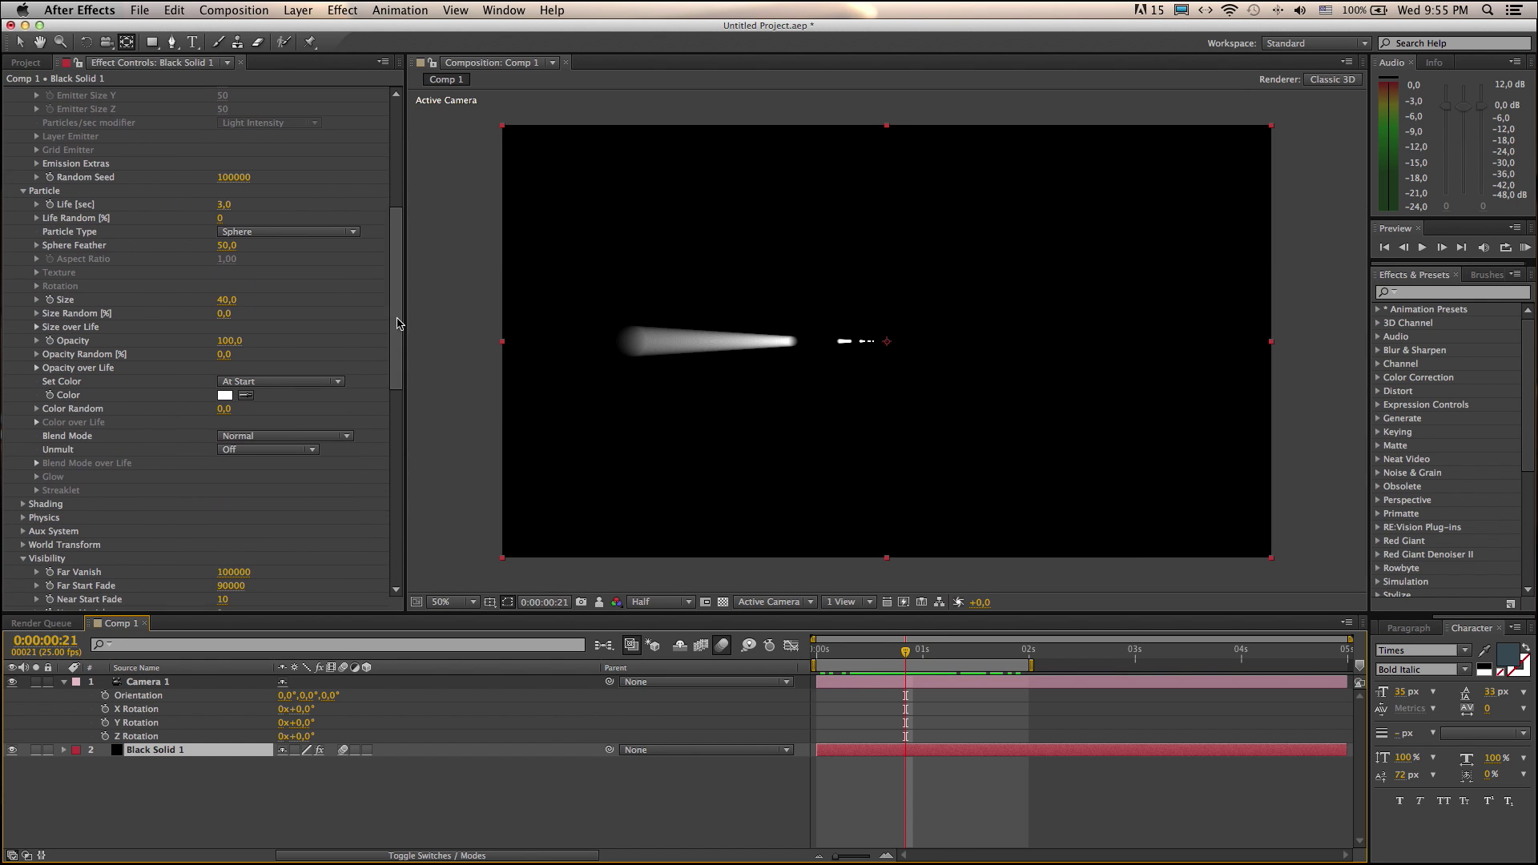
Set particle Size to 20, return to the Selection tool, and scrub to review the streak.
{"action": "left_click", "coordinate": [229, 300]}
{"action": "type", "text": "20"}
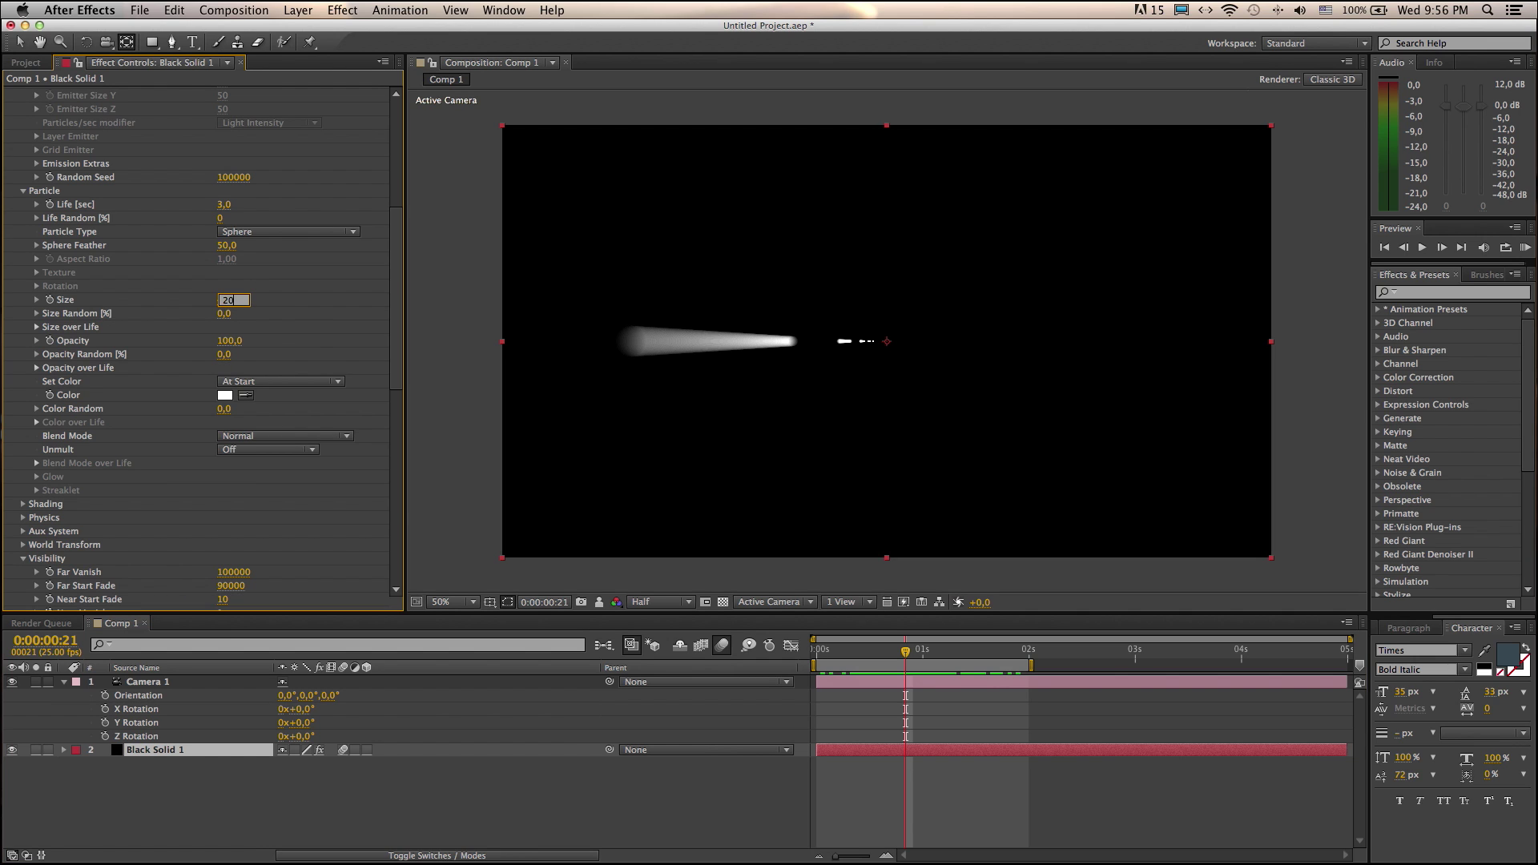
{"action": "key", "text": "Return"}
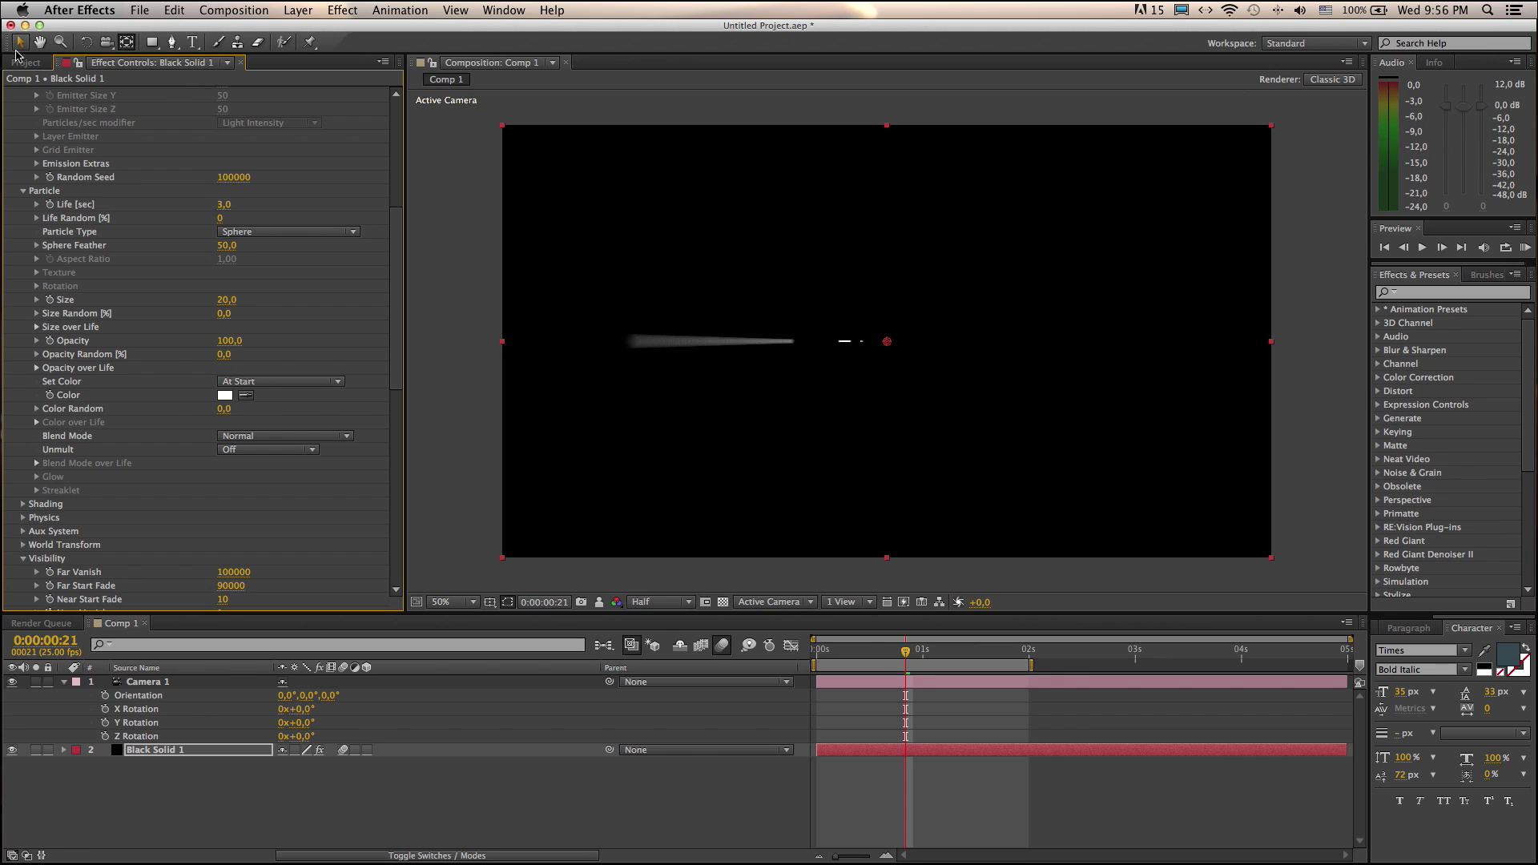
{"action": "left_click", "coordinate": [20, 42]}
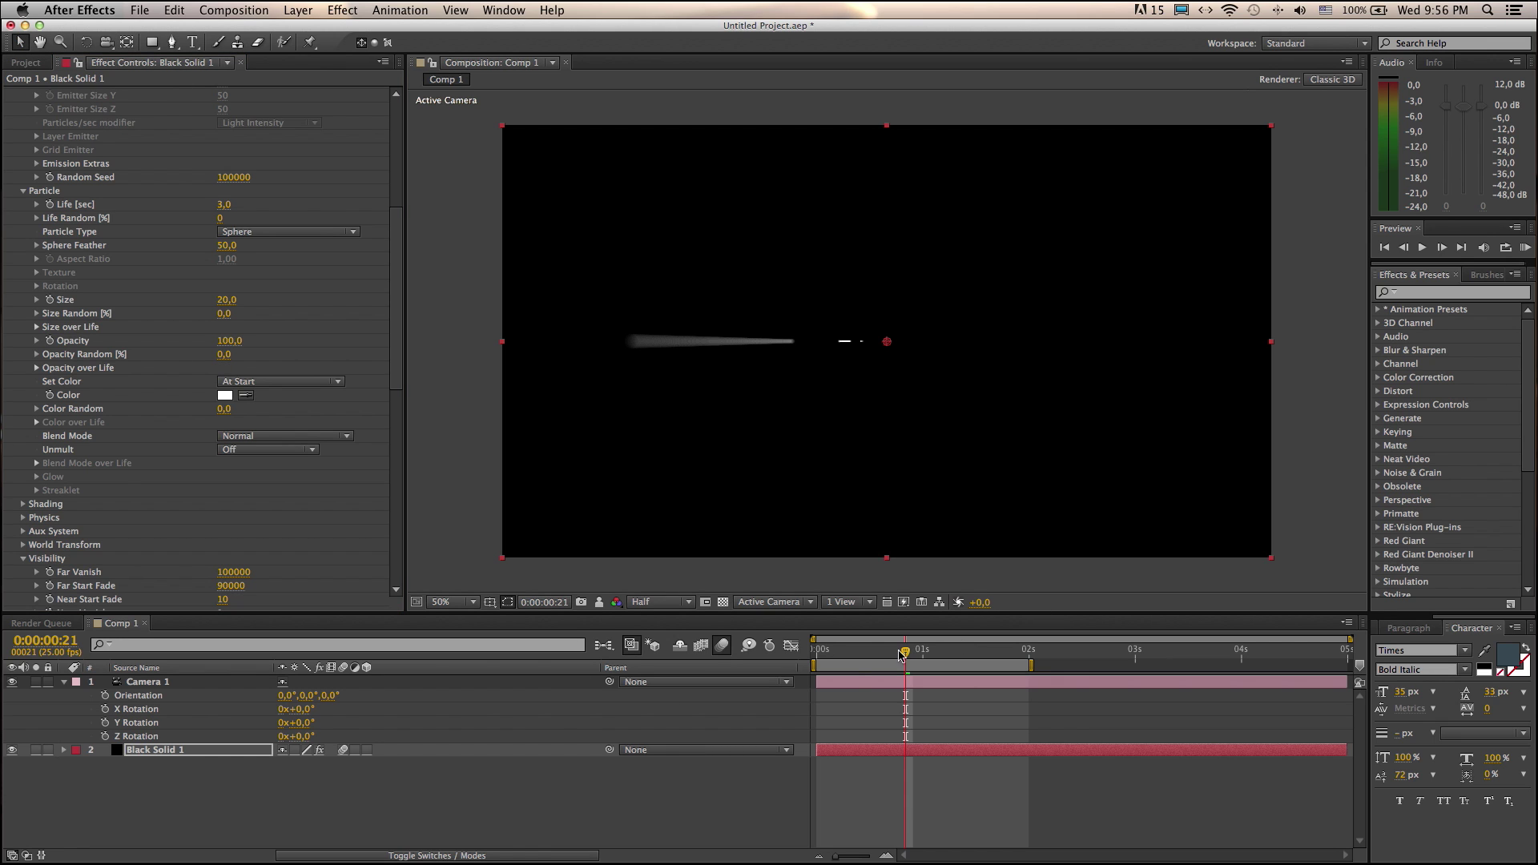
{"action": "mouse_move", "coordinate": [903, 653]}
{"action": "left_mouse_down"}
{"action": "mouse_move", "coordinate": [855, 653]}
{"action": "mouse_move", "coordinate": [961, 650]}
{"action": "left_mouse_up"}
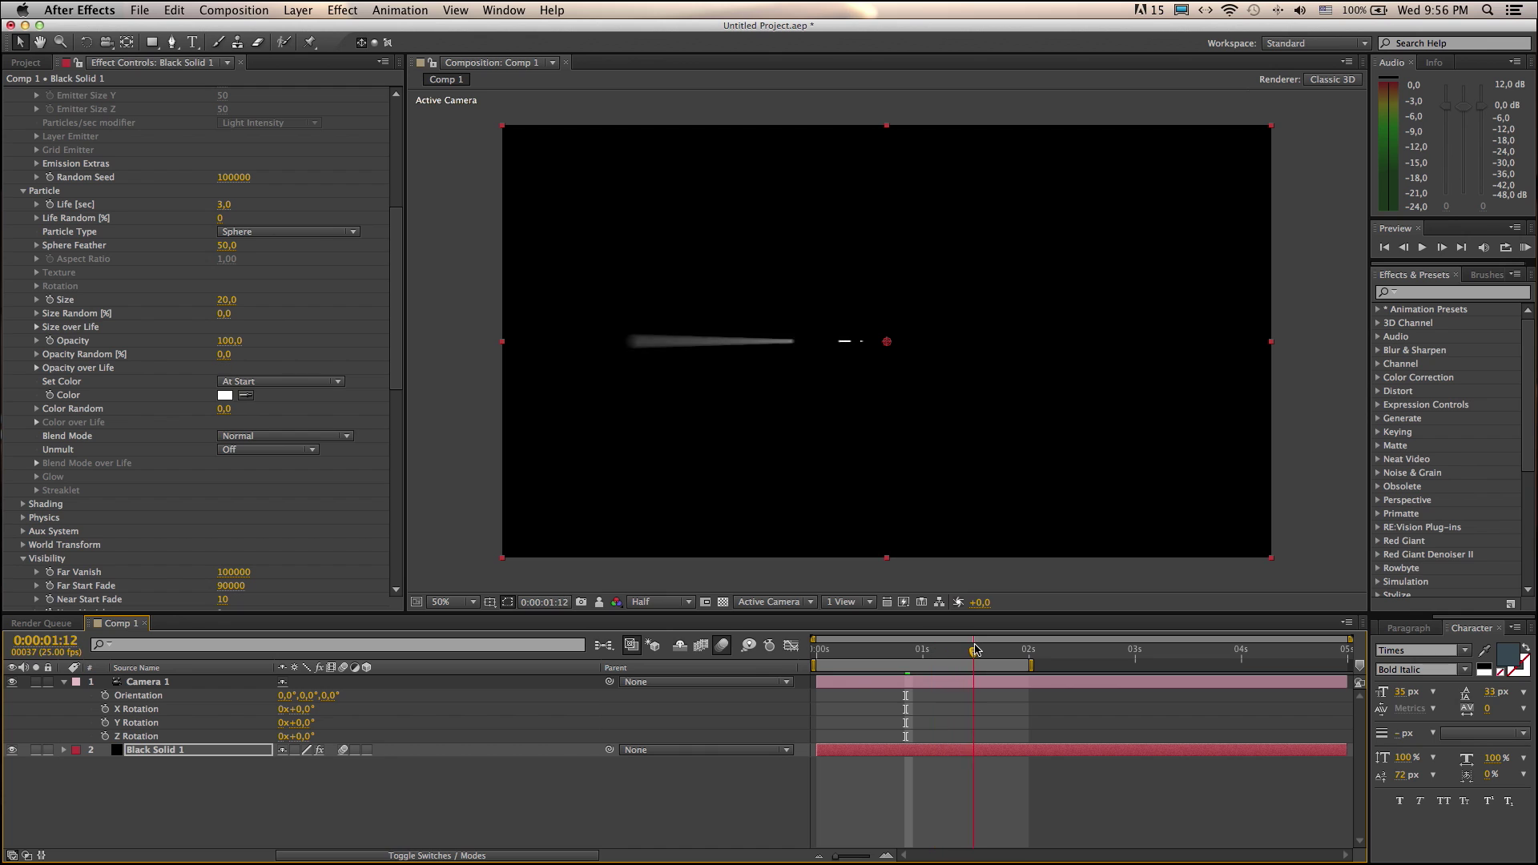
{"action": "left_click_drag", "start_coordinate": [960, 649], "coordinate": [926, 652]}
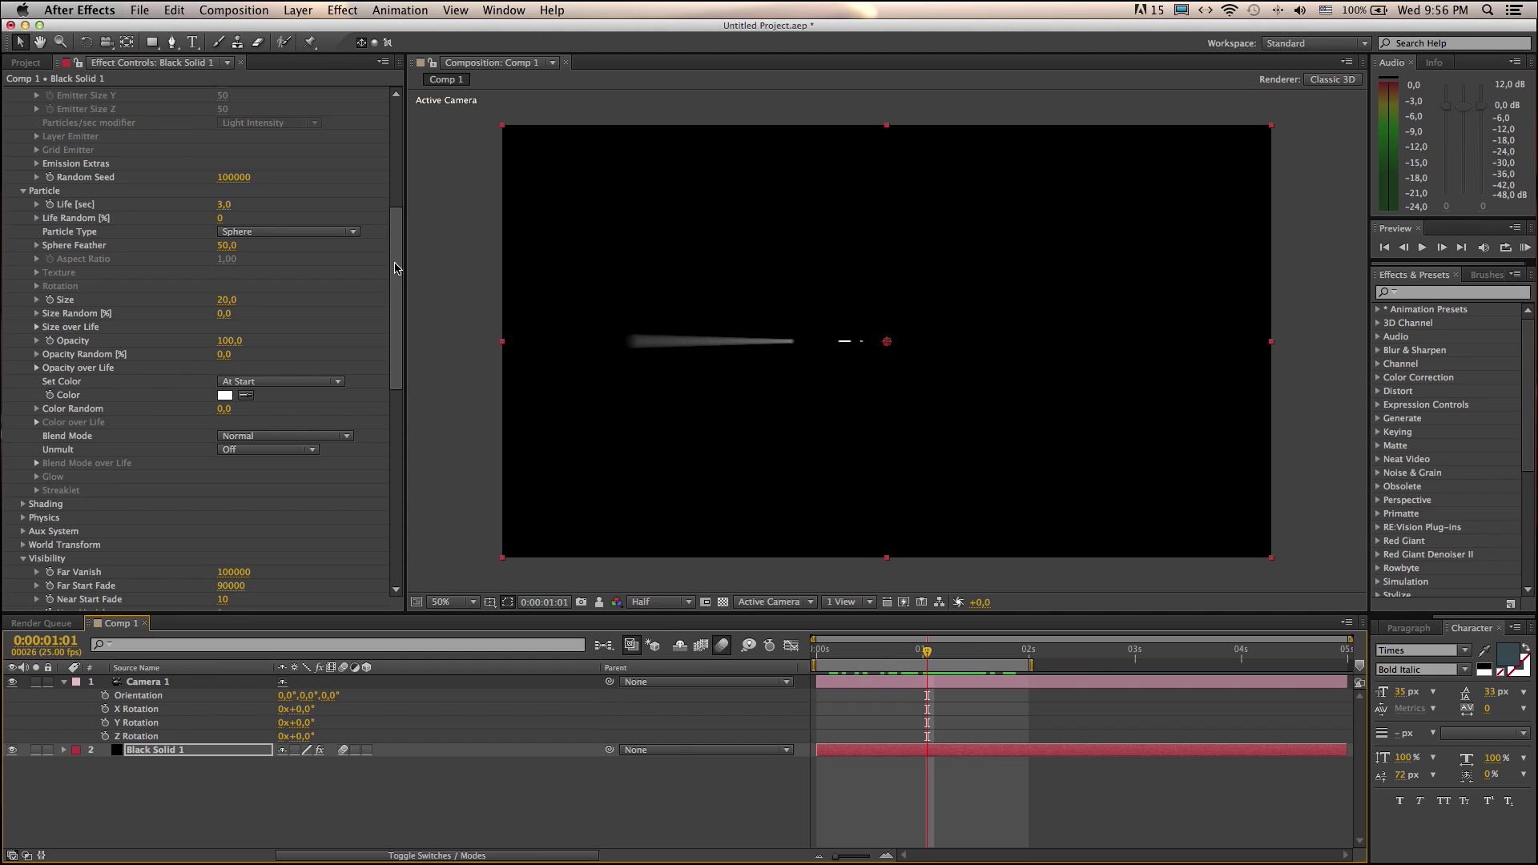
{"action": "left_click_drag", "start_coordinate": [398, 270], "coordinate": [410, 120]}
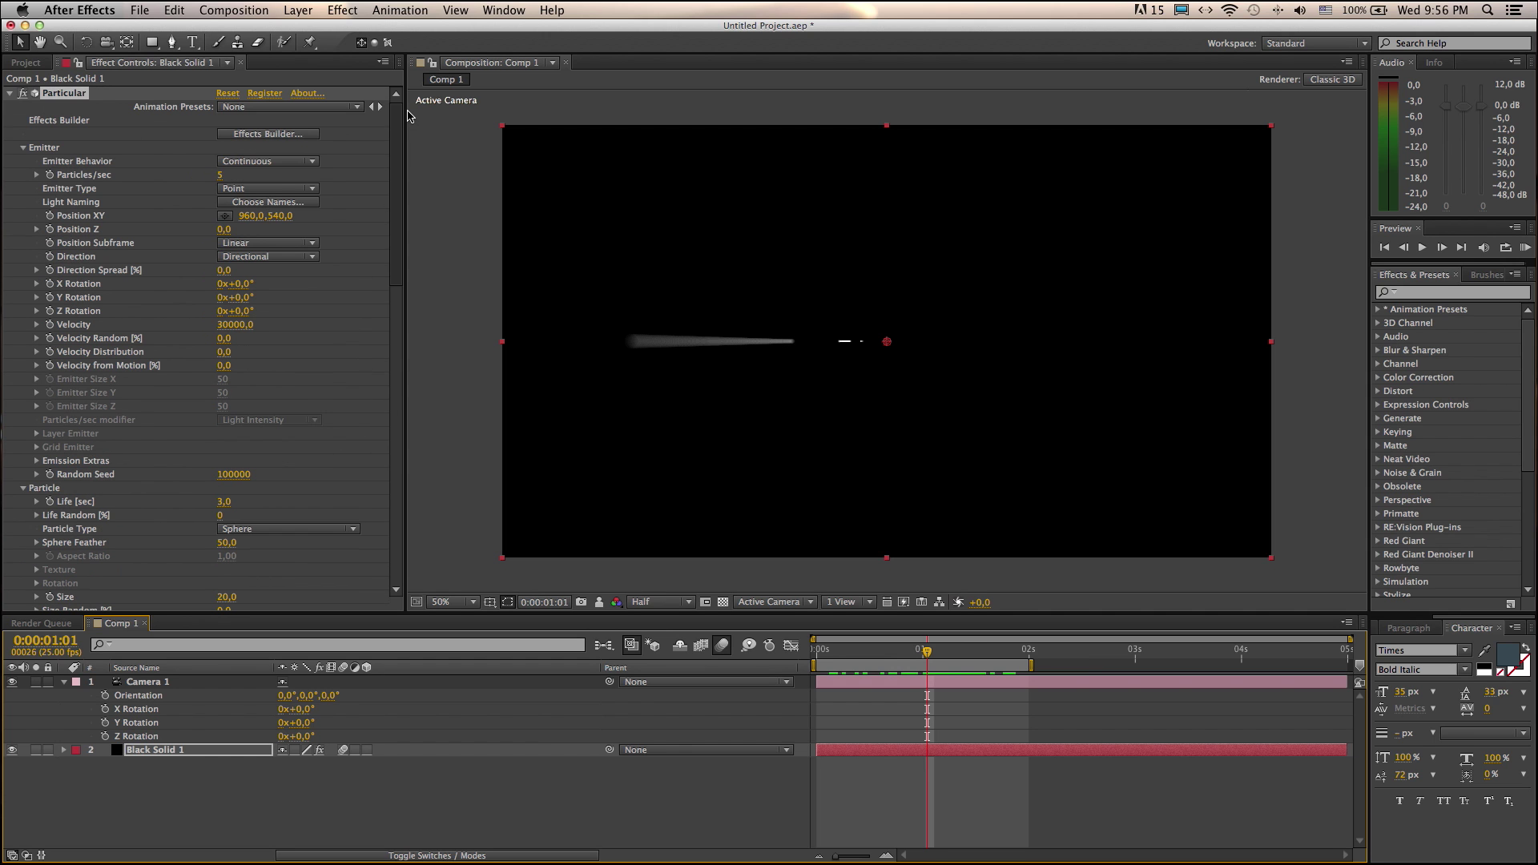
Collapse Particular and Levels, then drag Stylize > Glow from a 'glow' search onto the solid.
{"action": "left_click", "coordinate": [10, 94]}
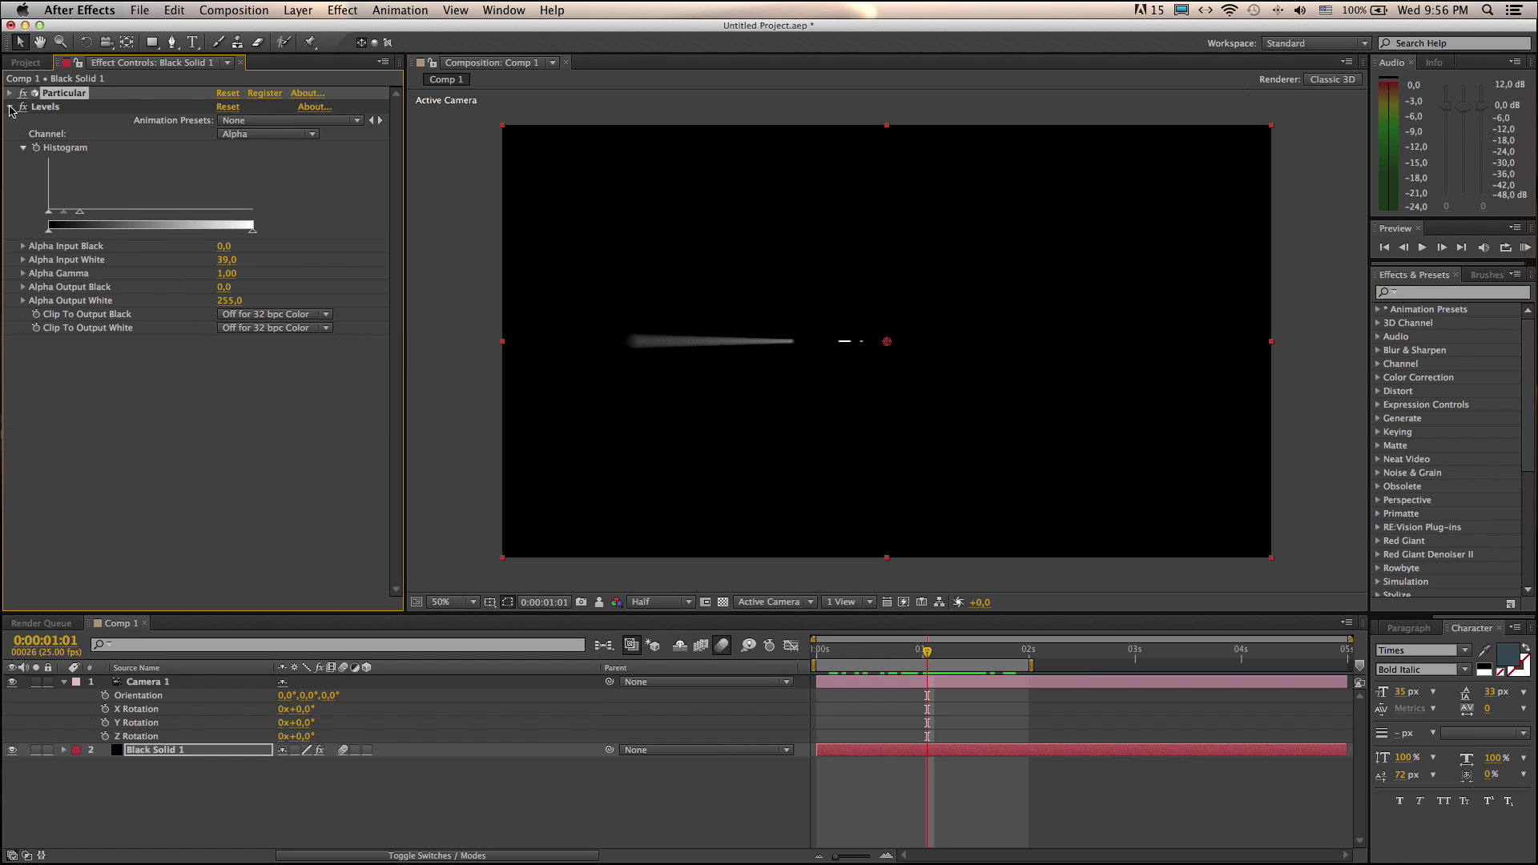
{"action": "left_click", "coordinate": [10, 107]}
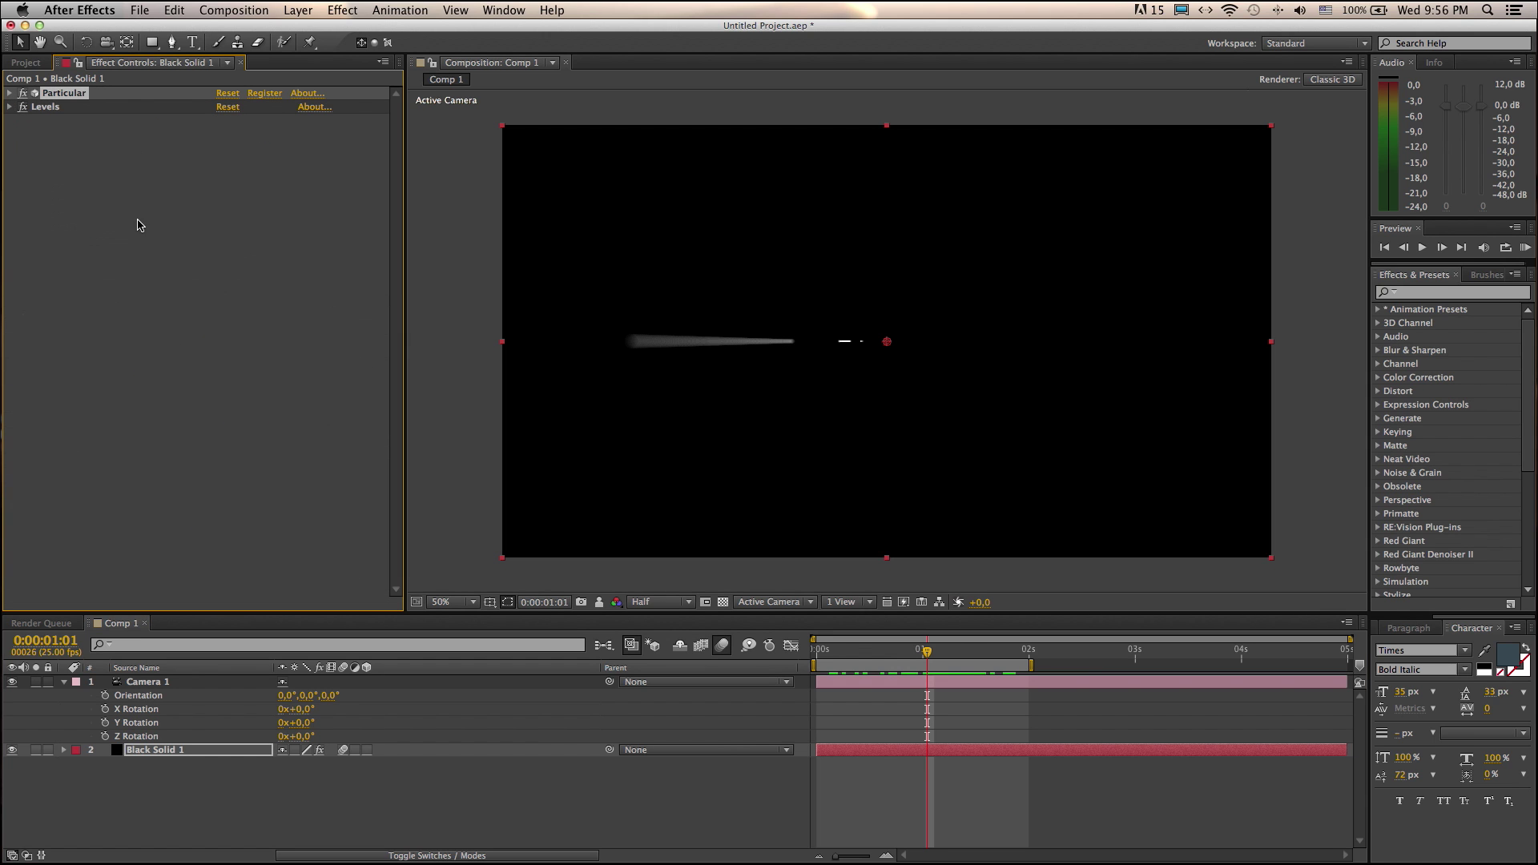
{"action": "left_click", "coordinate": [1416, 293]}
{"action": "type", "text": "glow"}
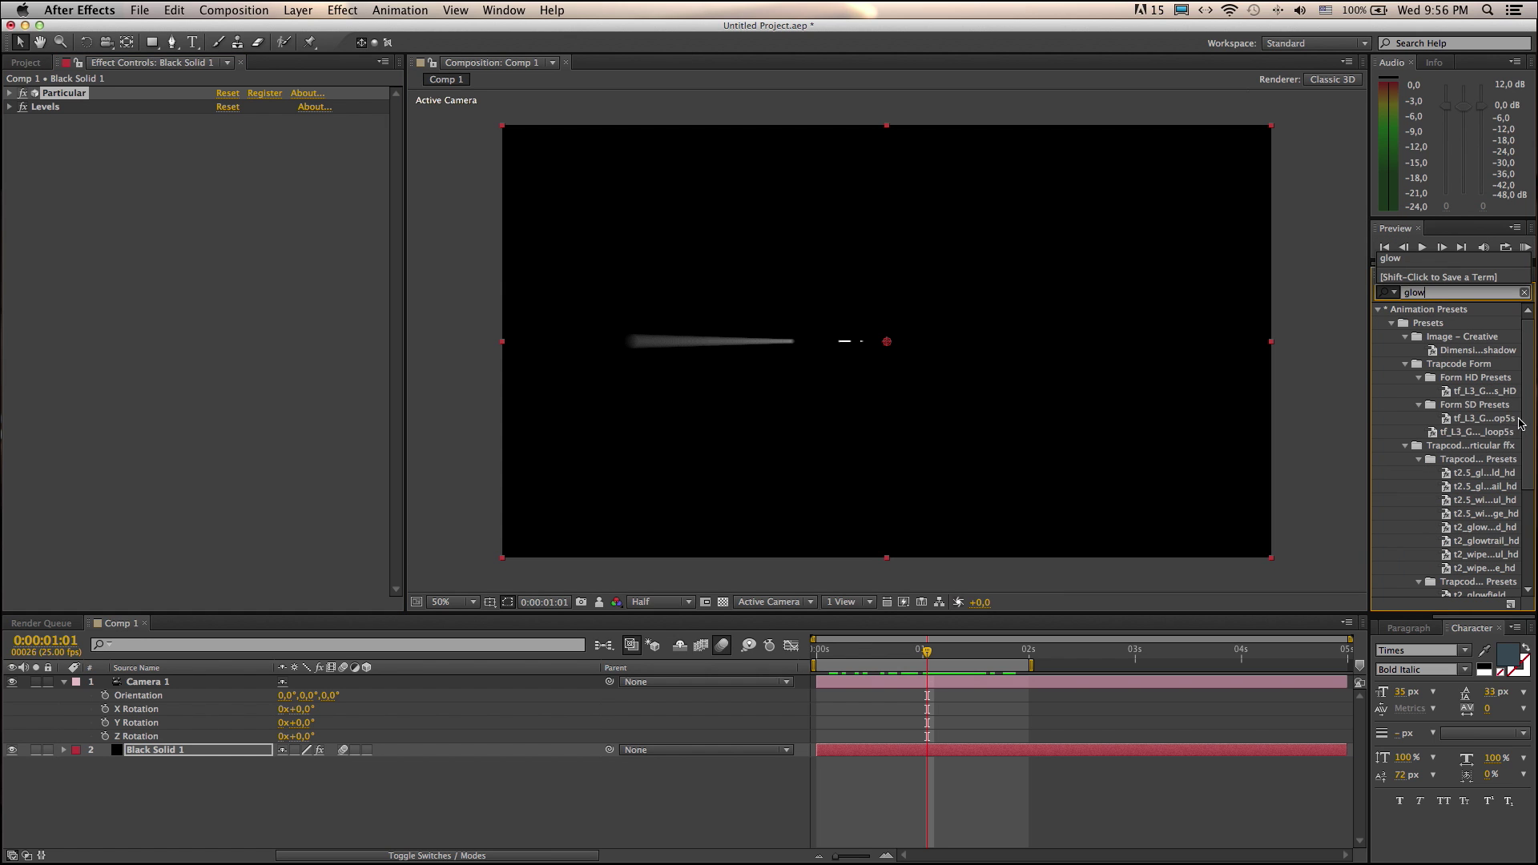
{"action": "scroll", "coordinate": [1502, 481], "scroll_direction": "down", "scroll_amount": 5}
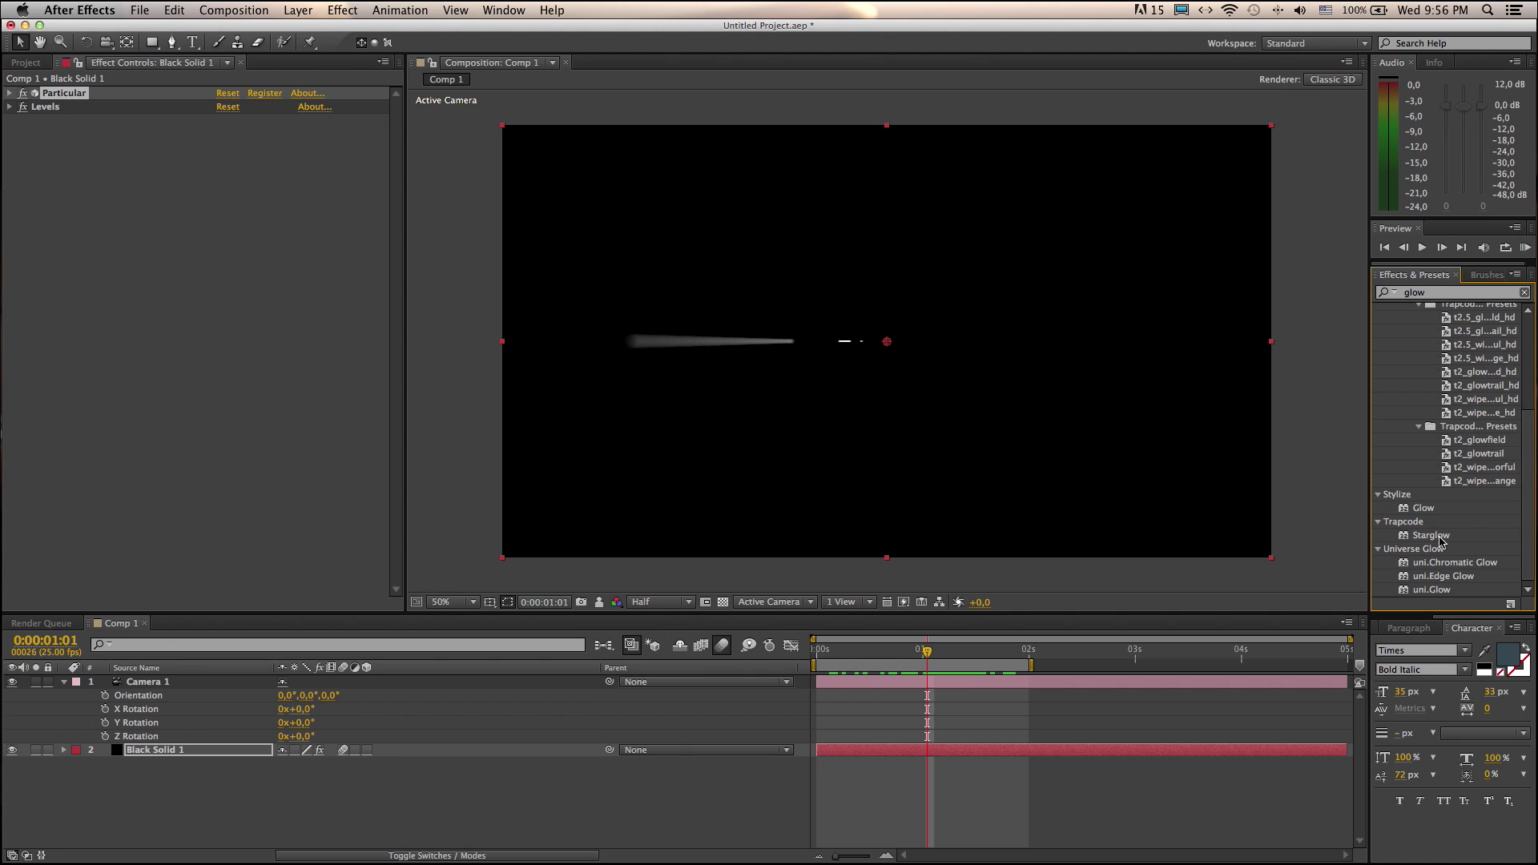
{"action": "left_click", "coordinate": [1423, 508]}
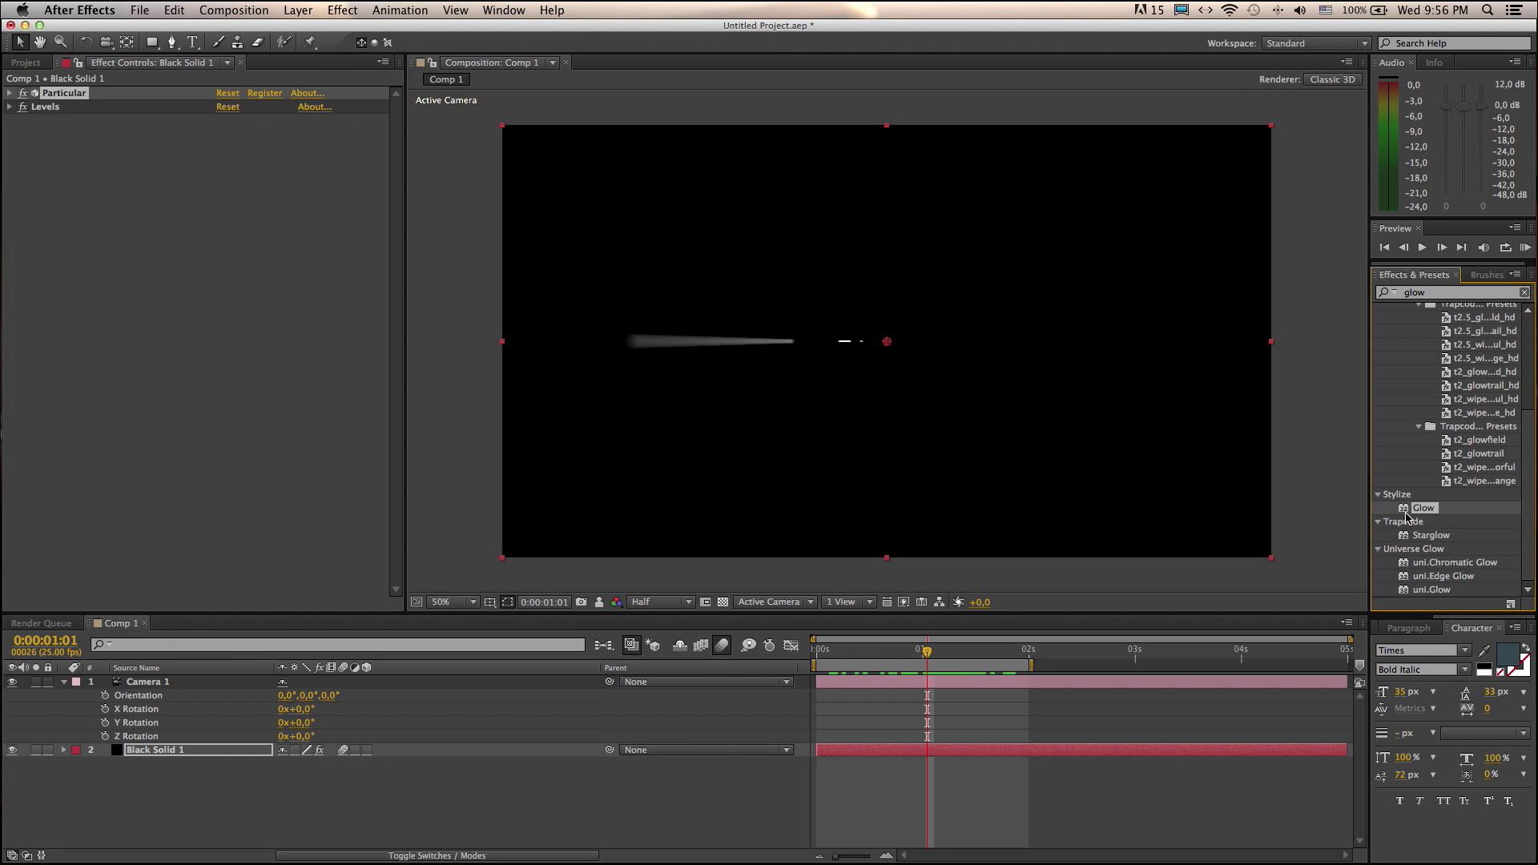
{"action": "left_click_drag", "start_coordinate": [1406, 510], "coordinate": [151, 285]}
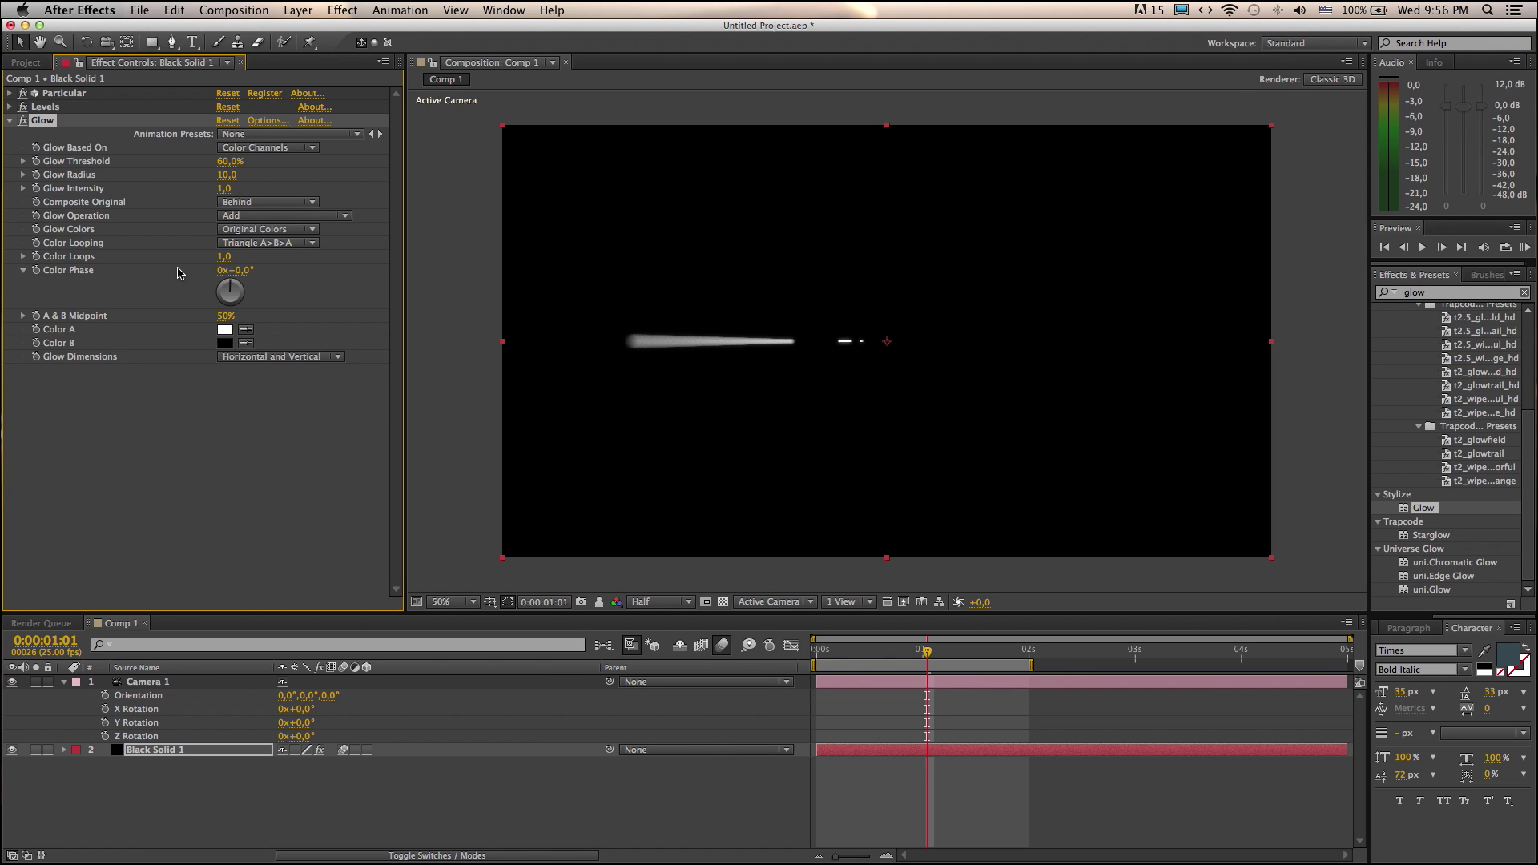
Switch Glow Colors to A & B Colors and pick orange for Color A.
{"action": "left_click", "coordinate": [257, 235]}
{"action": "left_click", "coordinate": [263, 262]}
{"action": "left_click", "coordinate": [223, 331]}
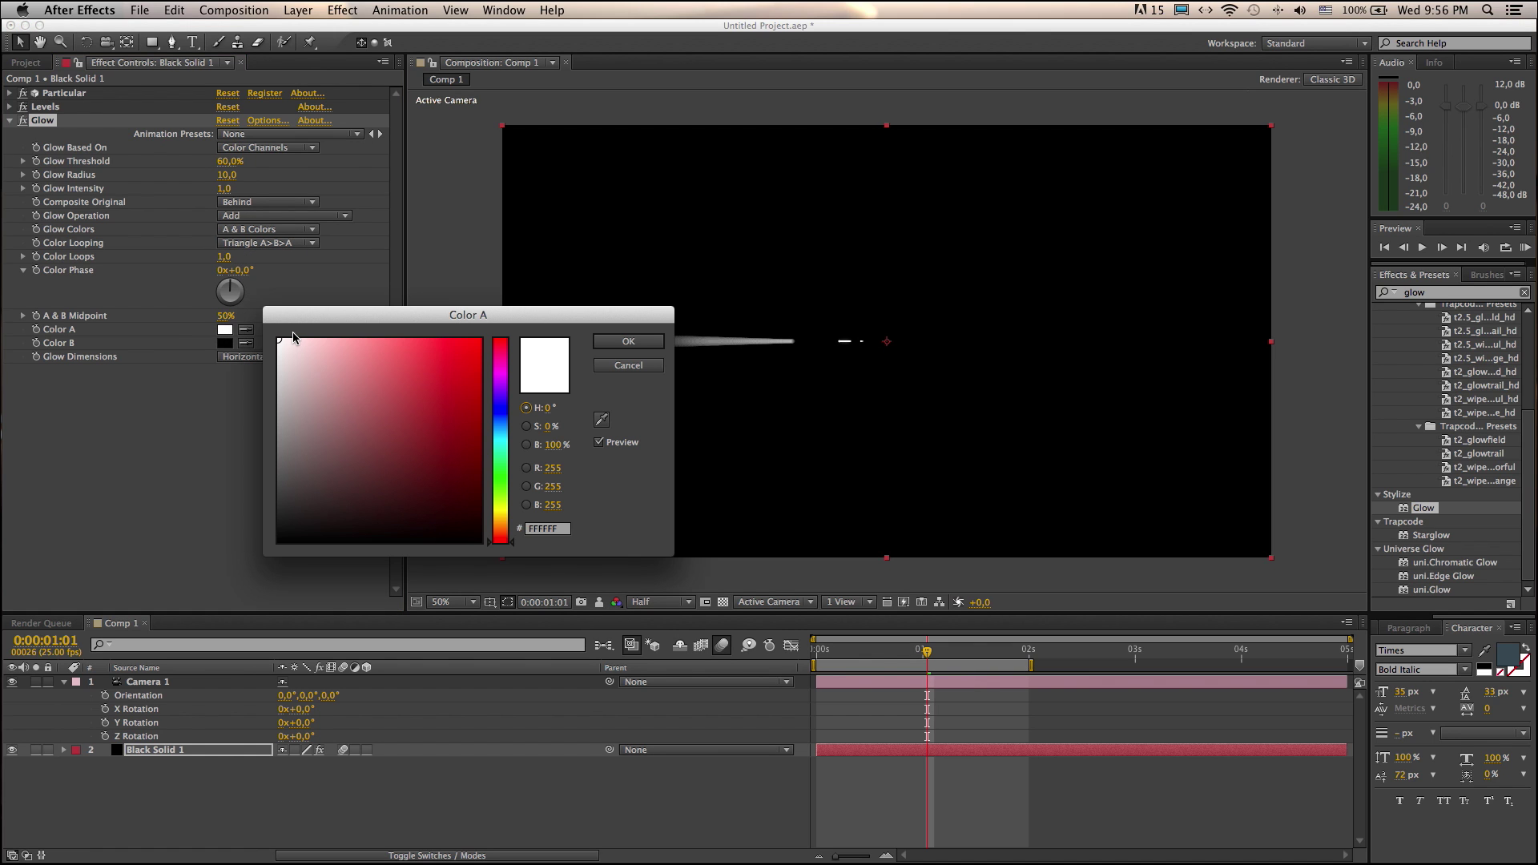
{"action": "mouse_move", "coordinate": [503, 531]}
{"action": "left_mouse_down"}
{"action": "mouse_move", "coordinate": [506, 510]}
{"action": "mouse_move", "coordinate": [508, 524]}
{"action": "left_mouse_up"}
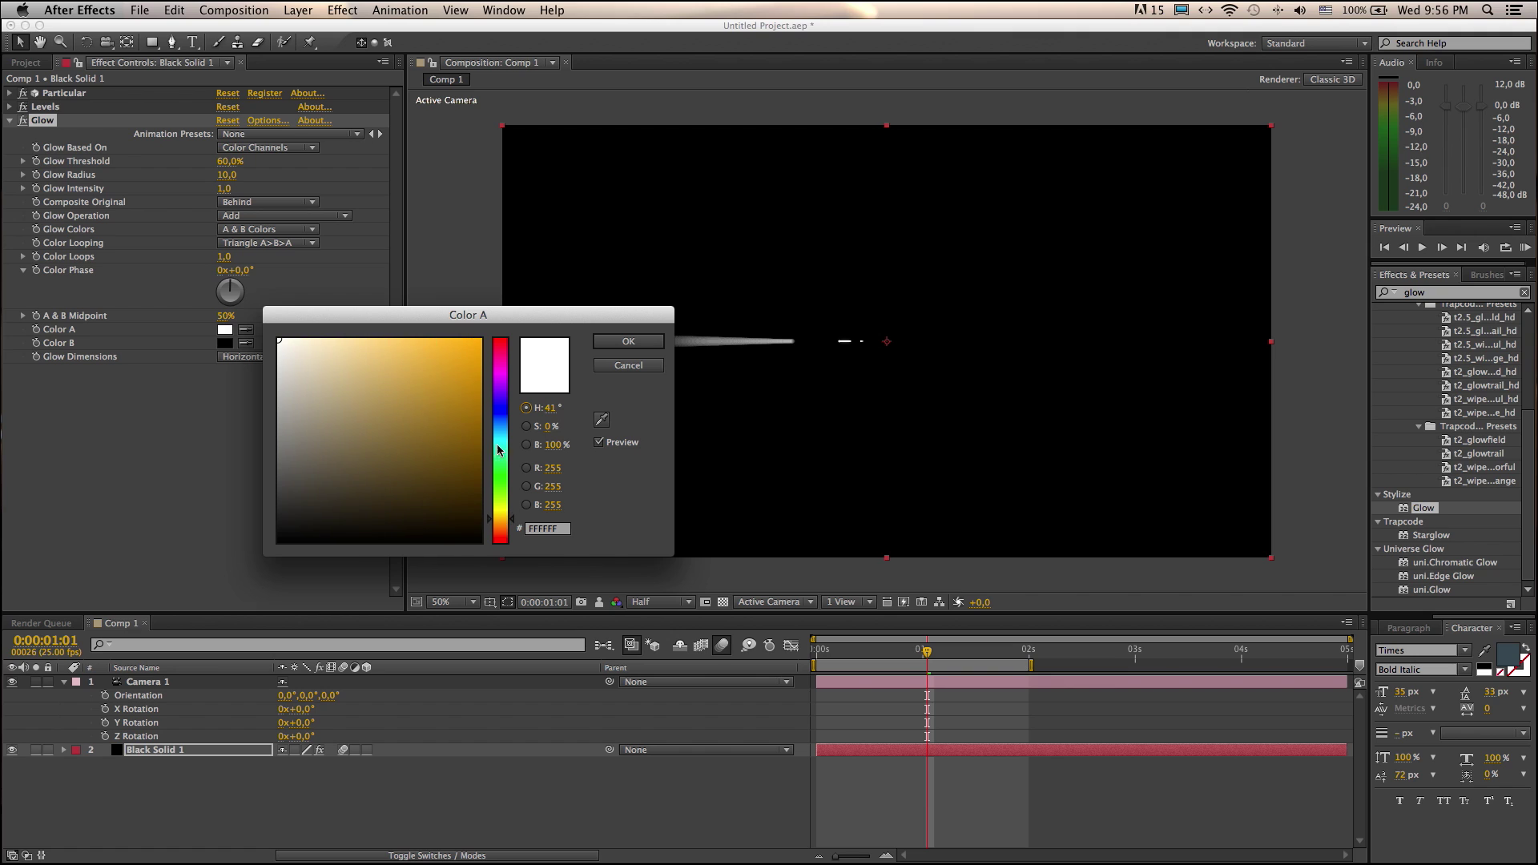
{"action": "left_click_drag", "start_coordinate": [398, 343], "coordinate": [408, 342]}
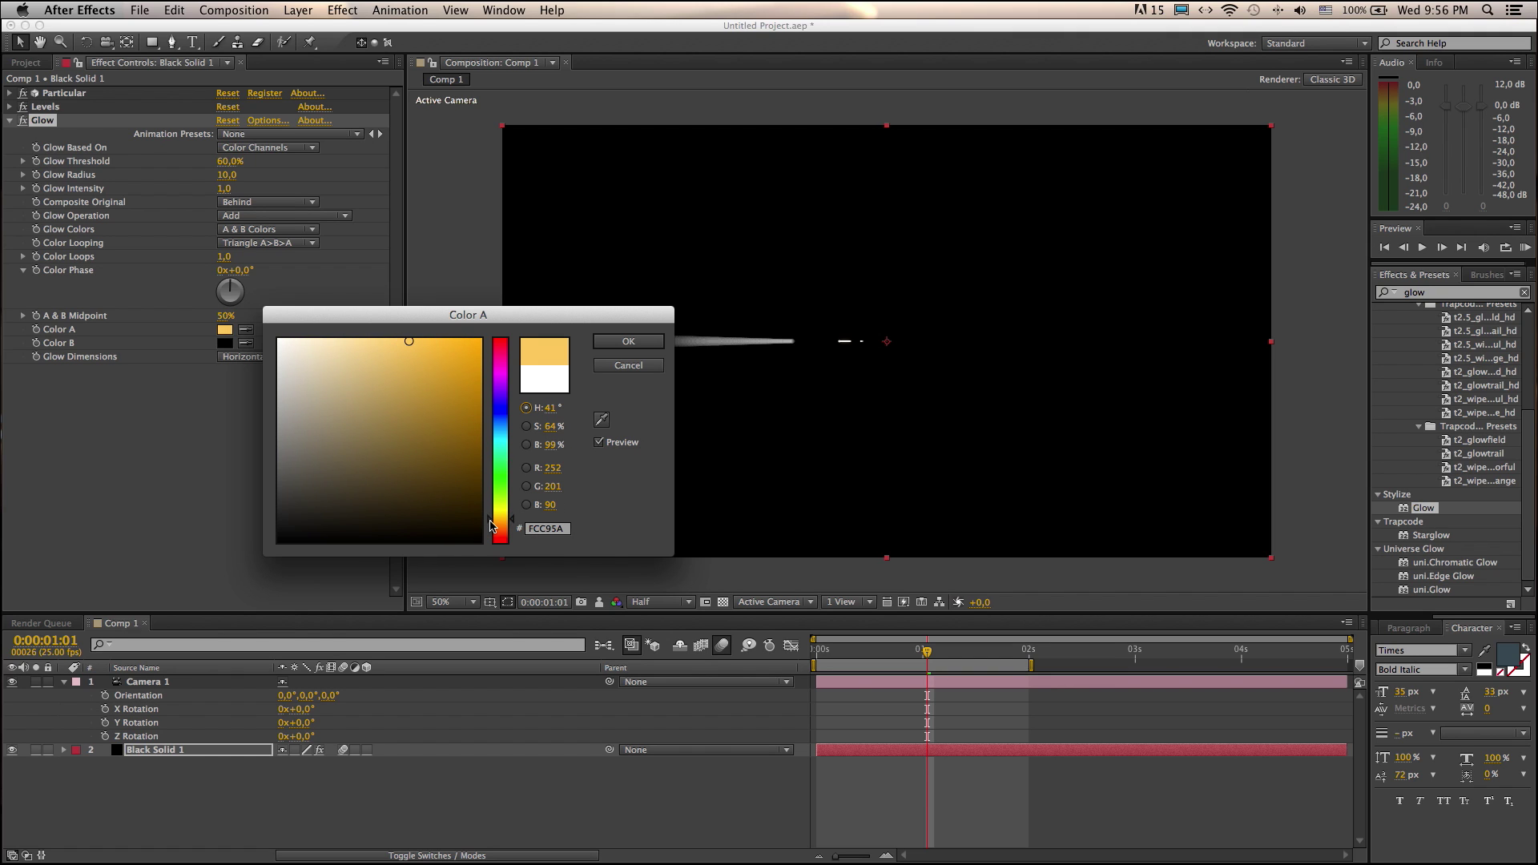
{"action": "left_click_drag", "start_coordinate": [491, 526], "coordinate": [491, 530]}
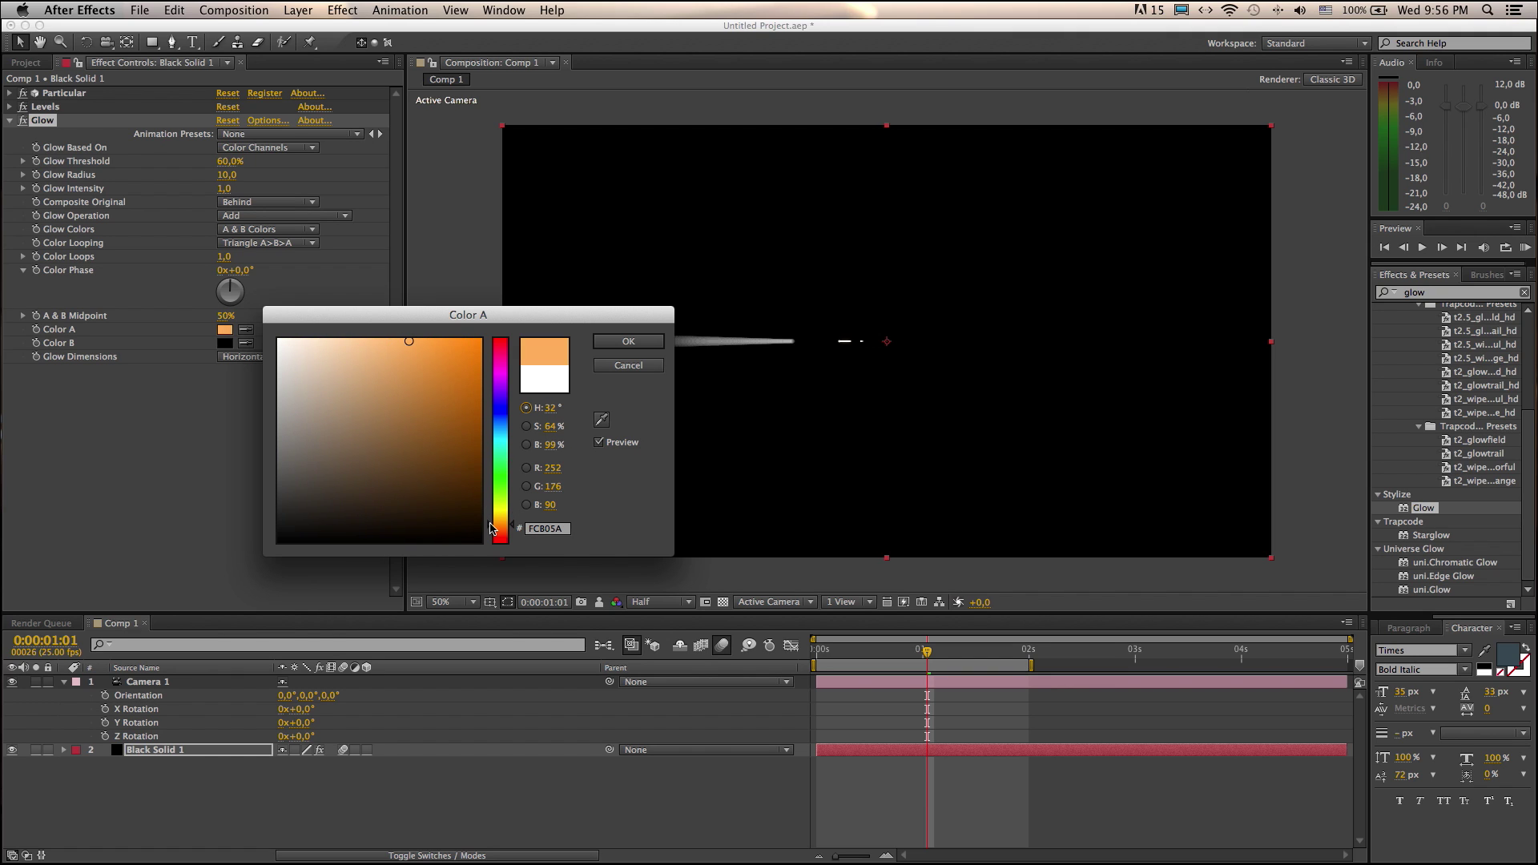
{"action": "left_click", "coordinate": [627, 342]}
Pick a deep red for Glow Color B.
{"action": "left_click", "coordinate": [226, 344]}
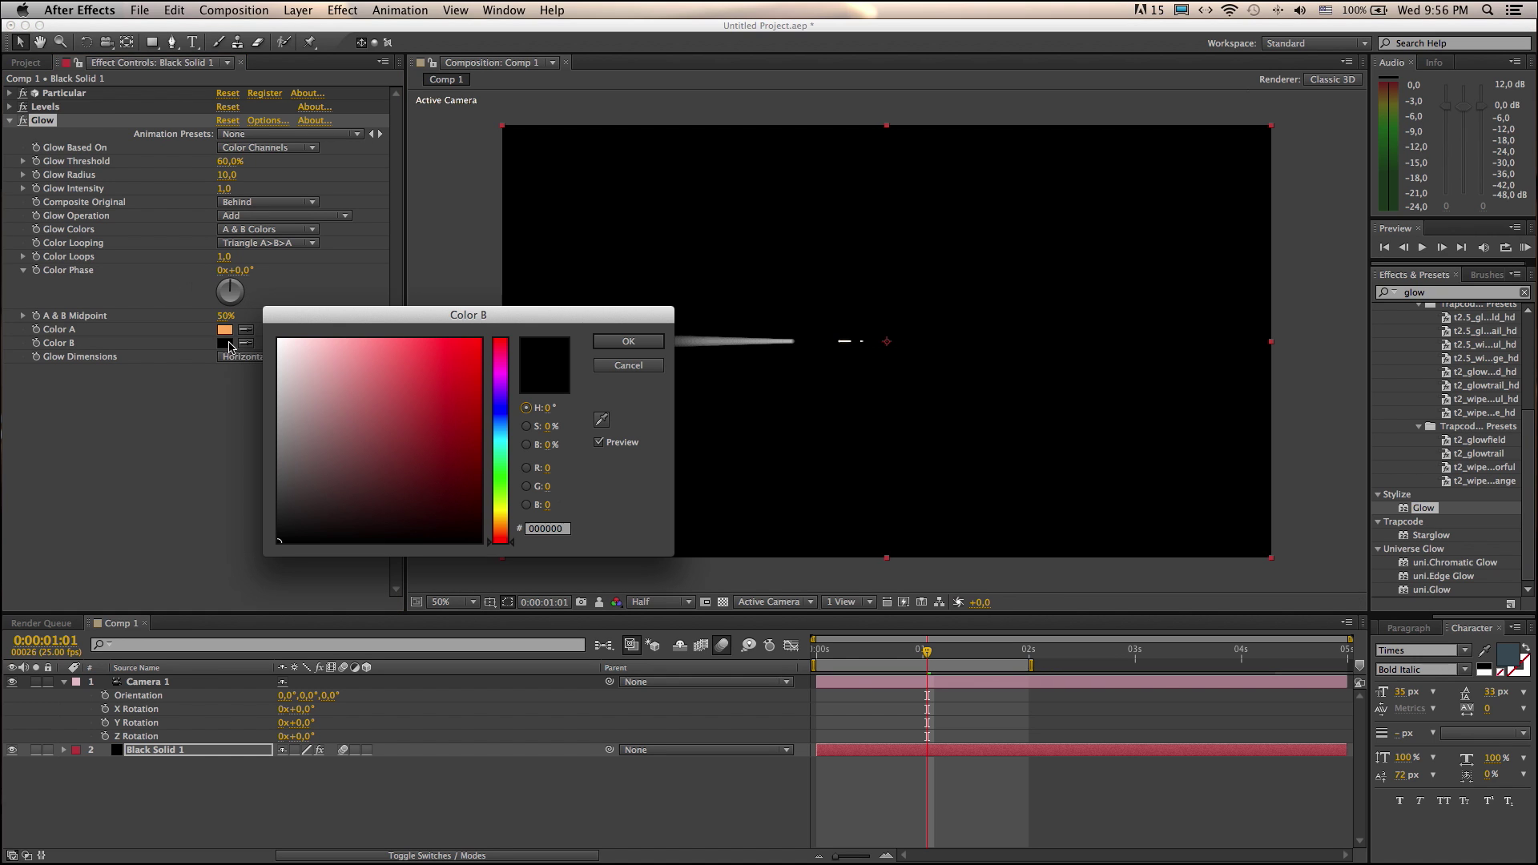
{"action": "left_click_drag", "start_coordinate": [494, 536], "coordinate": [500, 539]}
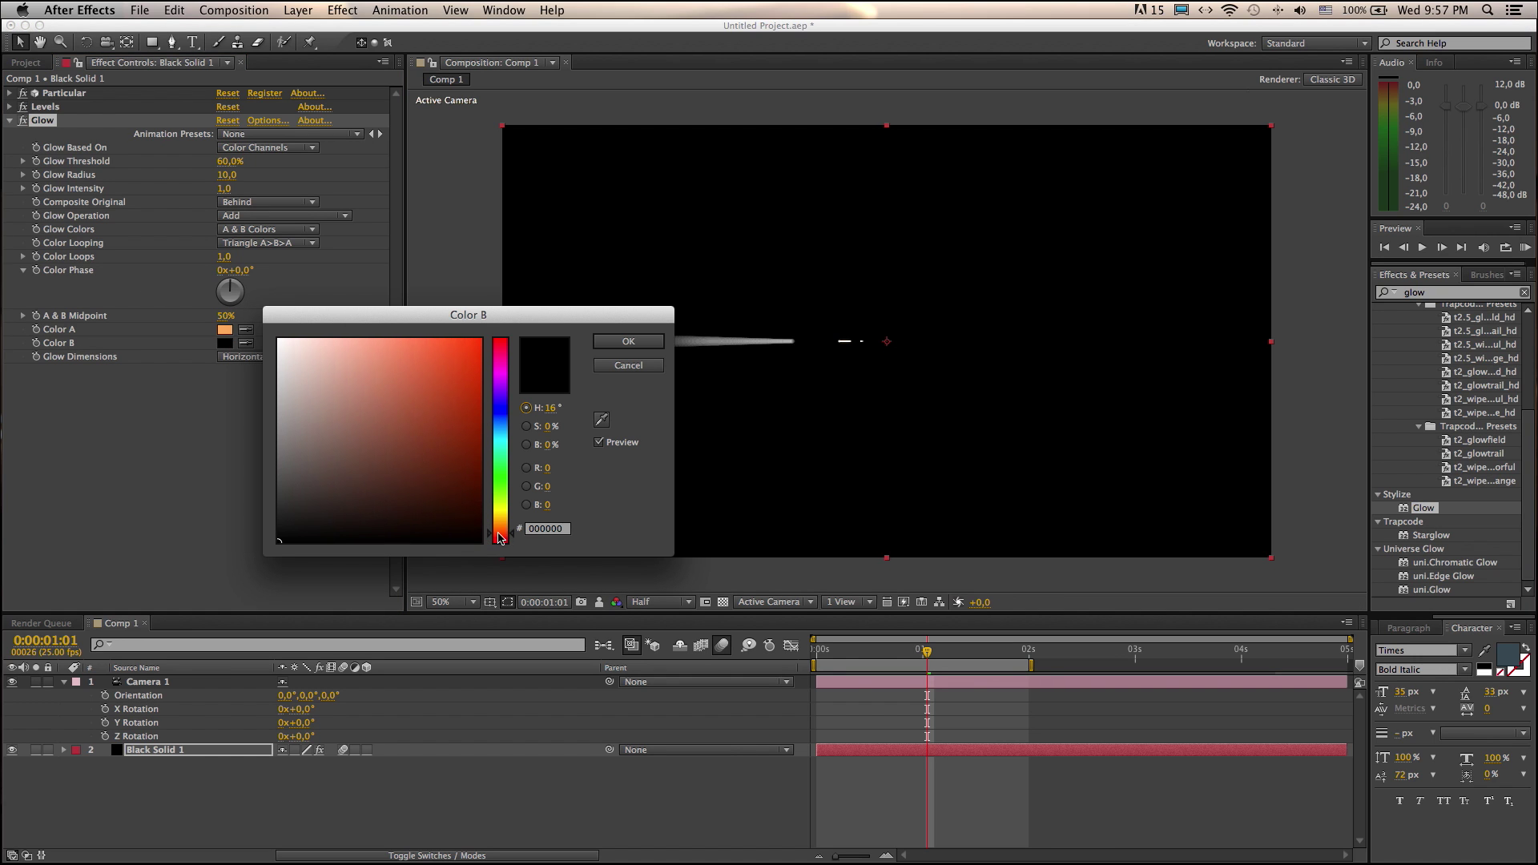
{"action": "left_click", "coordinate": [468, 392]}
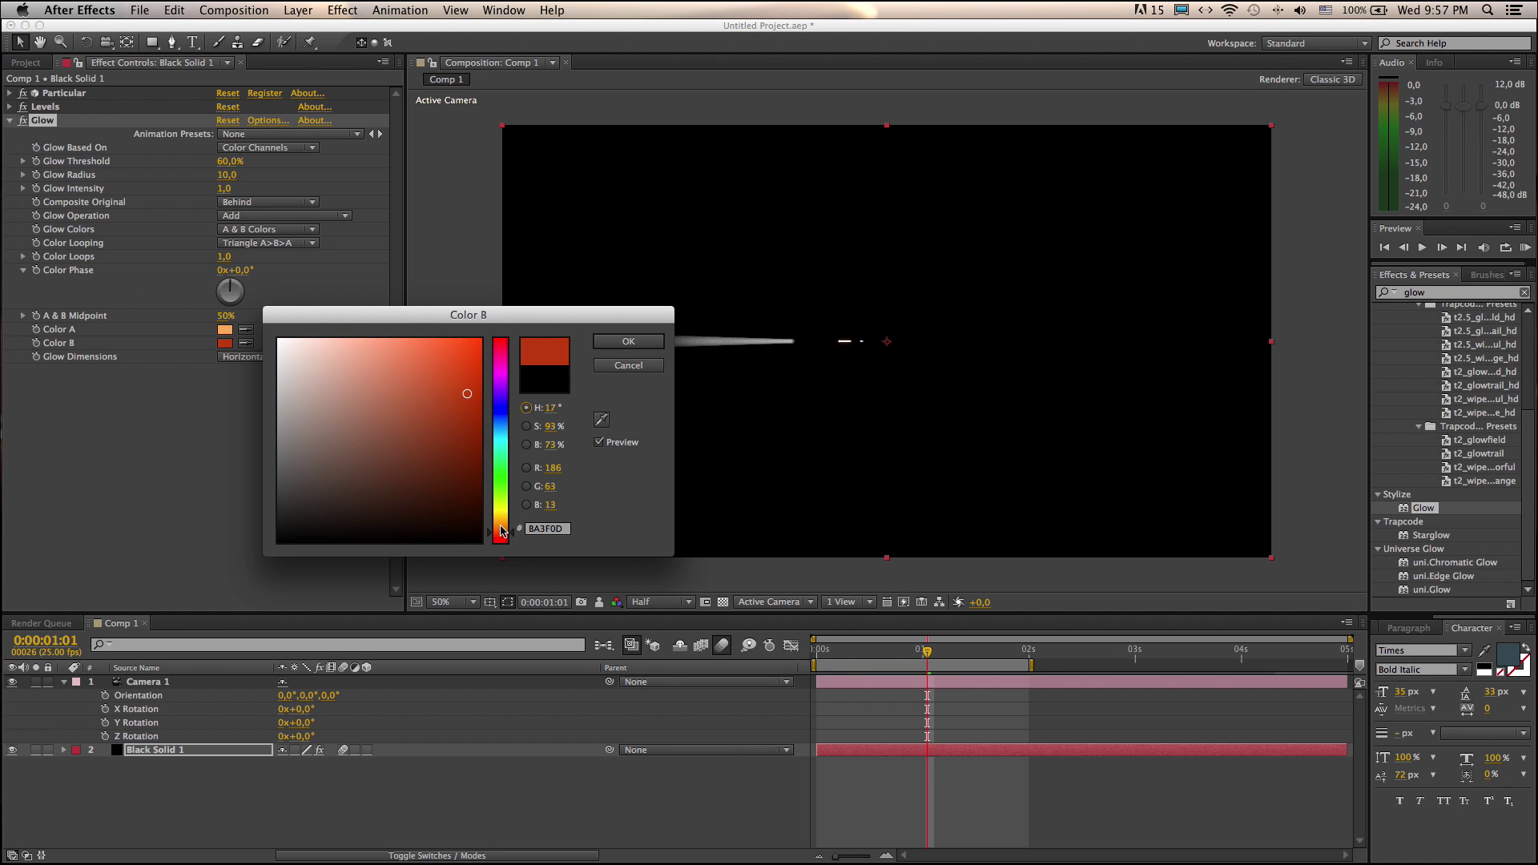
{"action": "left_click_drag", "start_coordinate": [498, 533], "coordinate": [492, 539]}
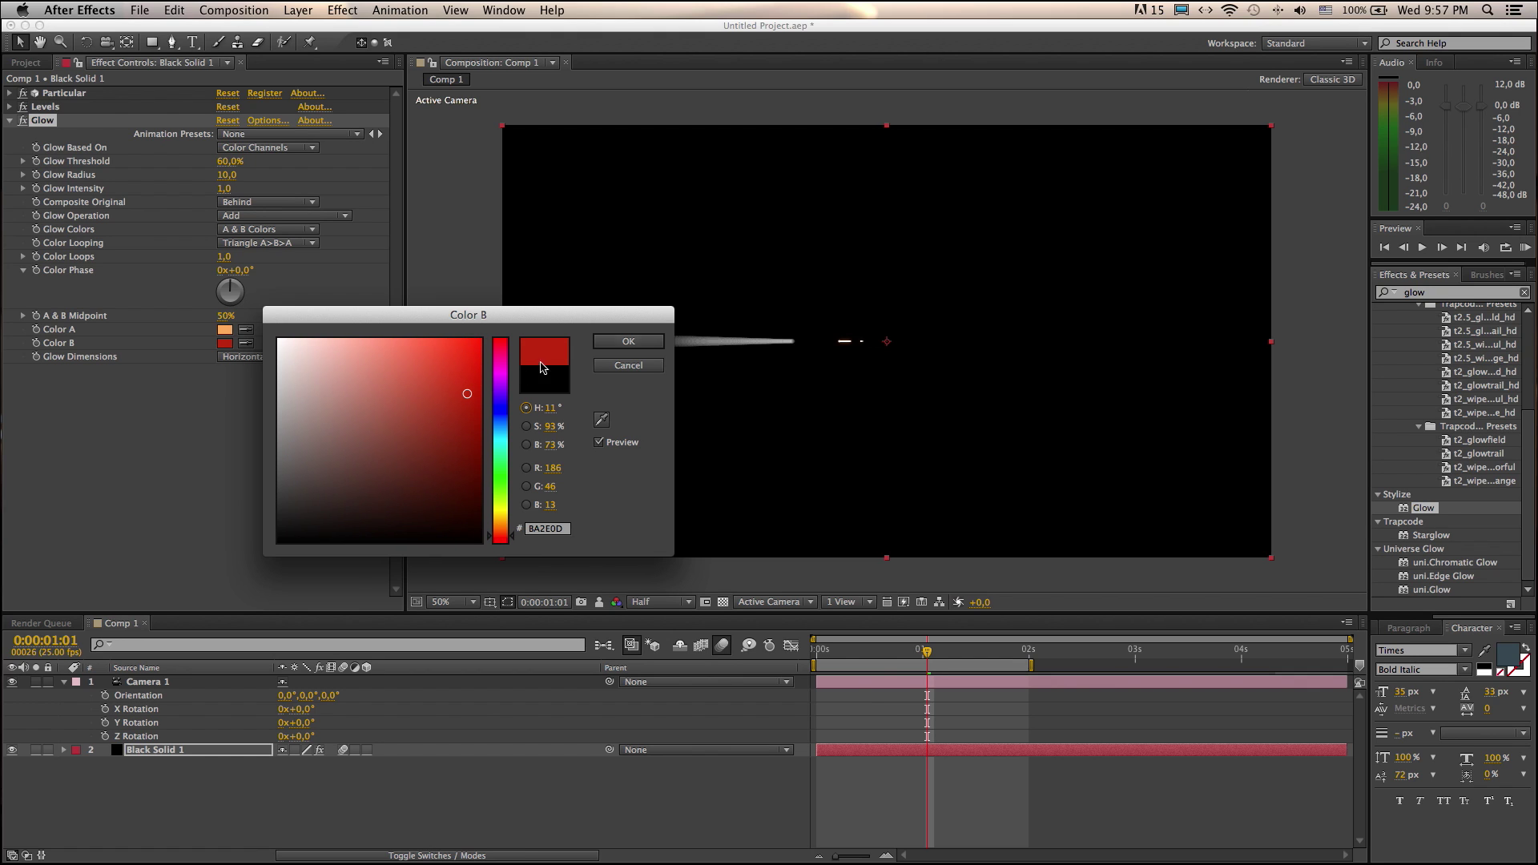
{"action": "left_click", "coordinate": [624, 342]}
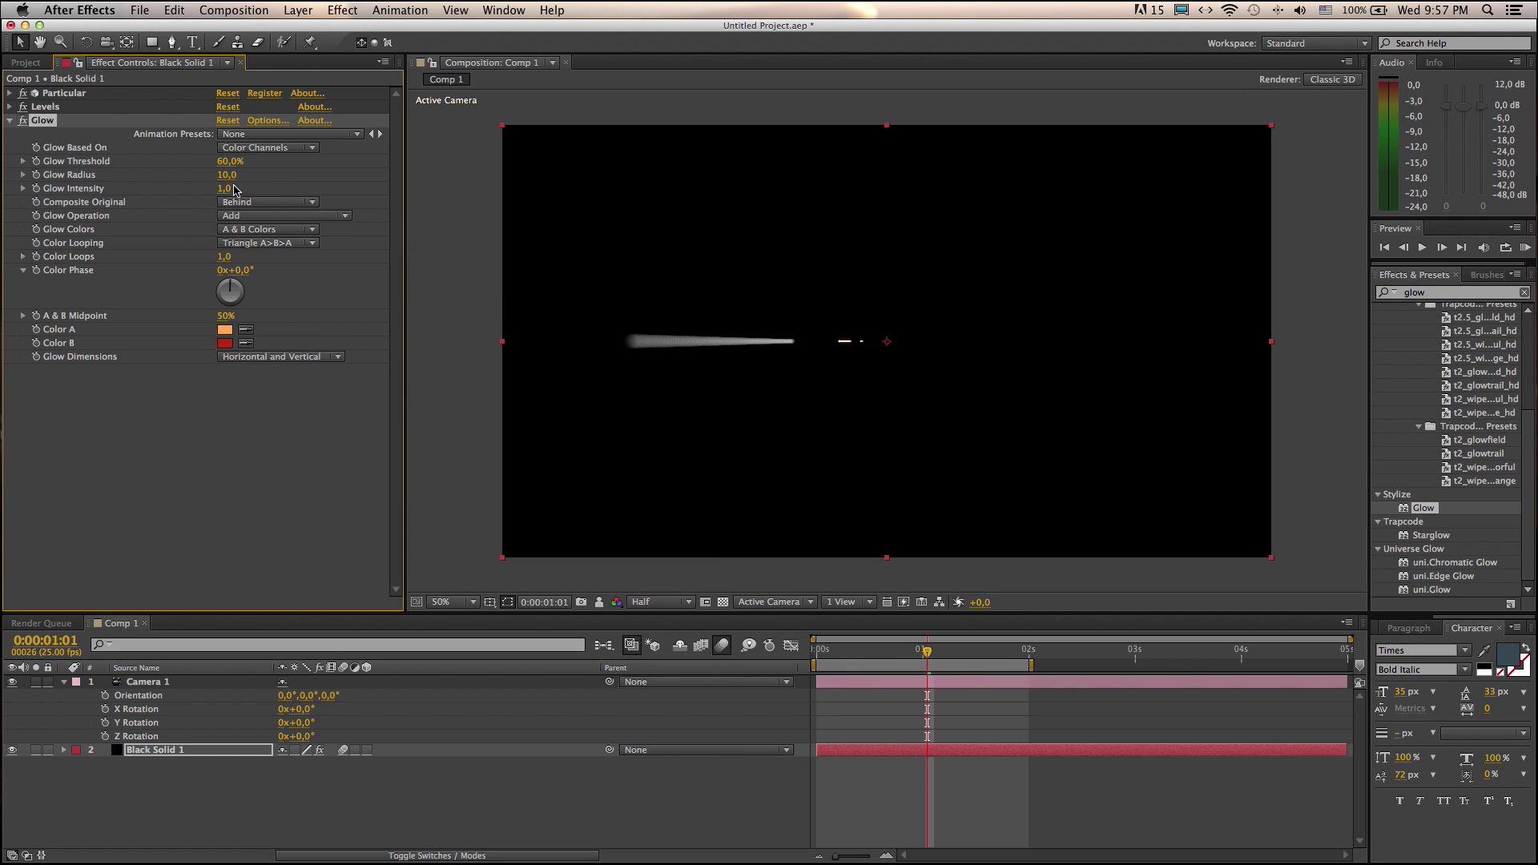
{"action": "type", "text": "3"}
Tune Glow to Threshold 26.7%, Radius 24 and Intensity 2.7, then select the Glow effect.
{"action": "key", "text": "Return"}
{"action": "left_click_drag", "start_coordinate": [214, 160], "coordinate": [163, 160]}
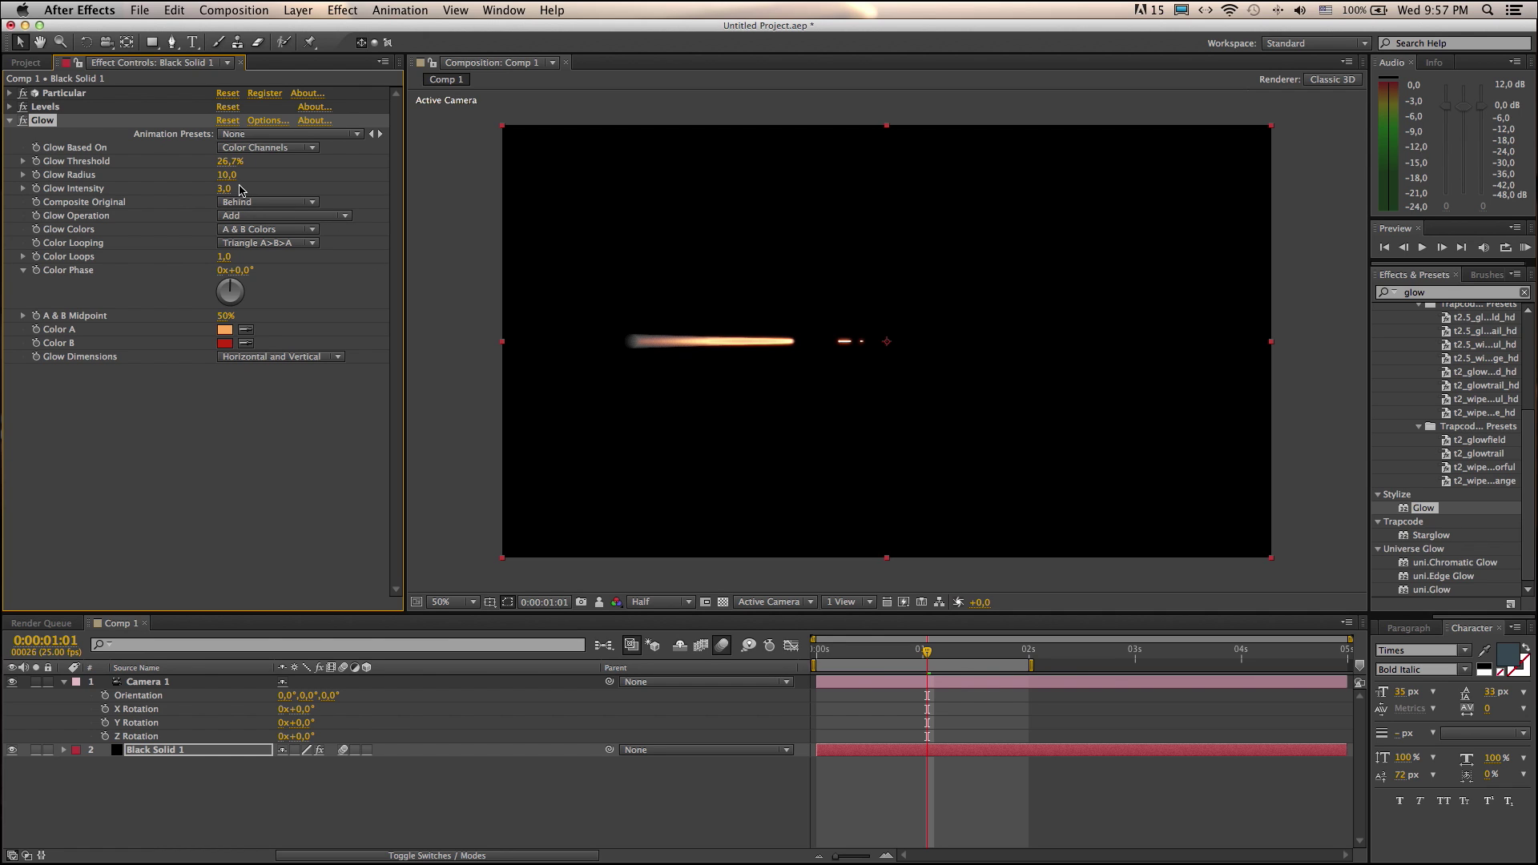
{"action": "left_click_drag", "start_coordinate": [227, 175], "coordinate": [236, 173]}
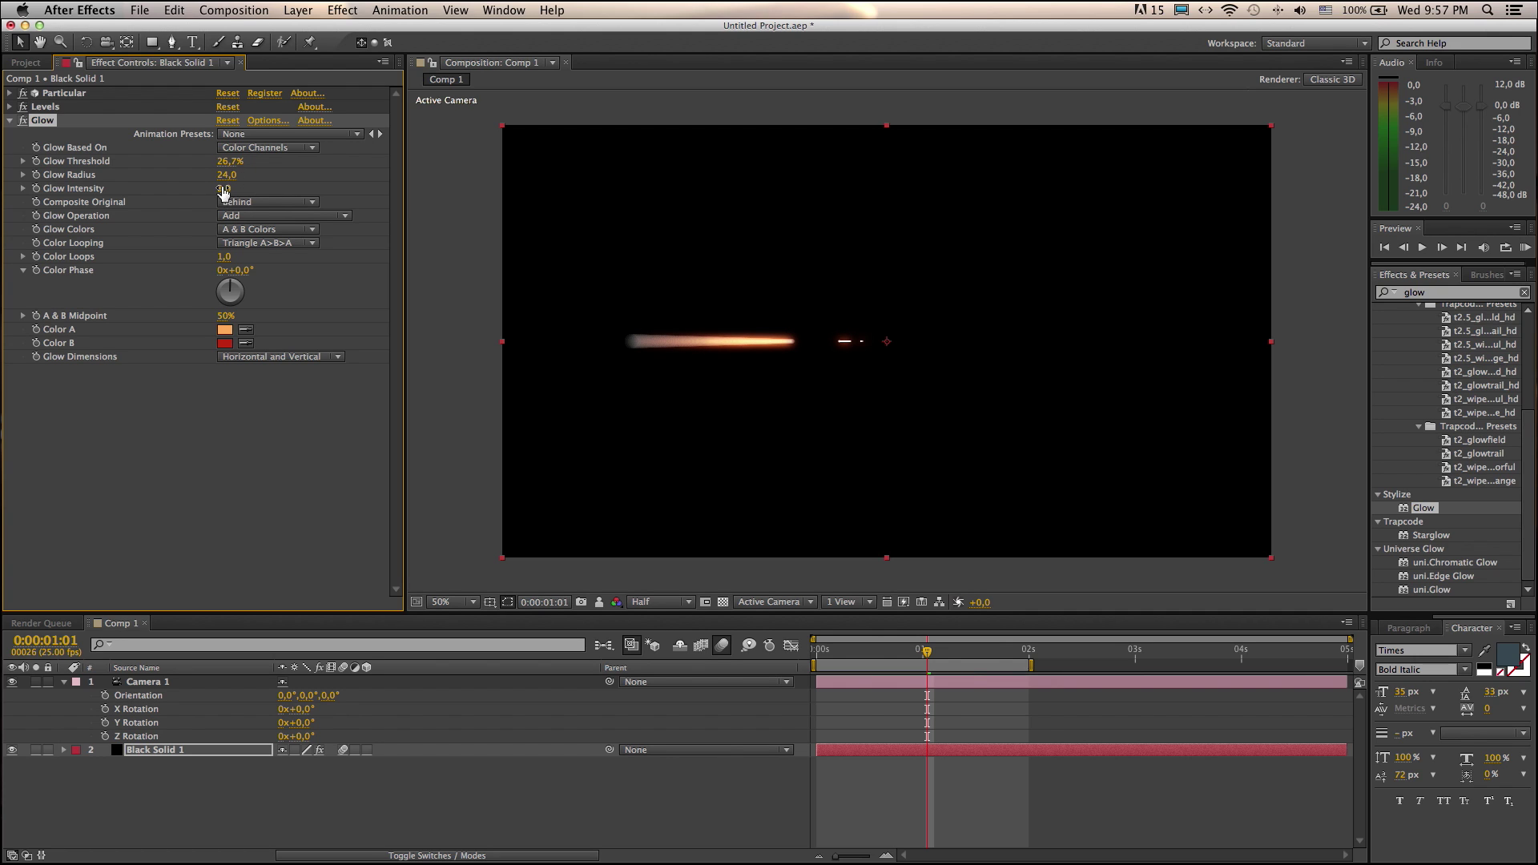
{"action": "left_click_drag", "start_coordinate": [224, 187], "coordinate": [238, 187]}
{"action": "left_click_drag", "start_coordinate": [190, 178], "coordinate": [178, 177]}
{"action": "left_click", "coordinate": [119, 441]}
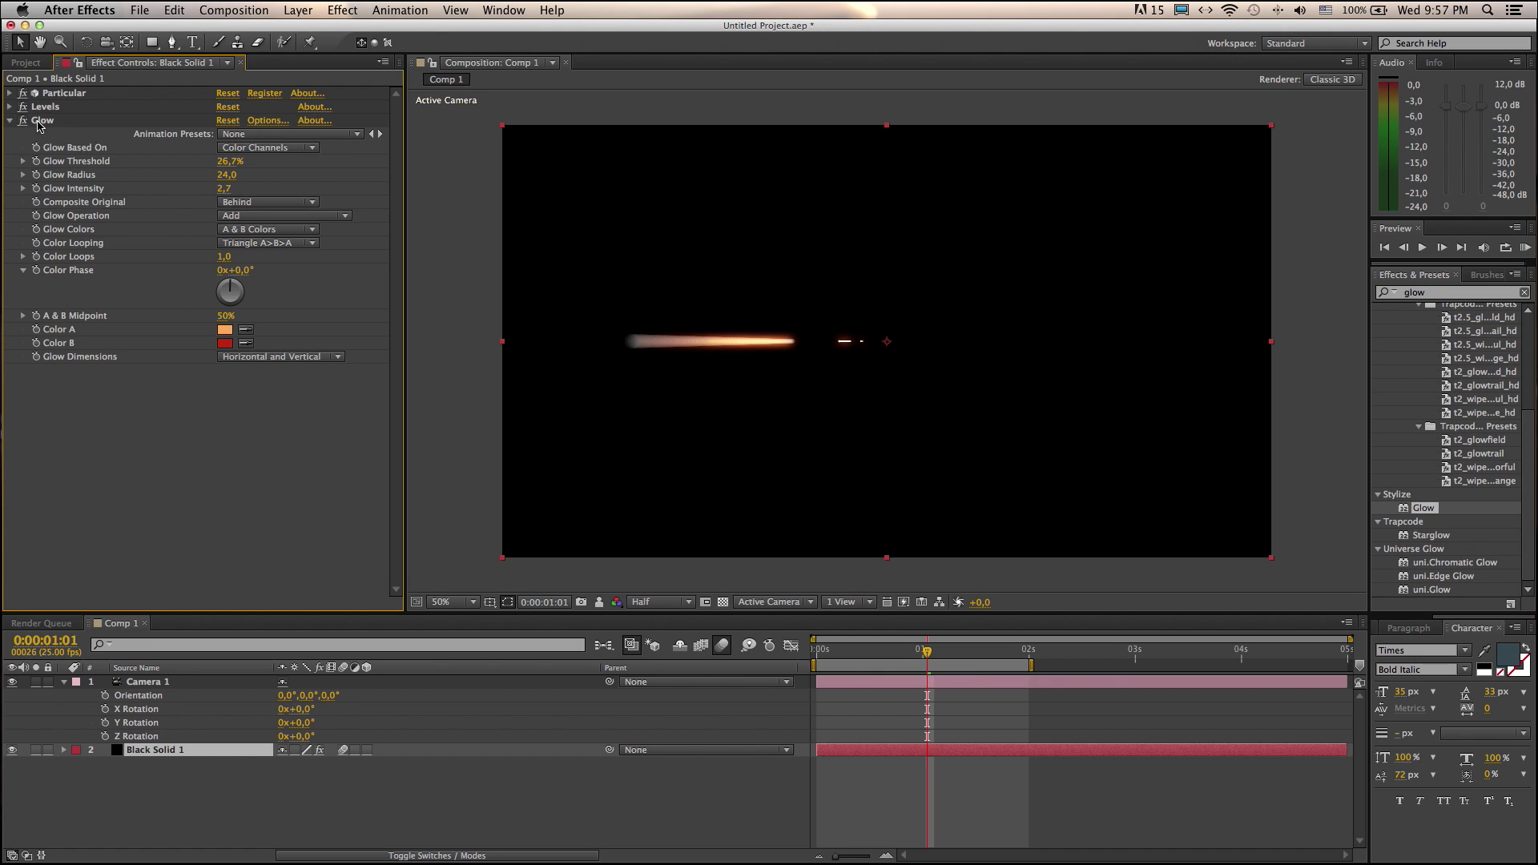
{"action": "left_click", "coordinate": [40, 122]}
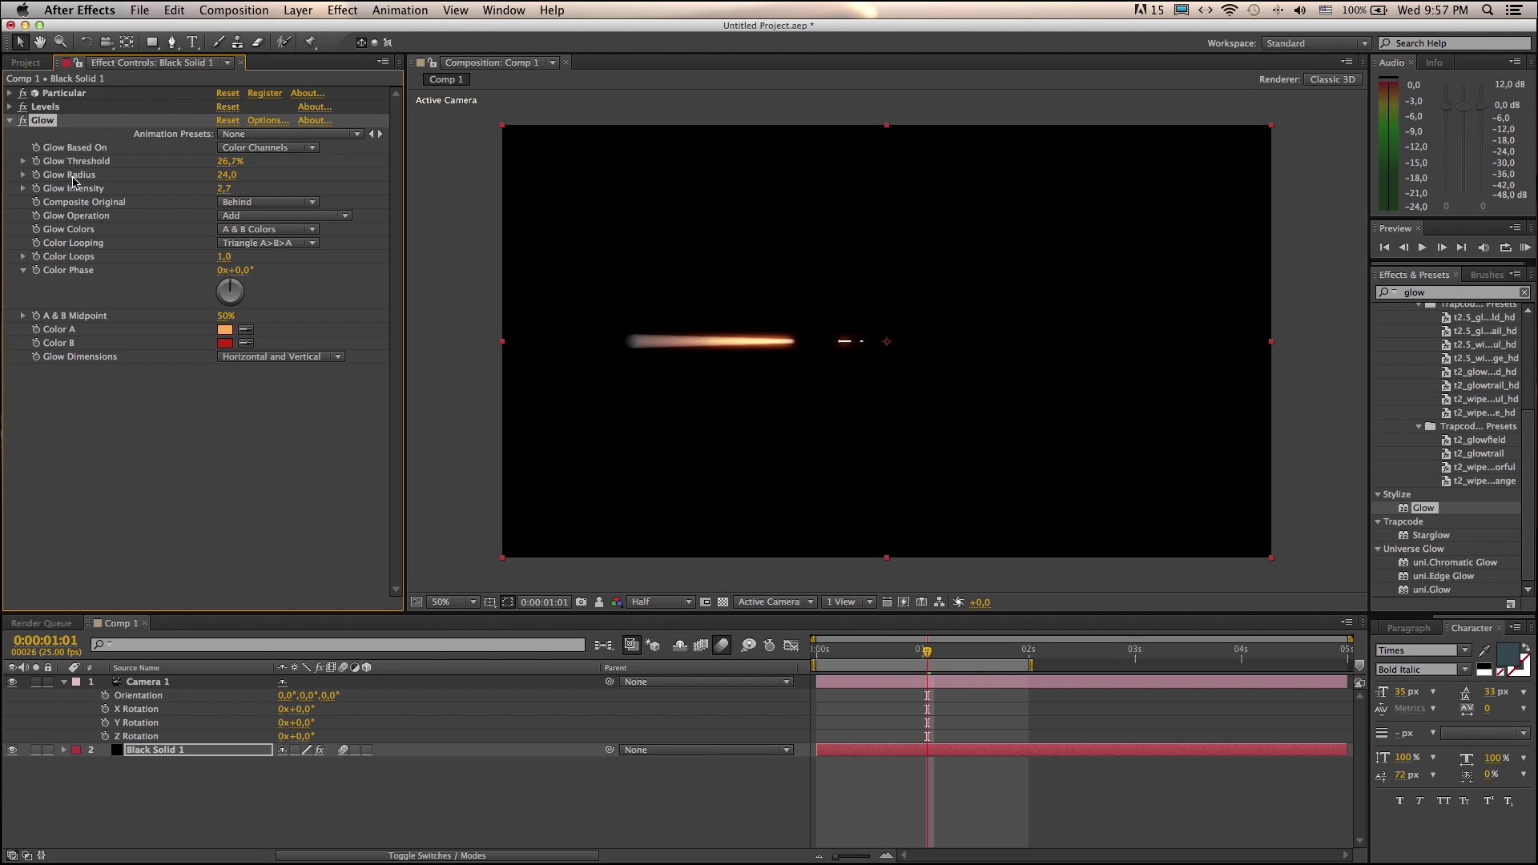
Duplicate the Glow as Glow 2 with radius 129 and intensity 1.7.
{"action": "key", "text": "ctrl+d"}
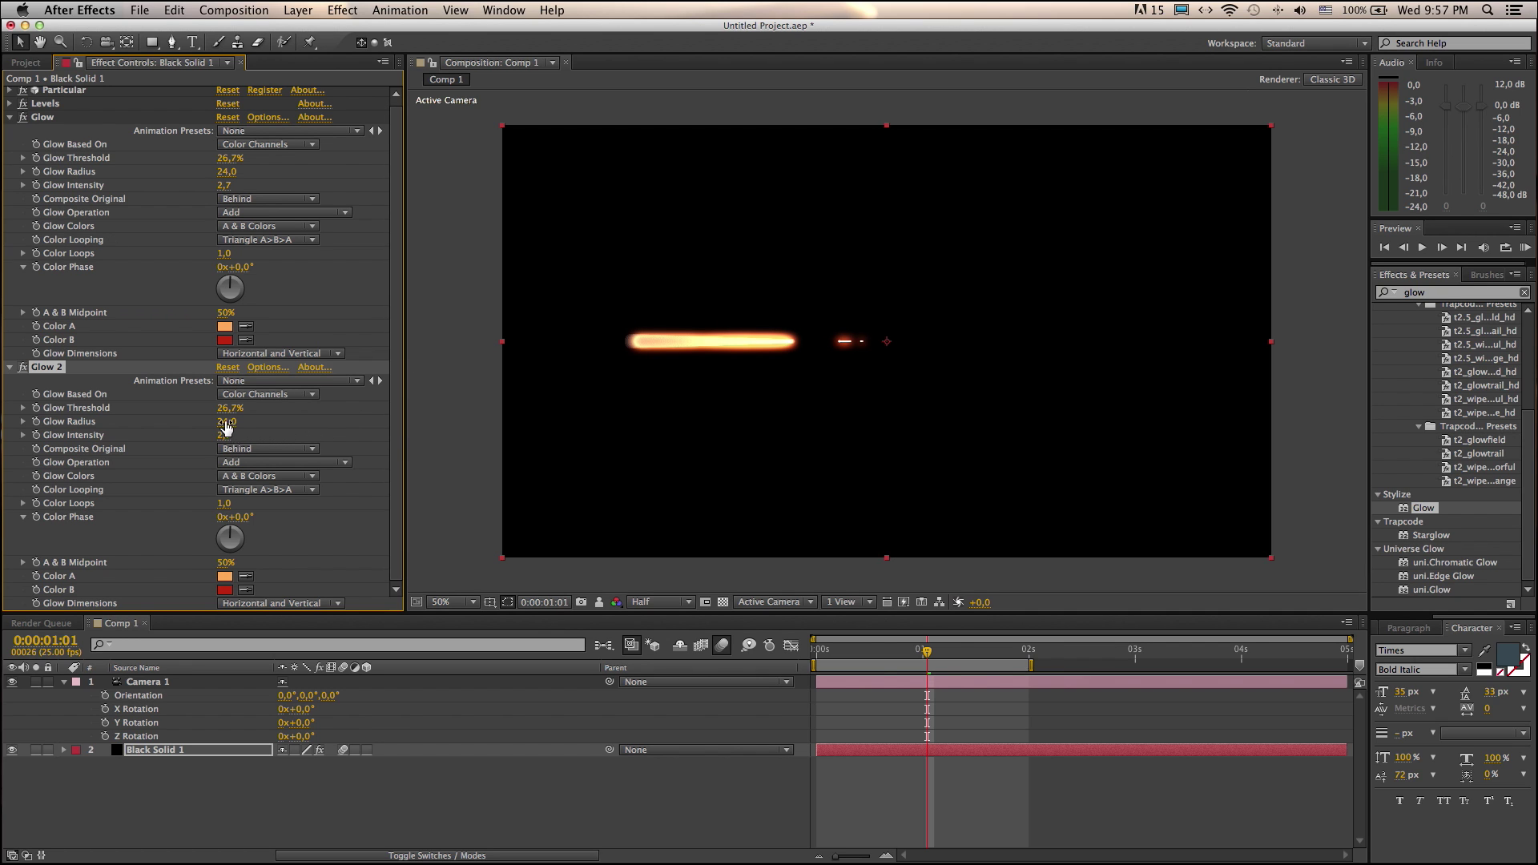
{"action": "mouse_move", "coordinate": [228, 422]}
{"action": "left_mouse_down"}
{"action": "mouse_move", "coordinate": [255, 423]}
{"action": "mouse_move", "coordinate": [240, 421]}
{"action": "left_mouse_up"}
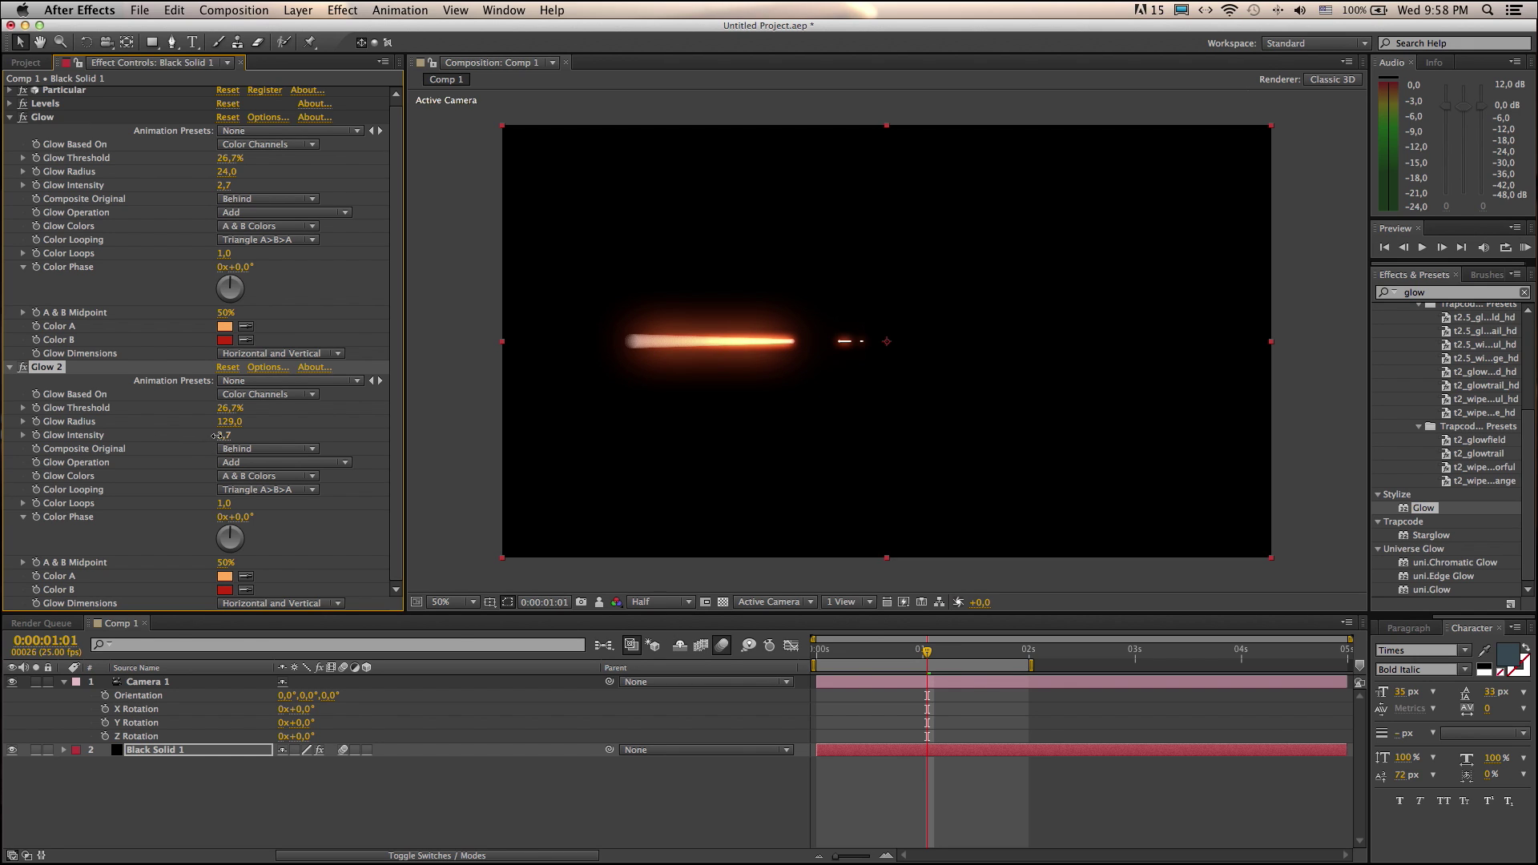
{"action": "left_click_drag", "start_coordinate": [194, 435], "coordinate": [153, 436]}
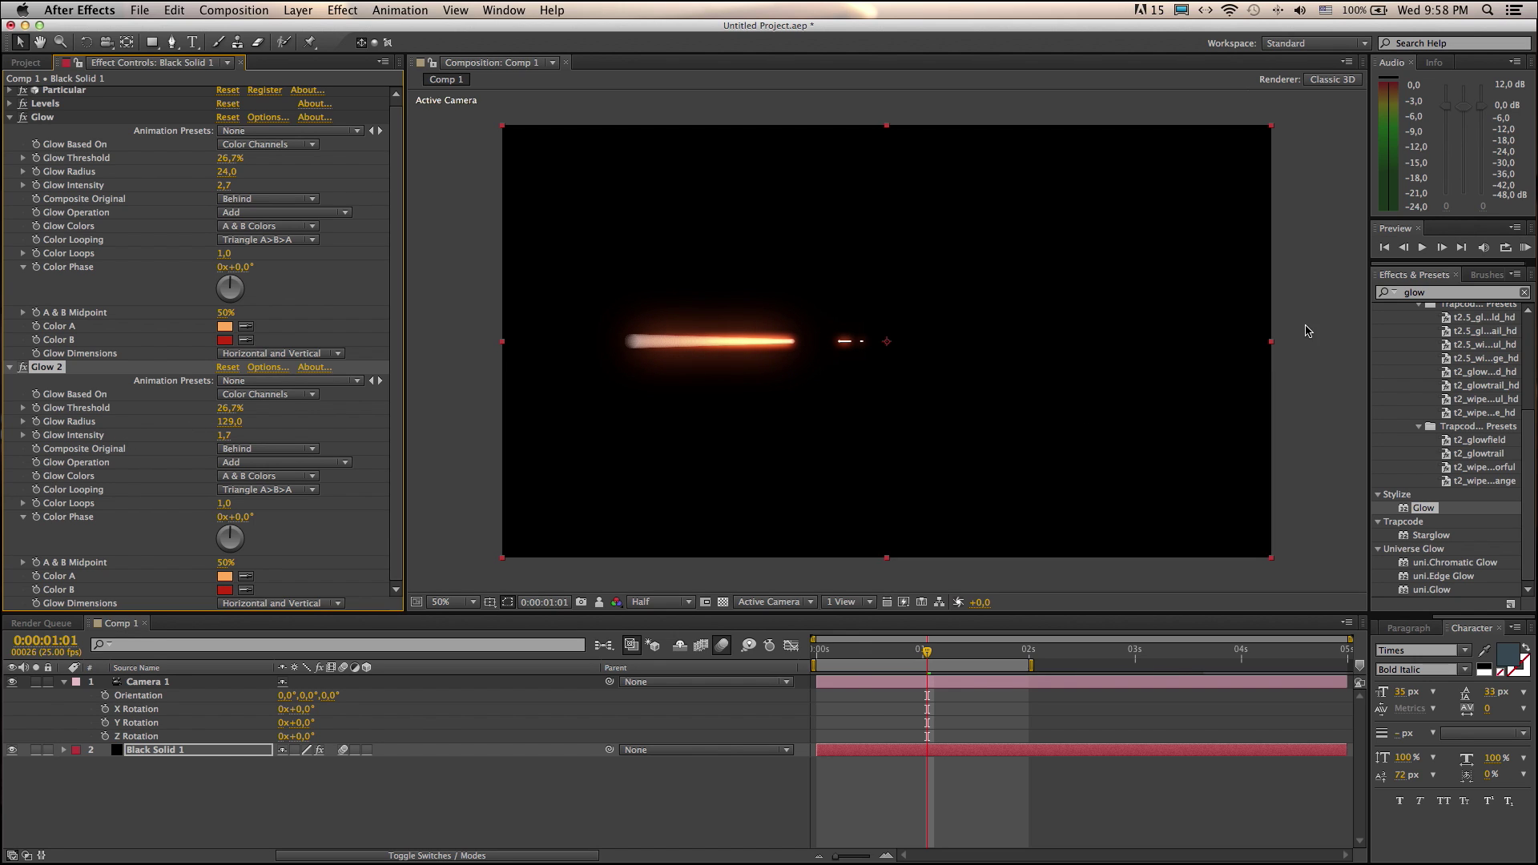
RAM-preview the doubled glow, then check the streak at a later frame.
{"action": "left_click", "coordinate": [1526, 248]}
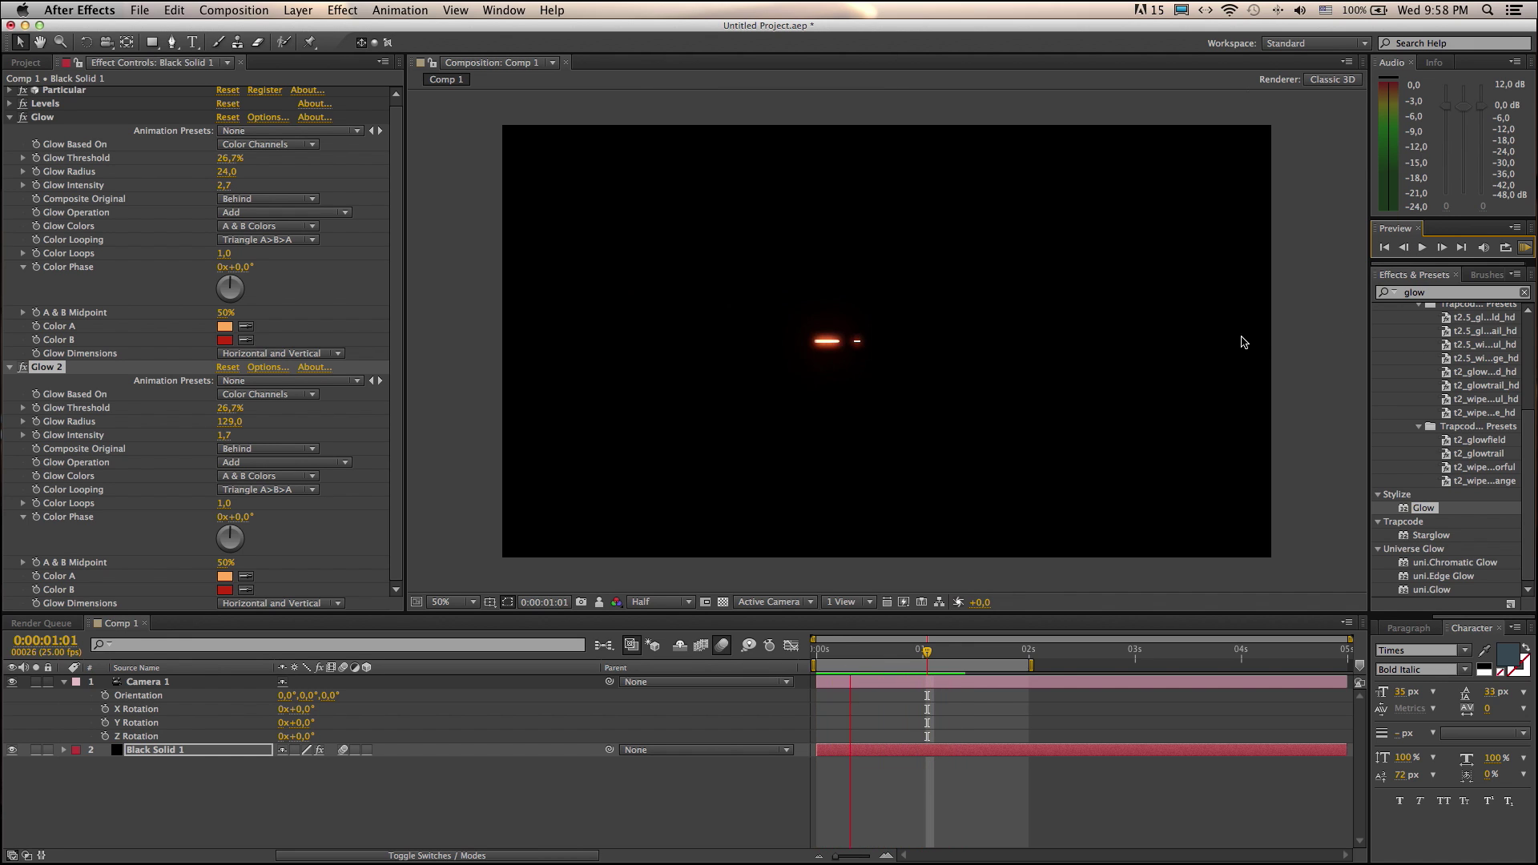
{"action": "key", "text": "space"}
{"action": "left_click_drag", "start_coordinate": [883, 659], "coordinate": [886, 658]}
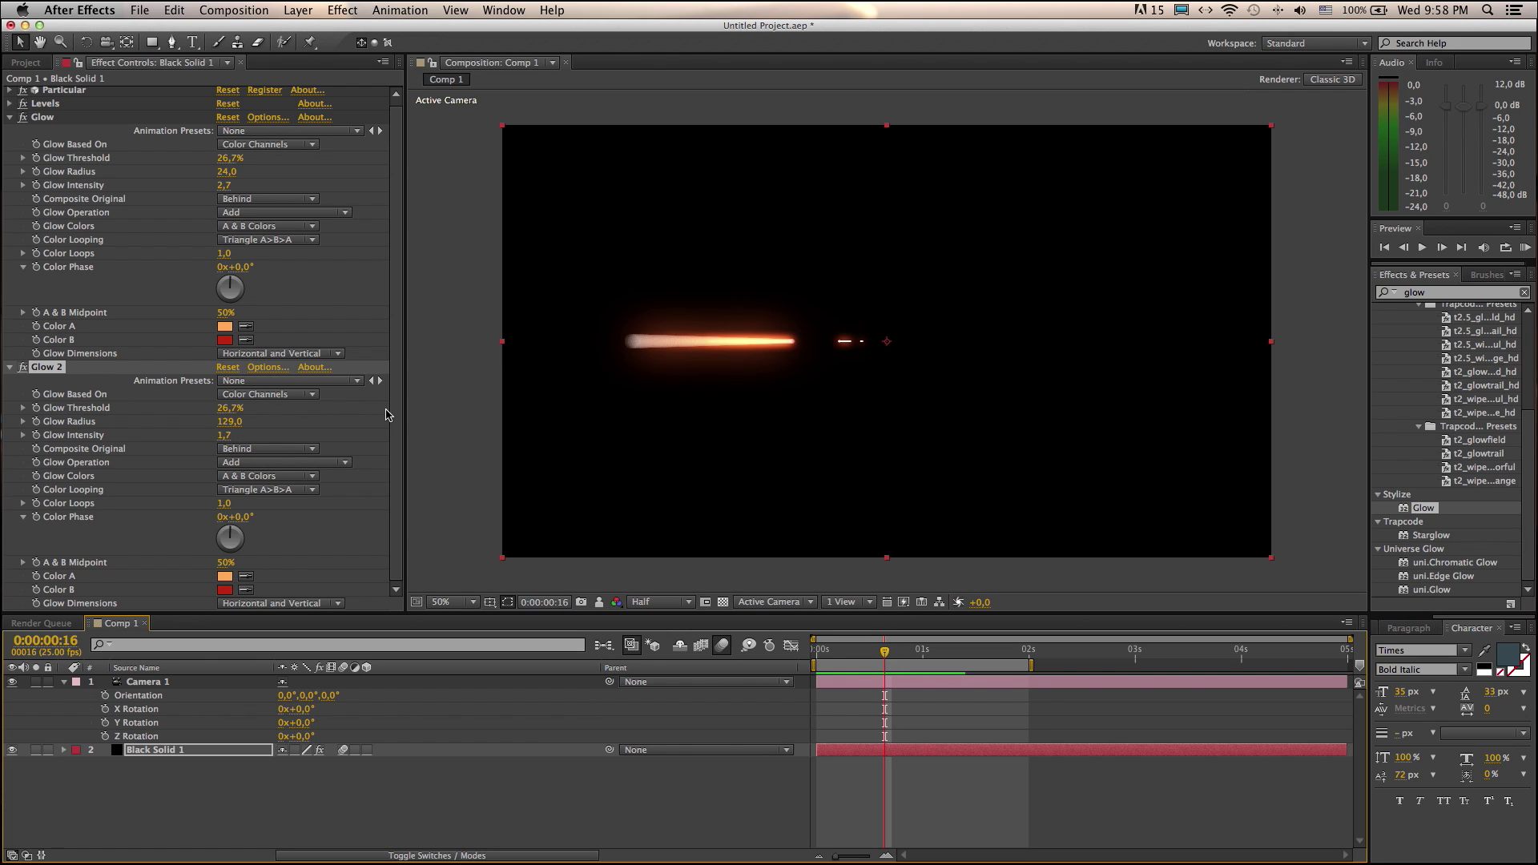
{"action": "scroll", "coordinate": [399, 340], "scroll_direction": "up", "scroll_amount": 1}
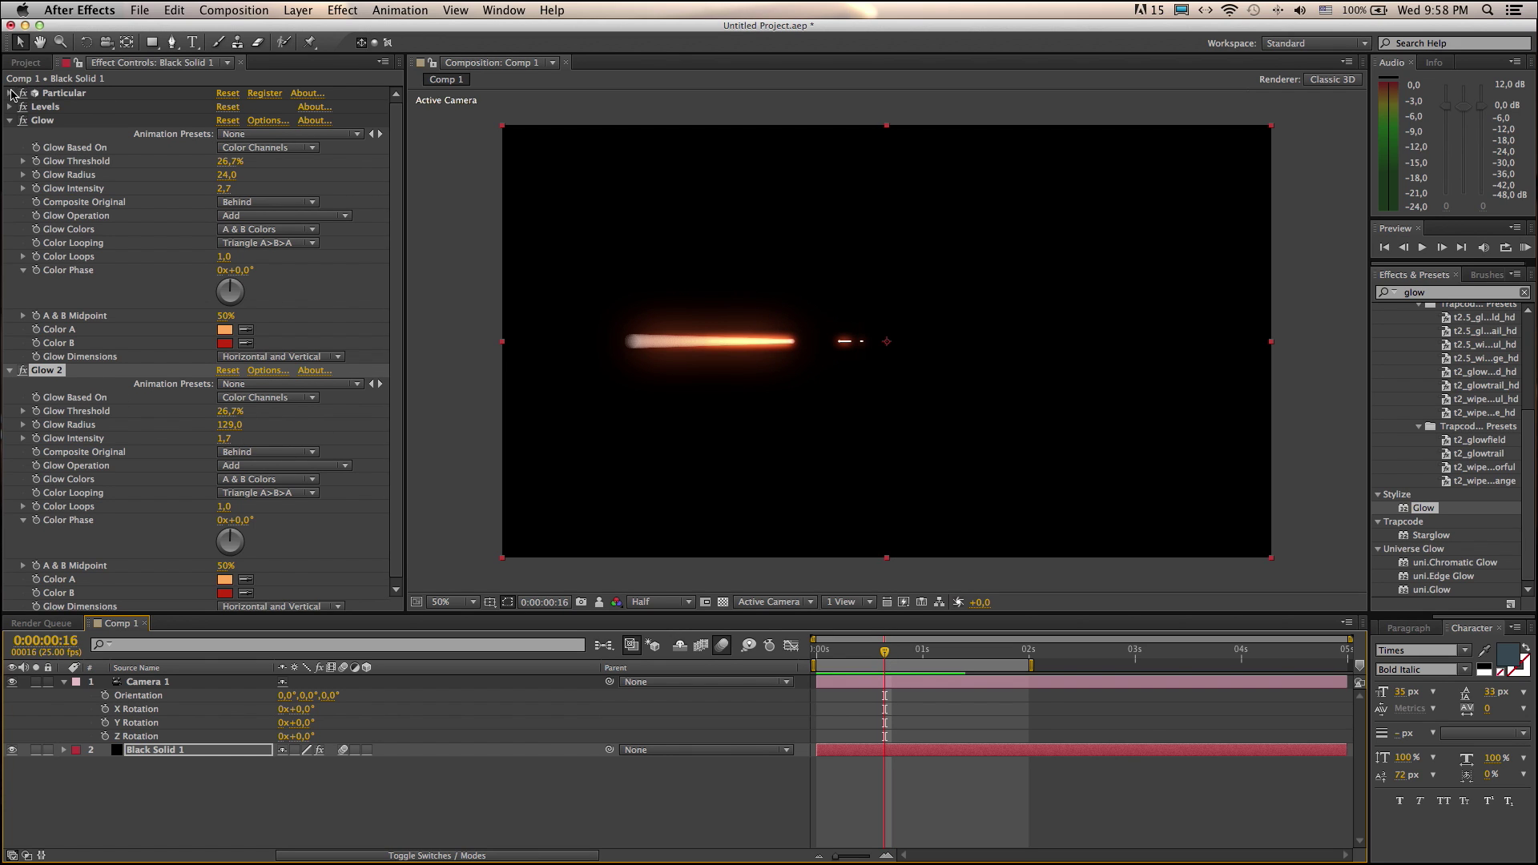
Set Particular's particle Size to 15, after briefly trying 10.
{"action": "left_click", "coordinate": [22, 93]}
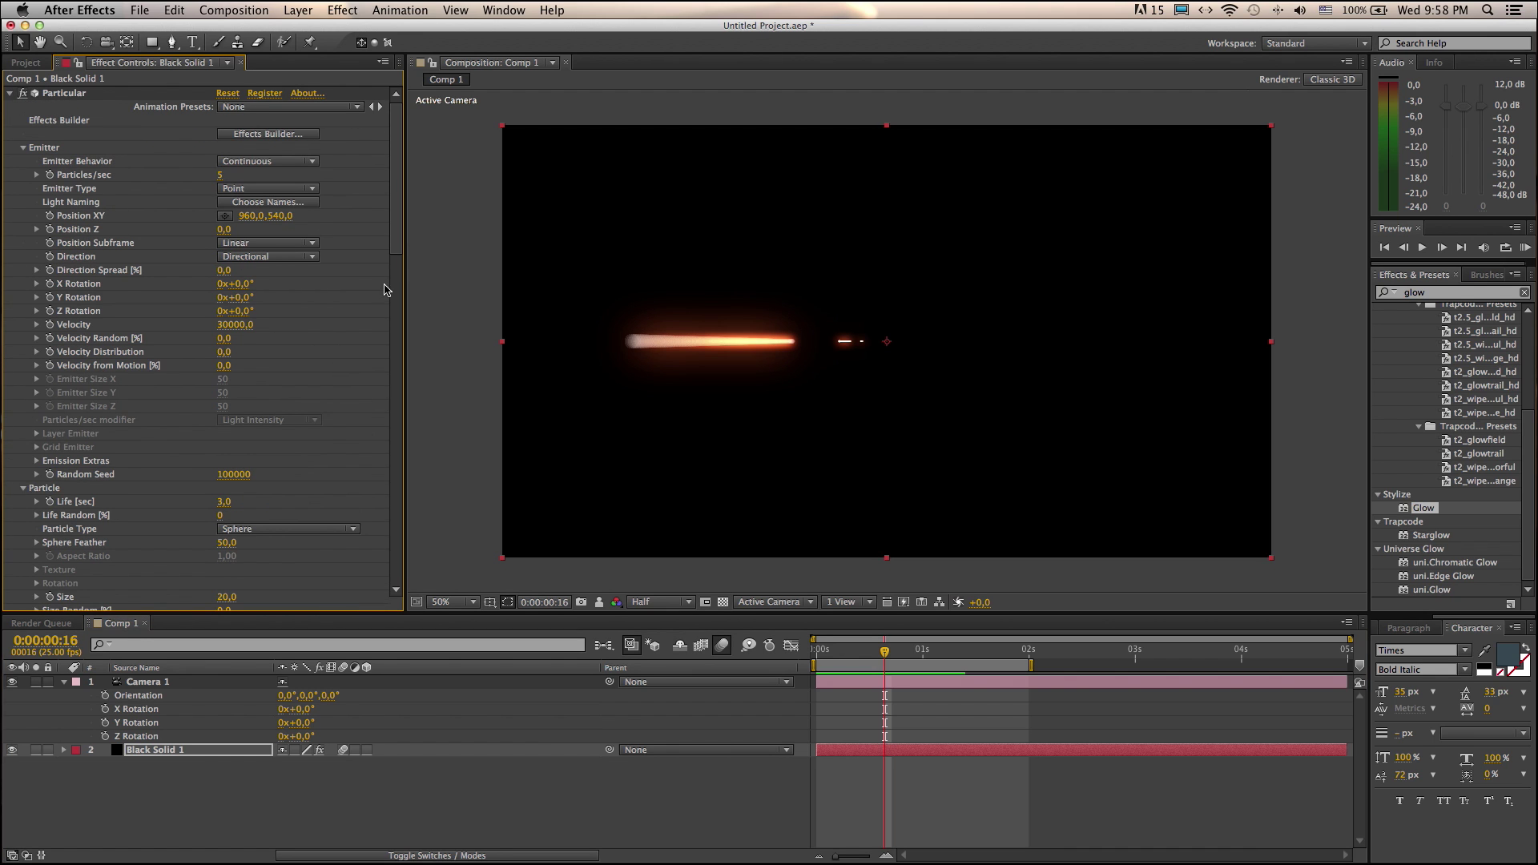
{"action": "scroll", "coordinate": [276, 420], "scroll_direction": "down", "scroll_amount": 5}
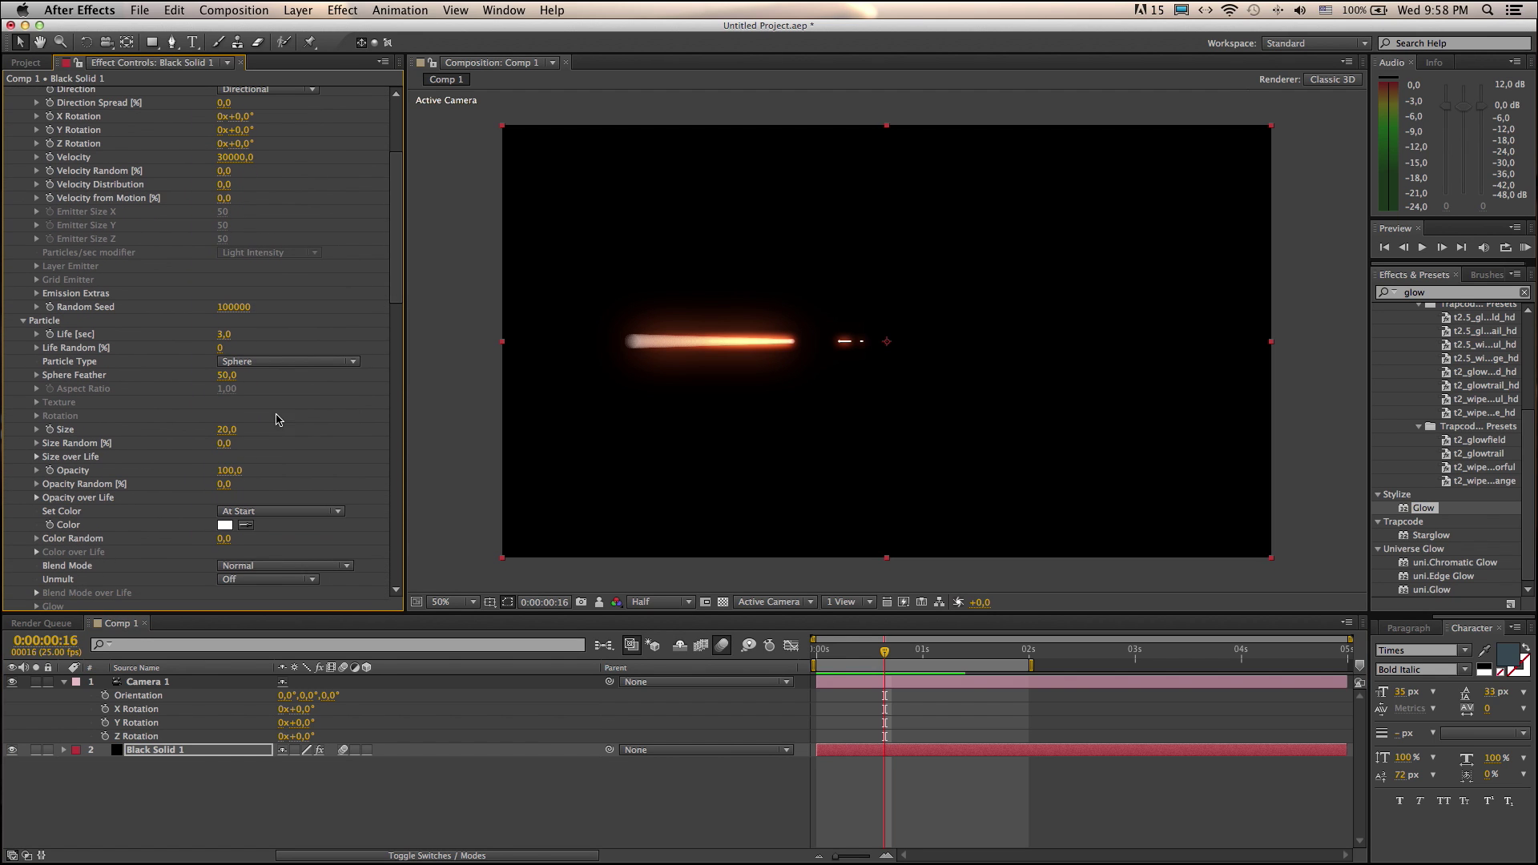
{"action": "left_click", "coordinate": [231, 428]}
{"action": "type", "text": "10"}
{"action": "key", "text": "Return"}
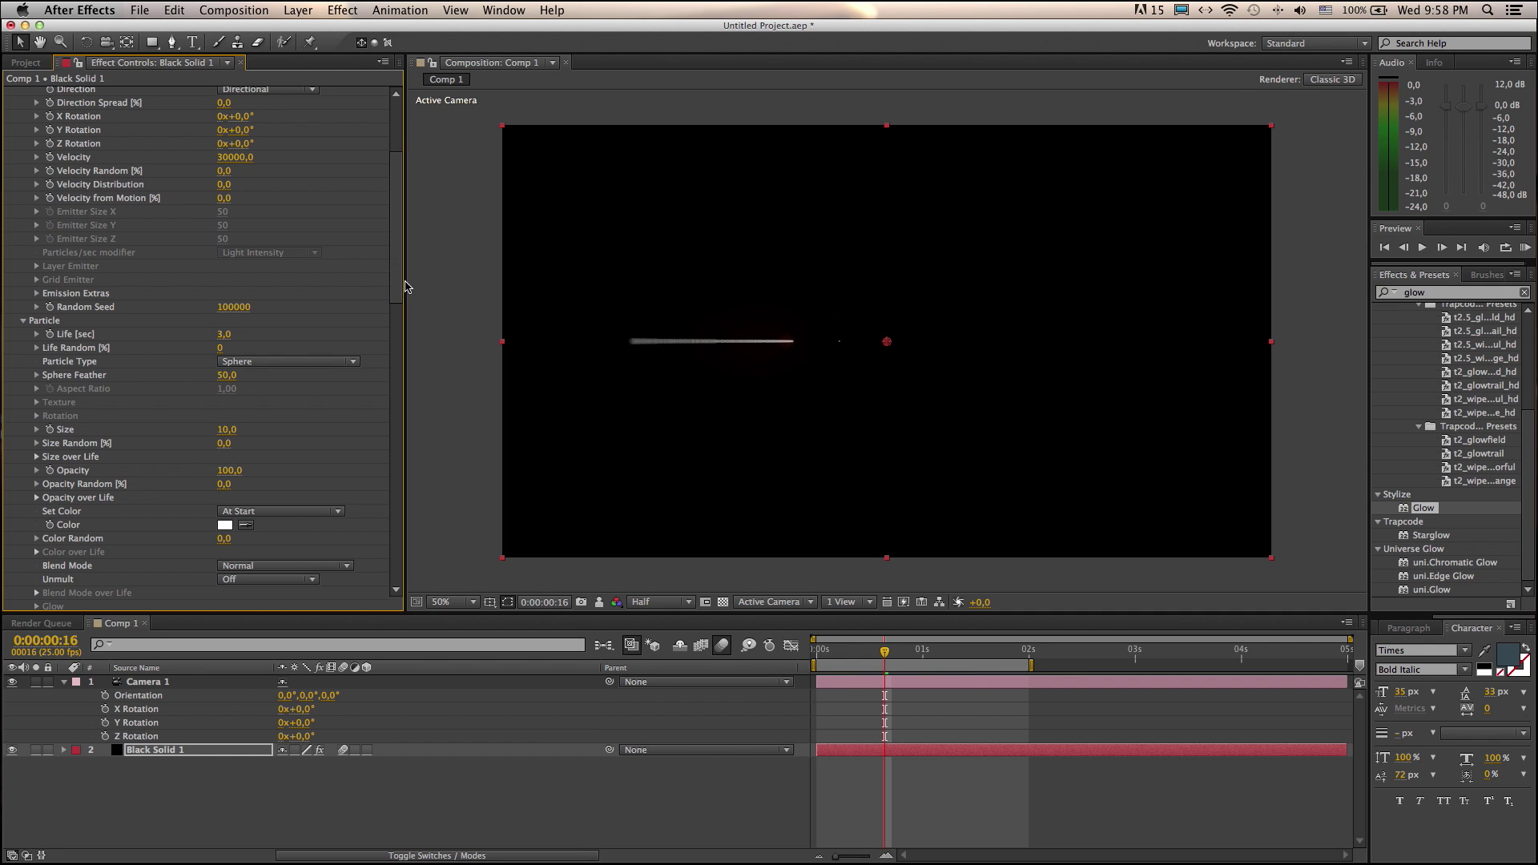
{"action": "scroll", "coordinate": [396, 283], "scroll_direction": "up", "scroll_amount": 5}
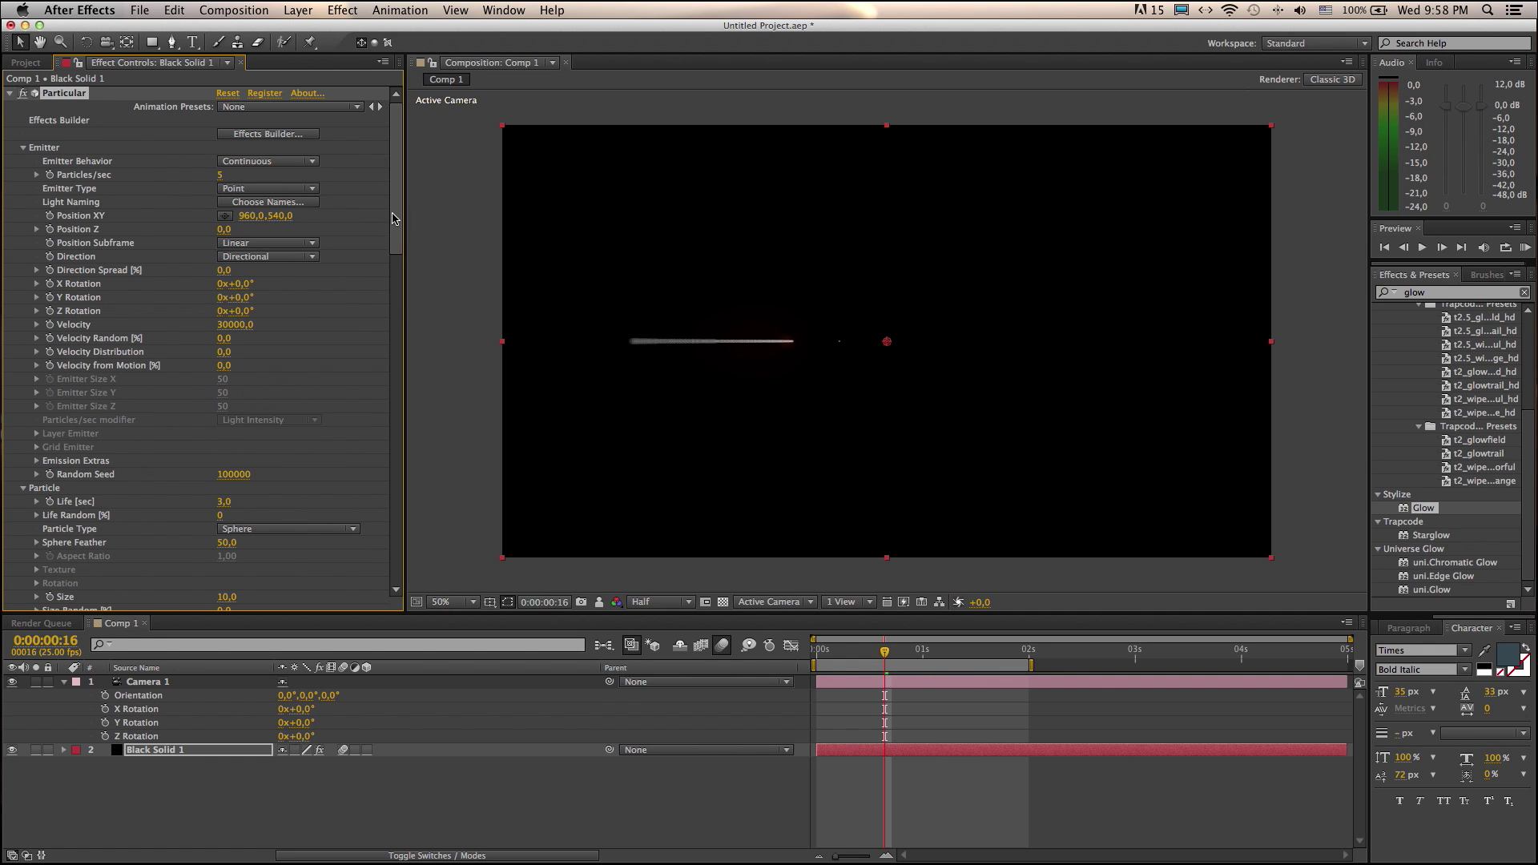
{"action": "scroll", "coordinate": [239, 439], "scroll_direction": "down", "scroll_amount": 2}
{"action": "scroll", "coordinate": [239, 451], "scroll_direction": "down", "scroll_amount": 3}
{"action": "left_click", "coordinate": [224, 434]}
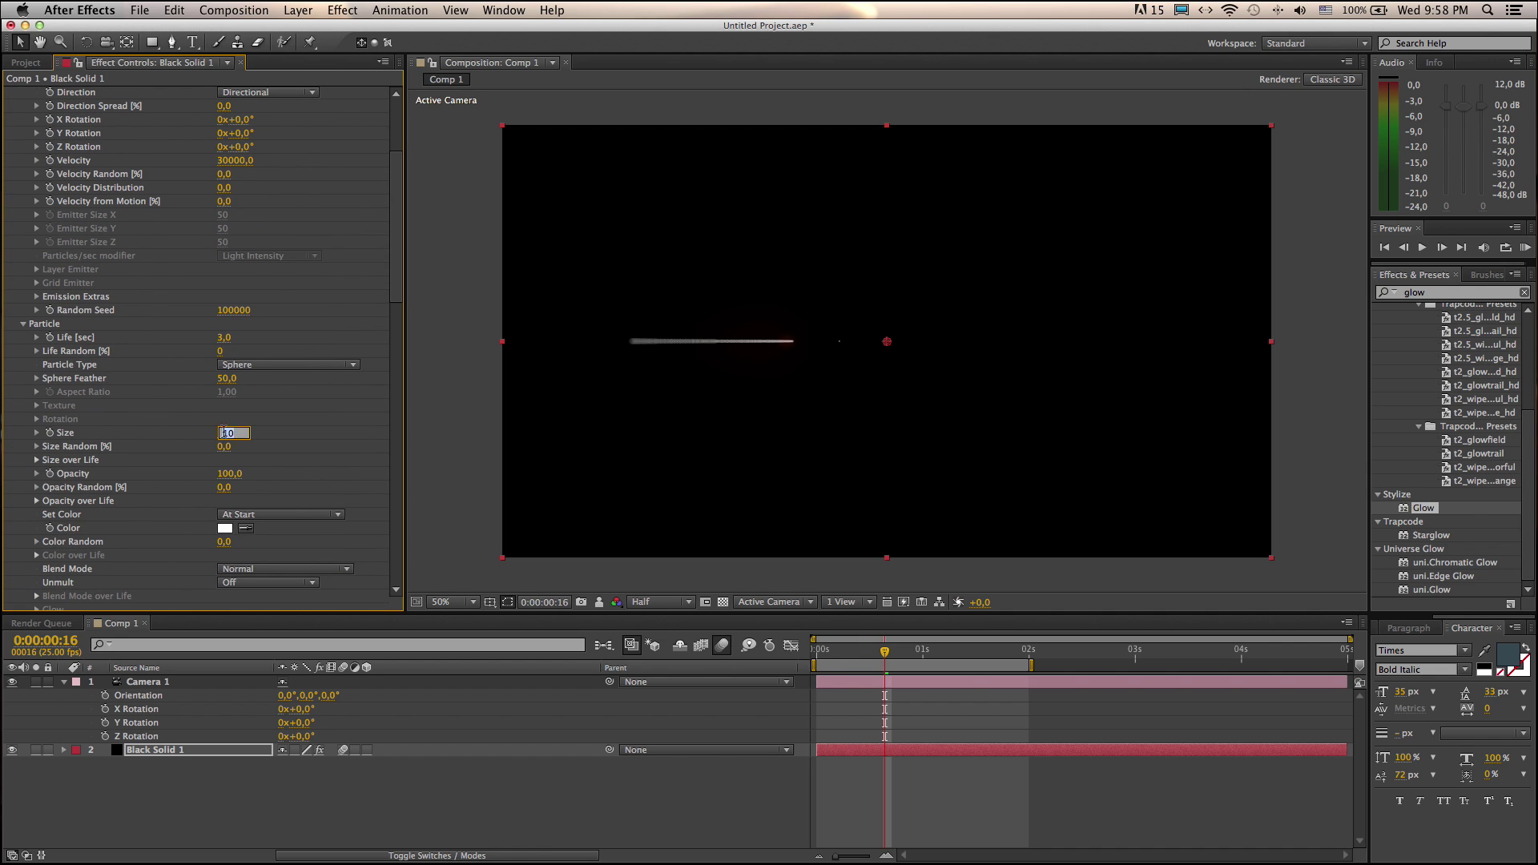
{"action": "type", "text": "15"}
{"action": "key", "text": "Return"}
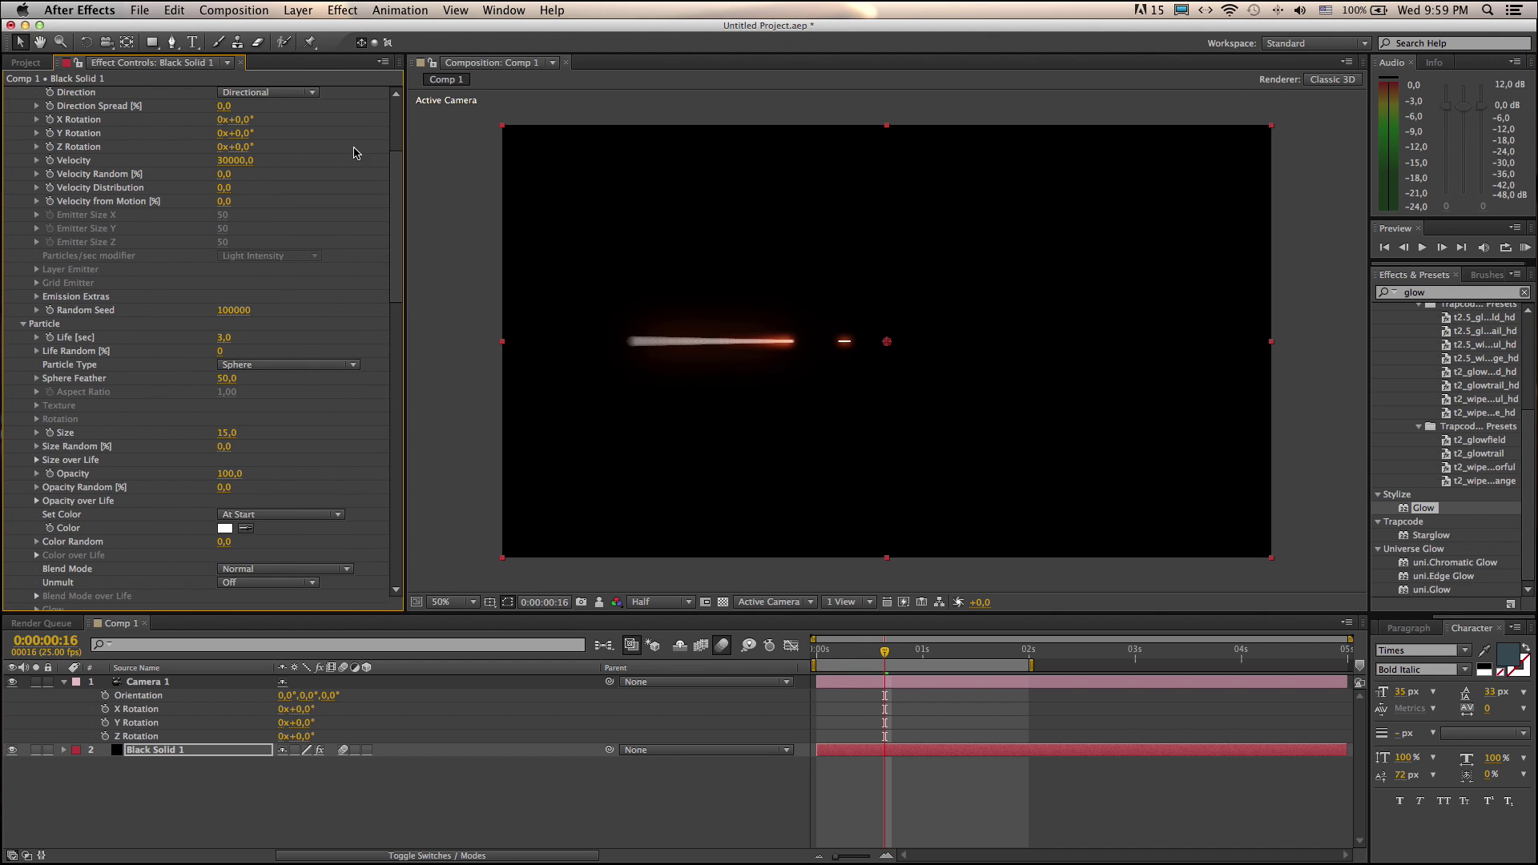
{"action": "scroll", "coordinate": [394, 204], "scroll_direction": "up", "scroll_amount": 5}
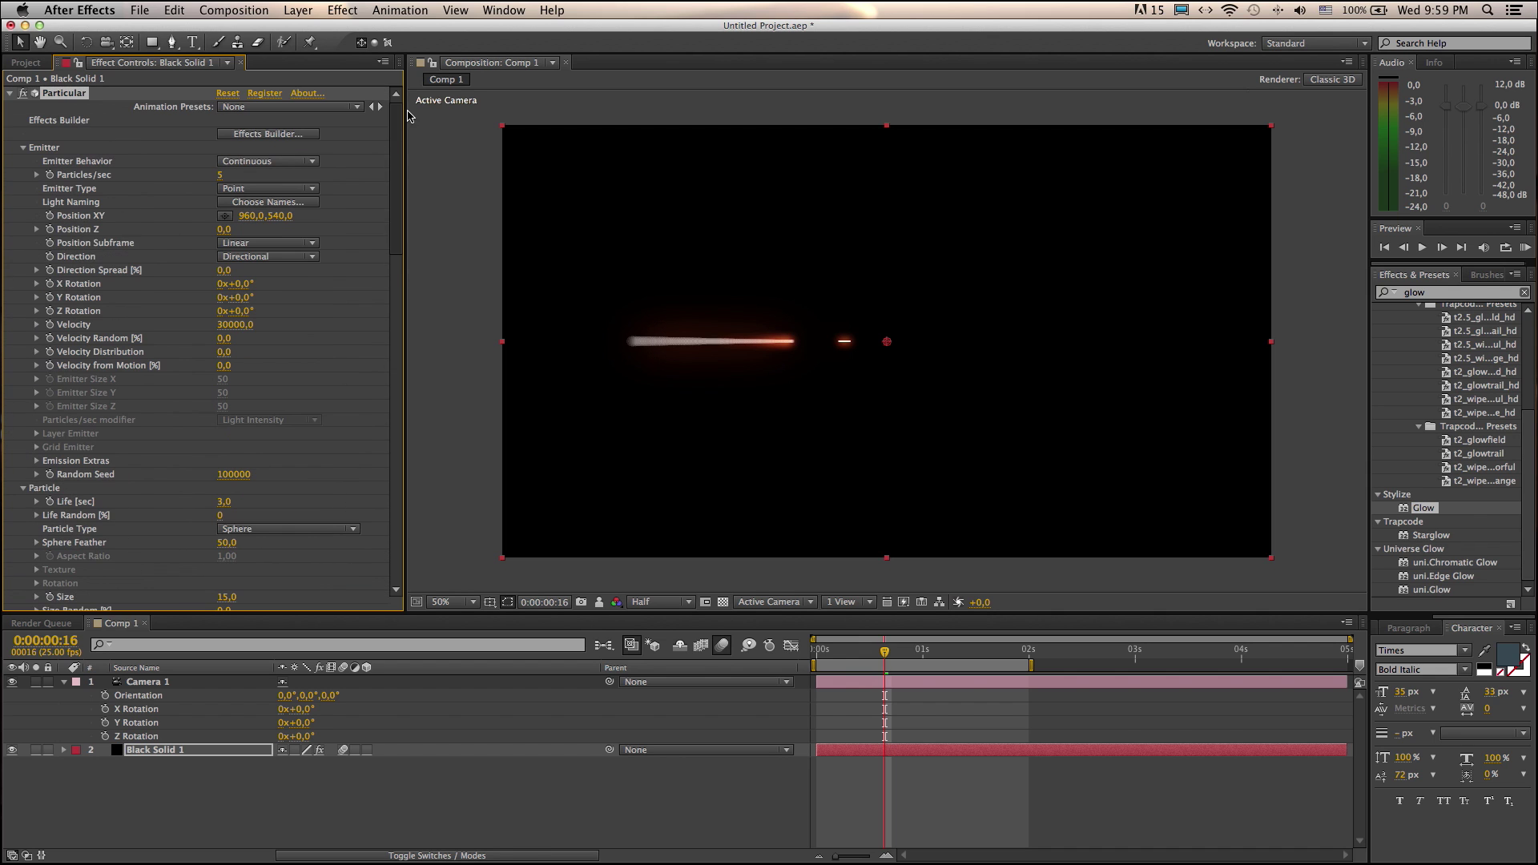
Drop the first Glow's threshold to 21.6%, then preview and scrub the early frames.
{"action": "left_click", "coordinate": [11, 94]}
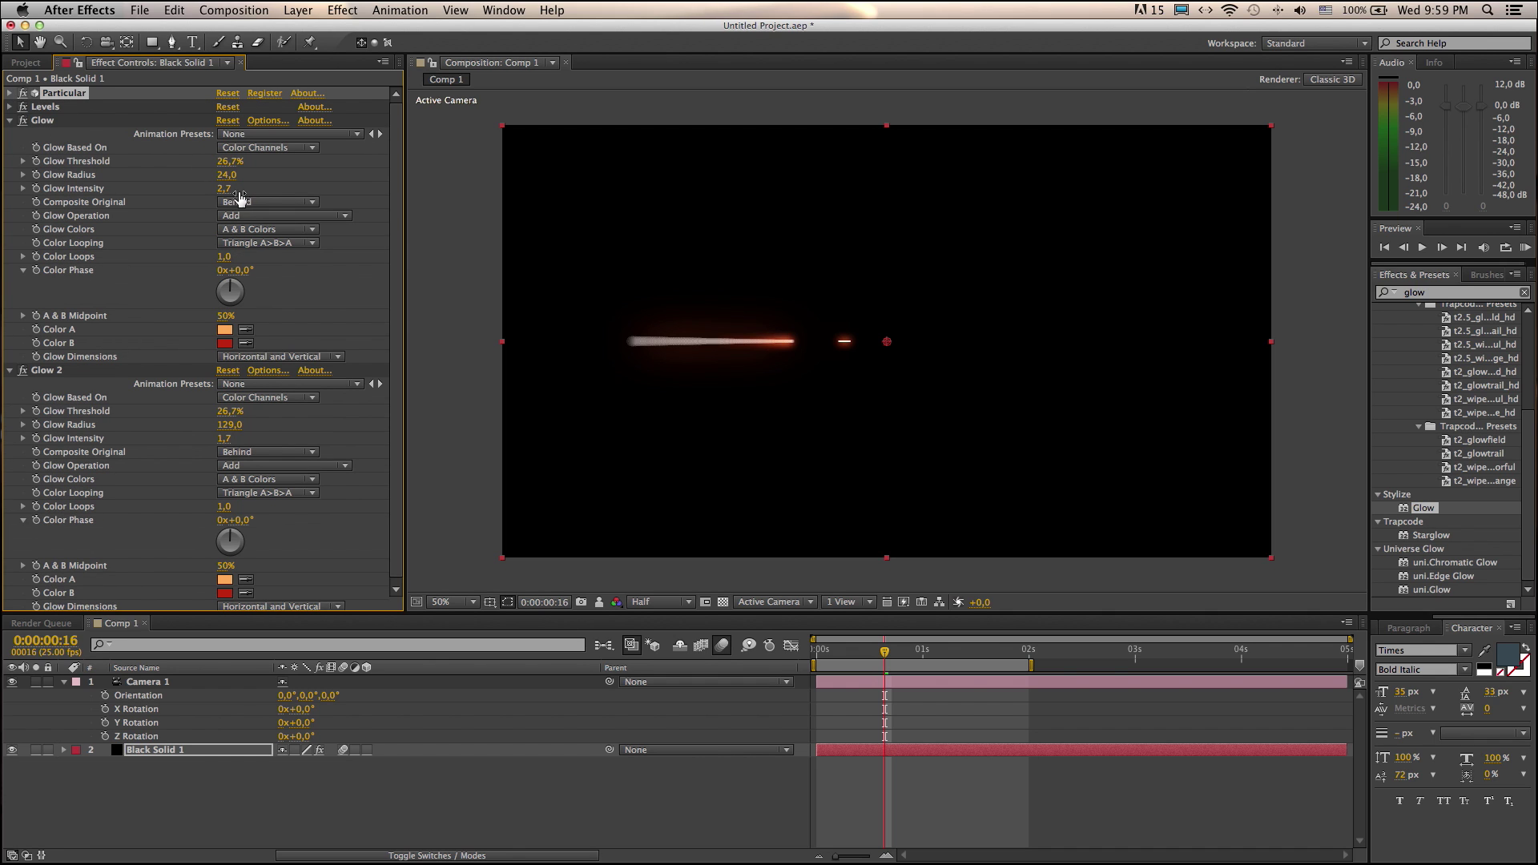
{"action": "left_click_drag", "start_coordinate": [225, 162], "coordinate": [213, 160]}
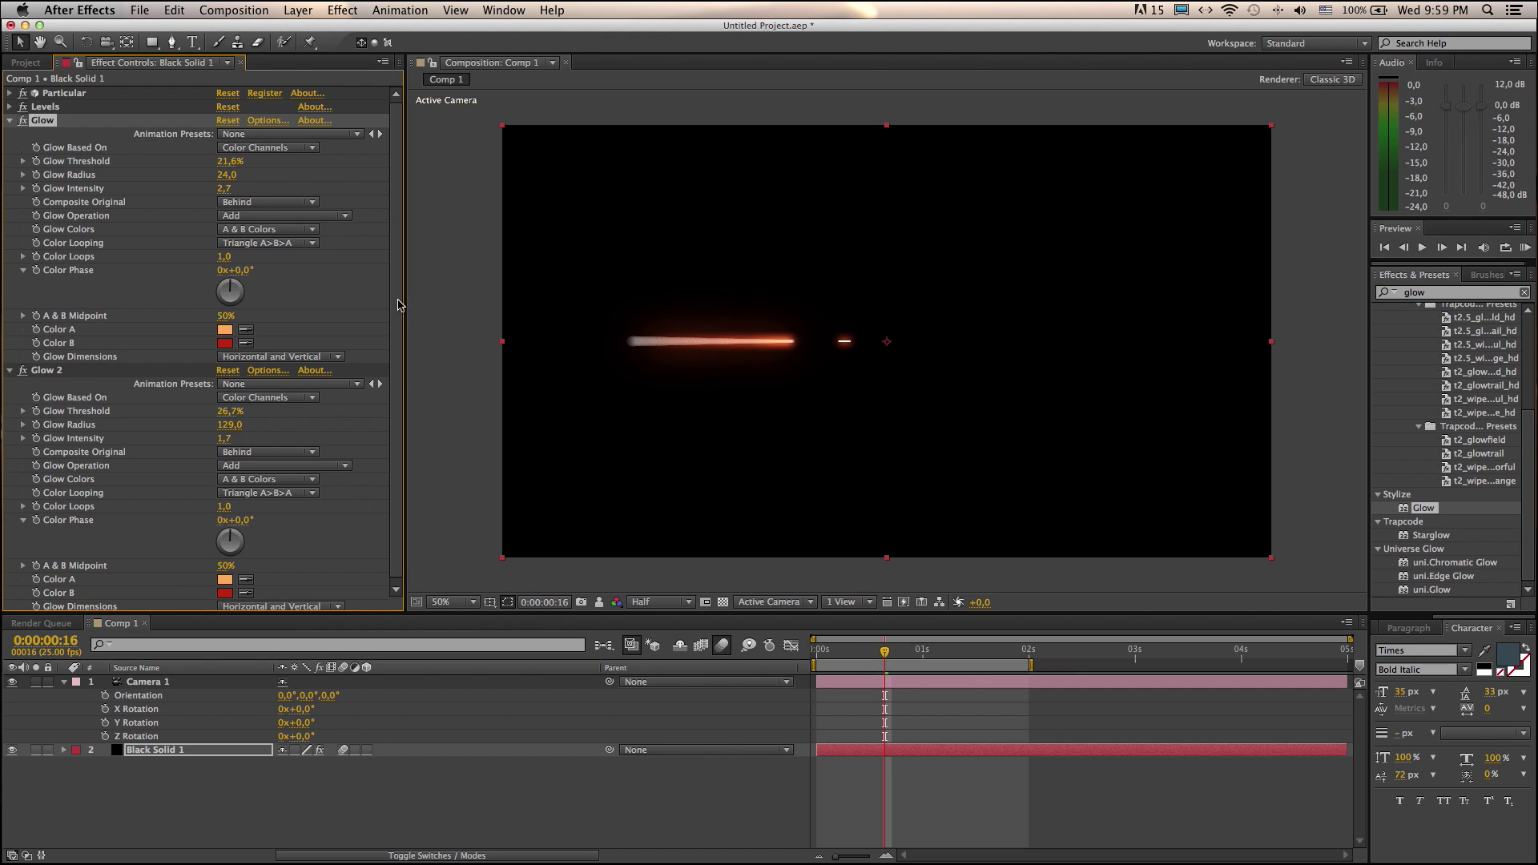
{"action": "left_click", "coordinate": [1527, 248]}
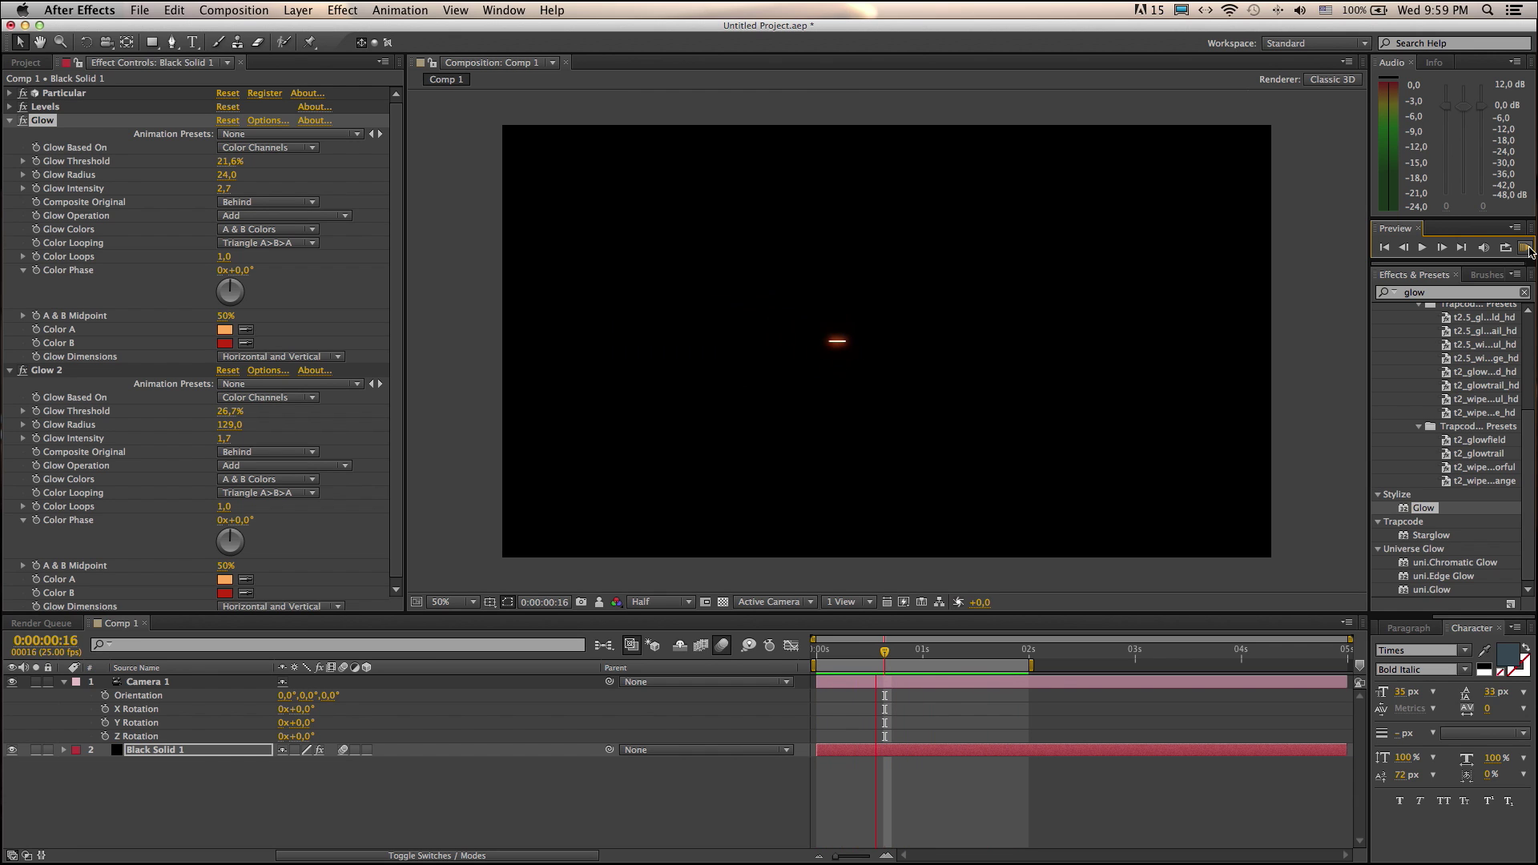
{"action": "left_click", "coordinate": [1526, 248]}
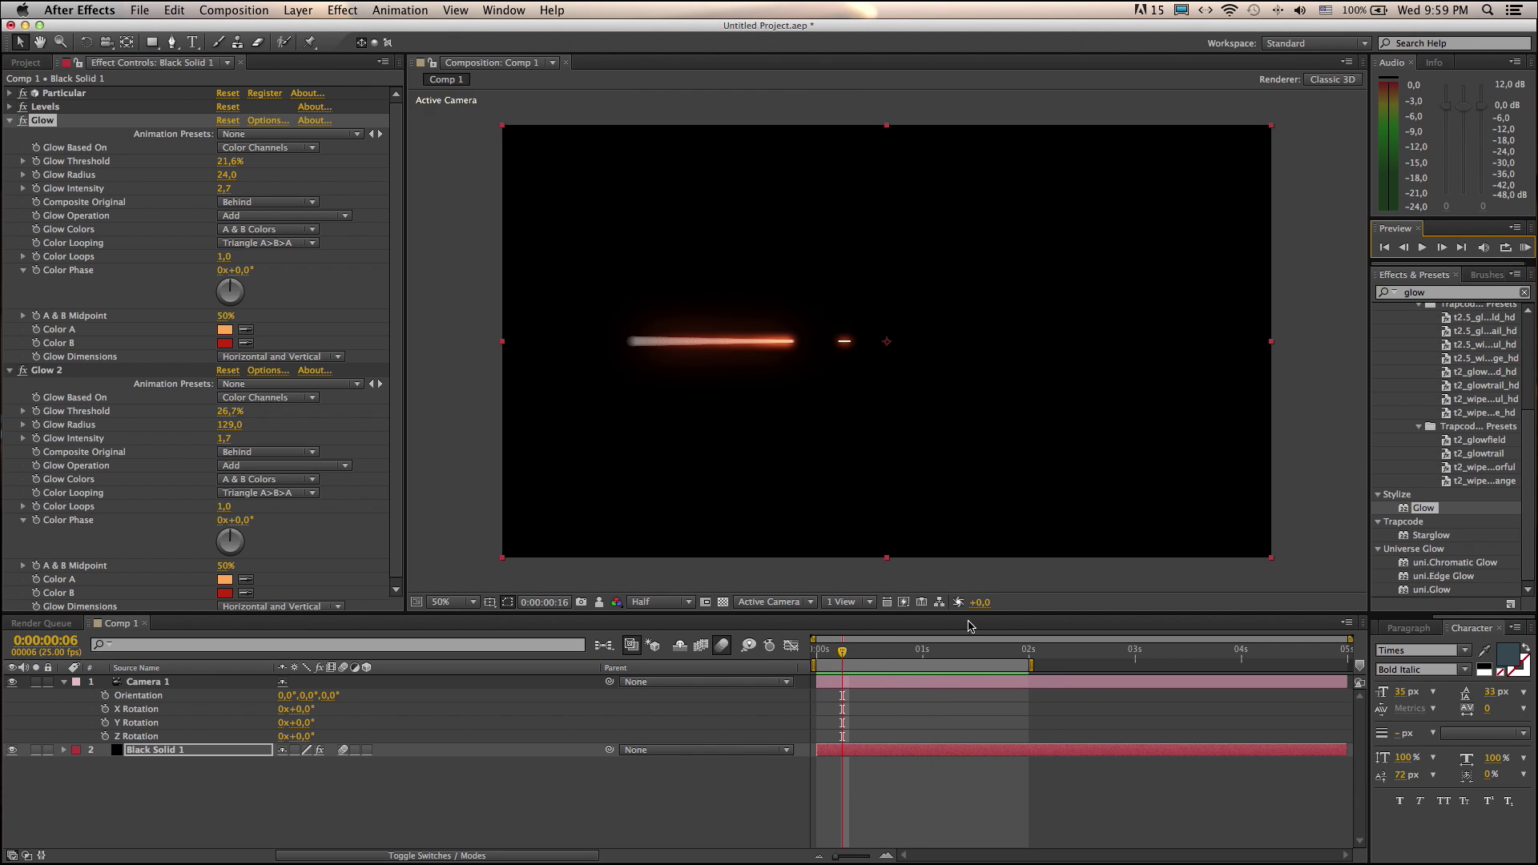
{"action": "mouse_move", "coordinate": [857, 654]}
{"action": "left_mouse_down"}
{"action": "mouse_move", "coordinate": [907, 653]}
{"action": "mouse_move", "coordinate": [854, 657]}
{"action": "mouse_move", "coordinate": [875, 656]}
{"action": "left_mouse_up"}
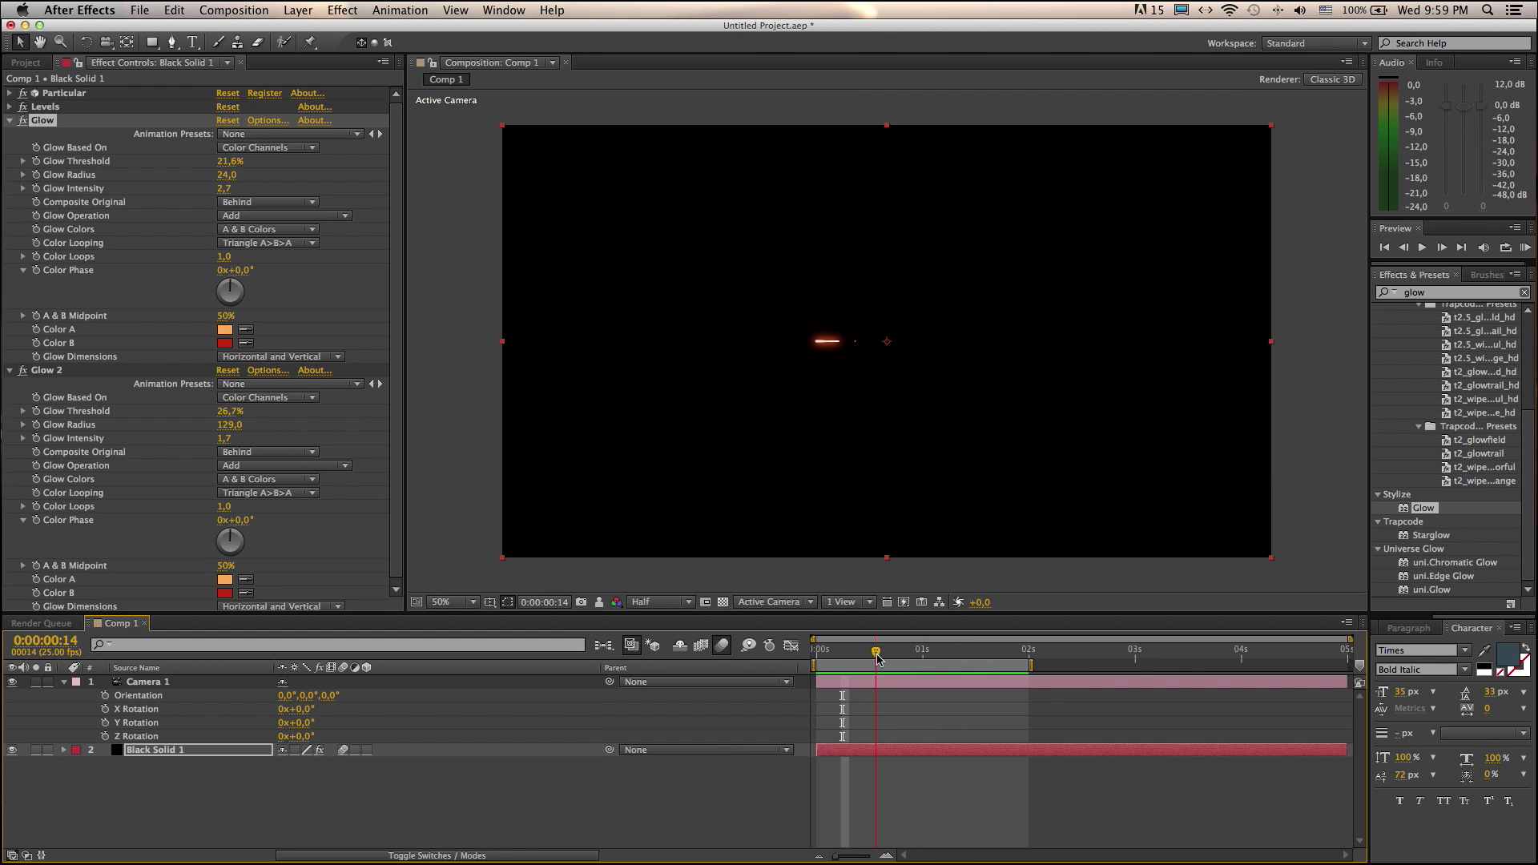
Set Particular's Physics Gravity to 200 and preview the falling streak.
{"action": "left_click", "coordinate": [8, 121]}
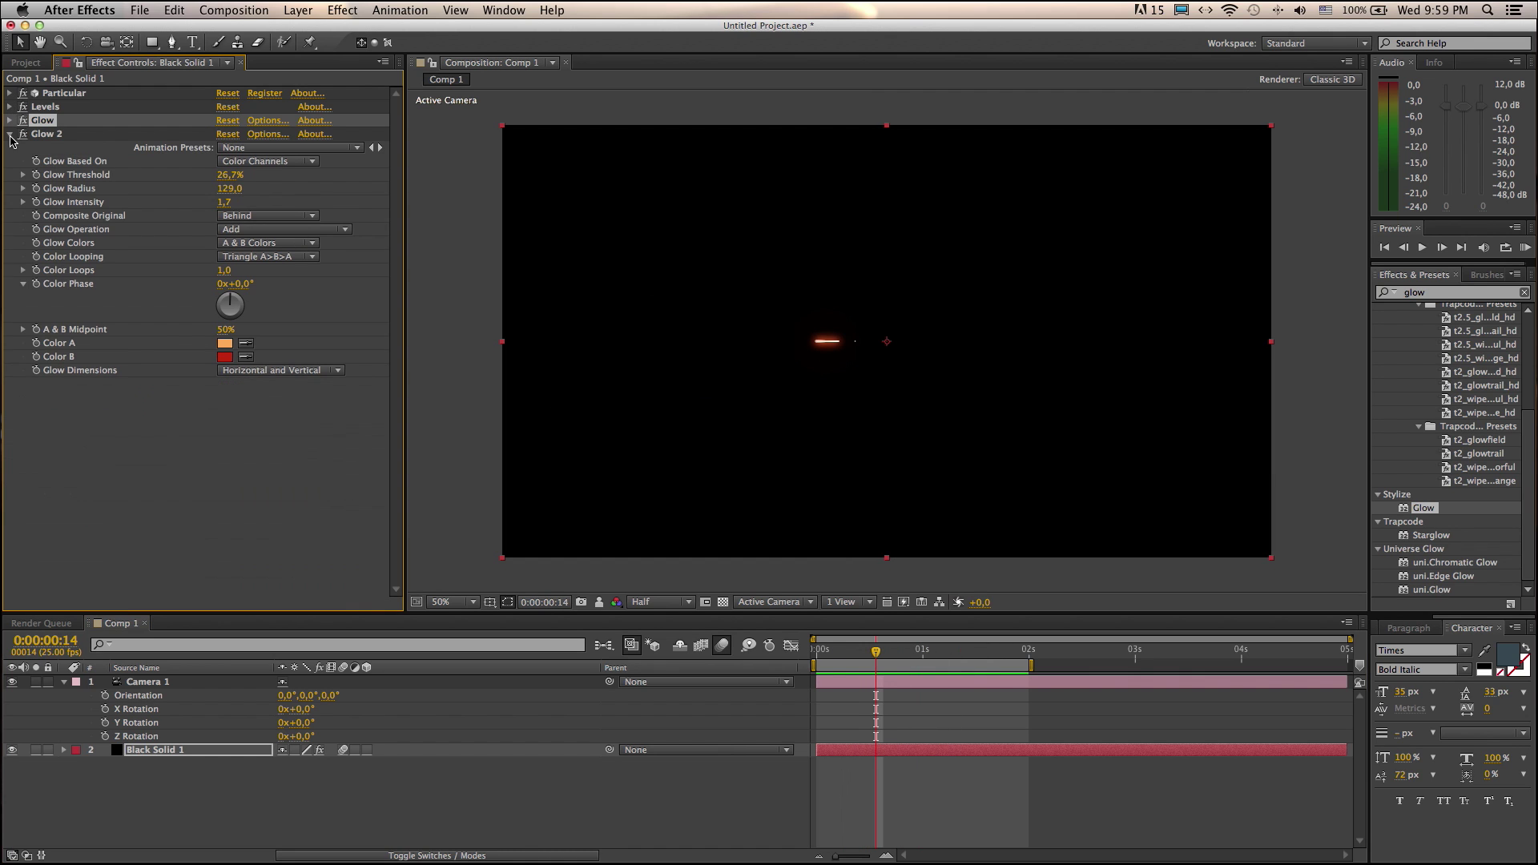
{"action": "left_click", "coordinate": [9, 133]}
{"action": "left_click", "coordinate": [8, 93]}
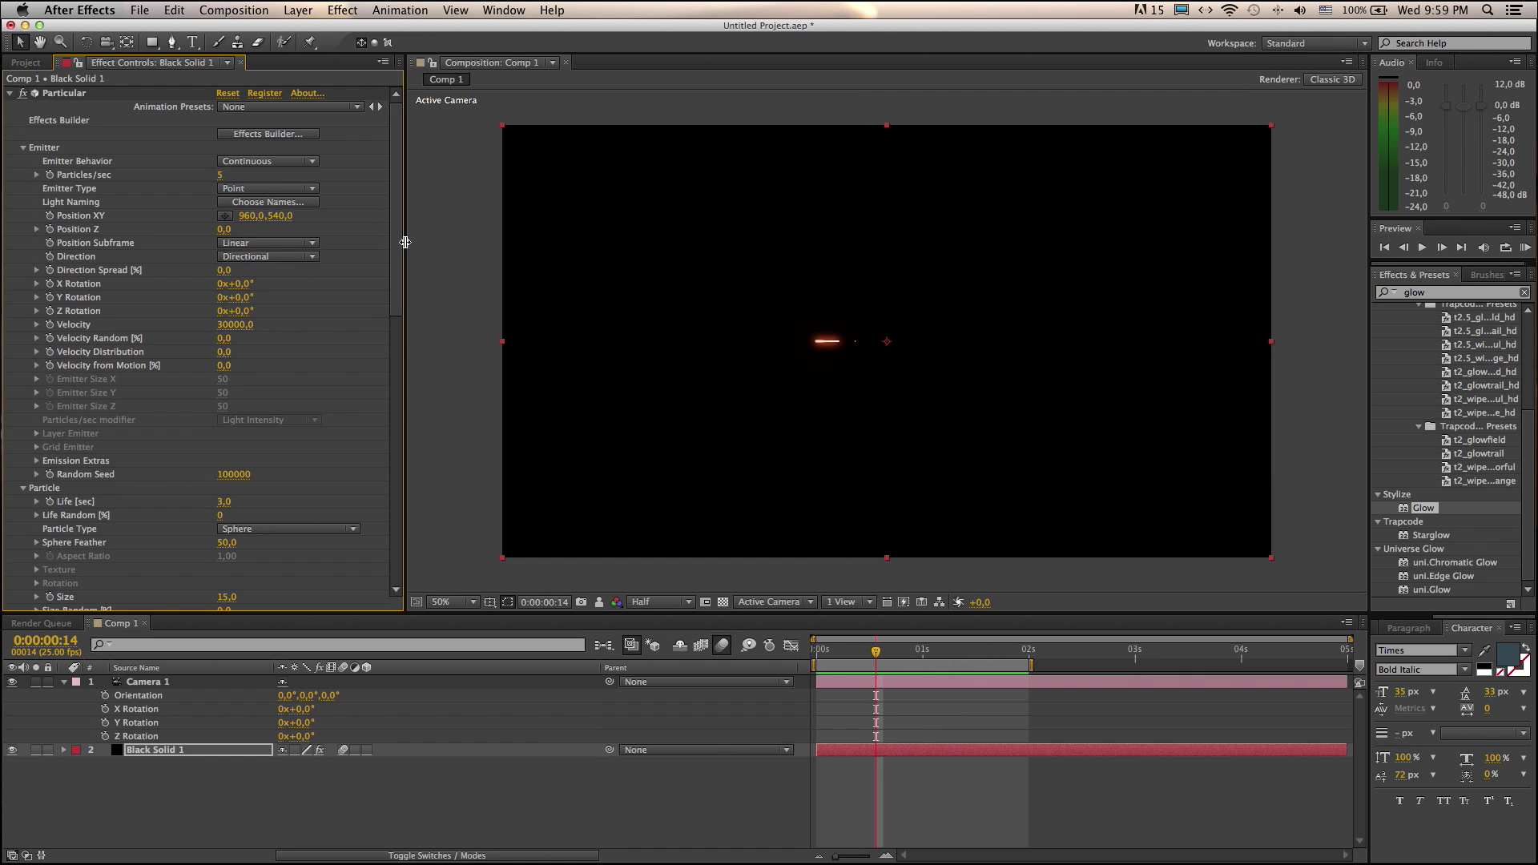
{"action": "scroll", "coordinate": [397, 289], "scroll_direction": "down", "scroll_amount": 3}
{"action": "scroll", "coordinate": [388, 354], "scroll_direction": "down", "scroll_amount": 3}
{"action": "scroll", "coordinate": [300, 361], "scroll_direction": "down", "scroll_amount": 3}
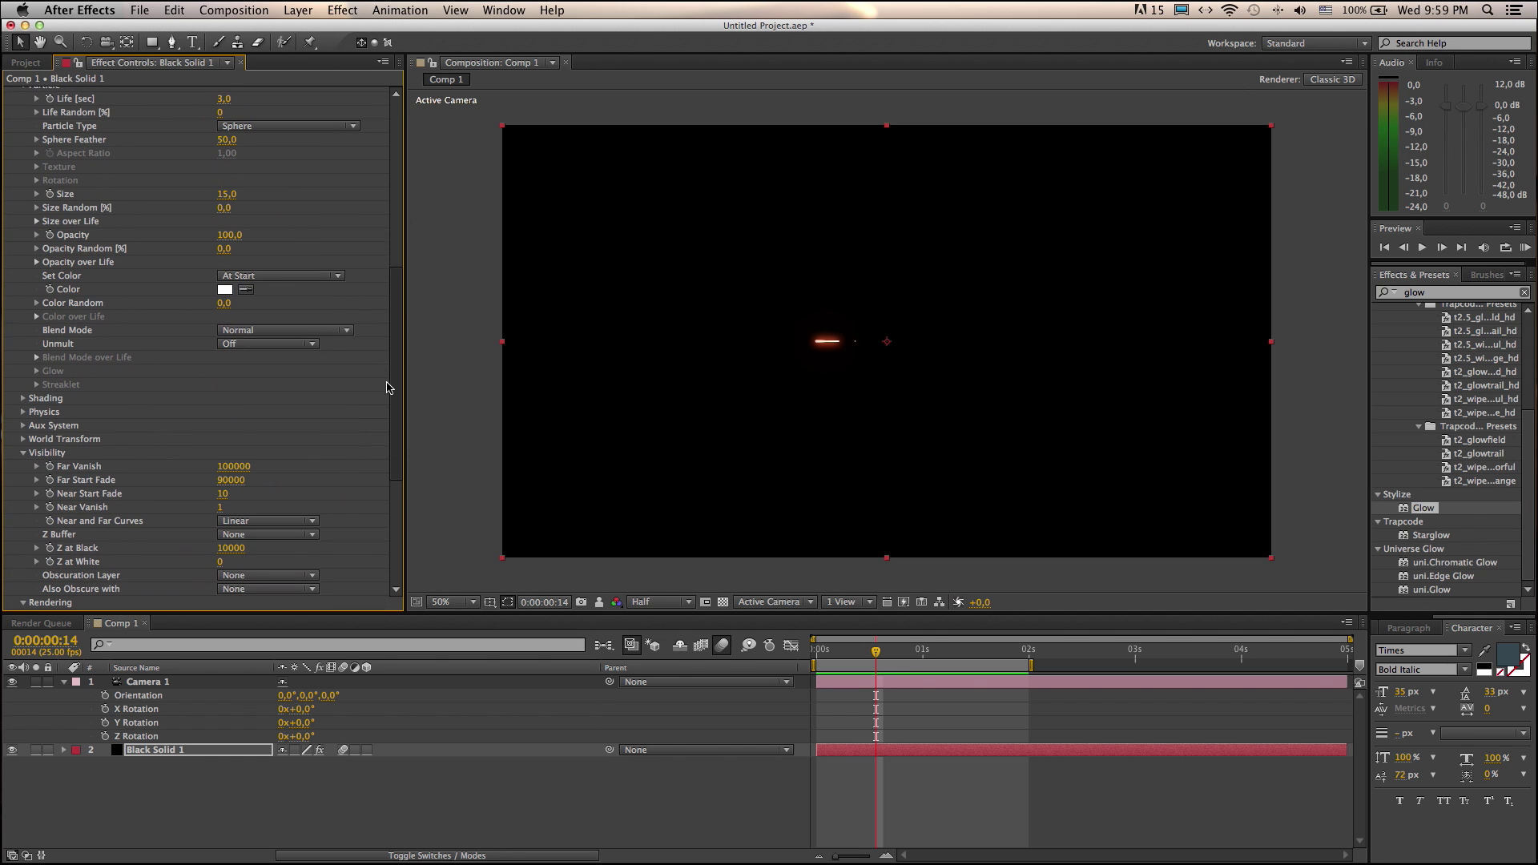
{"action": "scroll", "coordinate": [192, 378], "scroll_direction": "down", "scroll_amount": 3}
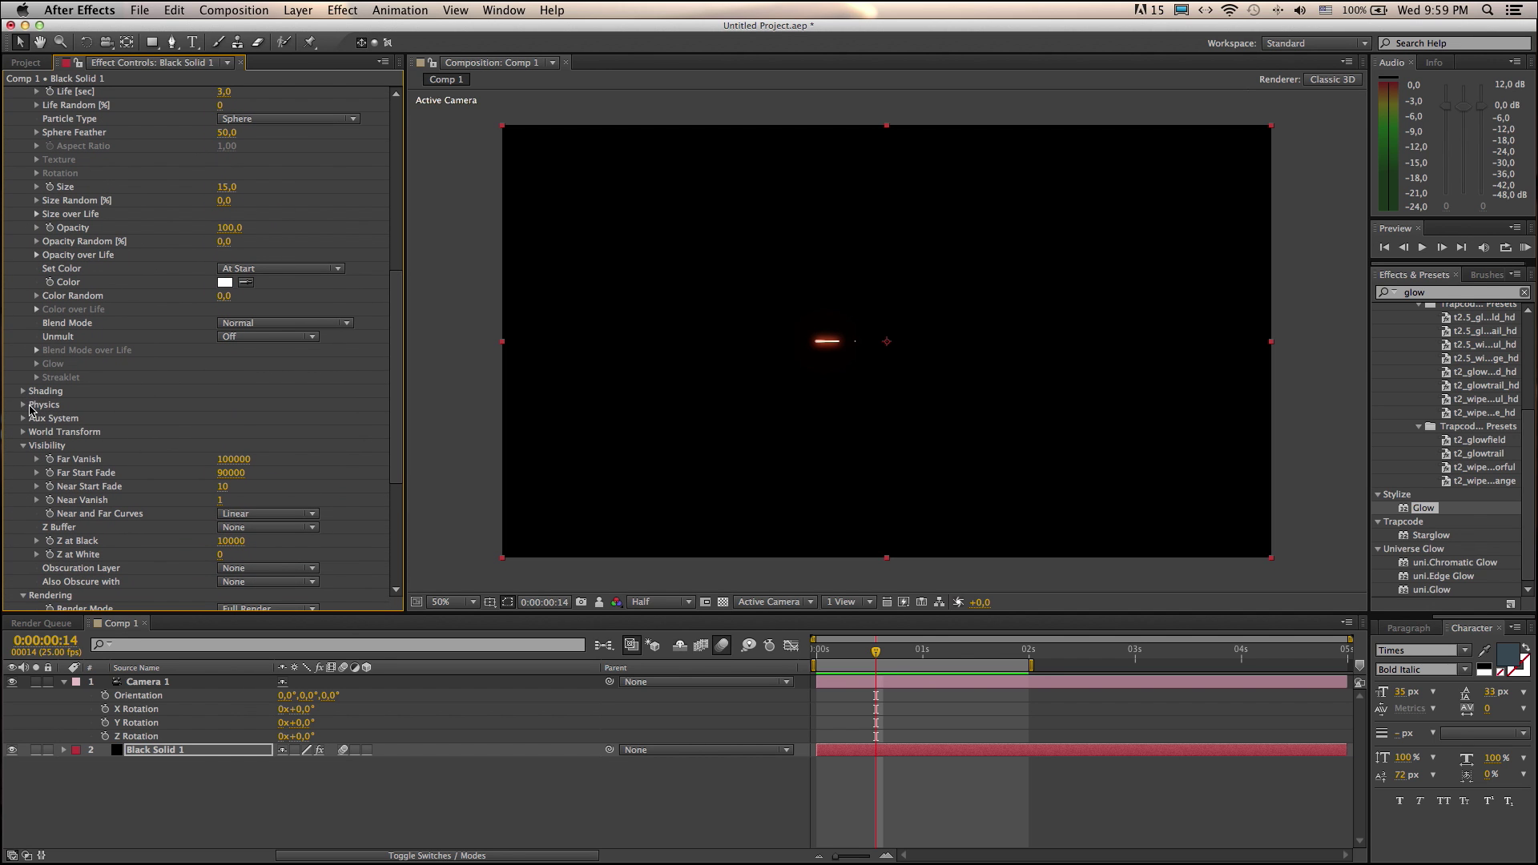
{"action": "left_click", "coordinate": [23, 405]}
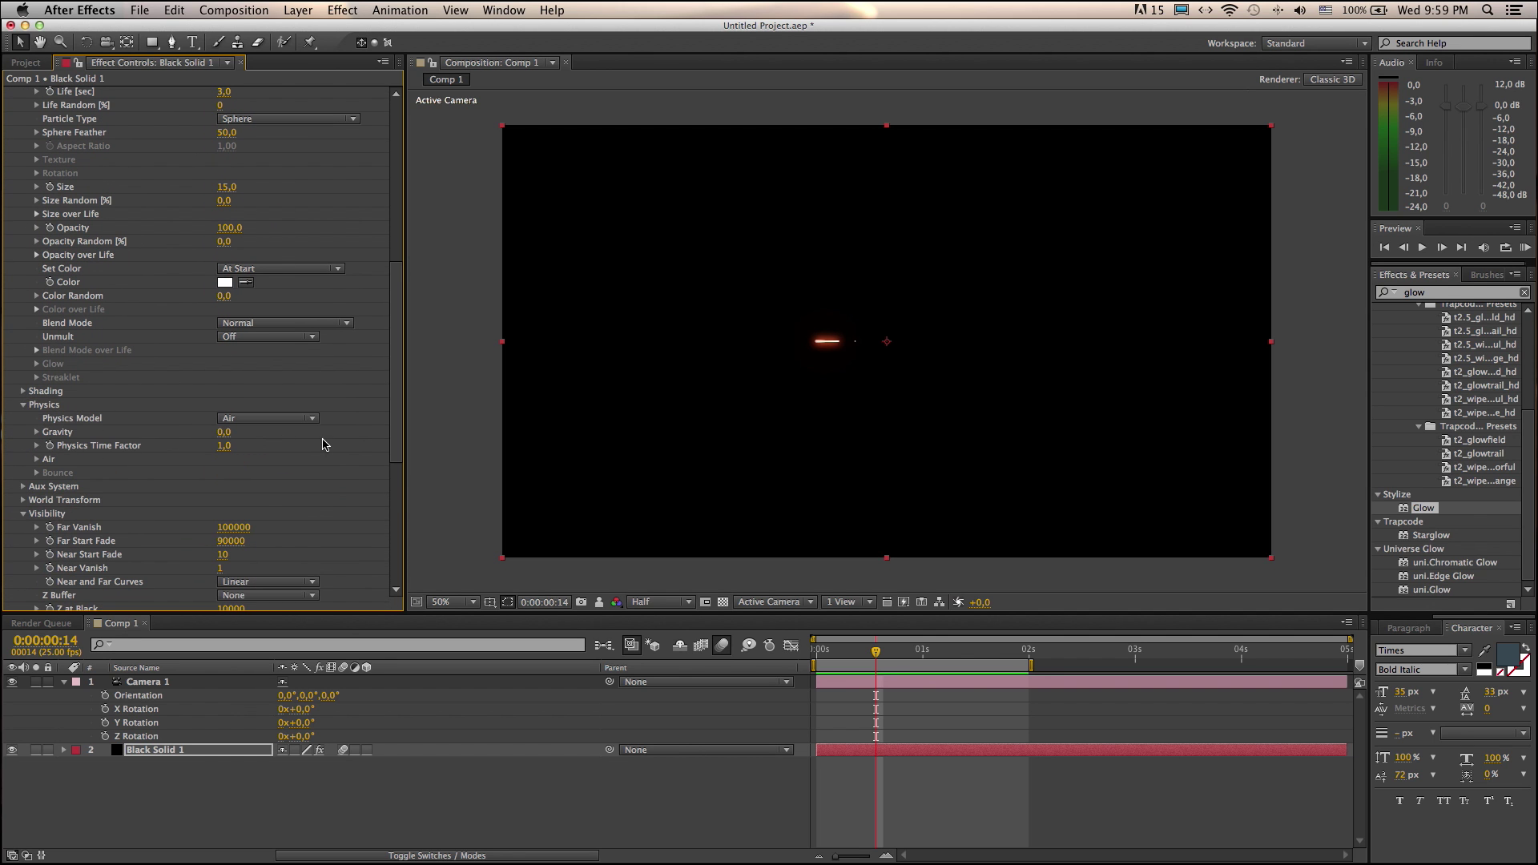
{"action": "left_click_drag", "start_coordinate": [400, 374], "coordinate": [398, 434]}
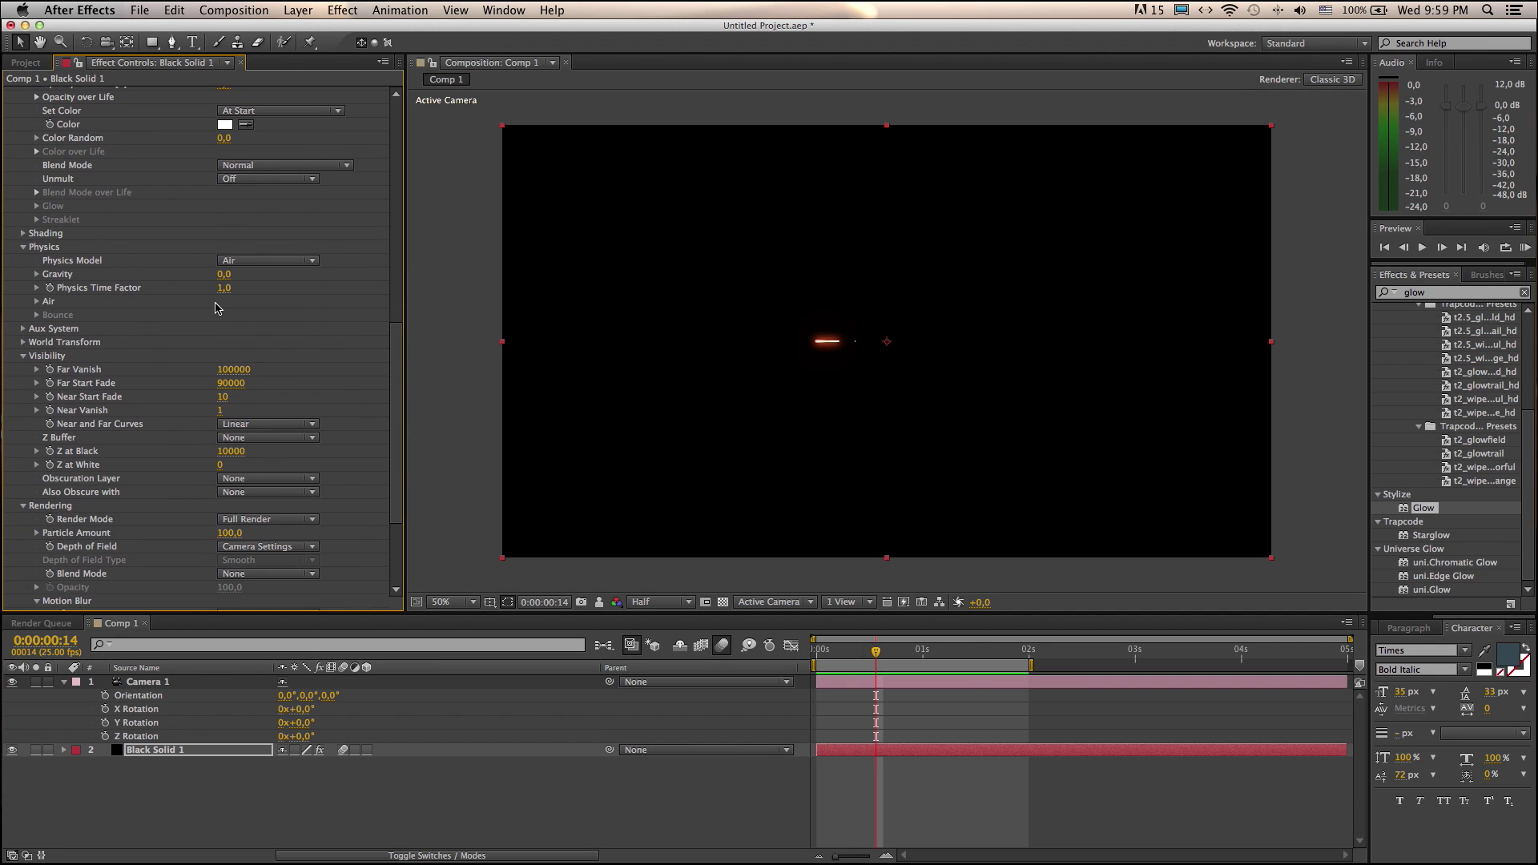
{"action": "left_click", "coordinate": [225, 274]}
{"action": "type", "text": "200"}
{"action": "key", "text": "Return"}
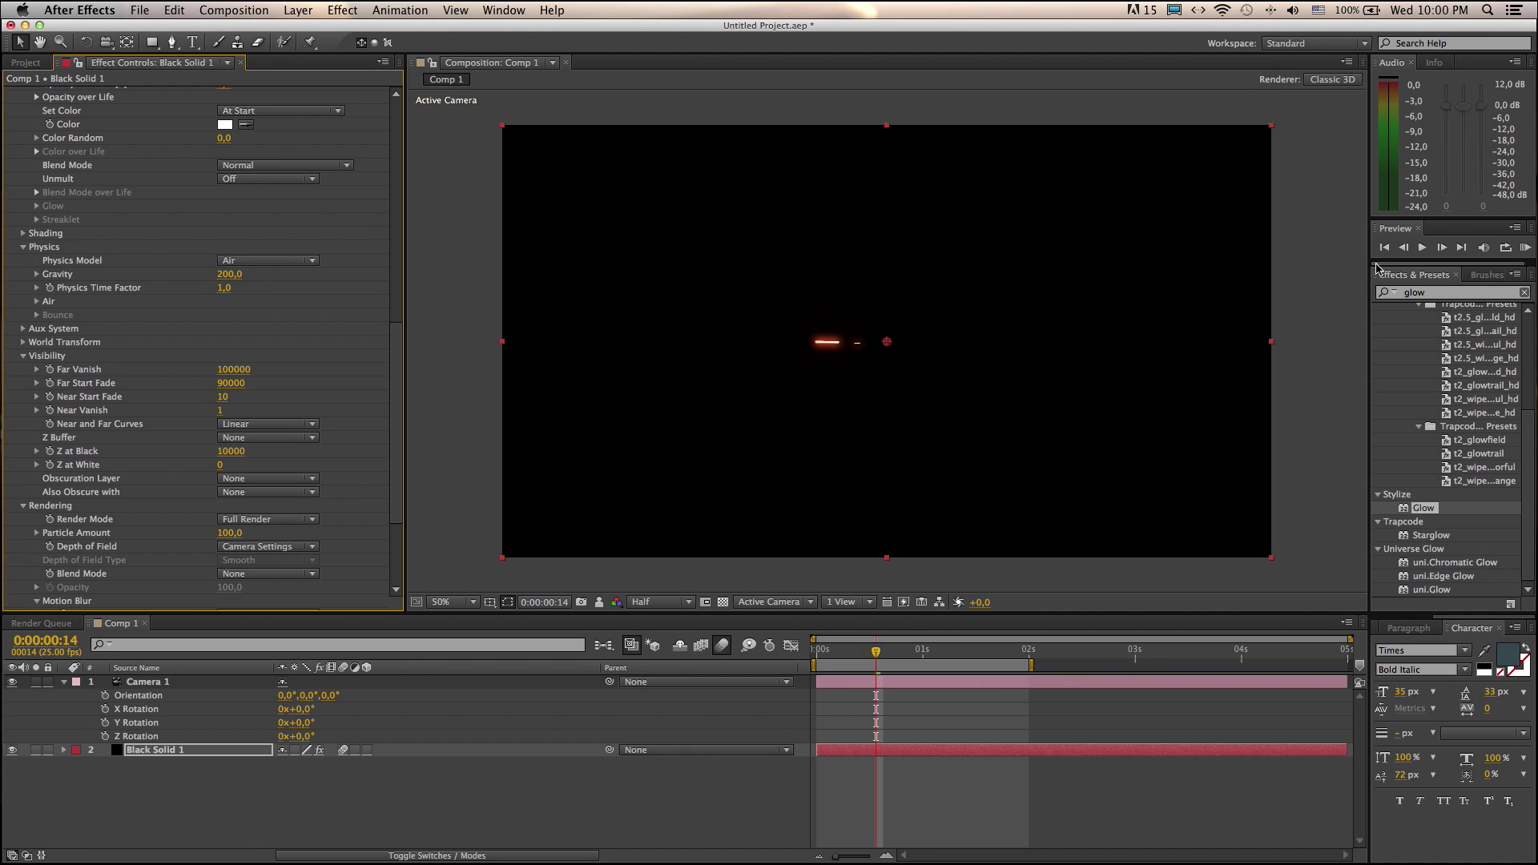
{"action": "left_click", "coordinate": [1525, 247]}
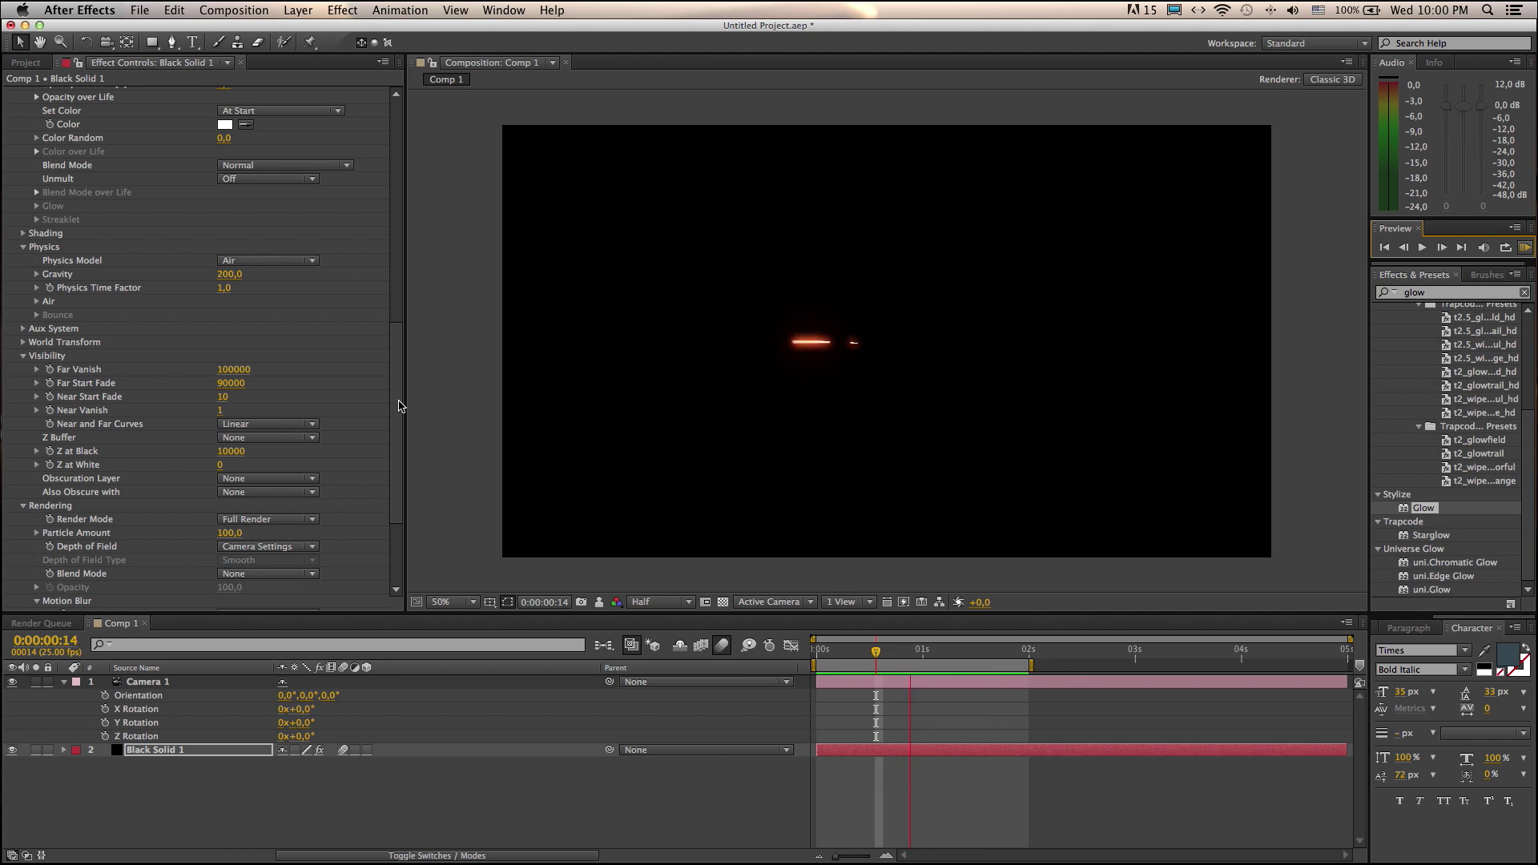
{"action": "mouse_move", "coordinate": [393, 409]}
{"action": "left_mouse_down"}
{"action": "mouse_move", "coordinate": [393, 438]}
{"action": "mouse_move", "coordinate": [397, 111]}
{"action": "left_mouse_up"}
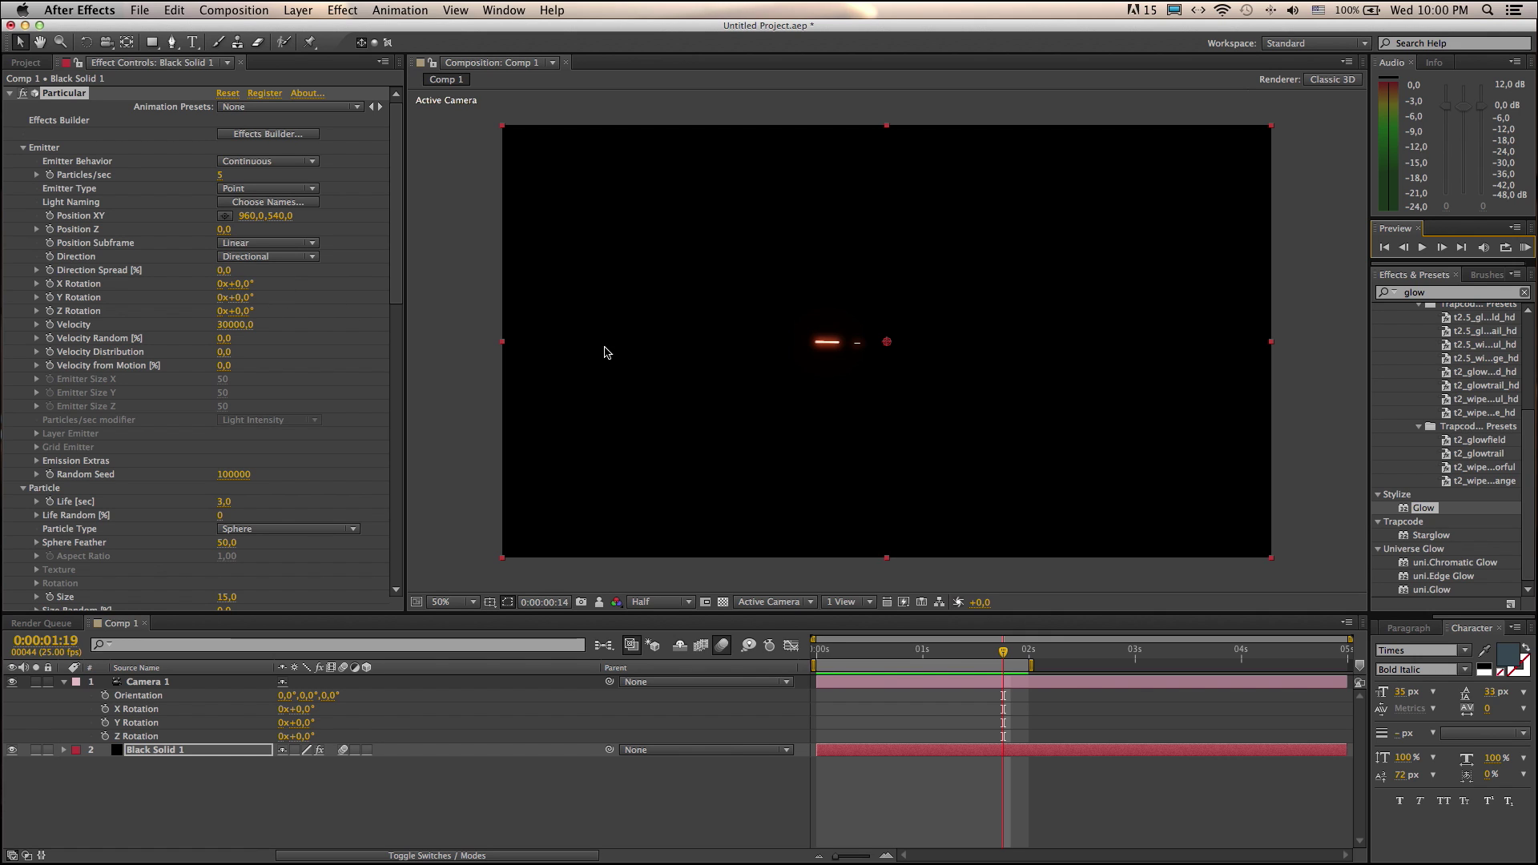
Tilt the emitter X Rotation to 3° and preview the arcing streak.
{"action": "left_click", "coordinate": [241, 284]}
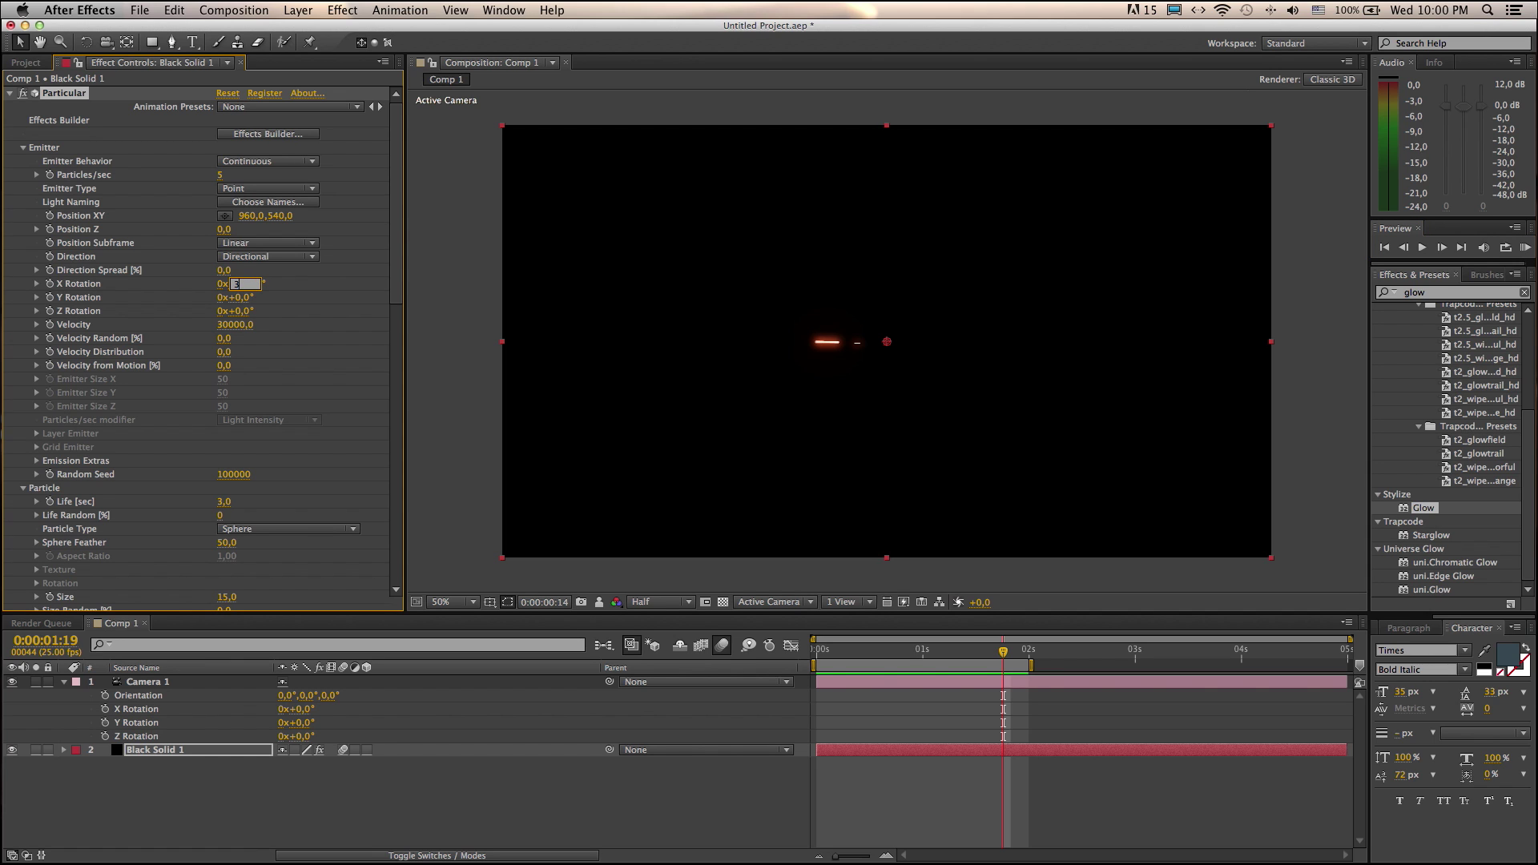
{"action": "type", "text": "0x+3"}
{"action": "key", "text": "Return"}
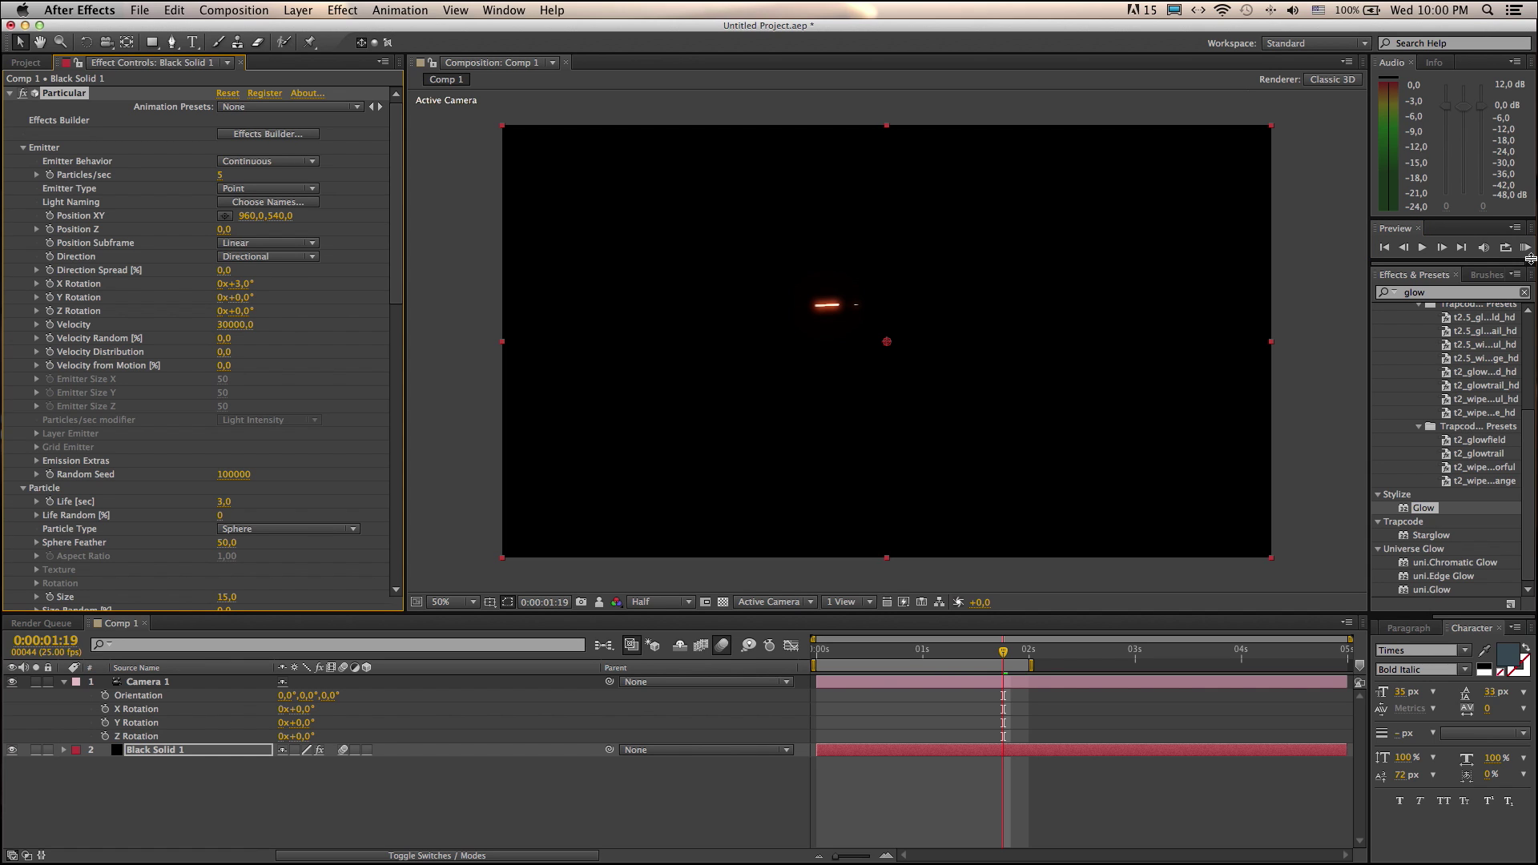
{"action": "left_click", "coordinate": [1525, 246]}
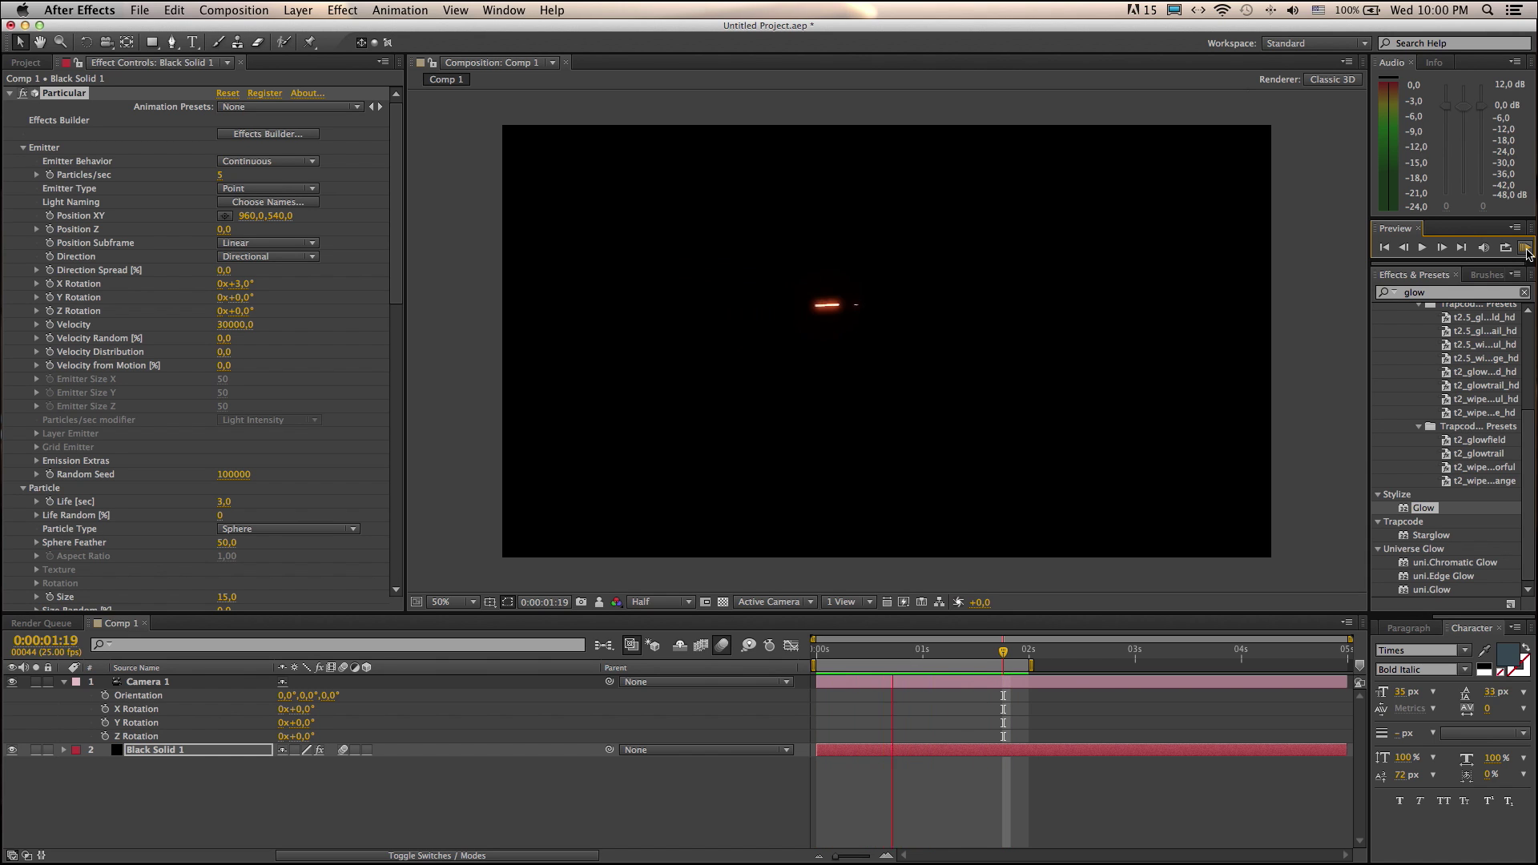
{"action": "left_click", "coordinate": [422, 250]}
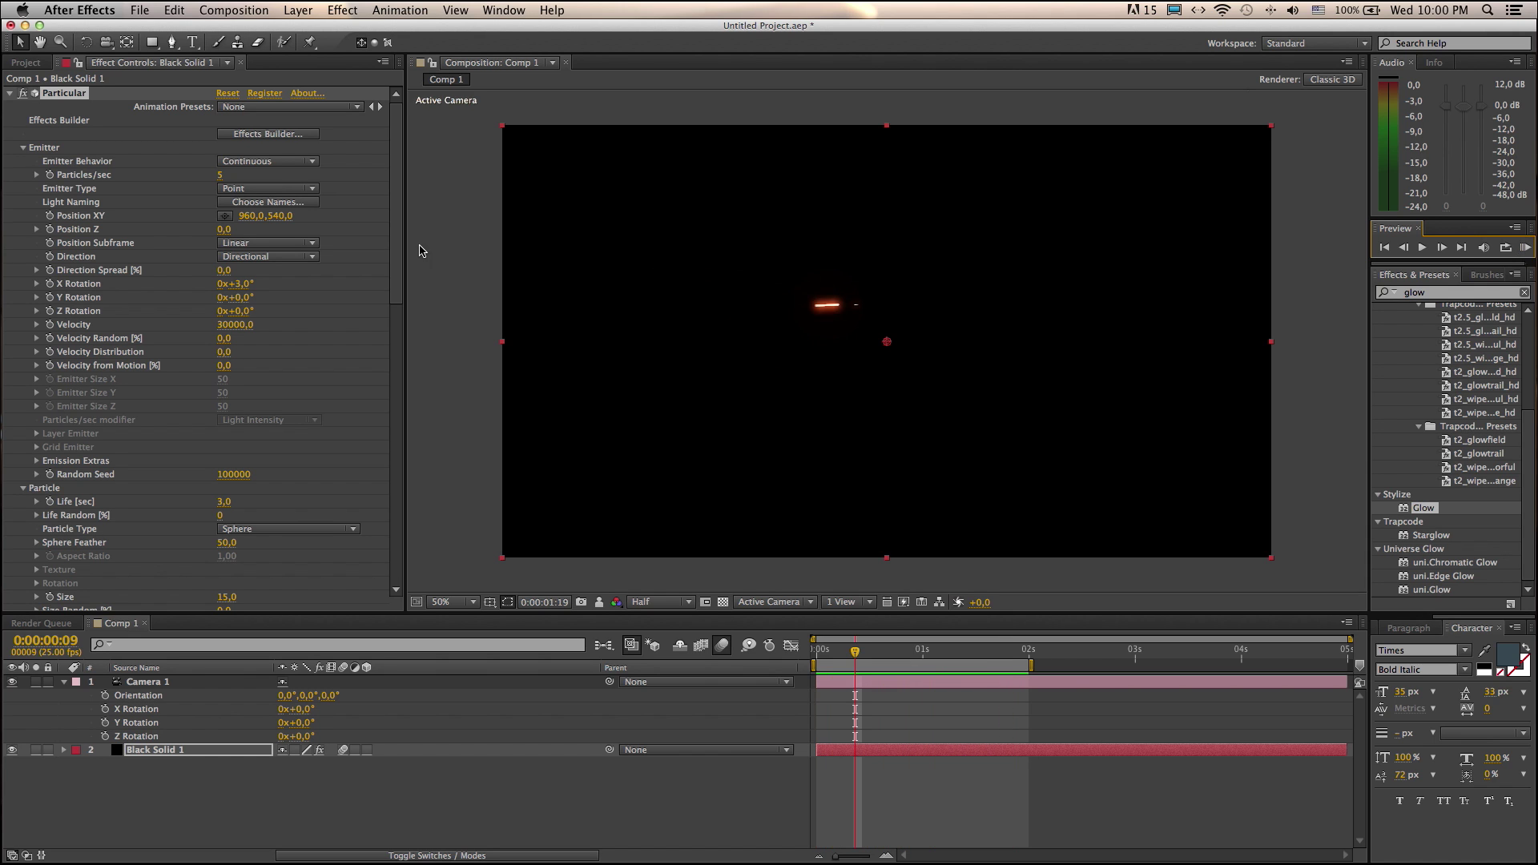
{"action": "left_click_drag", "start_coordinate": [400, 220], "coordinate": [402, 421]}
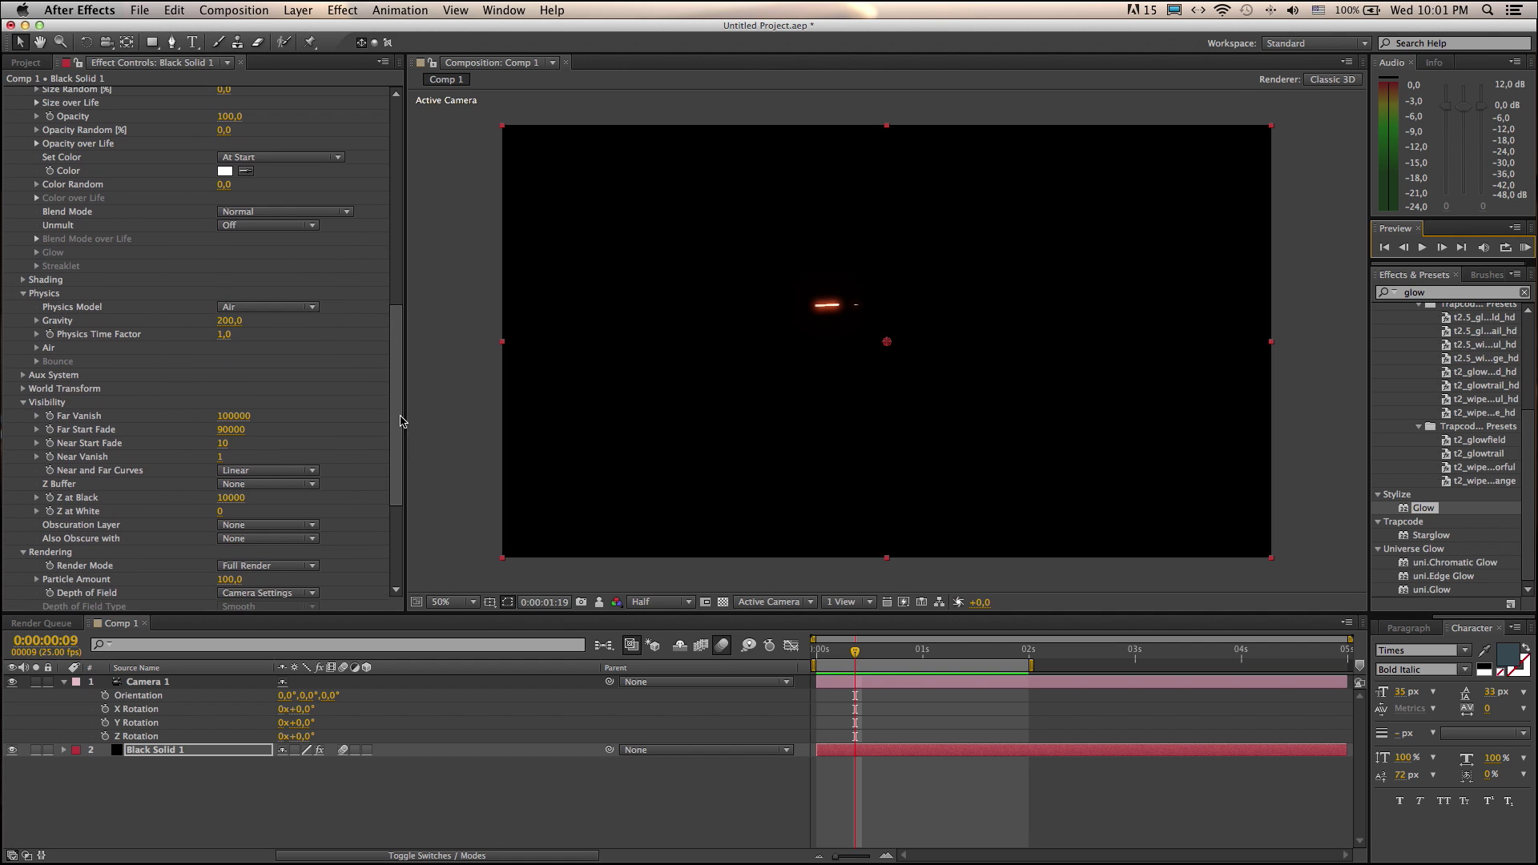
{"action": "left_click", "coordinate": [230, 321]}
{"action": "type", "text": "500"}
{"action": "key", "text": "Return"}
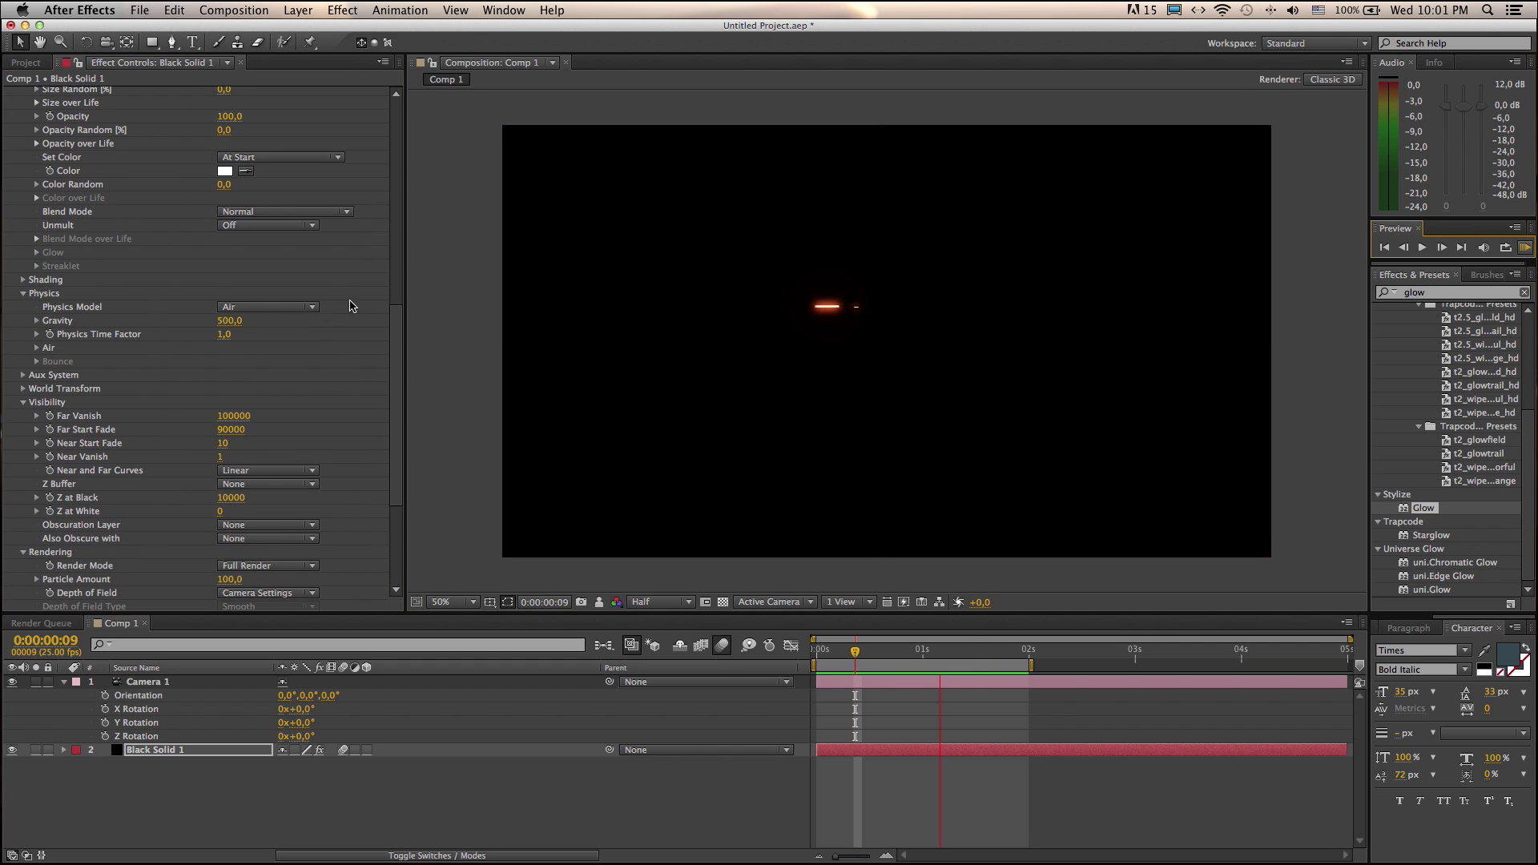
{"action": "key", "text": "space"}
{"action": "left_click", "coordinate": [228, 322]}
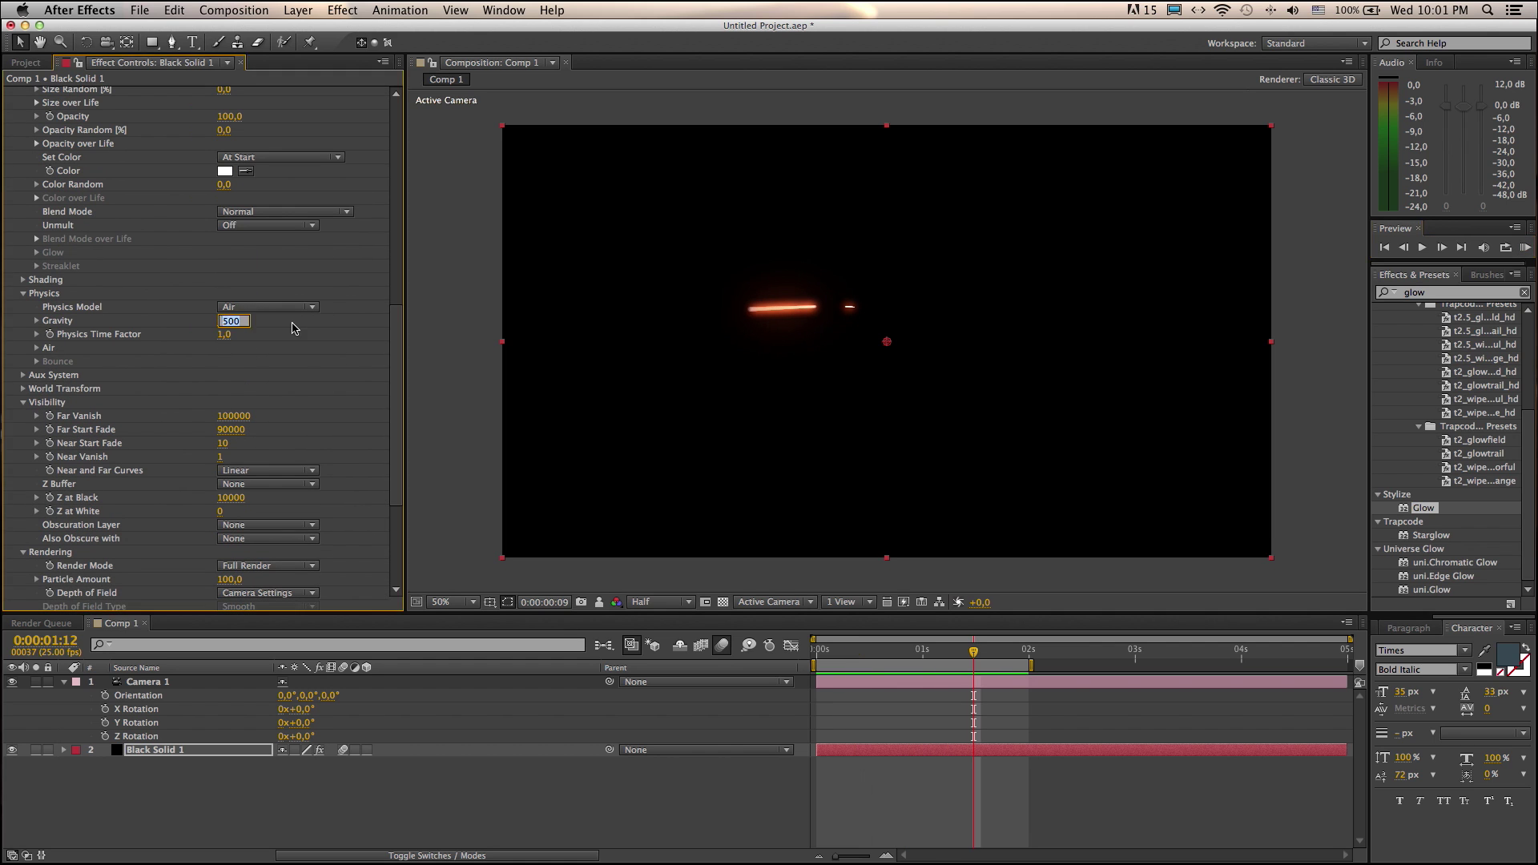
{"action": "type", "text": "20"}
{"action": "key", "text": "Return"}
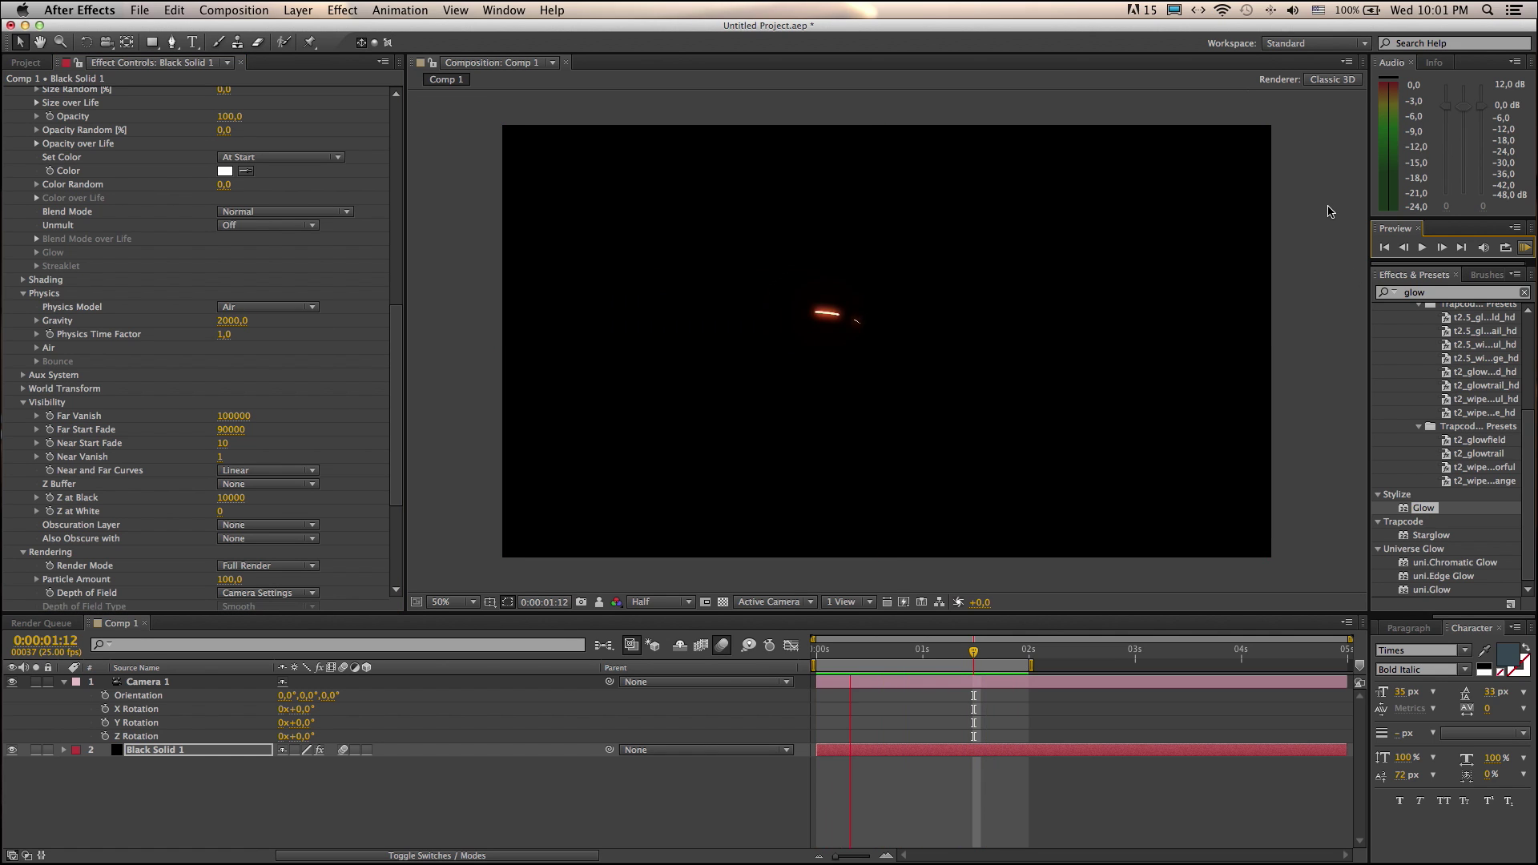
{"action": "key", "text": "space"}
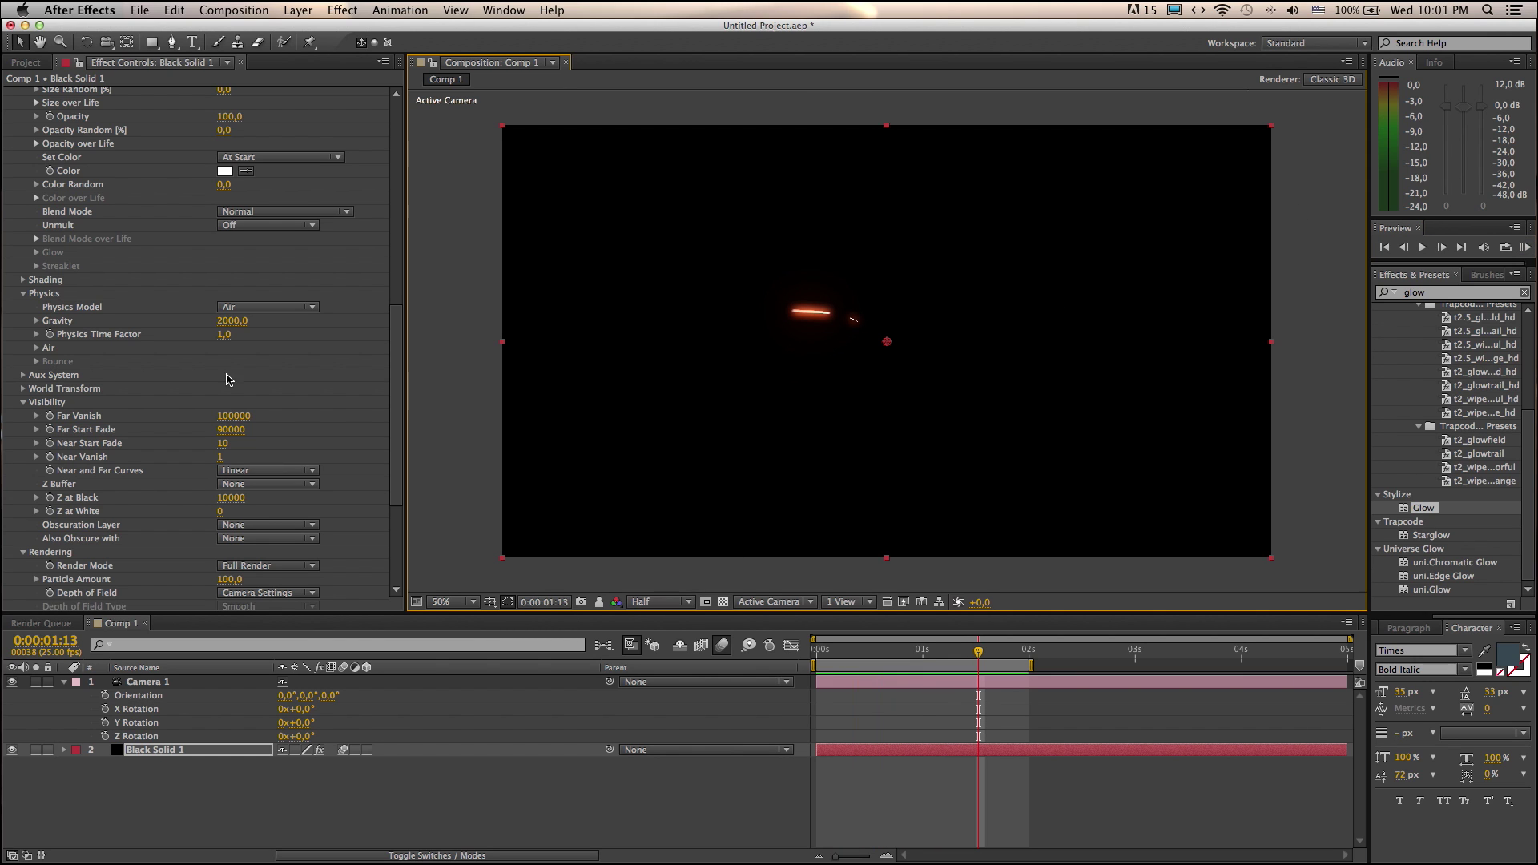
{"action": "left_click", "coordinate": [277, 336]}
{"action": "left_click", "coordinate": [231, 321]}
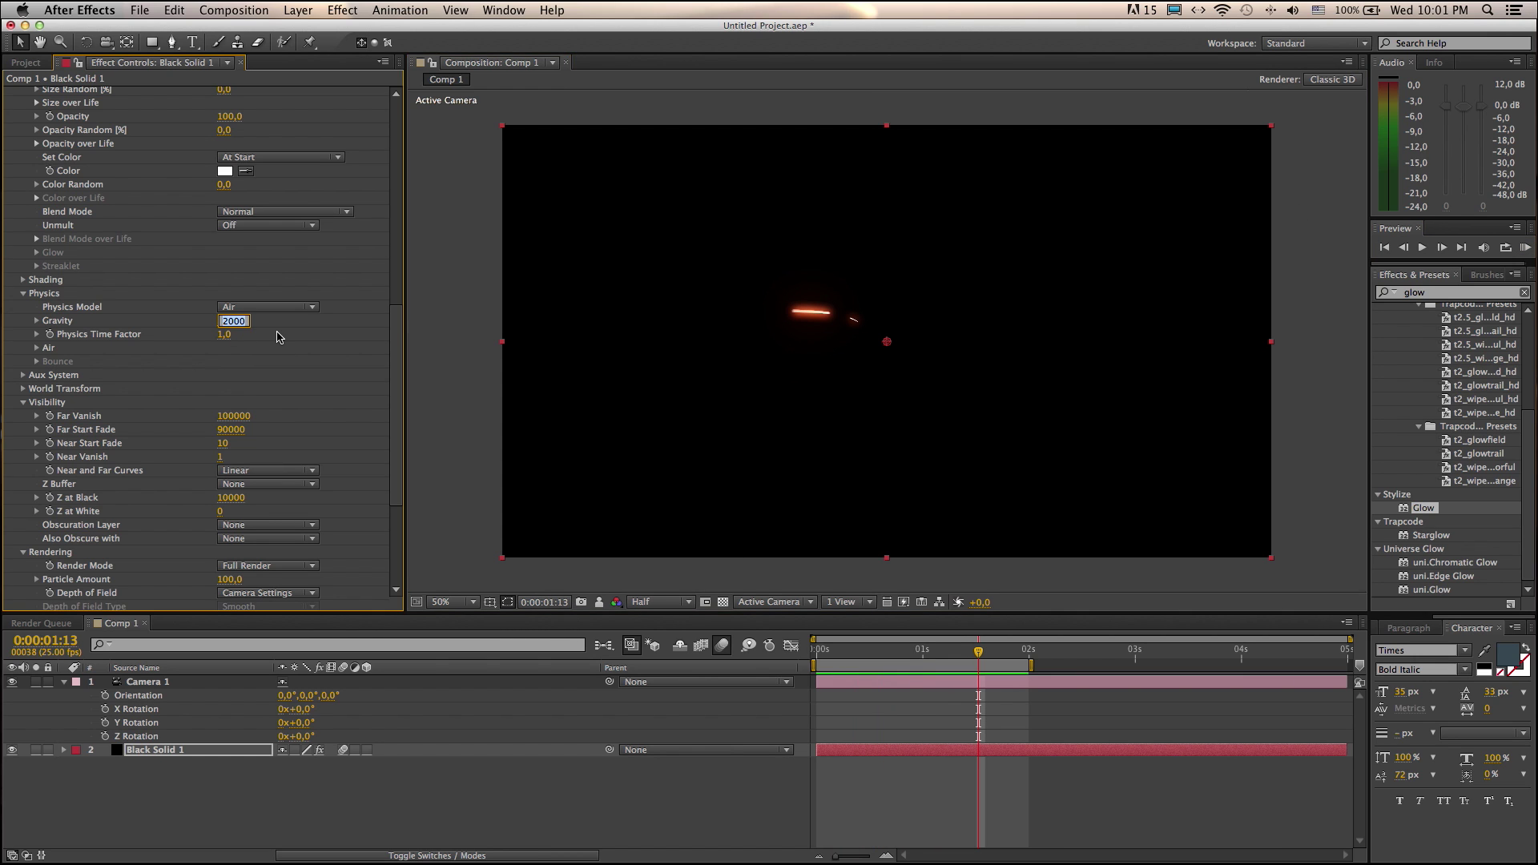
{"action": "type", "text": "2"}
{"action": "key", "text": "Return"}
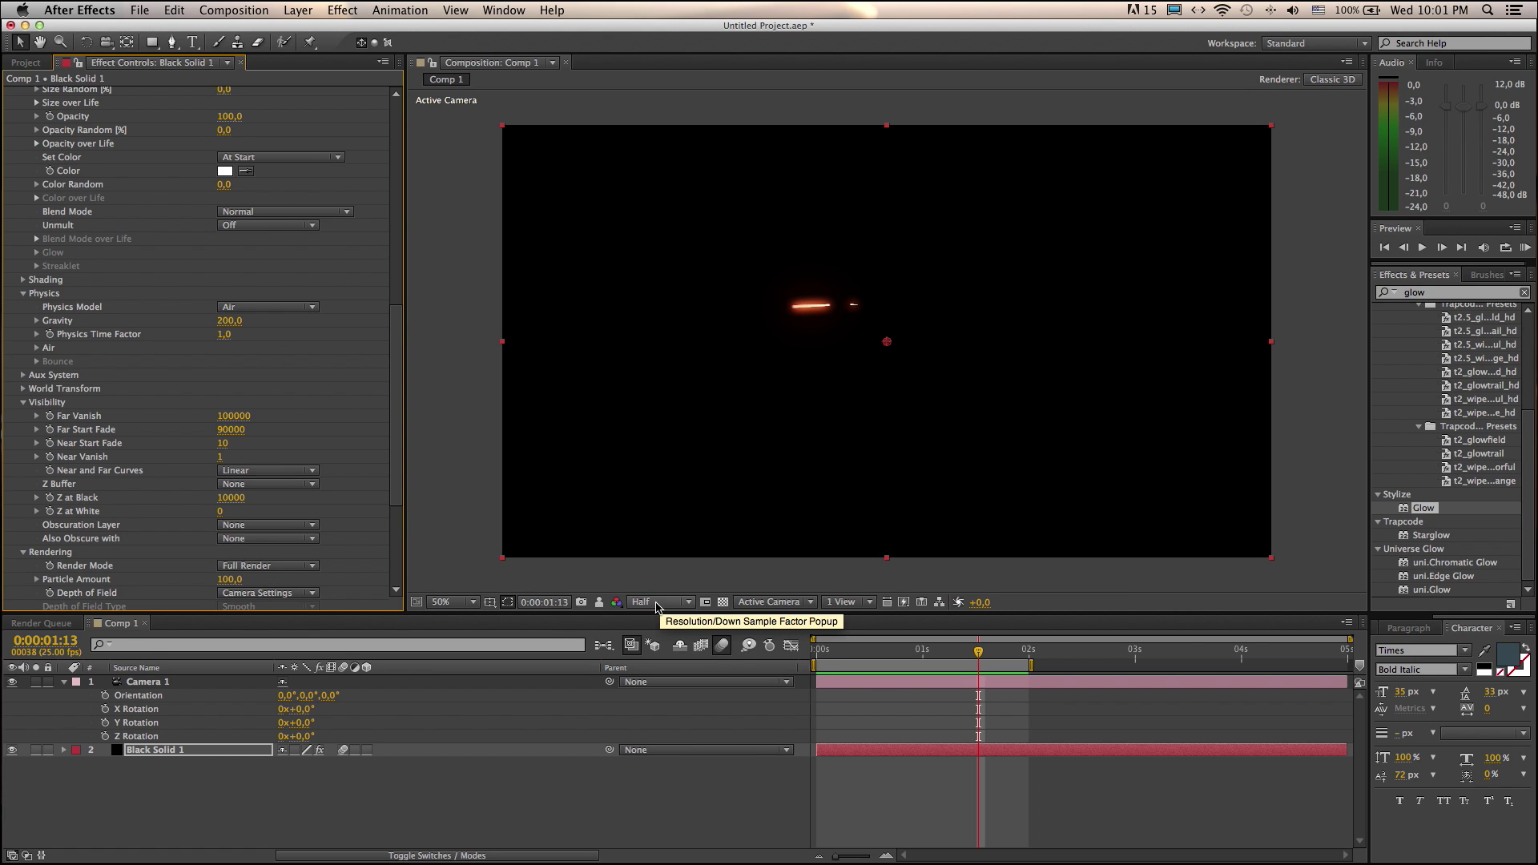
Preview the comp at full resolution, stopping on frame 9.
{"action": "left_click", "coordinate": [688, 603]}
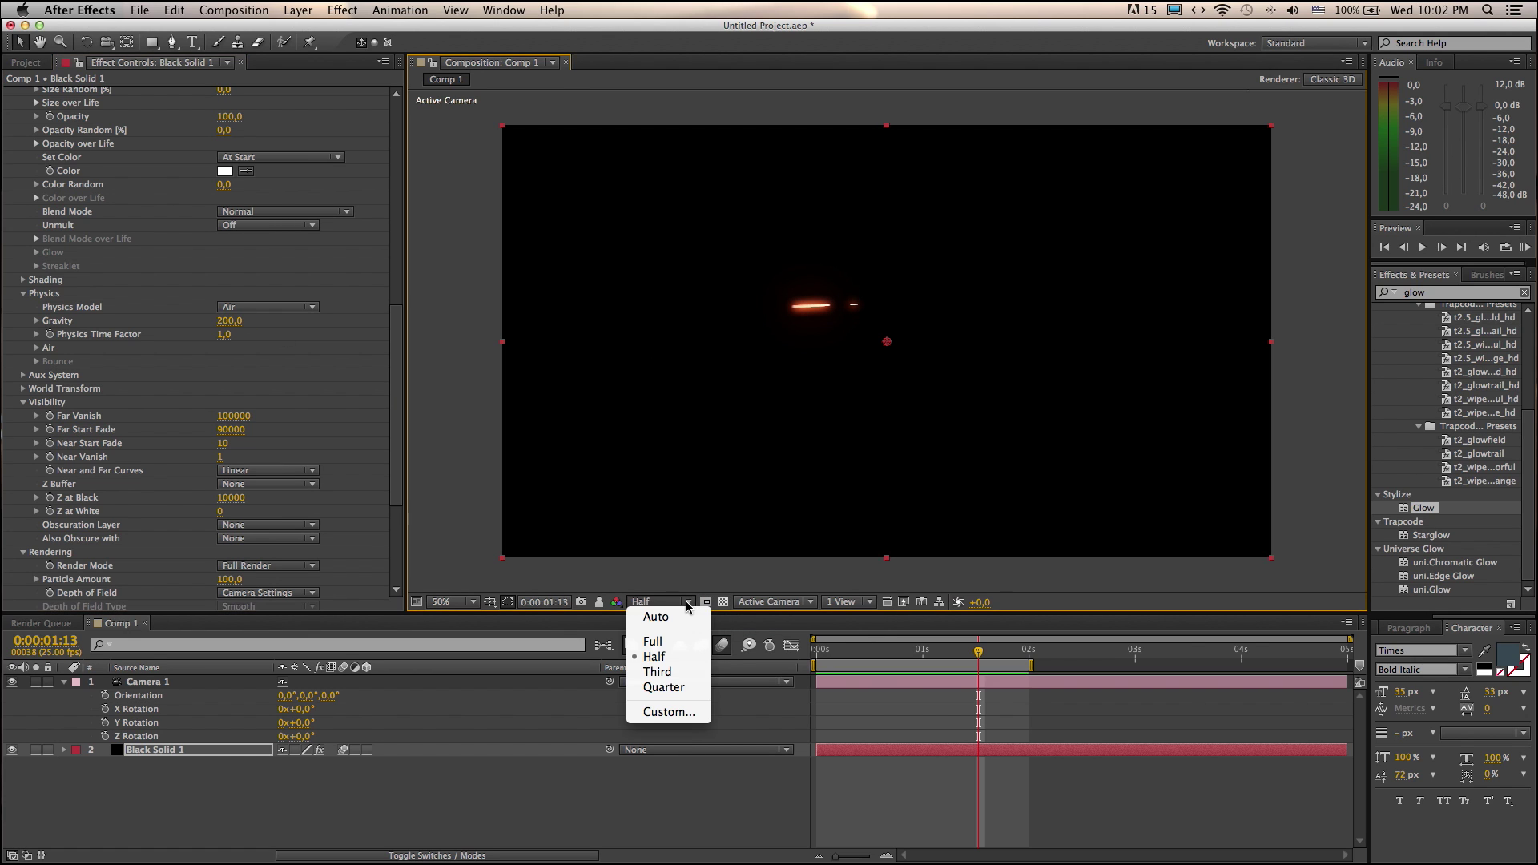
{"action": "left_click", "coordinate": [675, 644]}
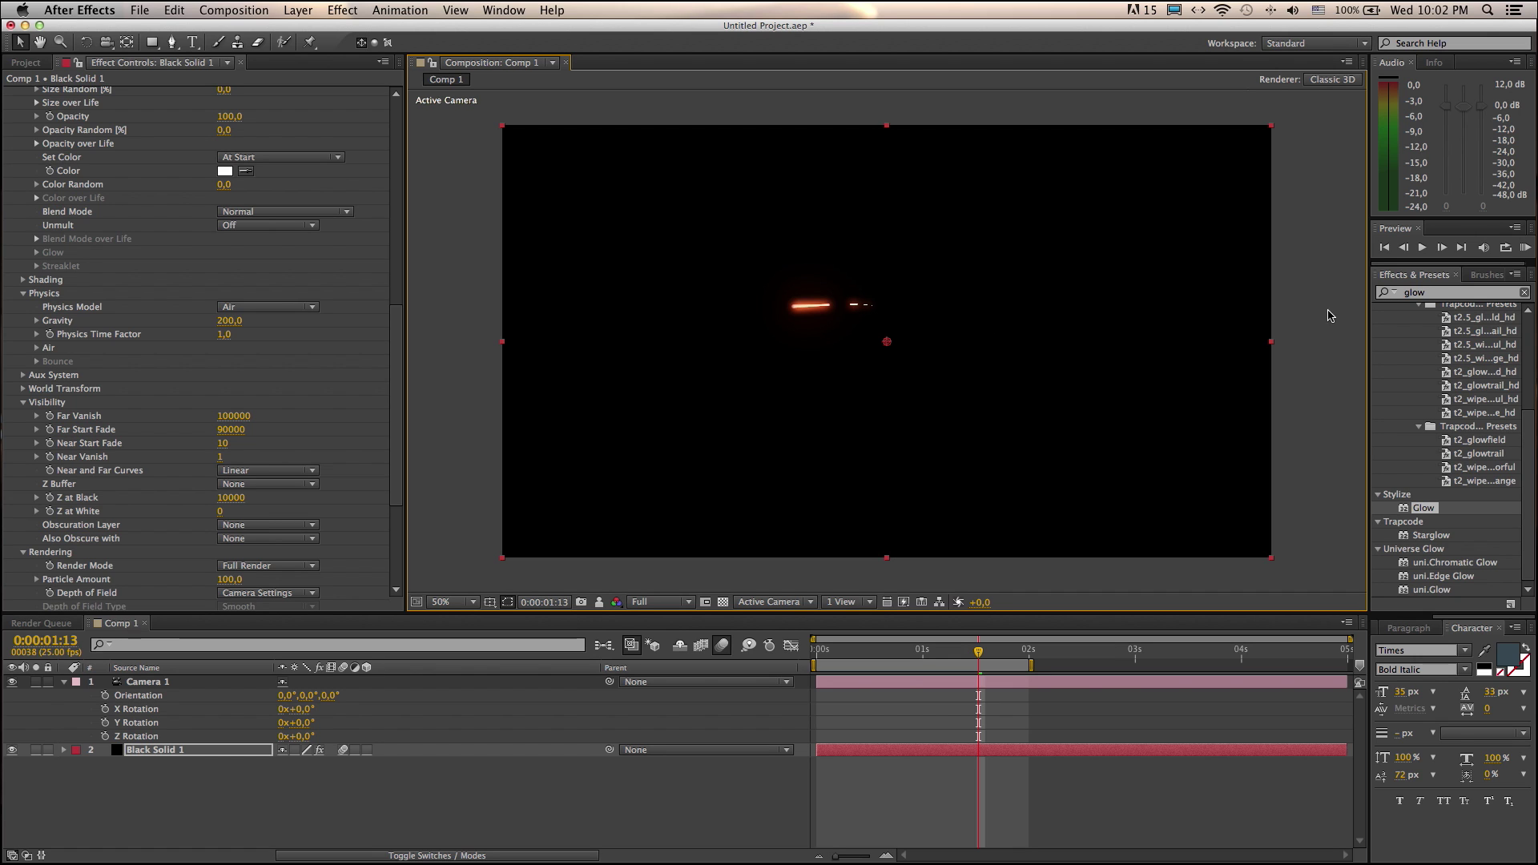
{"action": "left_click", "coordinate": [1525, 248]}
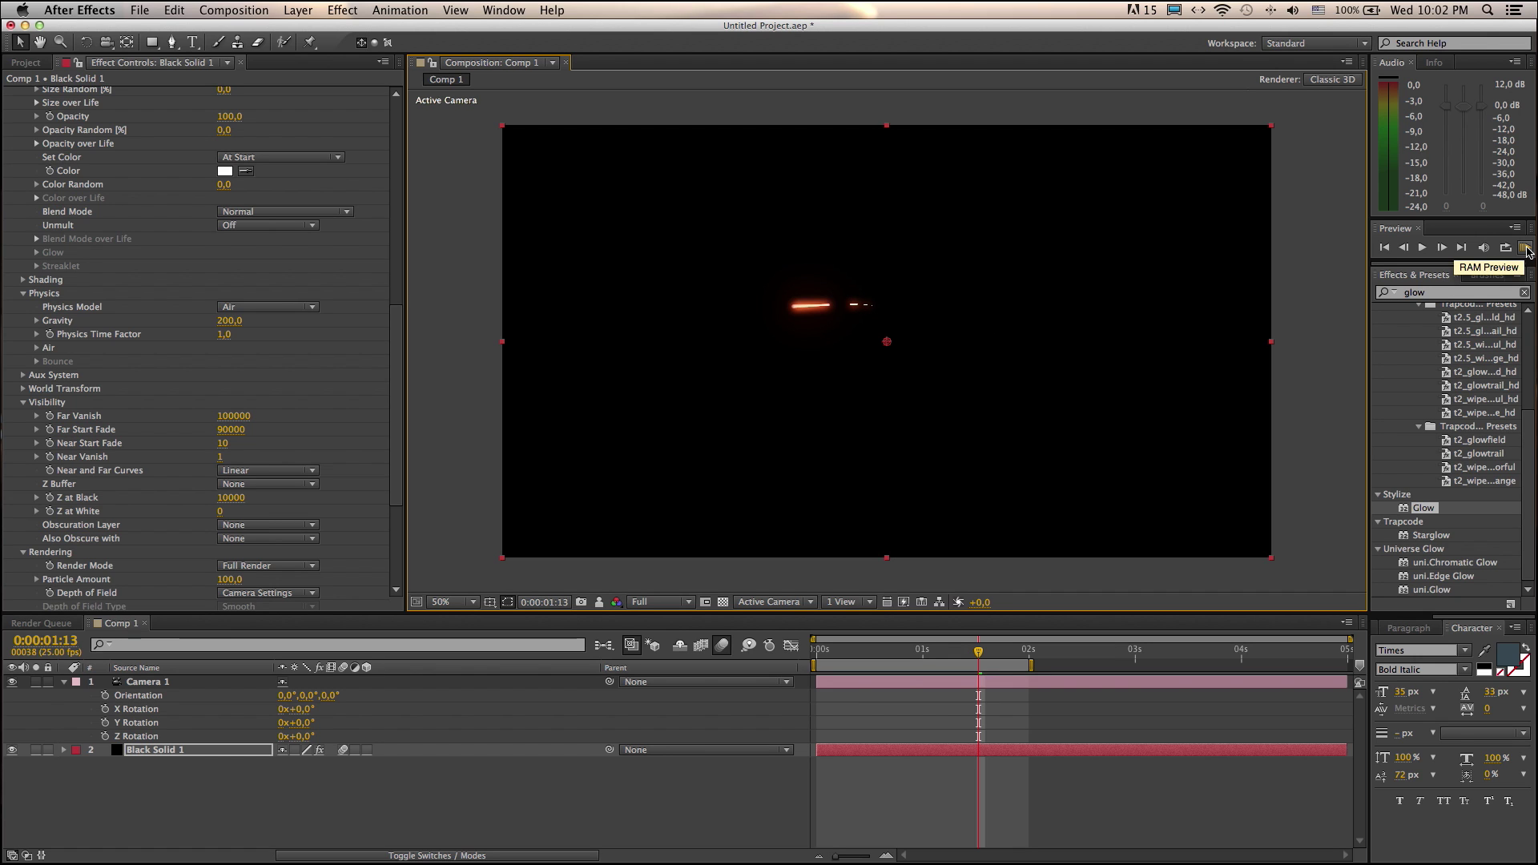
{"action": "left_click", "coordinate": [1524, 248]}
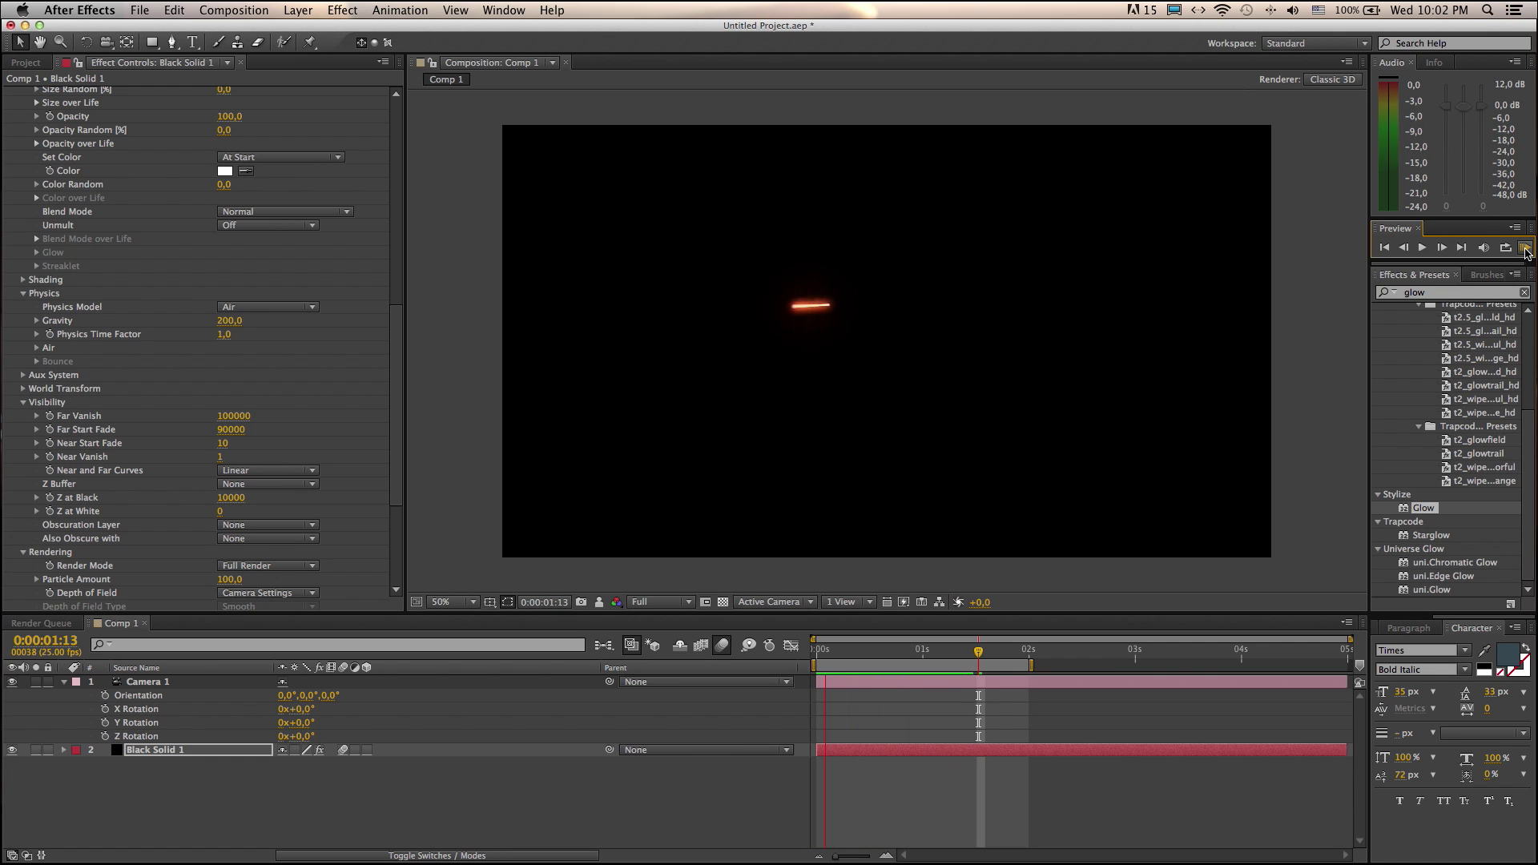
{"action": "left_click", "coordinate": [582, 550]}
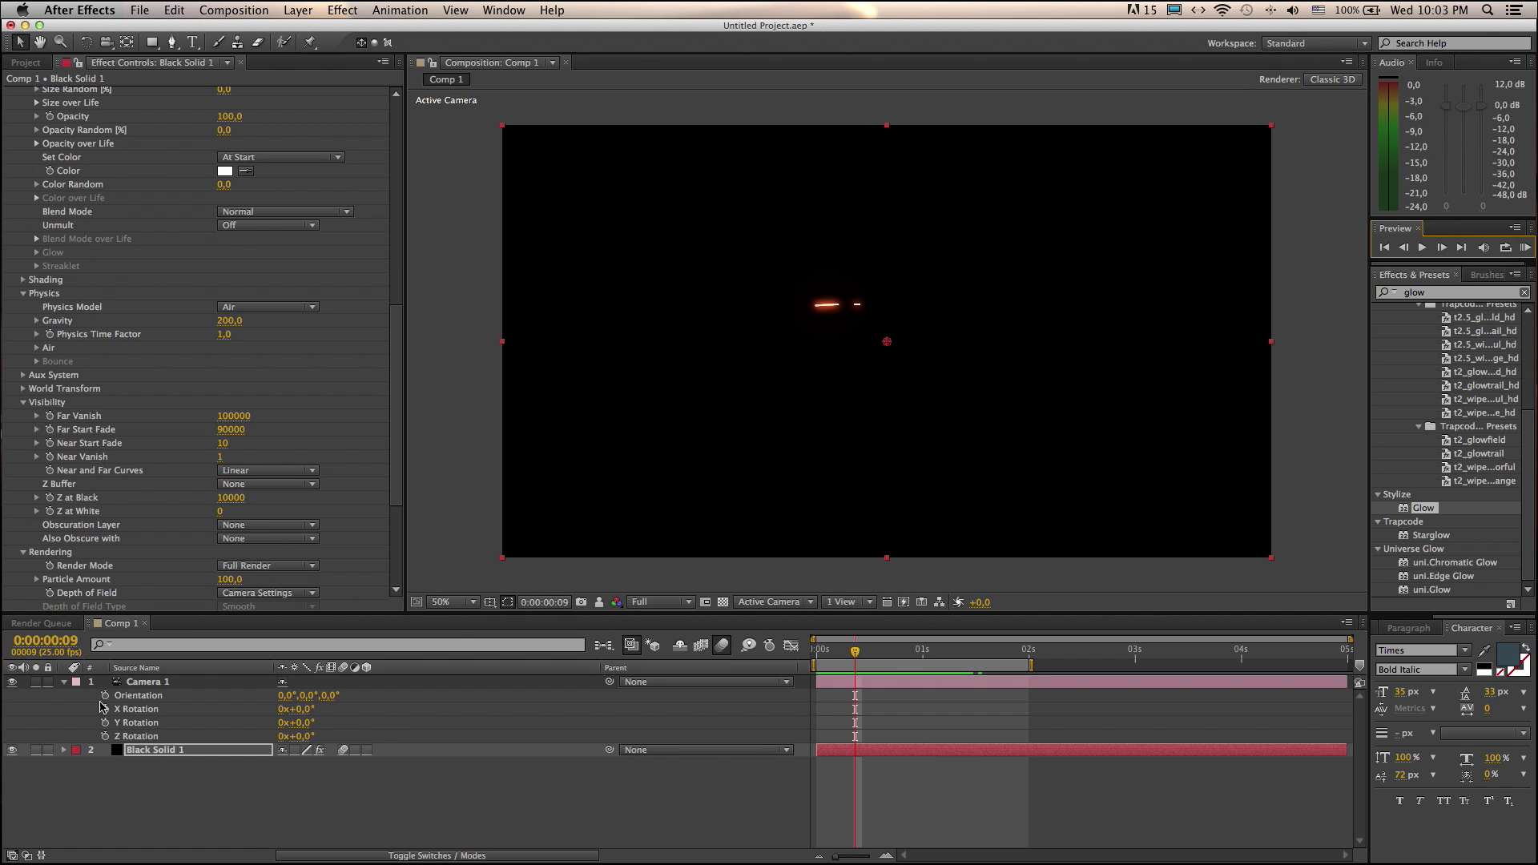
Expand Black Solid 1's Particular Emitter group in the timeline to show X Rotation.
{"action": "left_click", "coordinate": [65, 750]}
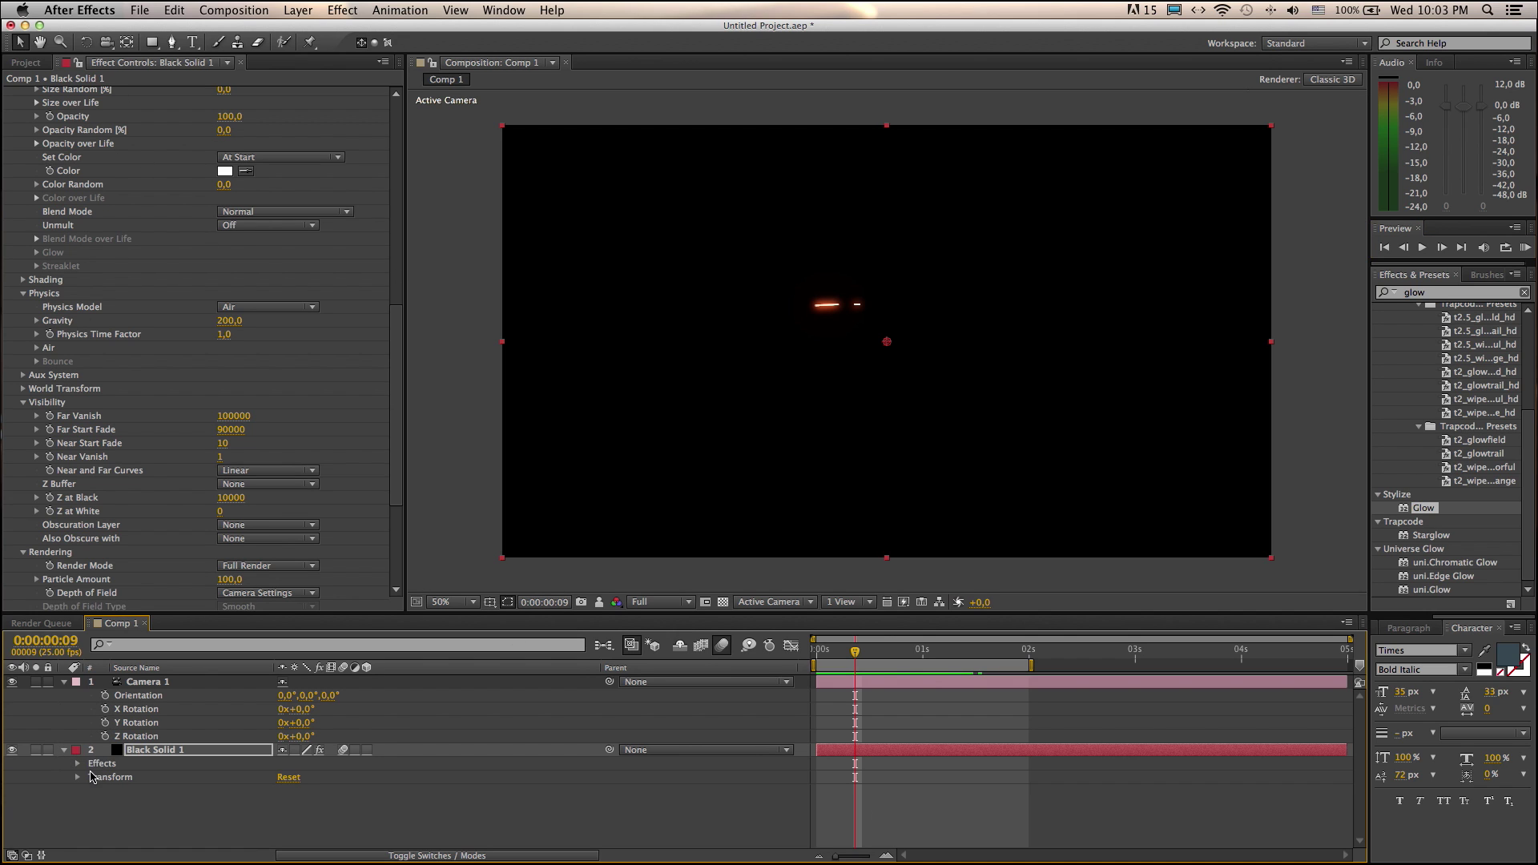
{"action": "left_click", "coordinate": [77, 763]}
{"action": "left_click", "coordinate": [91, 778]}
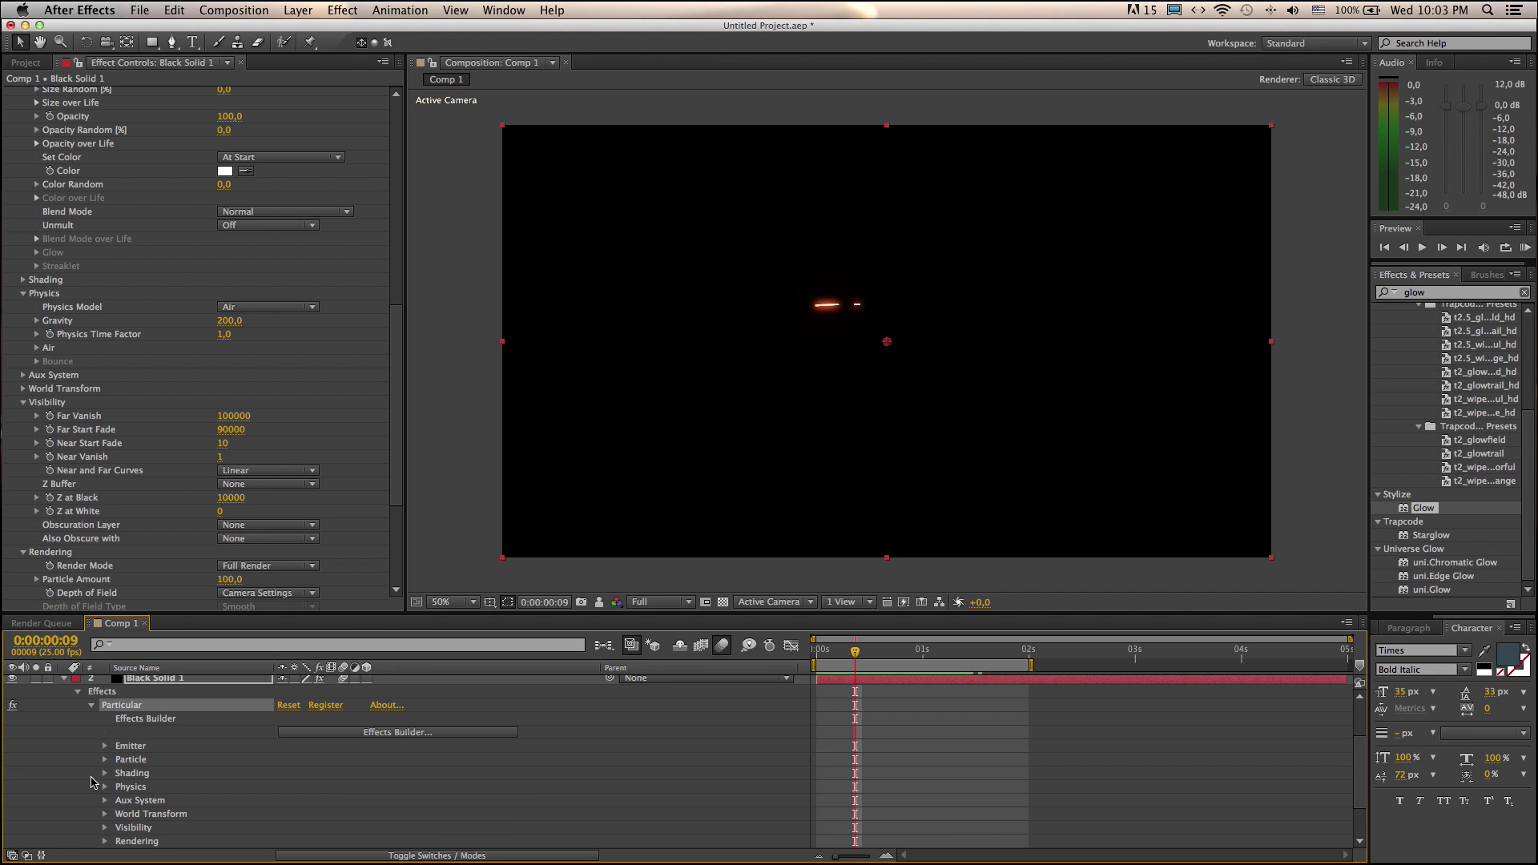
{"action": "left_click", "coordinate": [105, 746]}
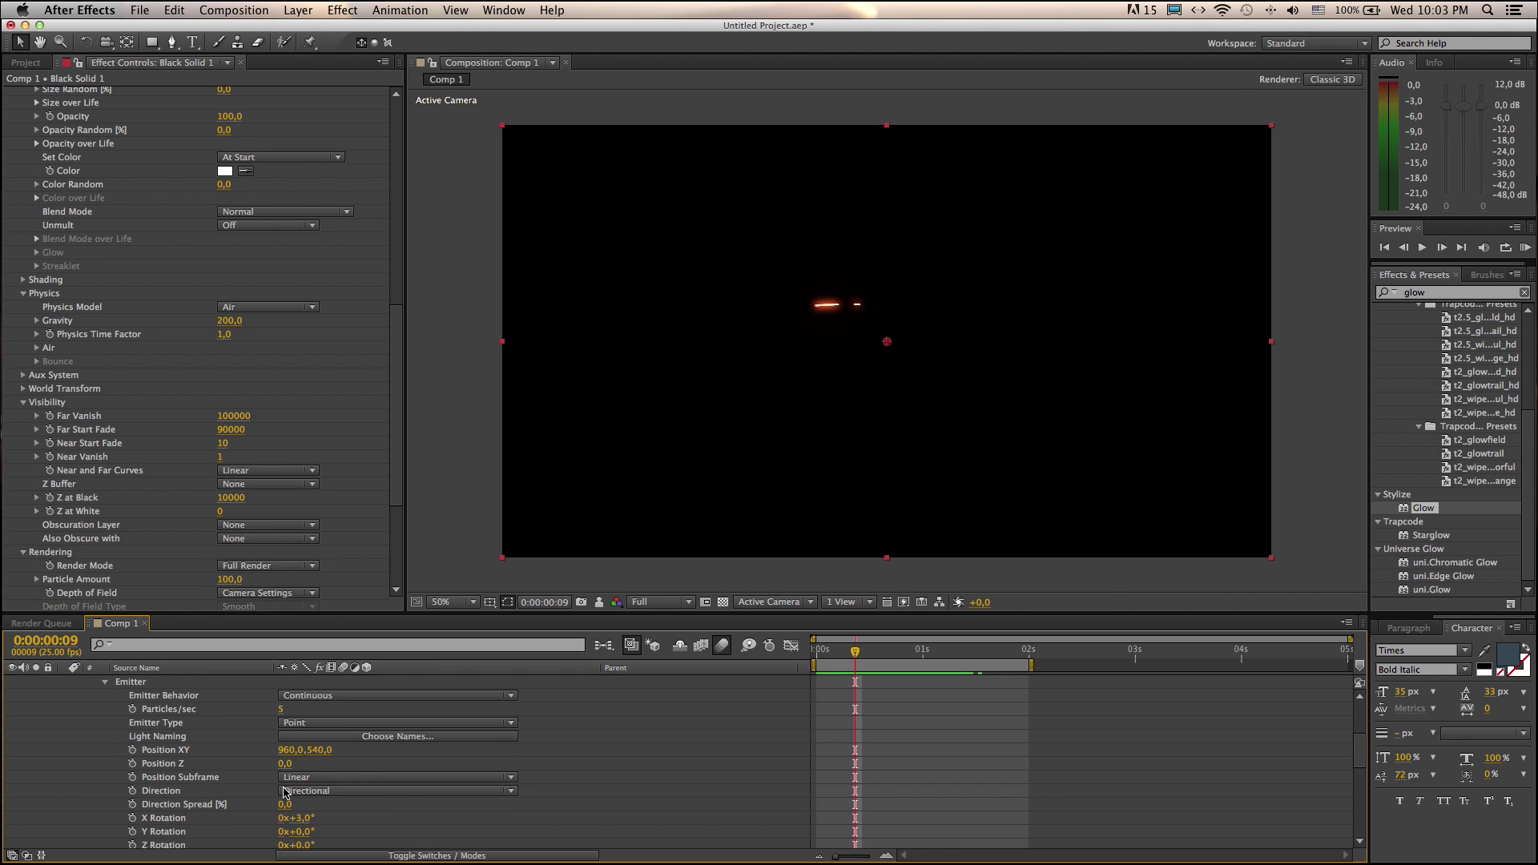
{"action": "scroll", "coordinate": [258, 788], "scroll_direction": "down", "scroll_amount": 2}
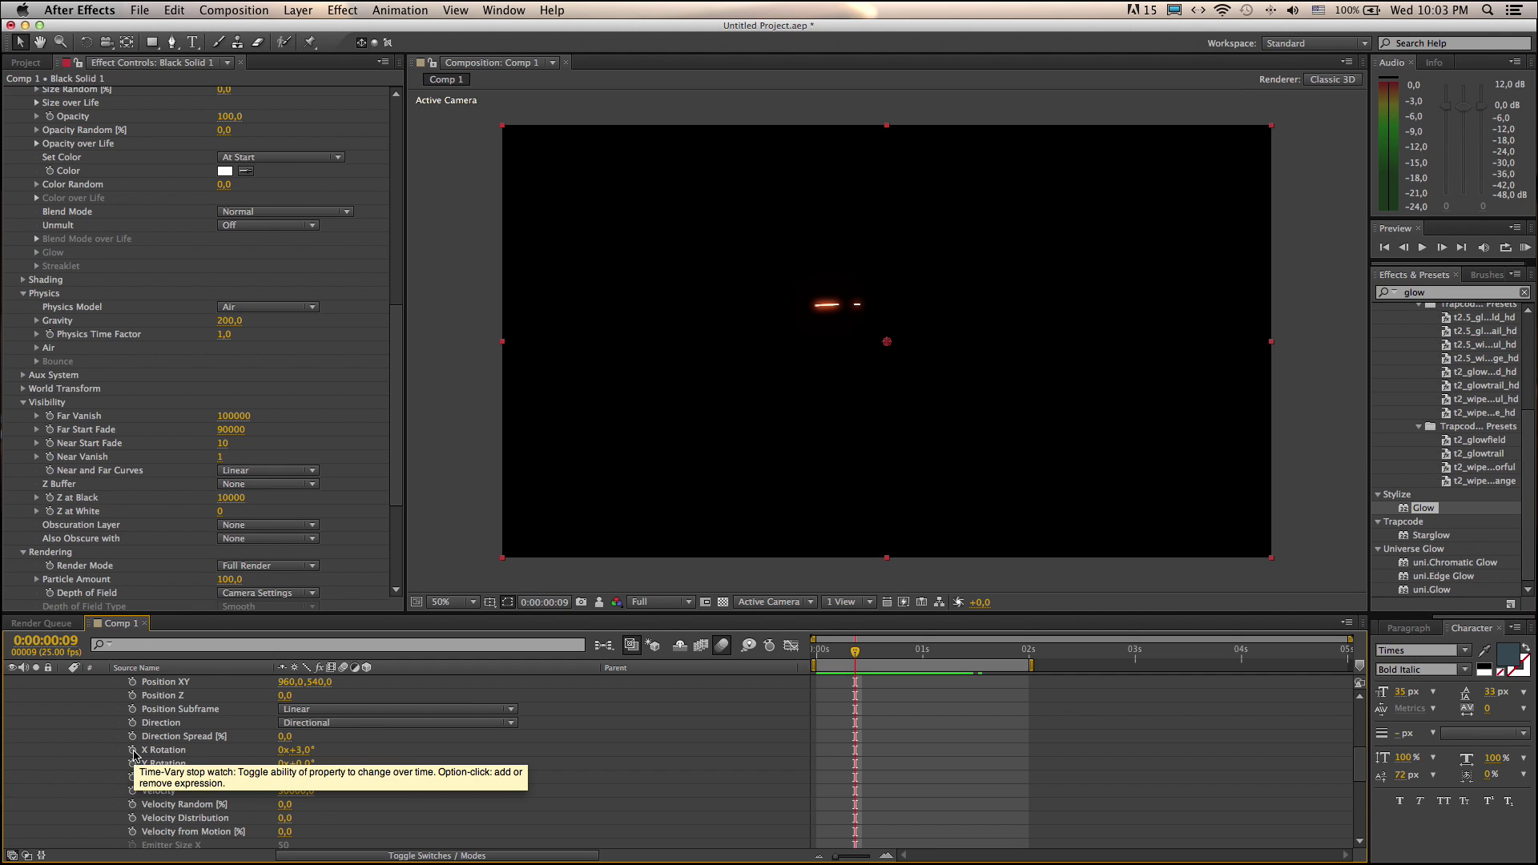
Add a wiggle(25,1) expression to the emitter X Rotation and preview it.
{"action": "left_click", "coordinate": [134, 753], "text": "alt"}
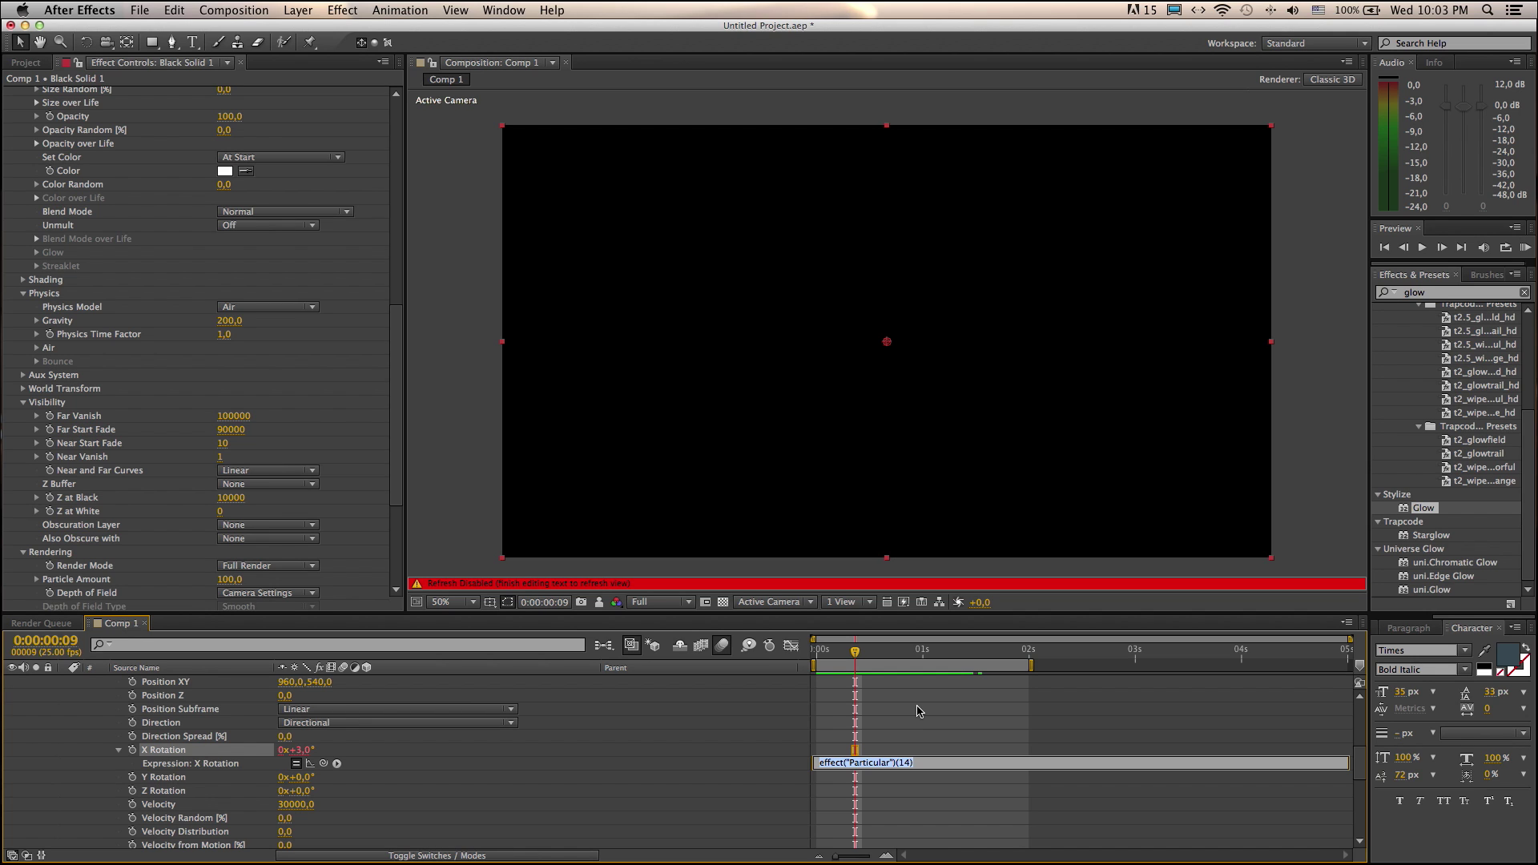
{"action": "type", "text": "w"}
{"action": "type", "text": "1"}
{"action": "left_click", "coordinate": [906, 728]}
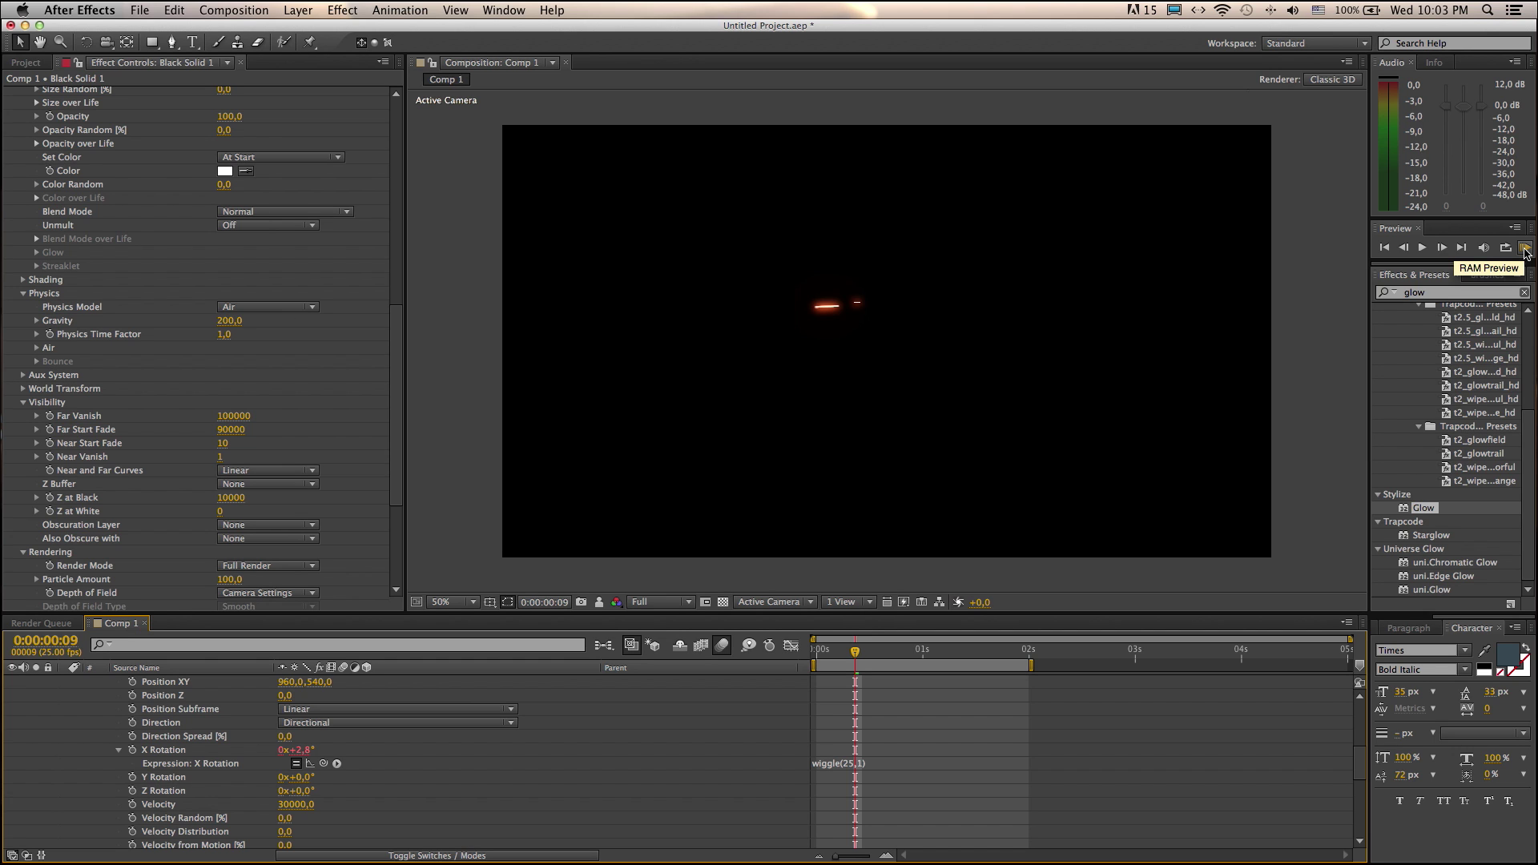
{"action": "left_click", "coordinate": [1524, 248]}
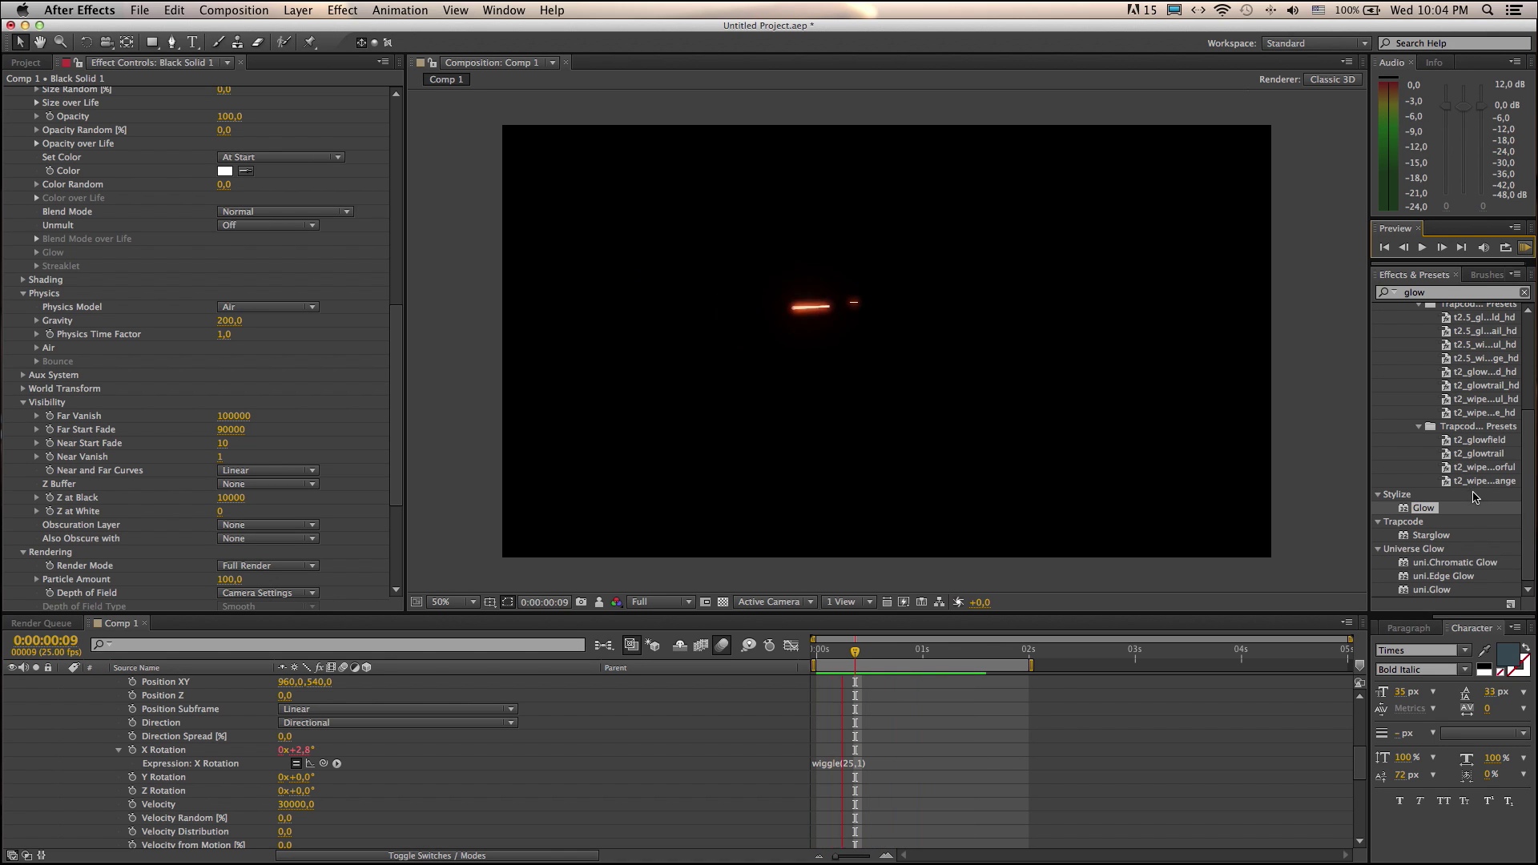
{"action": "key", "text": "space"}
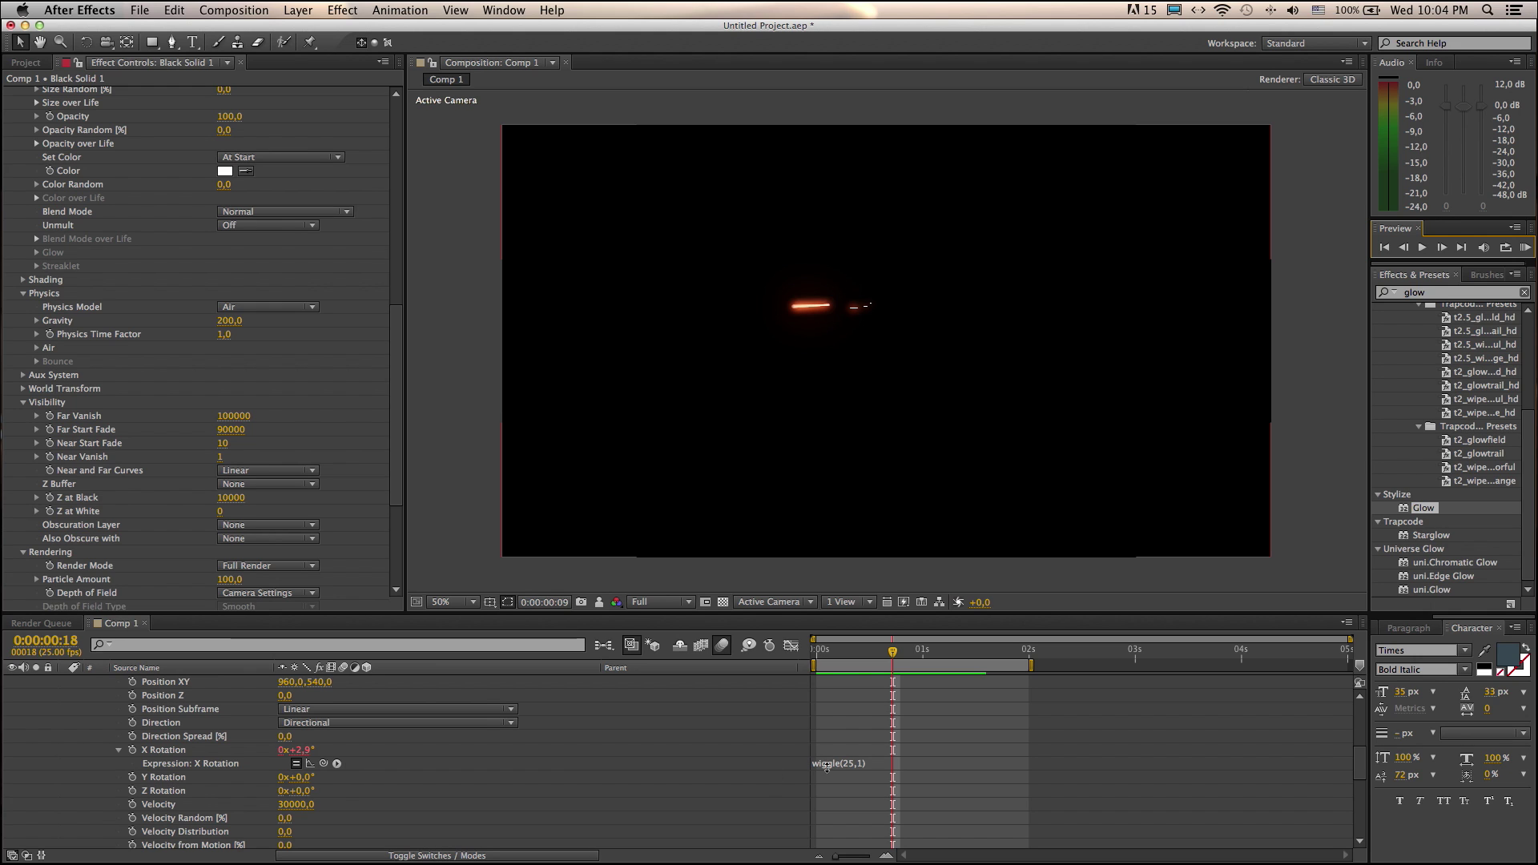
Change the X Rotation expression to wiggle(25,5).
{"action": "left_click", "coordinate": [863, 764]}
{"action": "left_click", "coordinate": [875, 764]}
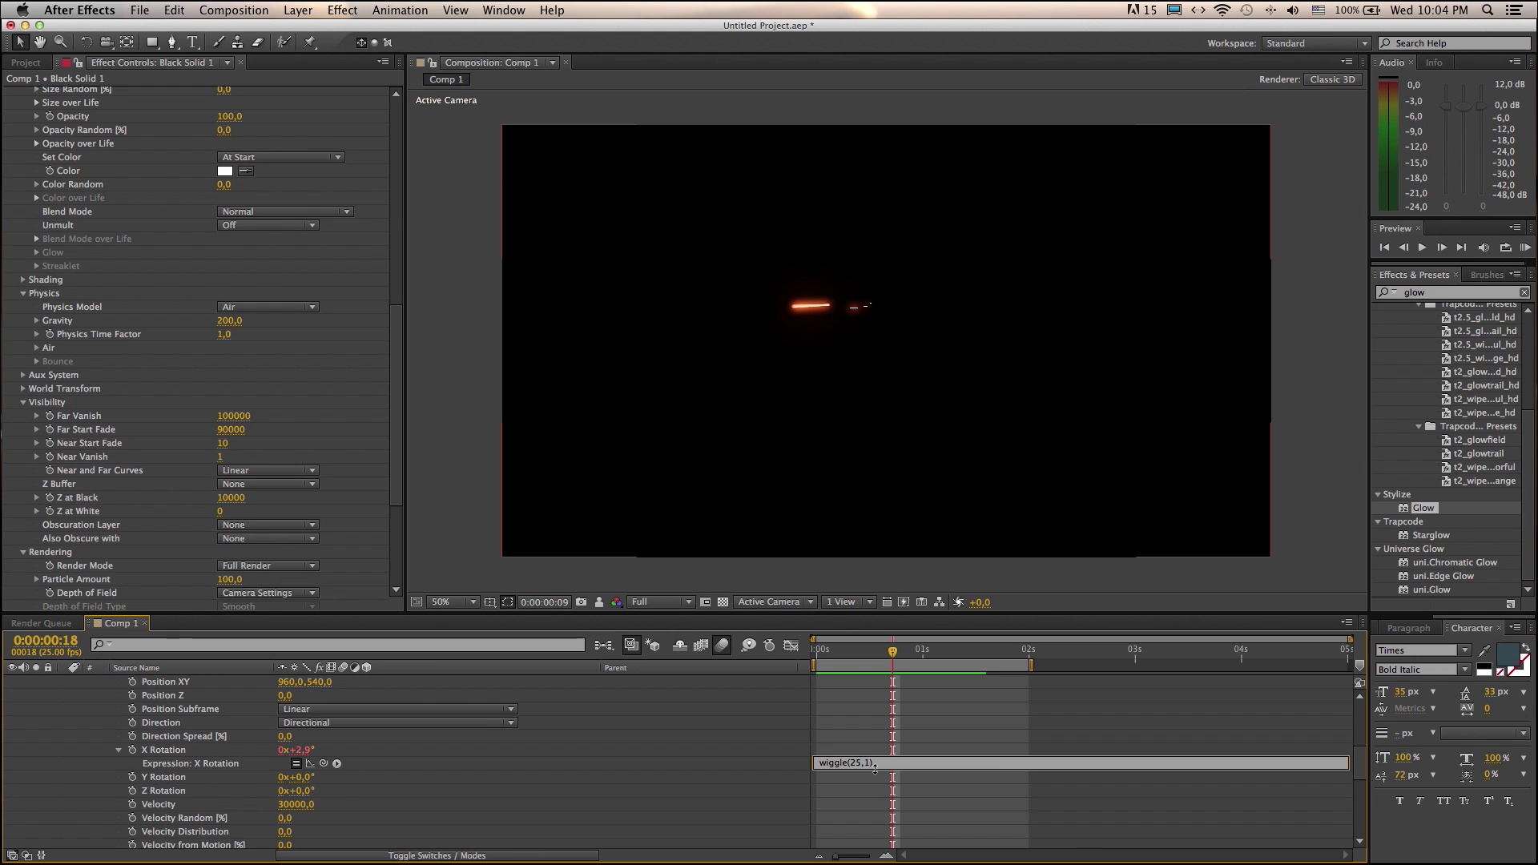
{"action": "type", "text": "5"}
{"action": "key", "text": "KP_Enter"}
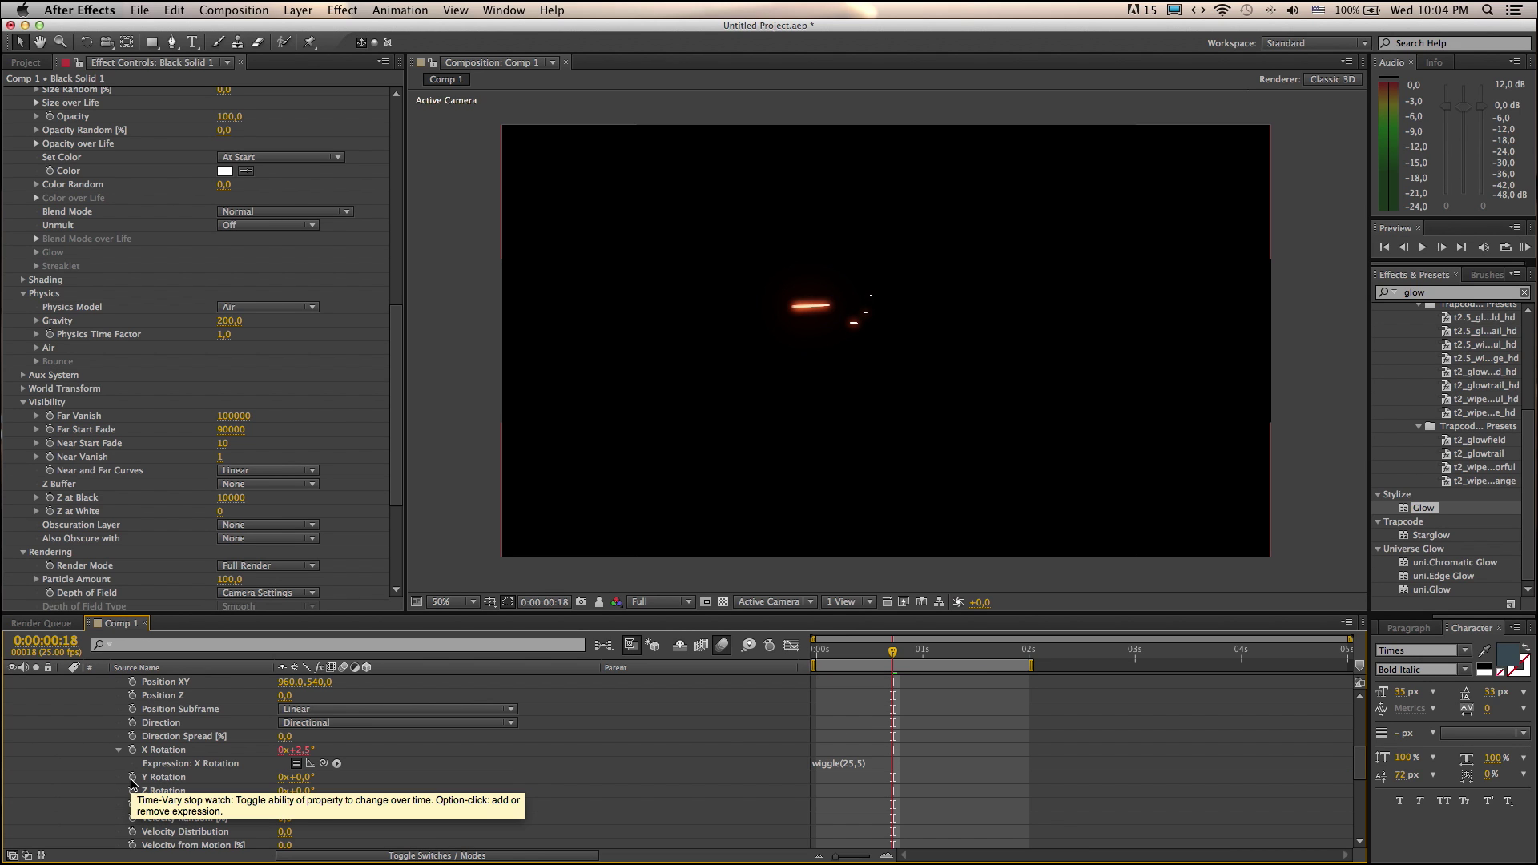
Add a wiggle expression to the emitter Y Rotation and preview it.
{"action": "left_click", "coordinate": [131, 779], "text": "alt"}
{"action": "type", "text": "wiggle(25,5"}
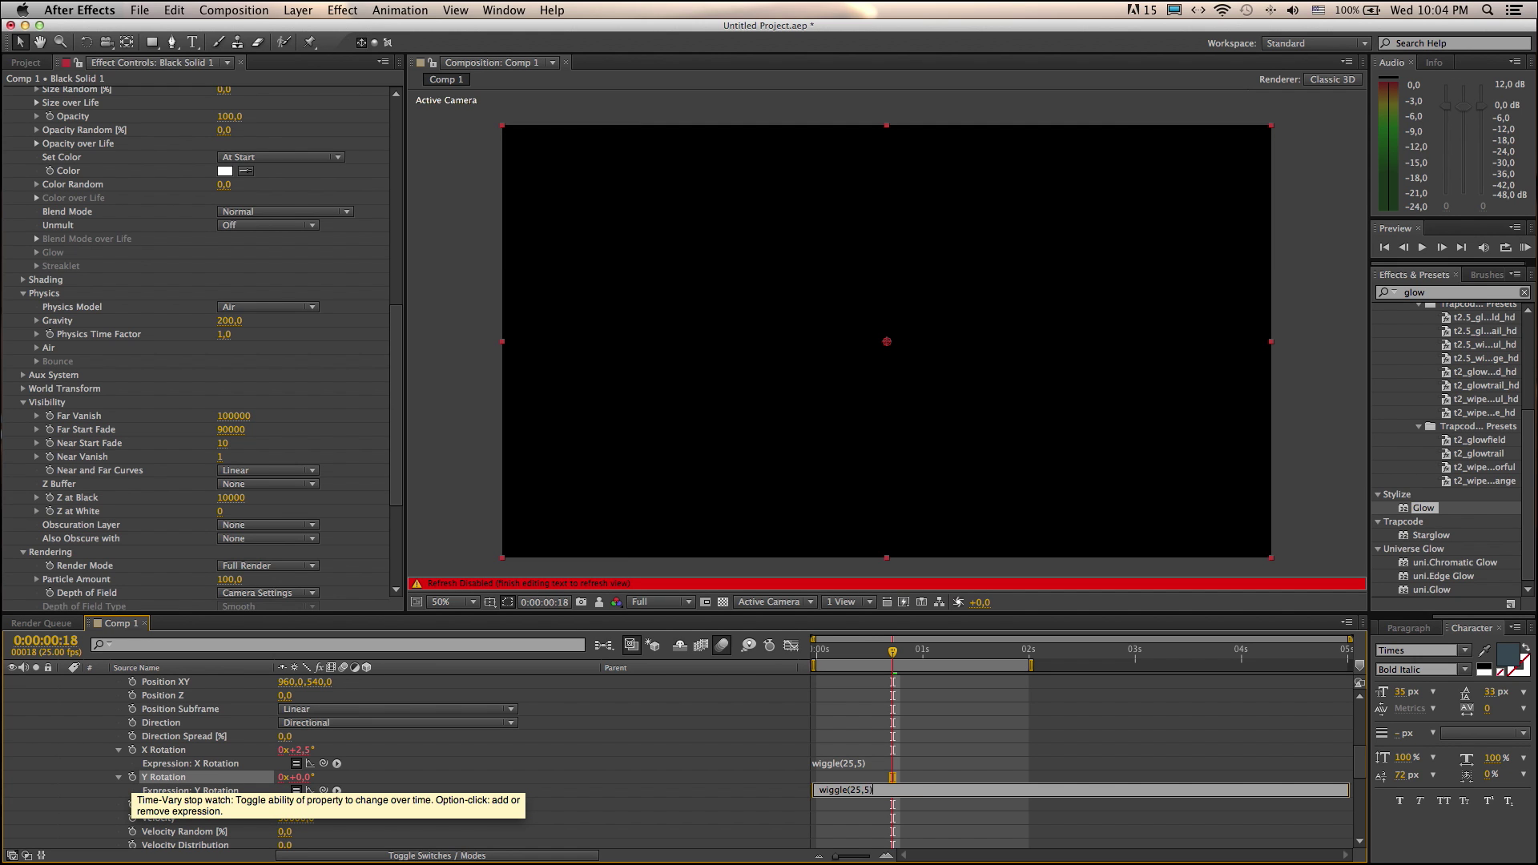
{"action": "left_click", "coordinate": [1256, 223]}
{"action": "key", "text": "KP_0"}
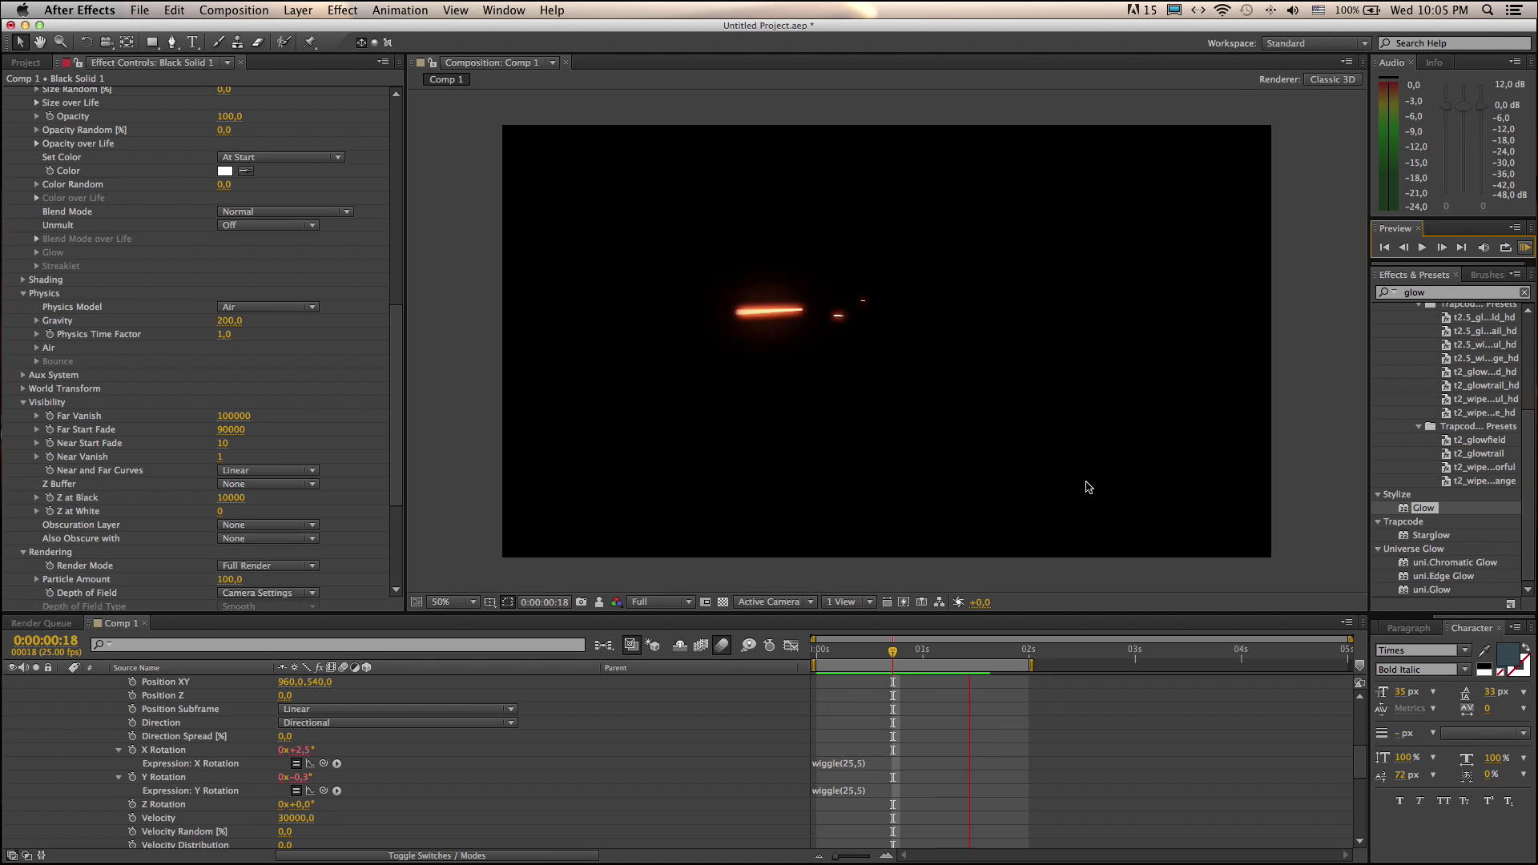
{"action": "key", "text": "space"}
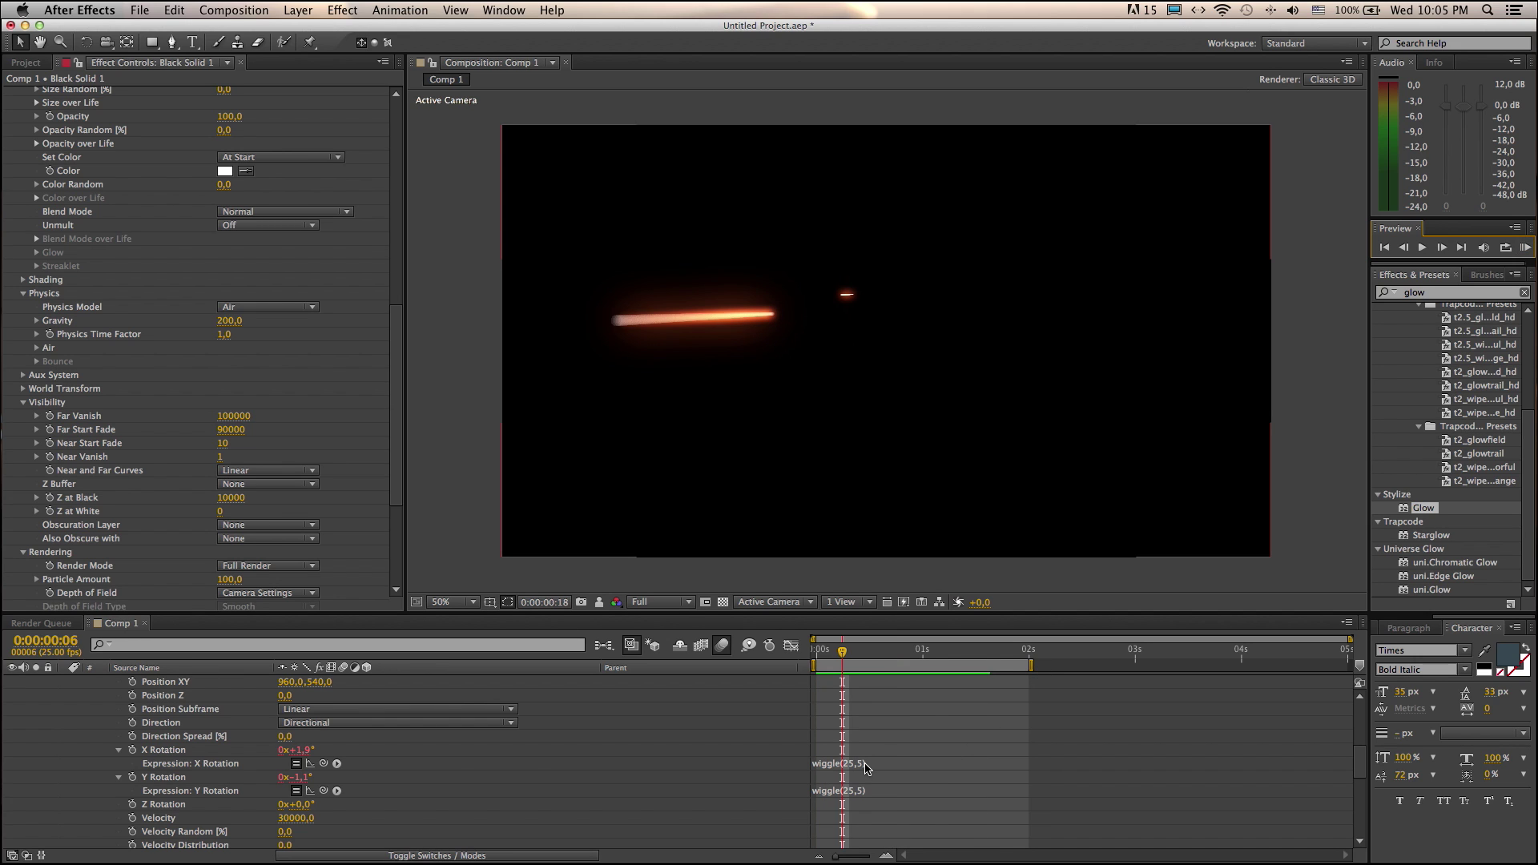
Set both X and Y Rotation expressions to wiggle(25,1) and preview.
{"action": "left_click", "coordinate": [841, 762]}
{"action": "left_click", "coordinate": [870, 764]}
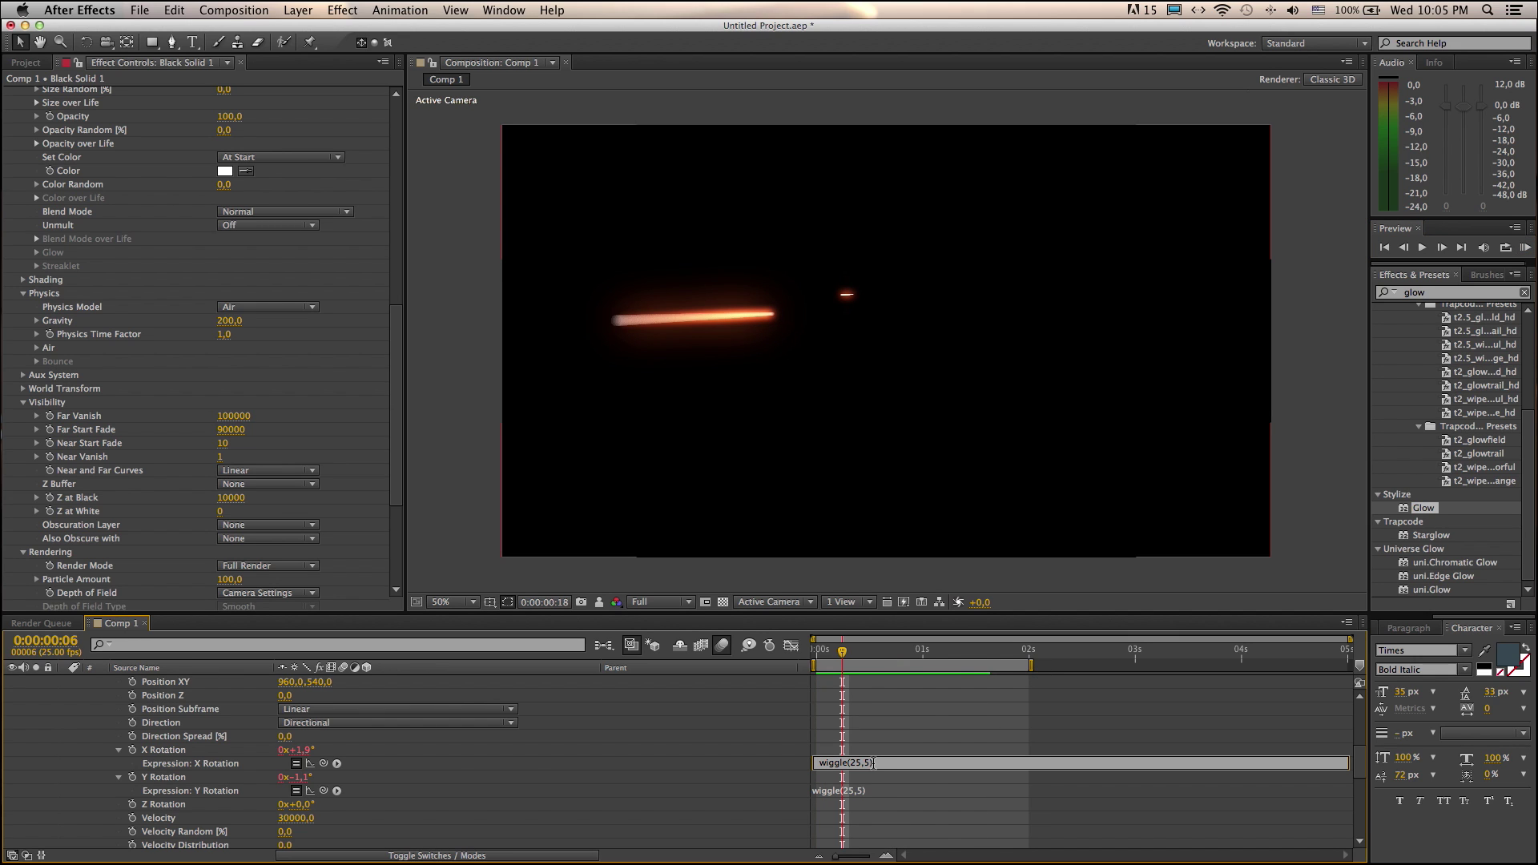
{"action": "type", "text": "1"}
{"action": "left_click", "coordinate": [855, 790]}
{"action": "left_click", "coordinate": [869, 789]}
{"action": "key", "text": "BackSpace"}
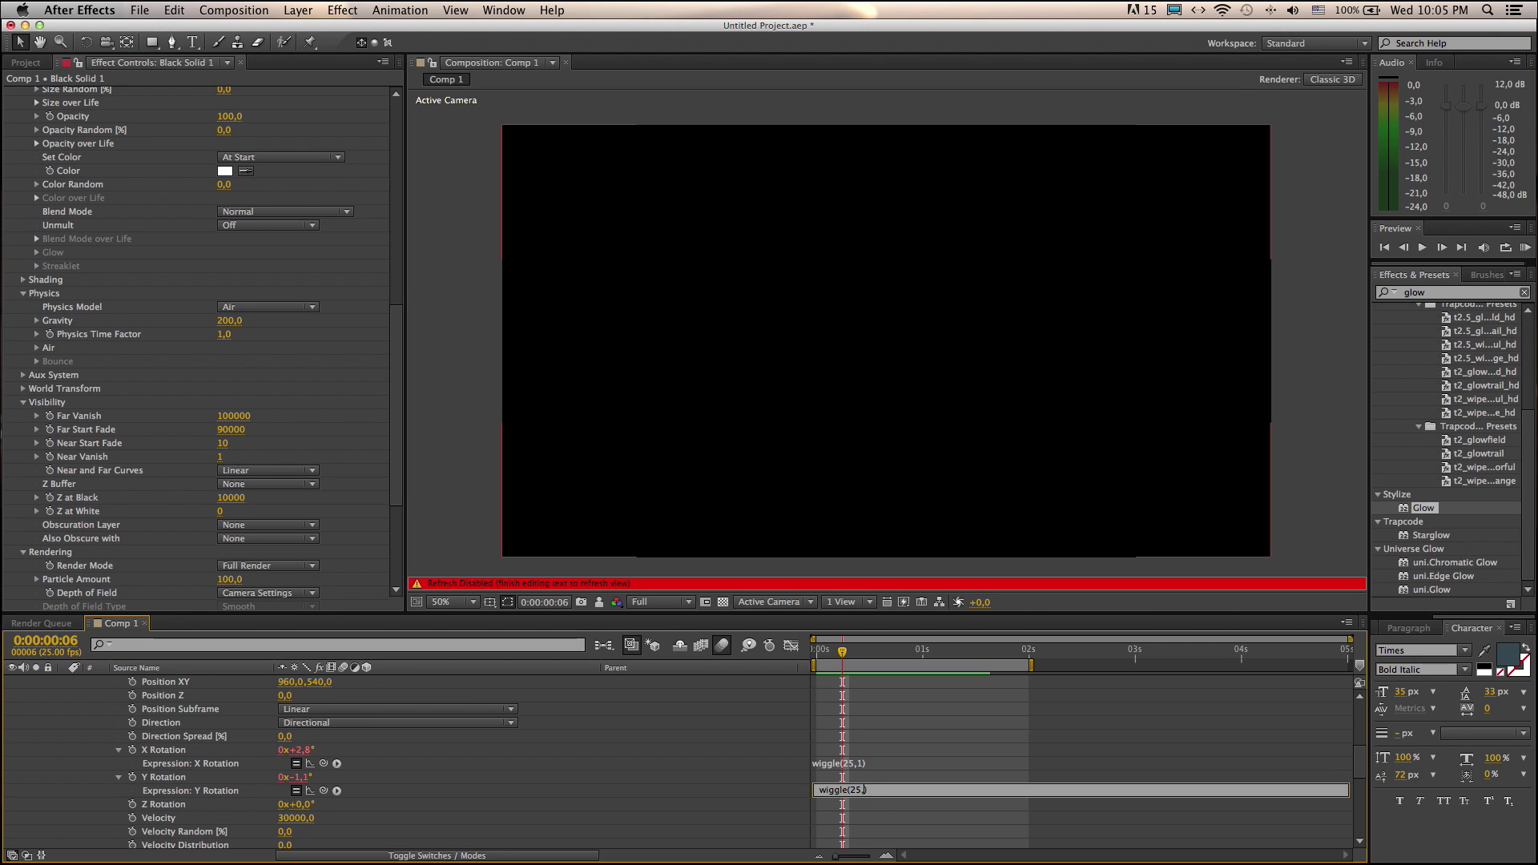
{"action": "type", "text": "1"}
{"action": "left_click", "coordinate": [908, 739]}
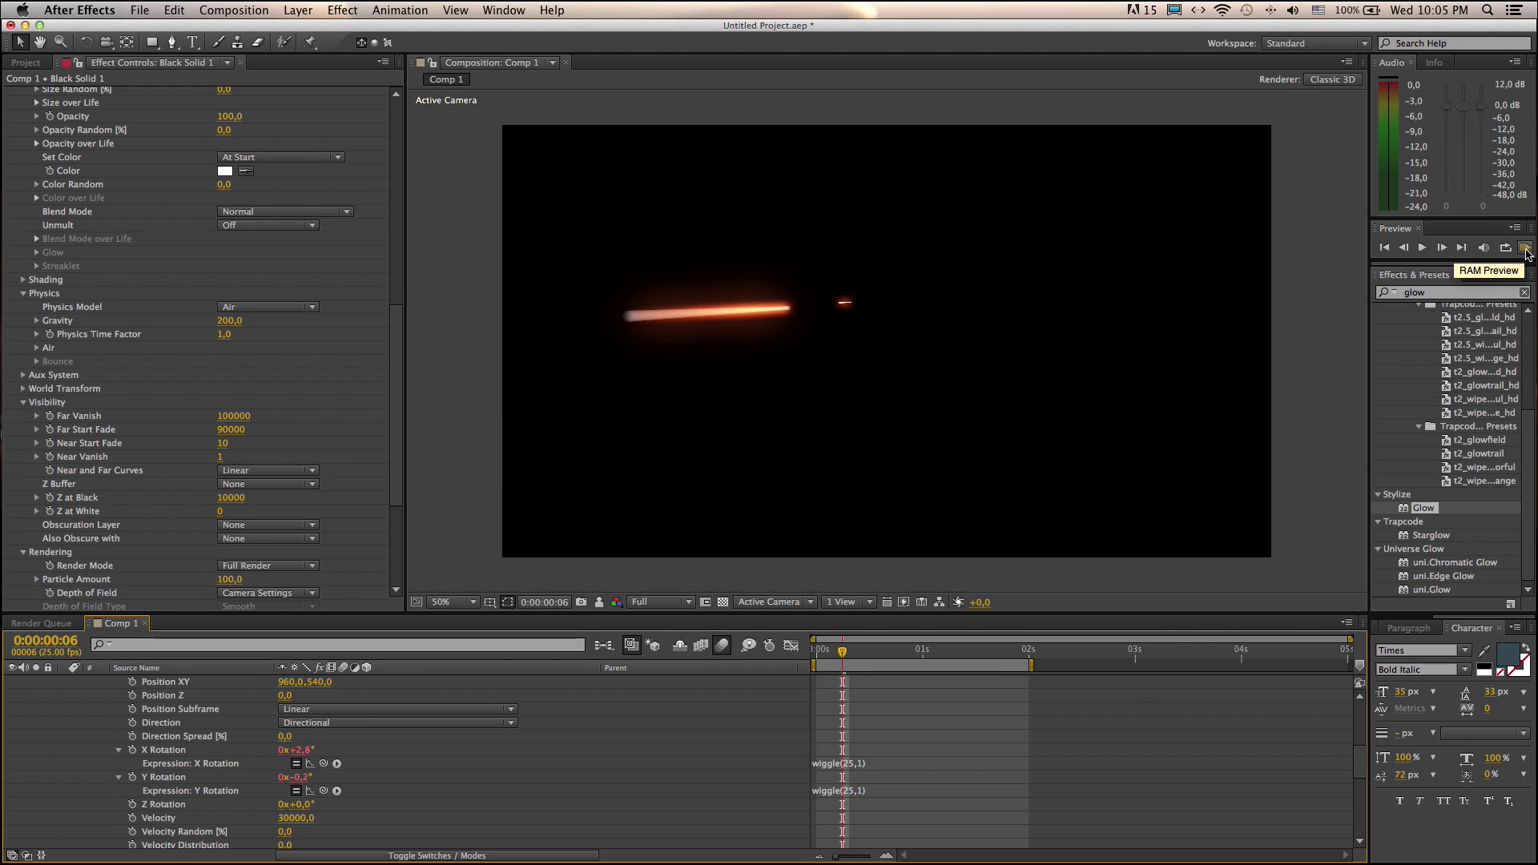
{"action": "left_click", "coordinate": [1525, 247]}
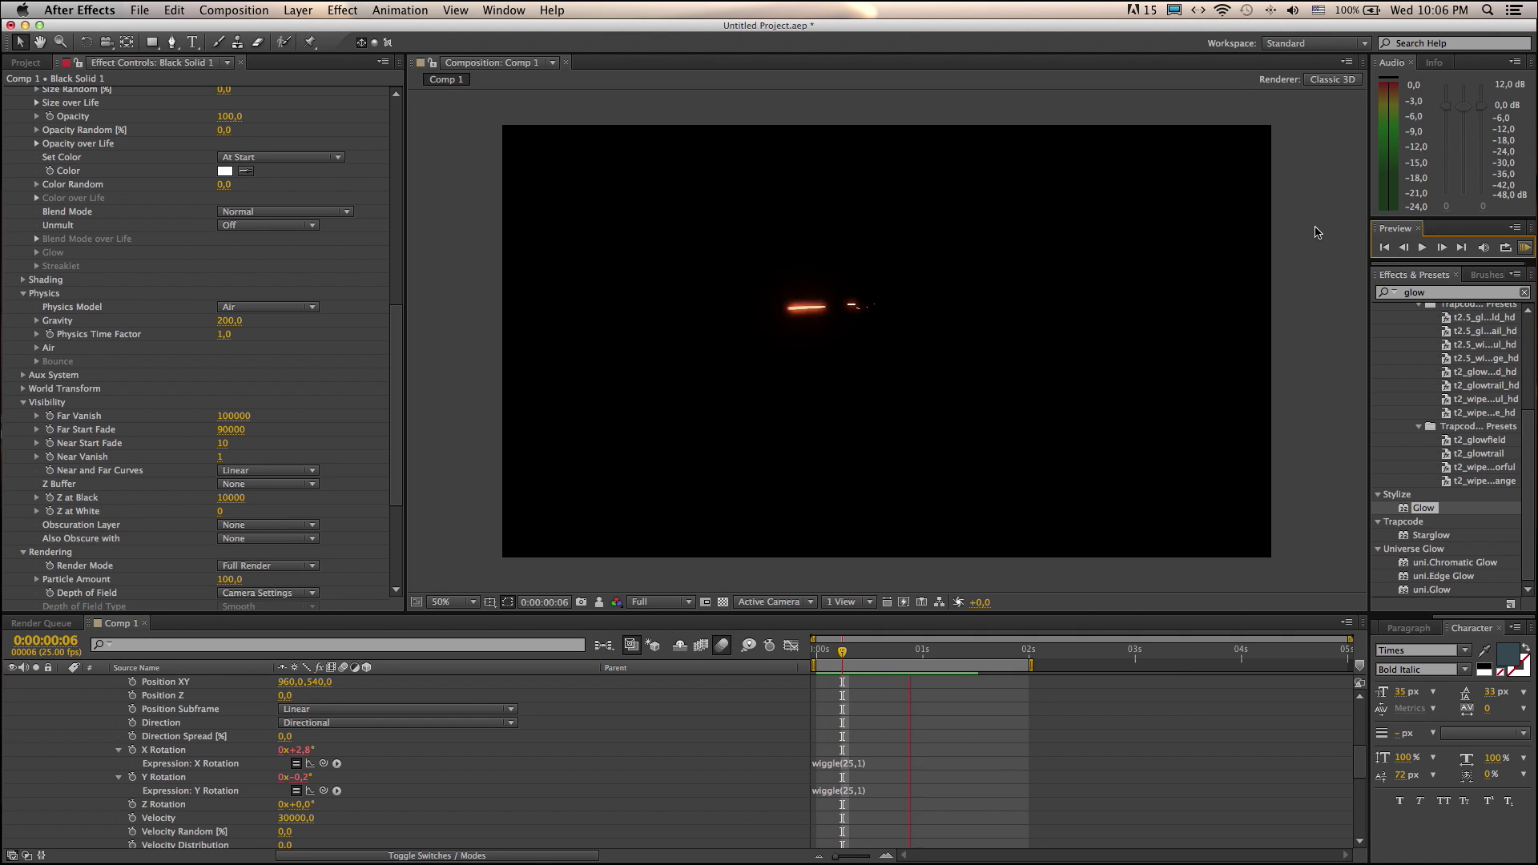